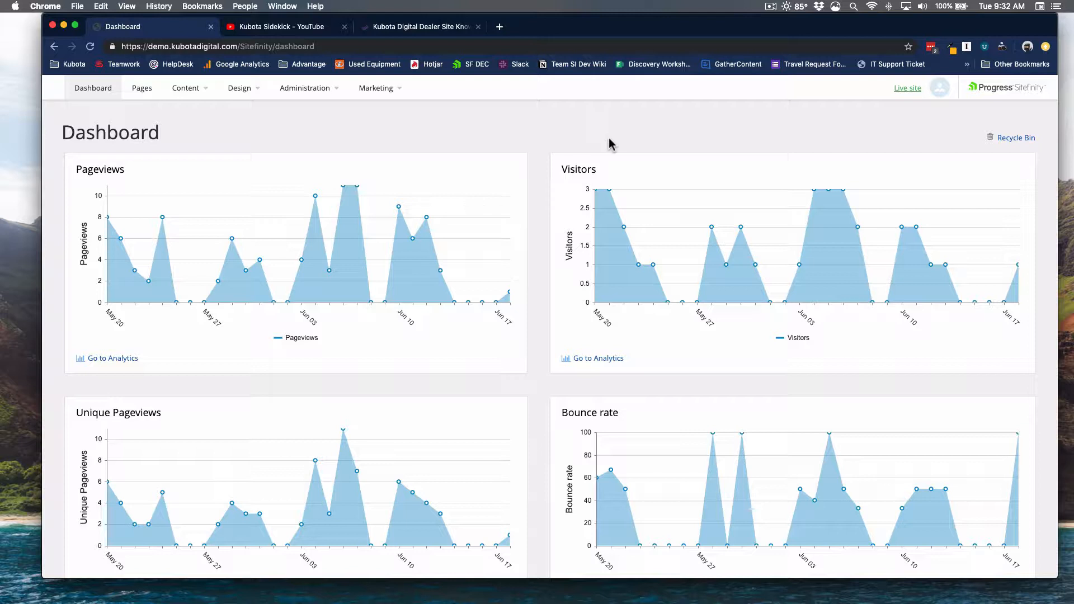
Open the About page for editing from the site's list of pages
click(493, 128)
click(144, 97)
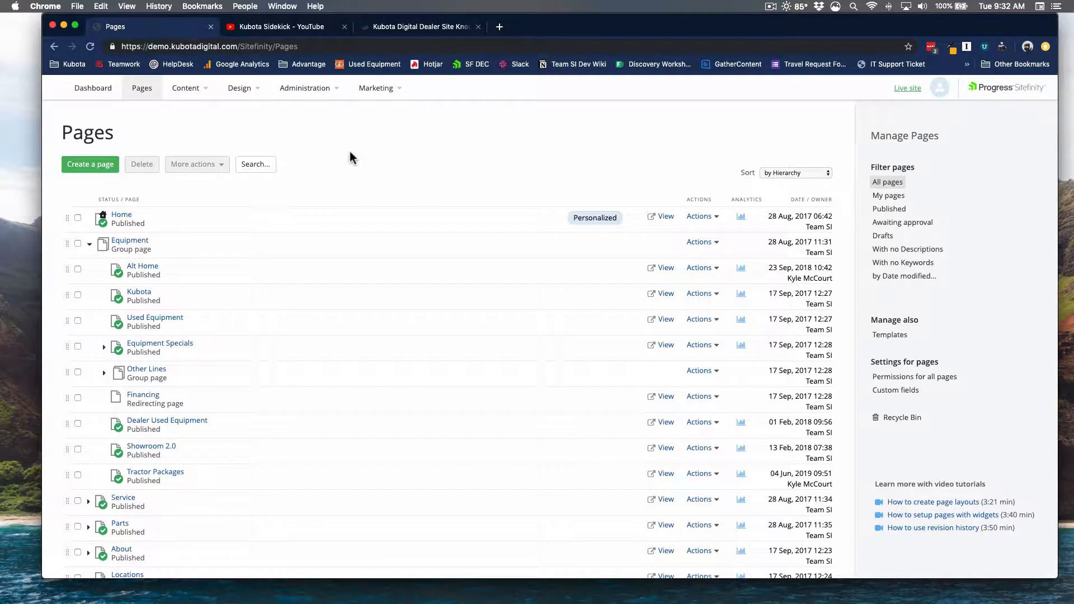
scroll(351, 157, down, 5)
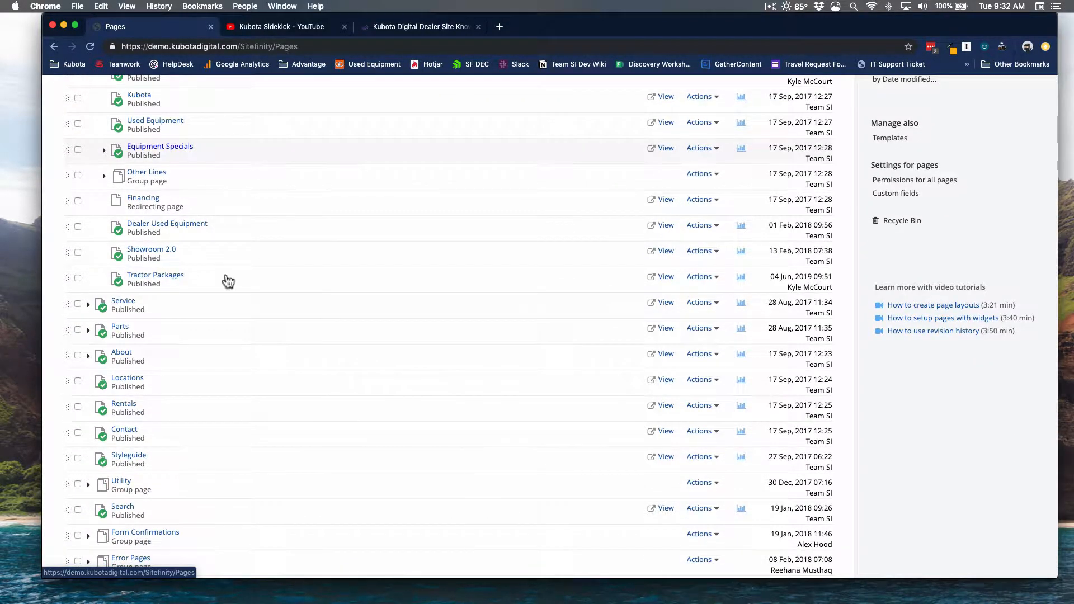
click(122, 353)
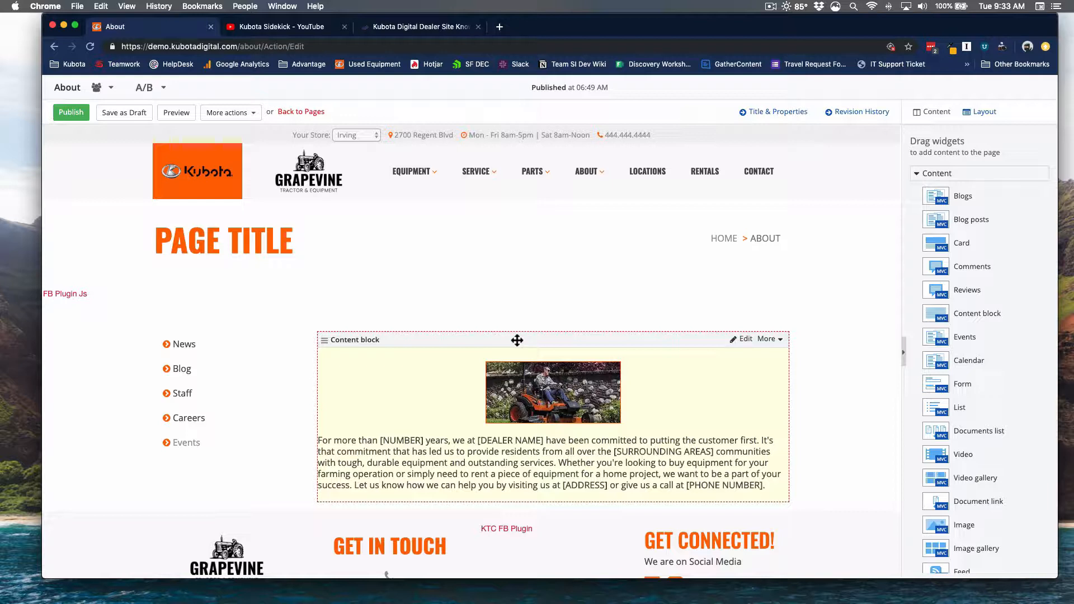
Open the About page's main content block for editing and show the full set of formatting tools
click(745, 339)
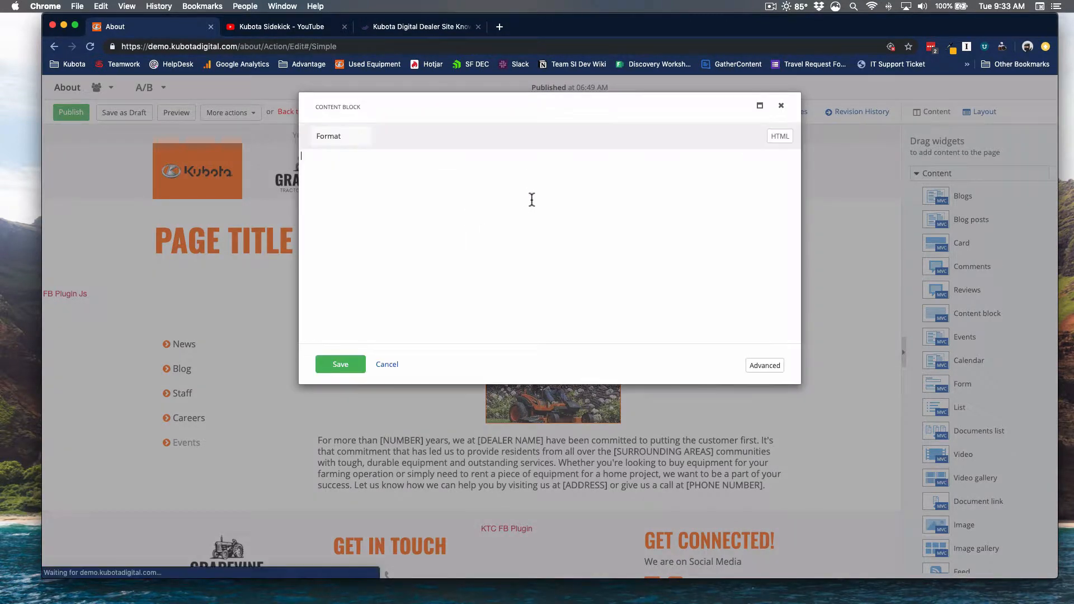
click(528, 196)
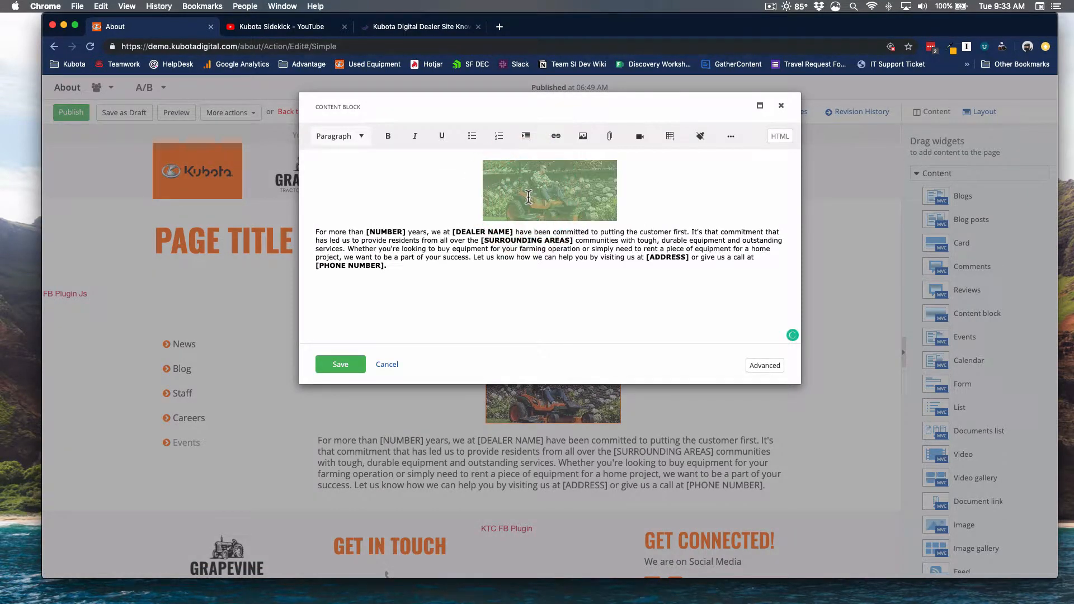
click(649, 211)
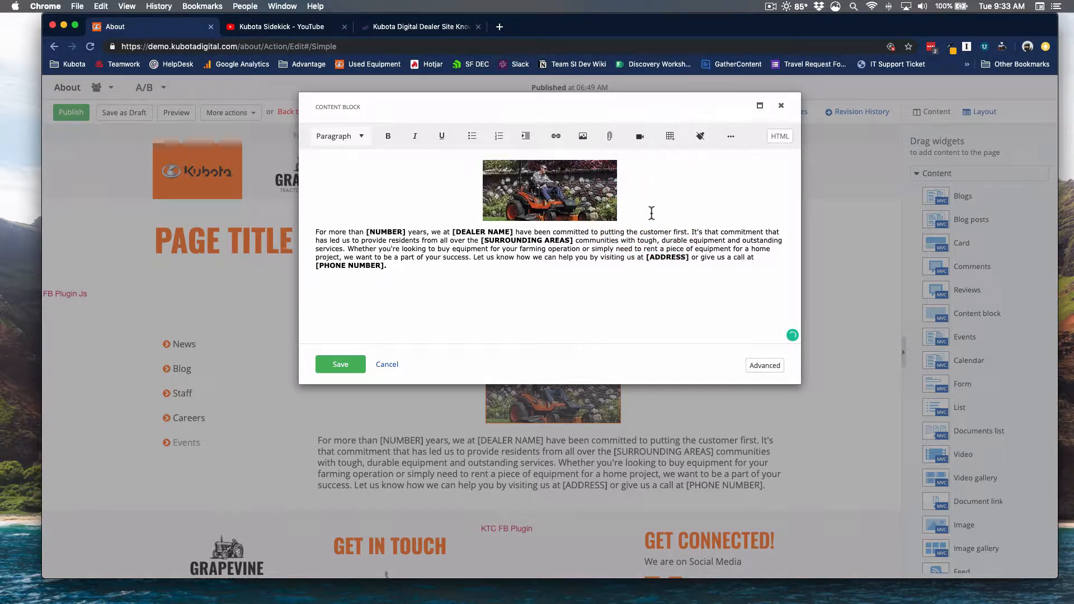
click(731, 136)
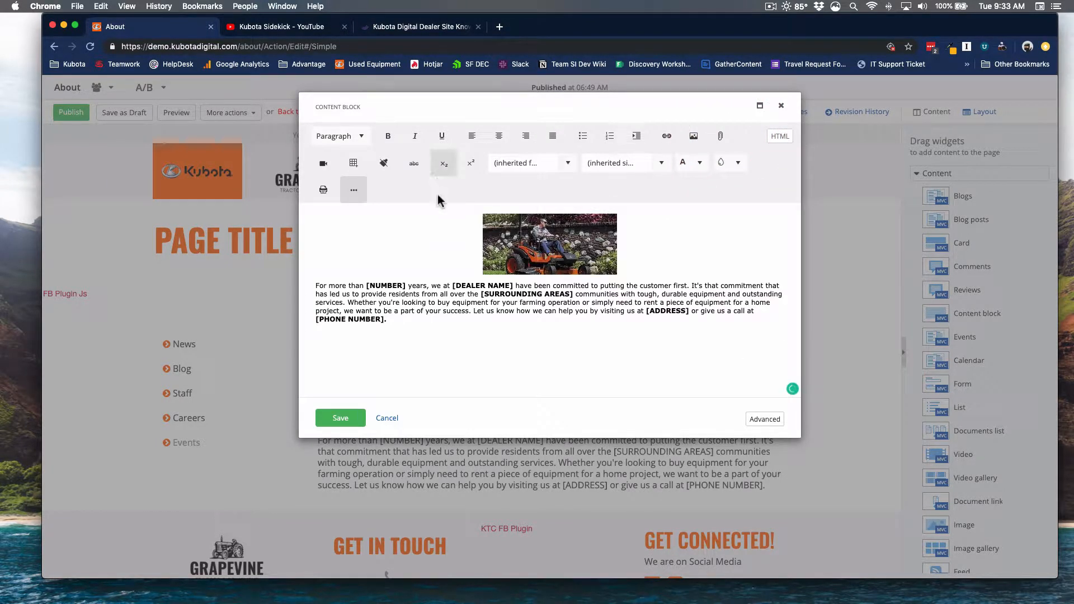
Replace the content block's mower image with ZD1021_mowing_front_3_4 from the Headline Images library
click(517, 240)
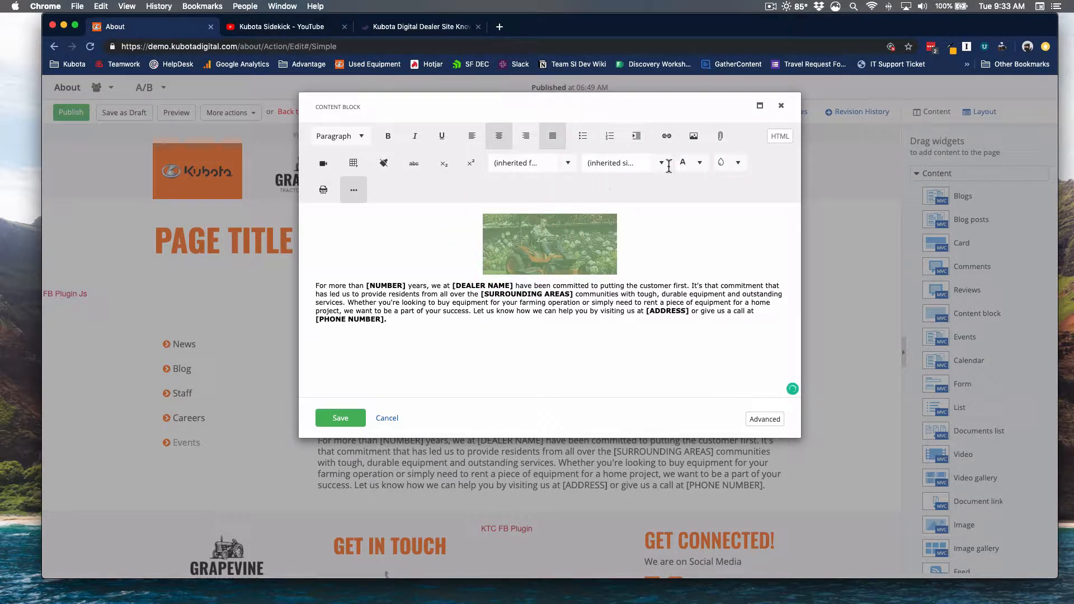
click(694, 137)
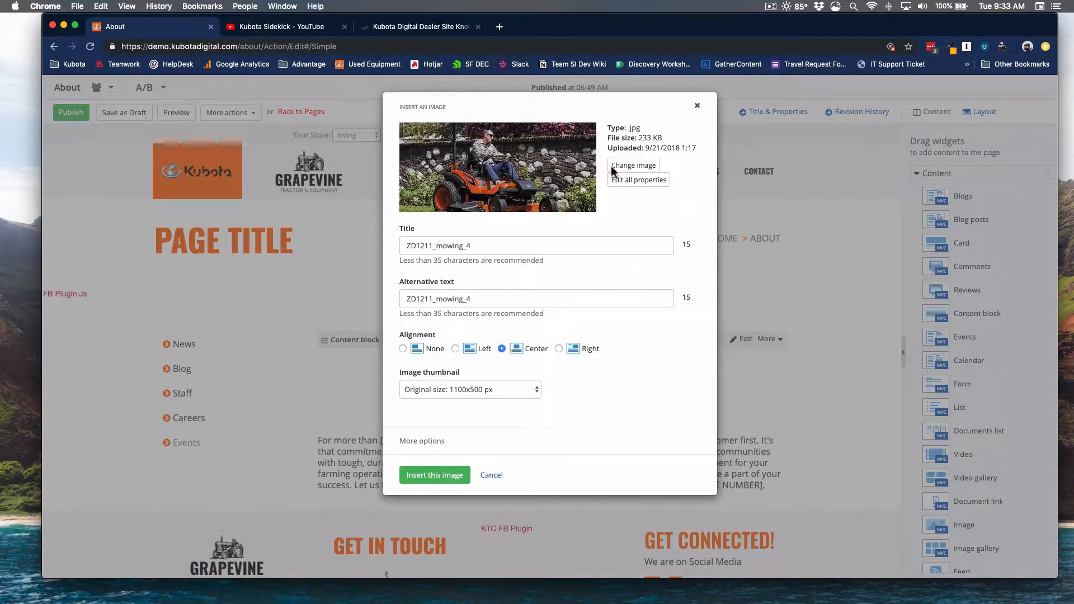
click(634, 165)
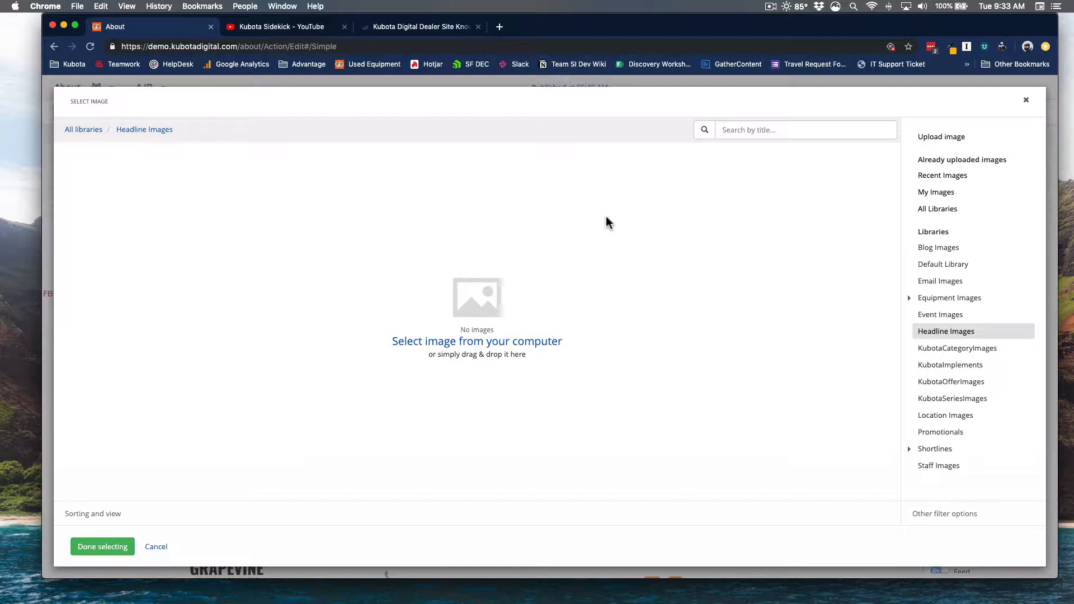
click(948, 335)
click(961, 332)
click(954, 315)
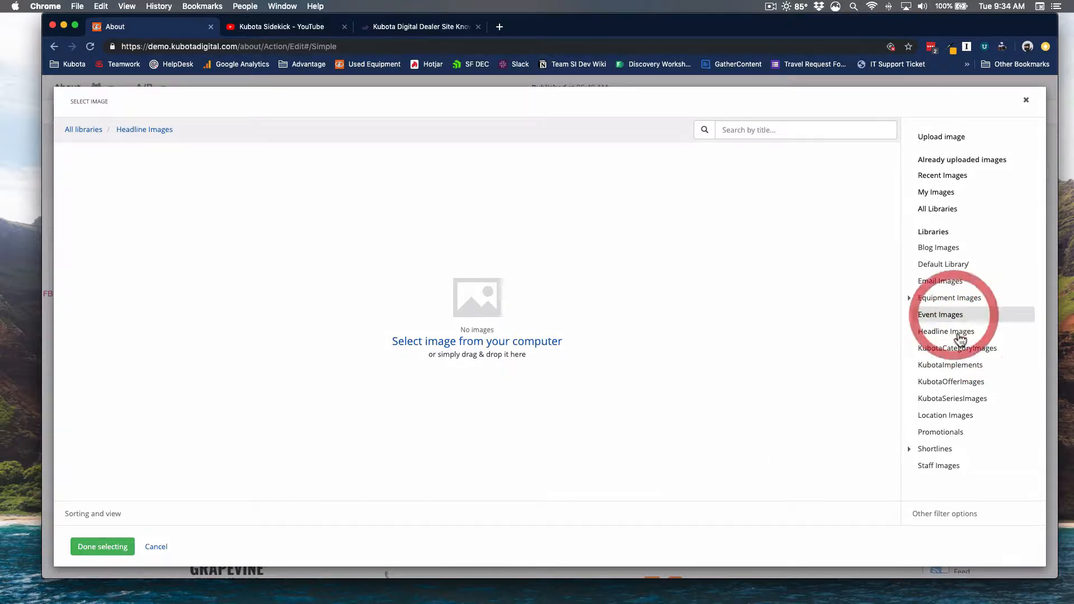
click(958, 333)
click(920, 107)
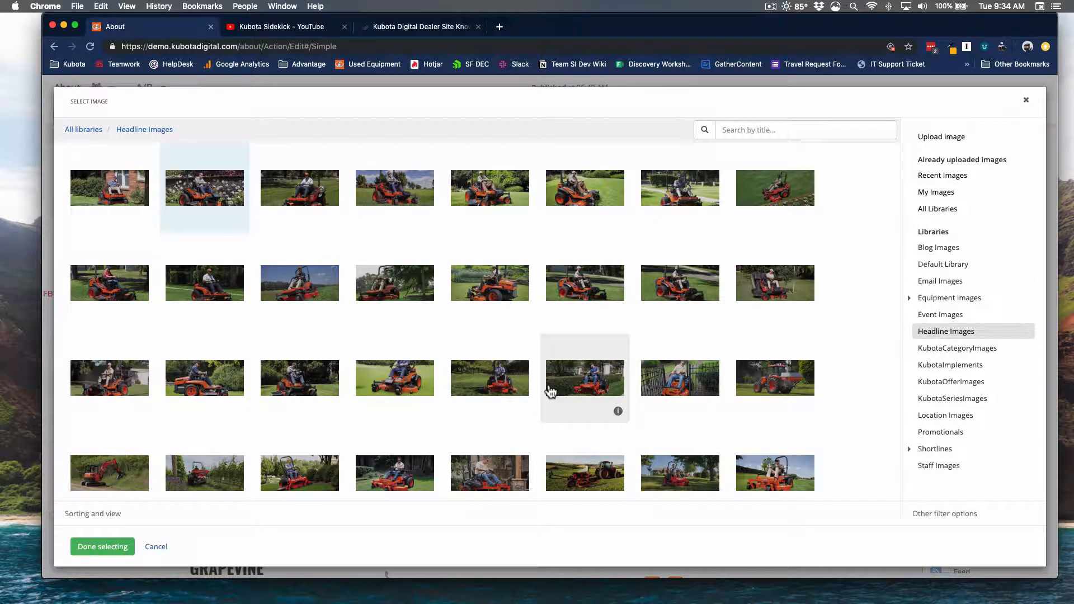
click(392, 386)
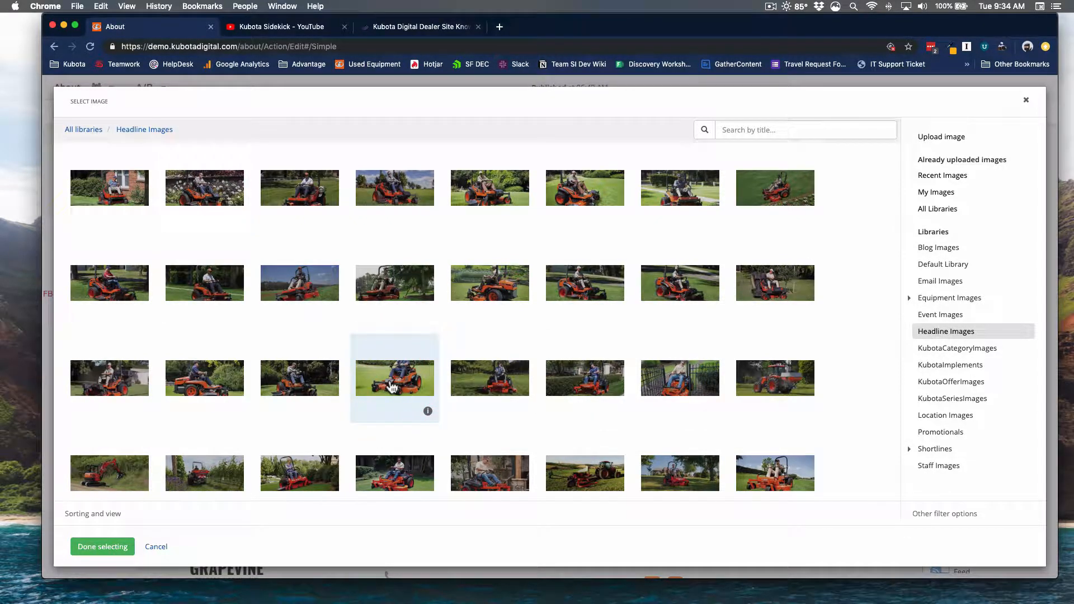
click(98, 549)
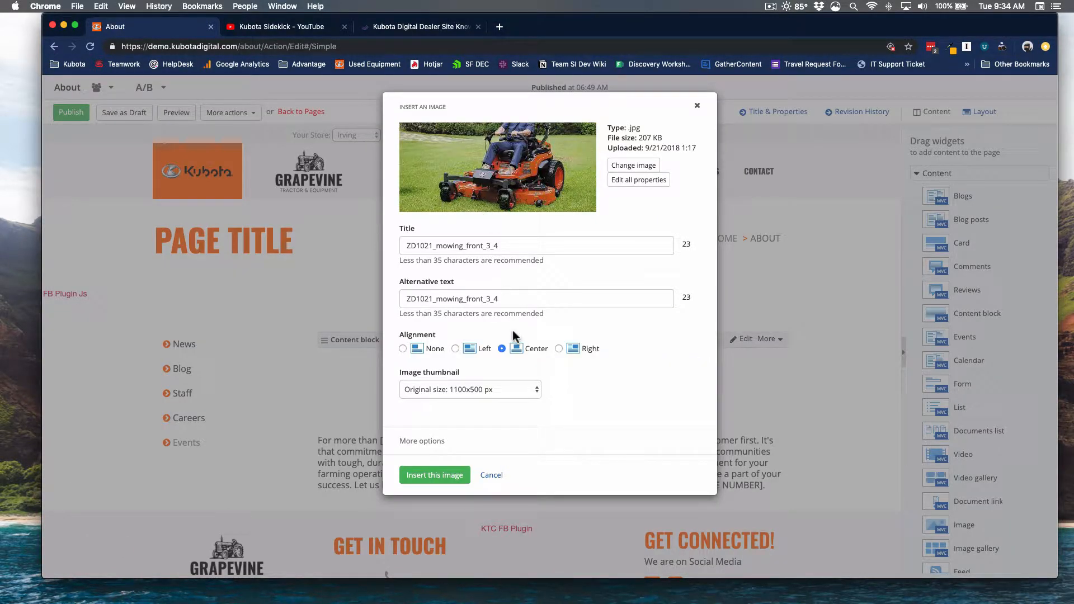
Set the image thumbnail size to Medium: 240x300 px resized
click(413, 336)
click(535, 391)
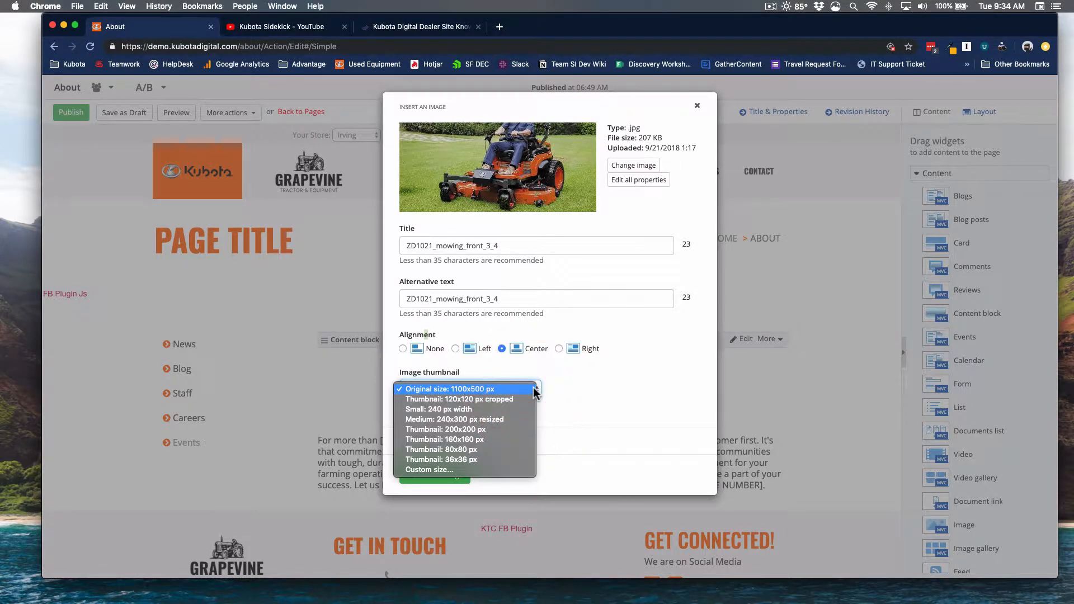
click(454, 421)
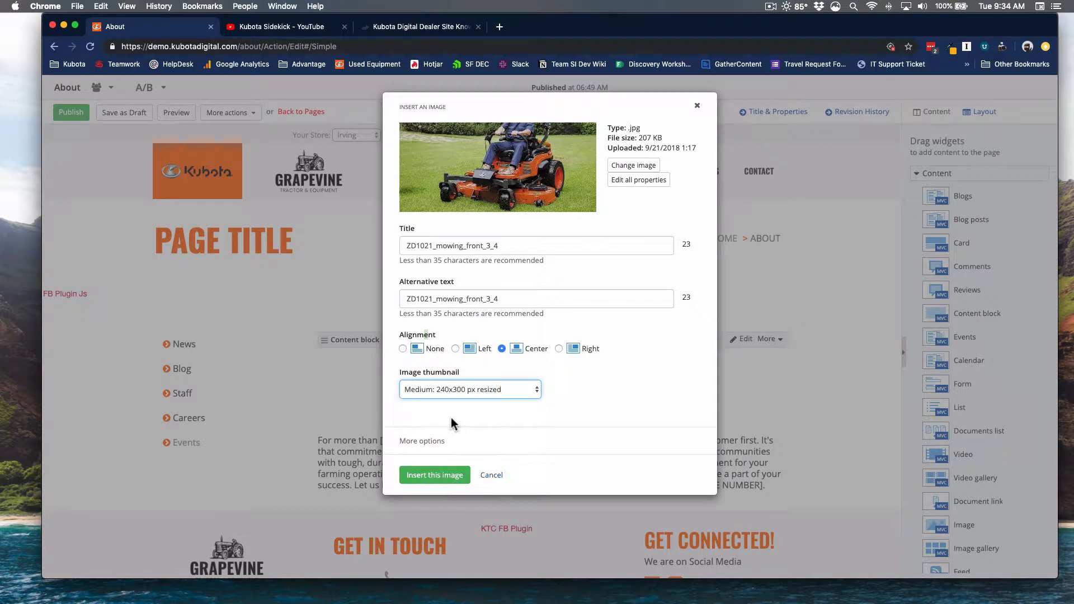
Give the image a custom thumbnail size of 500 px maximum width and 500 px maximum height, and insert it
click(482, 391)
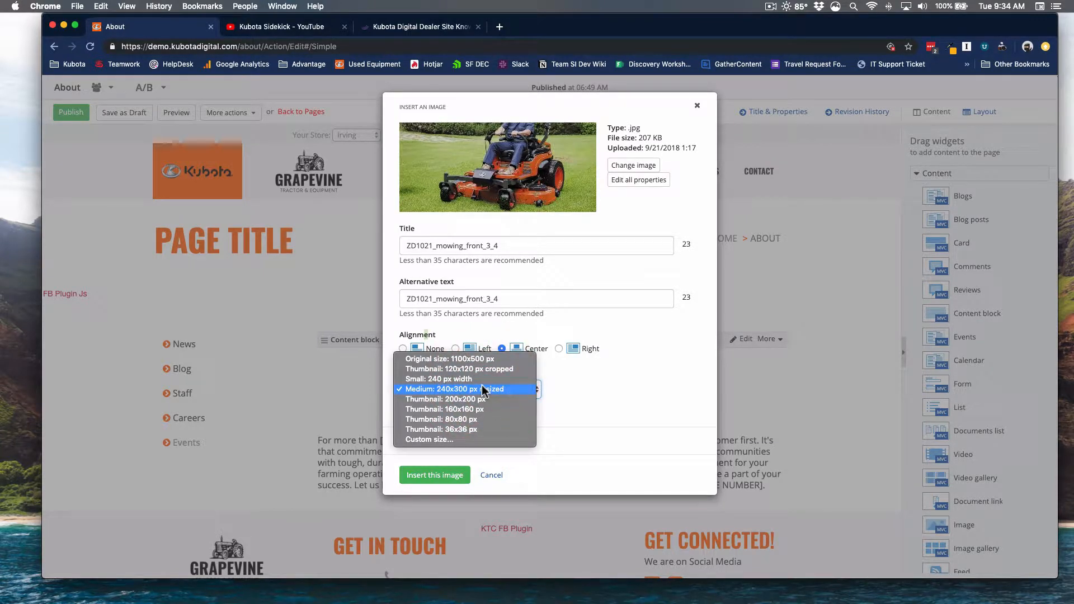
click(468, 438)
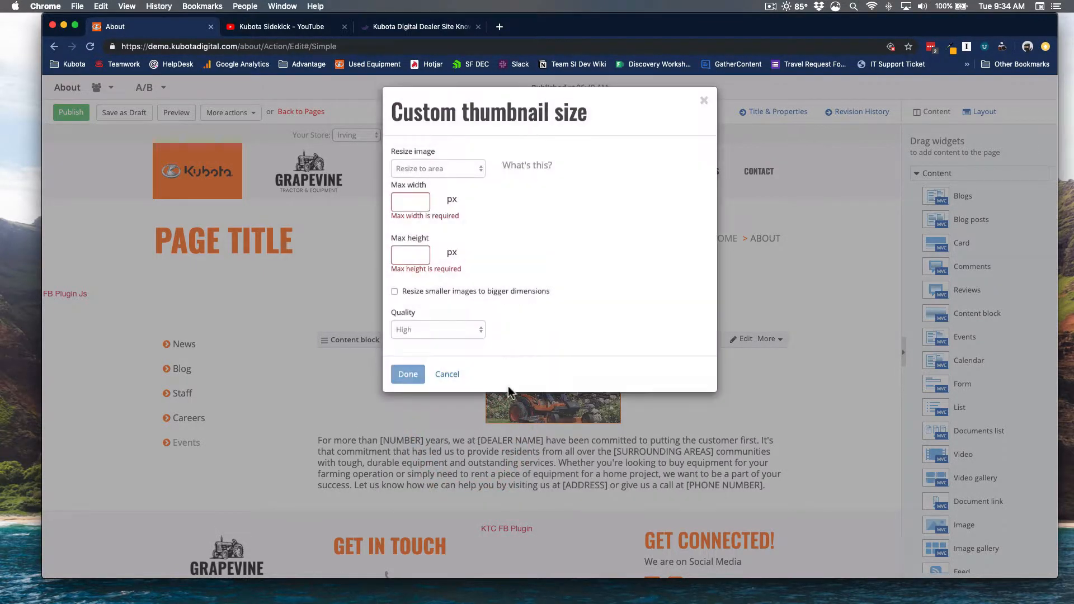
click(414, 207)
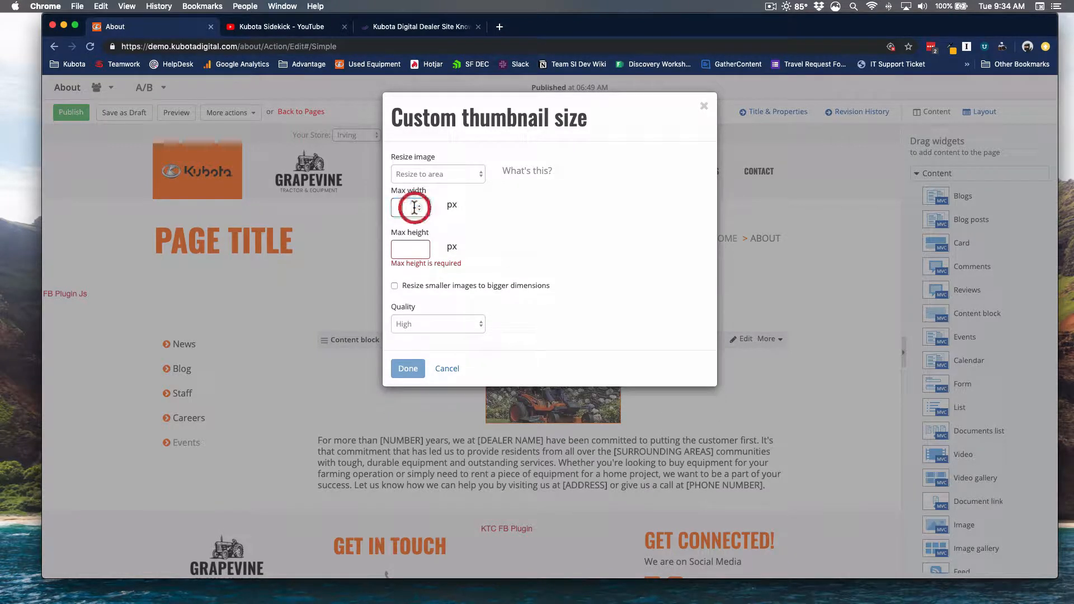
text(500)
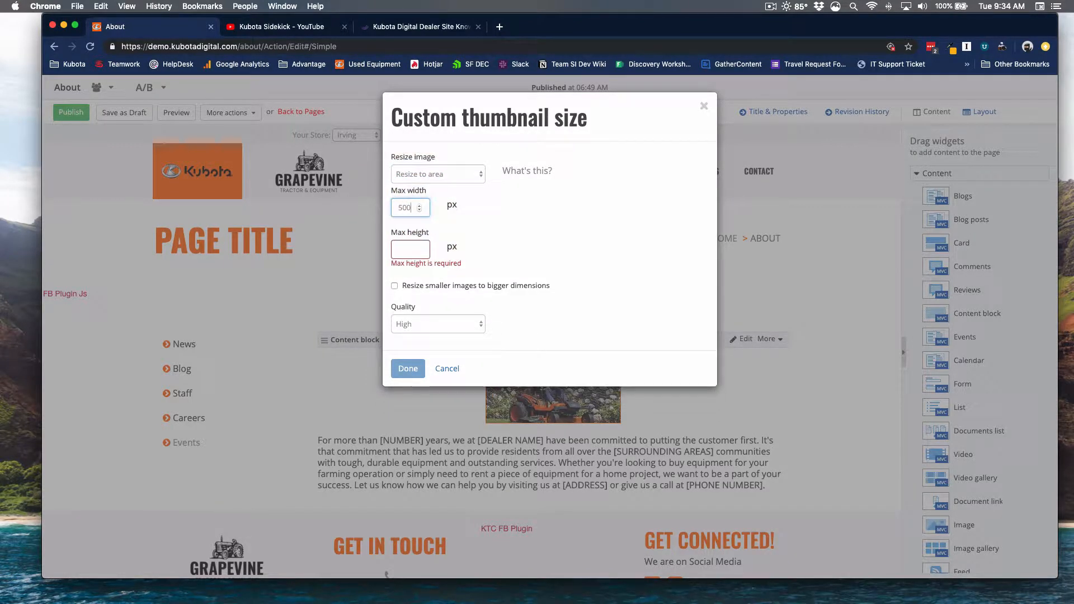
key(Tab)
click(408, 251)
text(500)
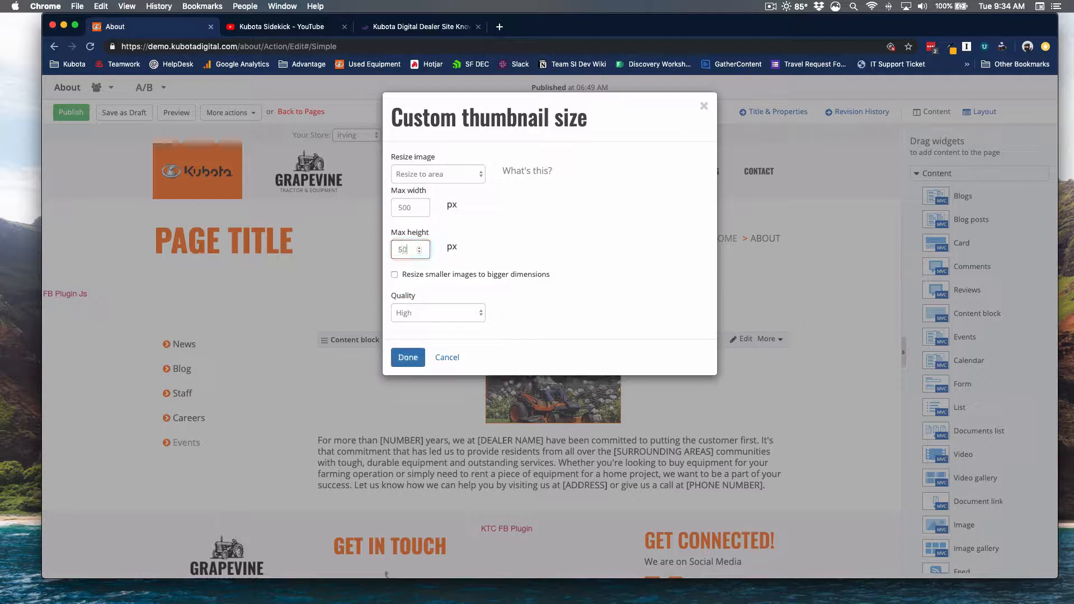
click(410, 361)
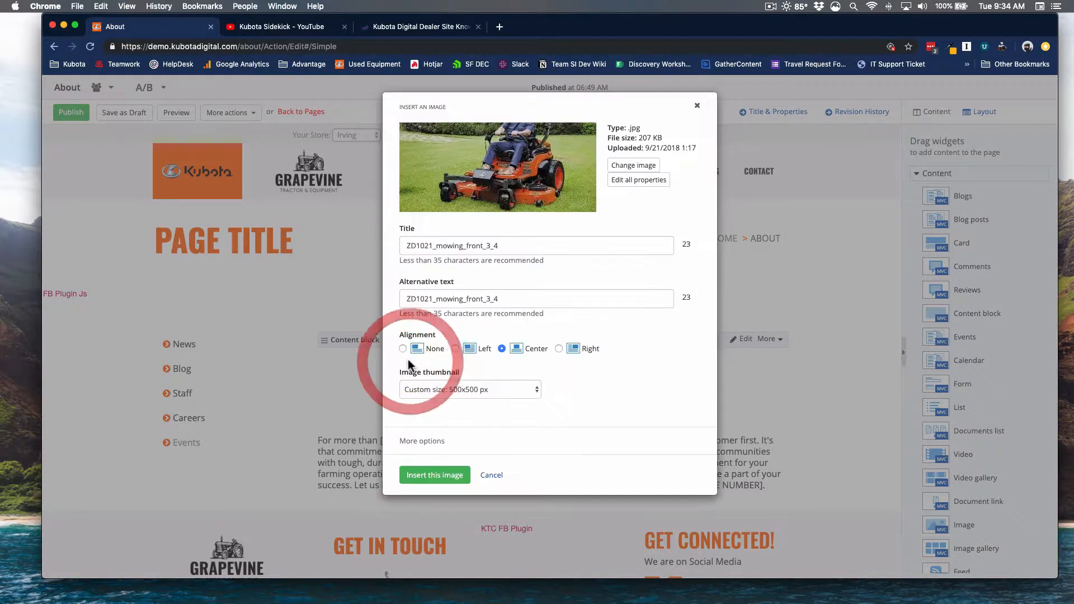
click(434, 472)
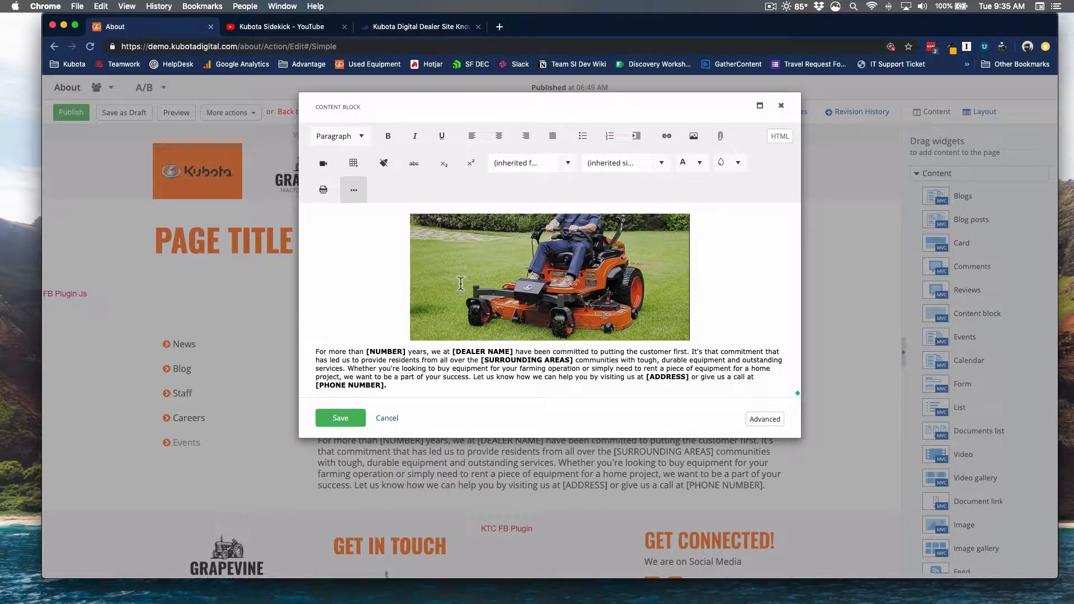
scroll(506, 296, down, 1)
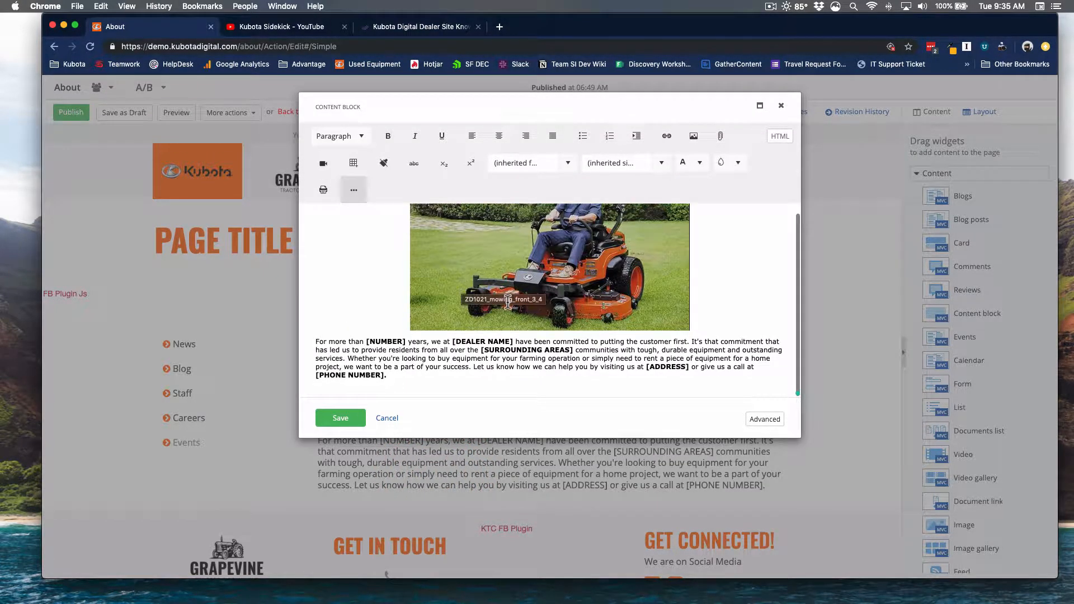
click(439, 376)
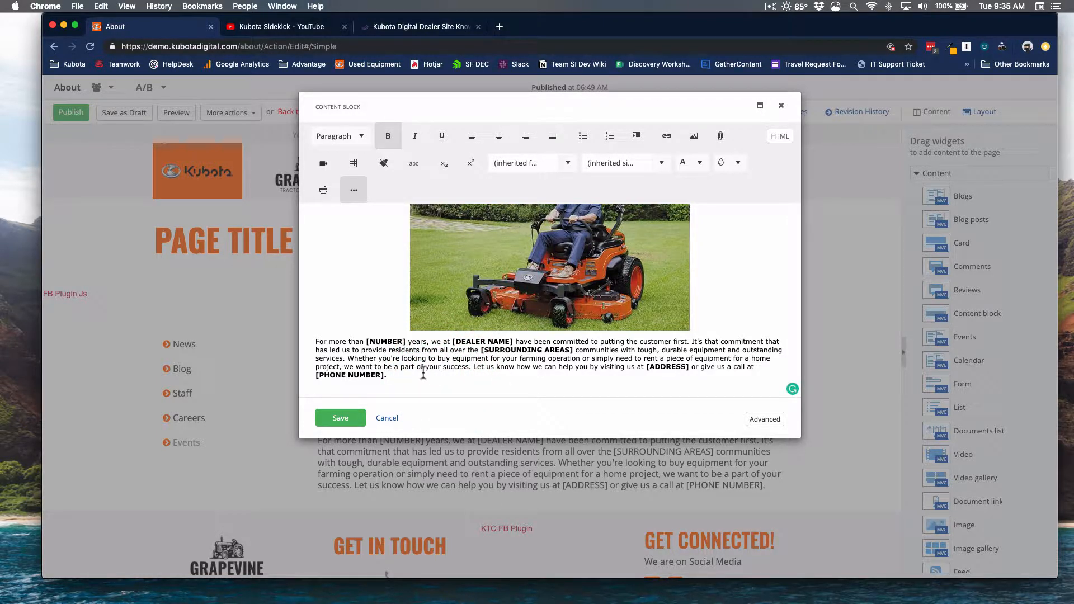
click(417, 342)
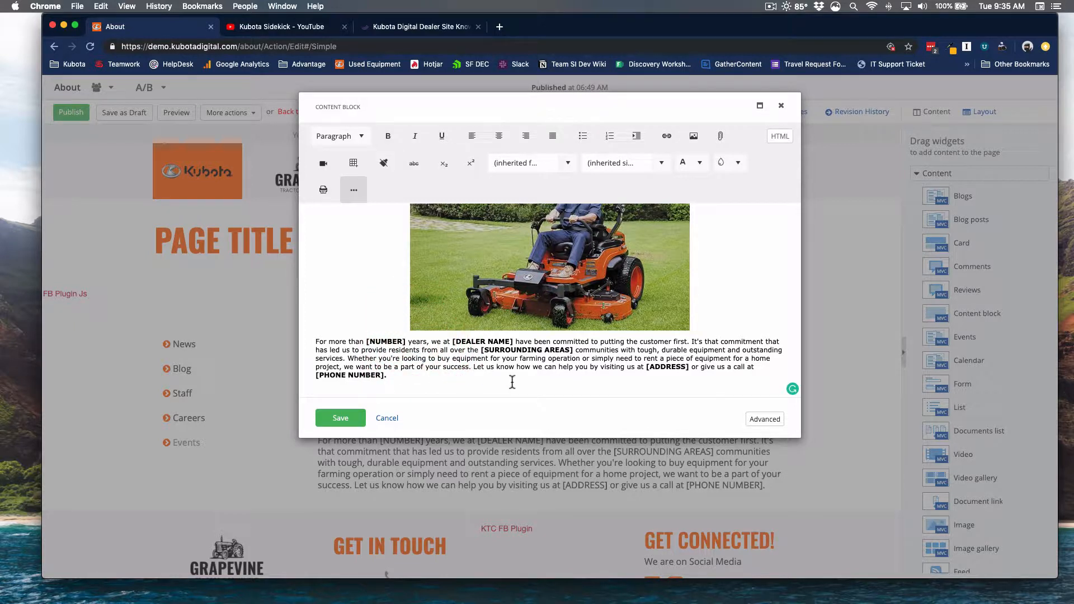
text(s)
drag(436, 379, 286, 337)
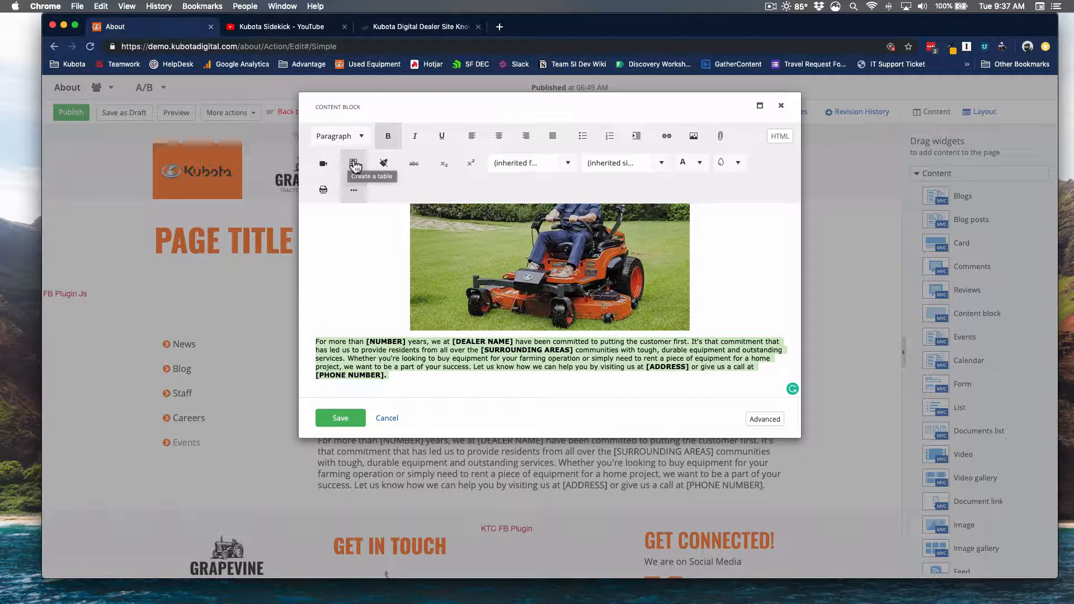
Start a new line after the dealer description paragraph and insert a 1 x 1 table there
click(444, 378)
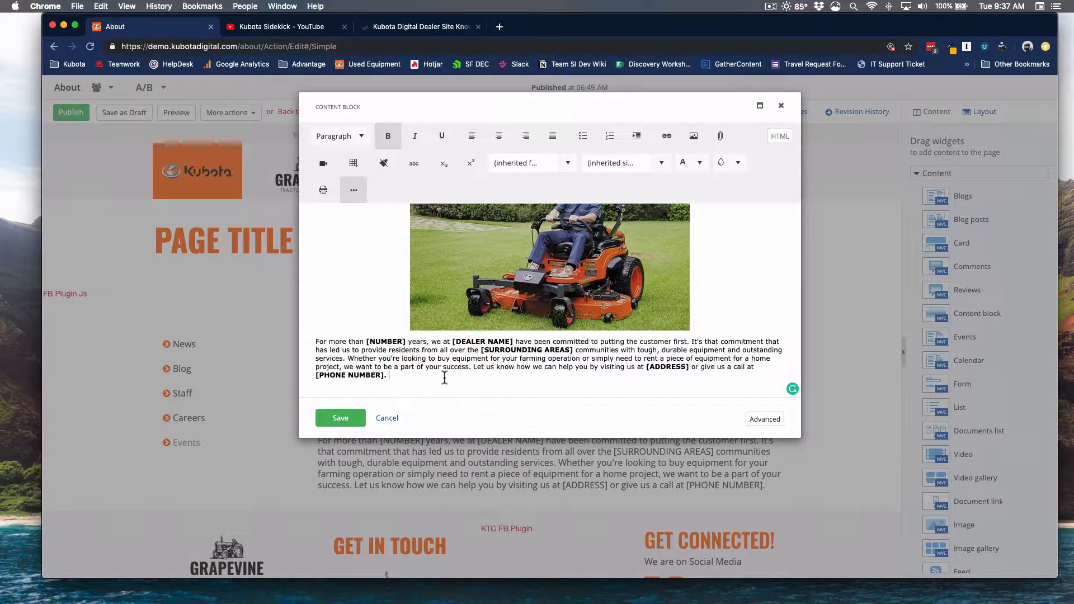
click(411, 380)
key(Return)
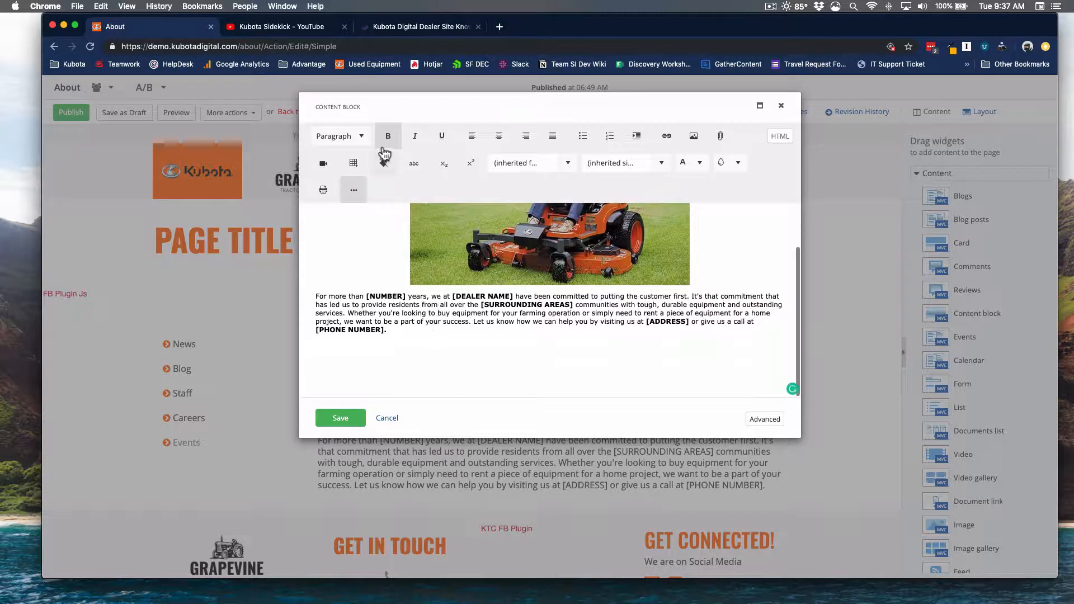
click(354, 164)
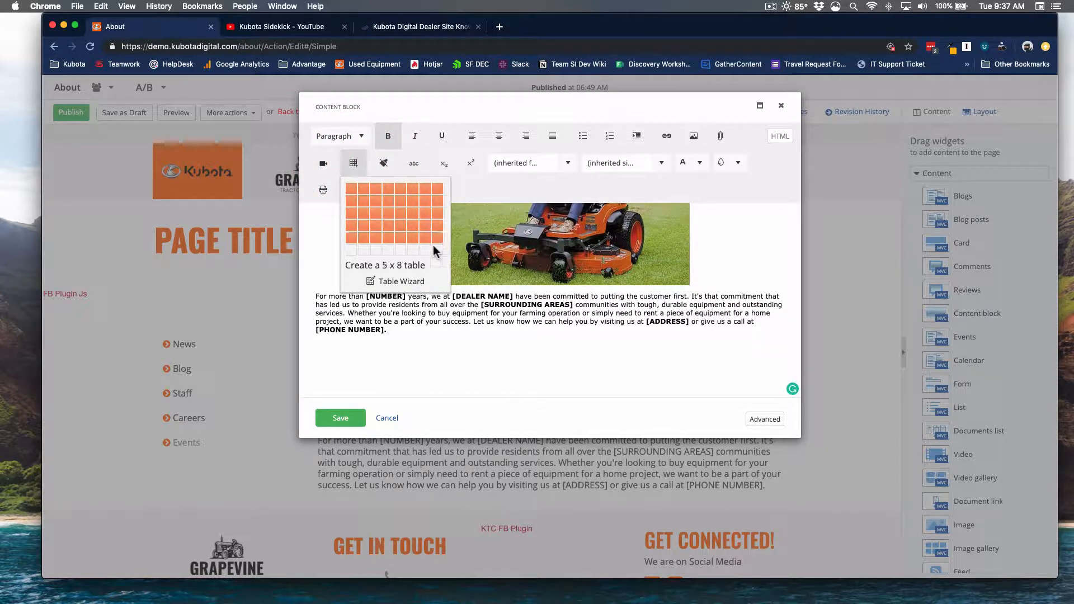
click(351, 190)
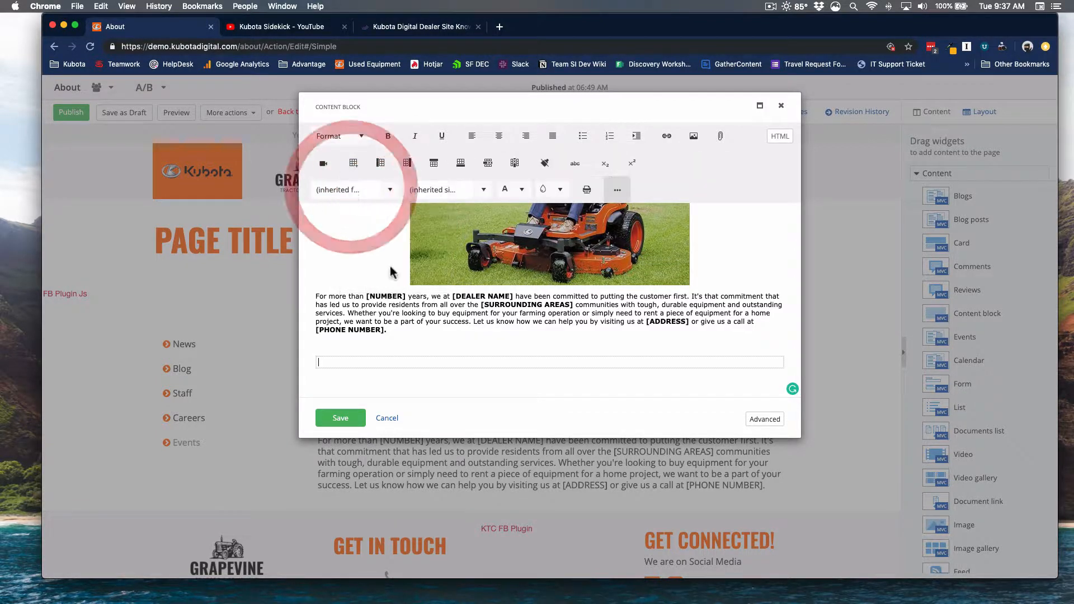
Enter the text "Coupon" in the table's single cell
text(COupon)
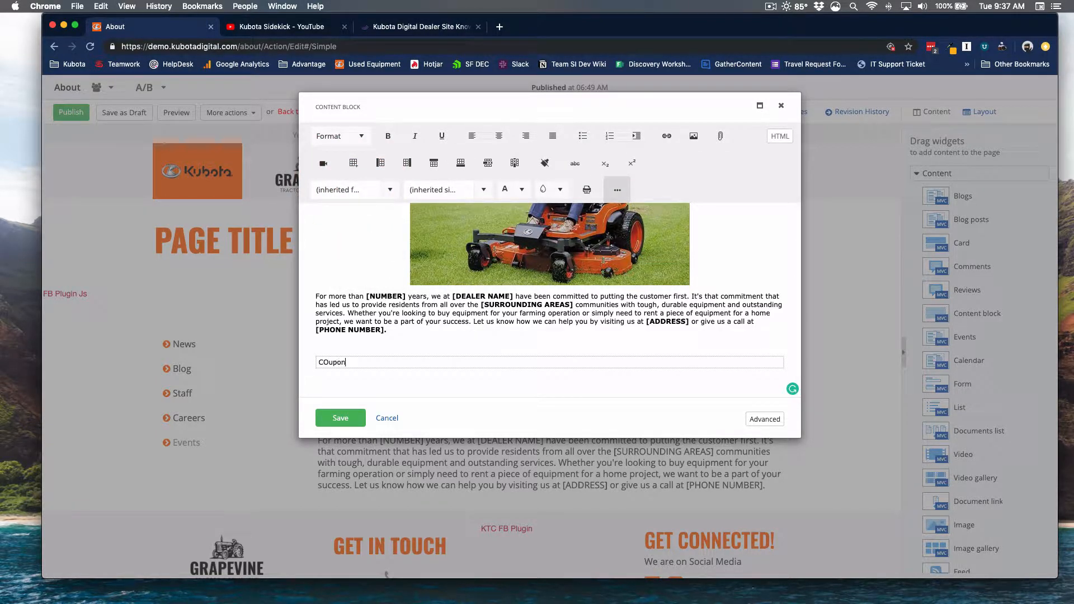
key(BackSpace)
key(BackSpace)
key(BackSpace)
key(BackSpace)
text(oupon)
click(352, 364)
right_click(336, 364)
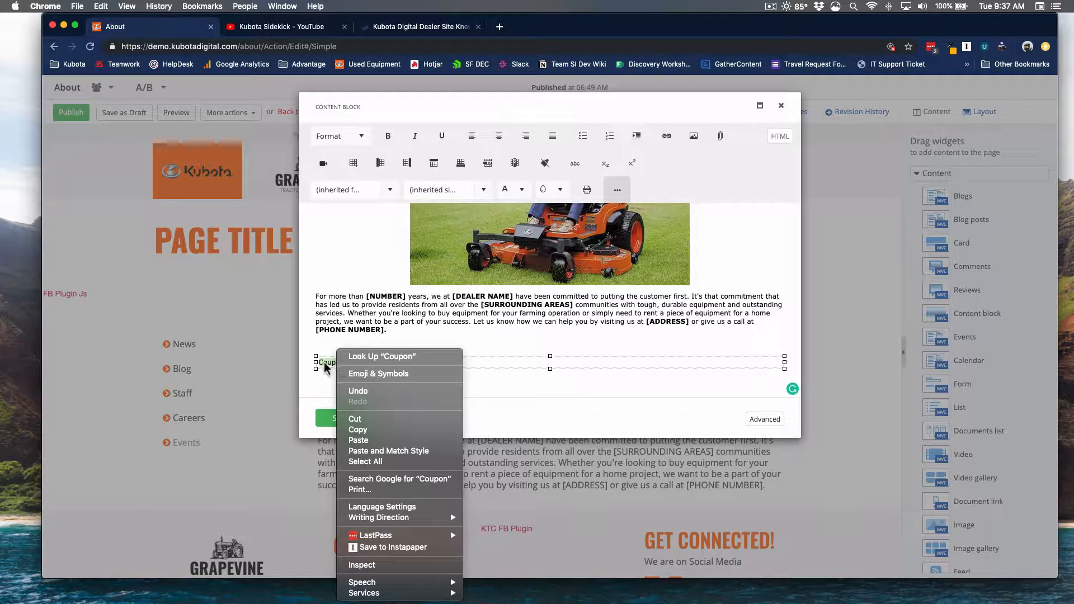
click(324, 364)
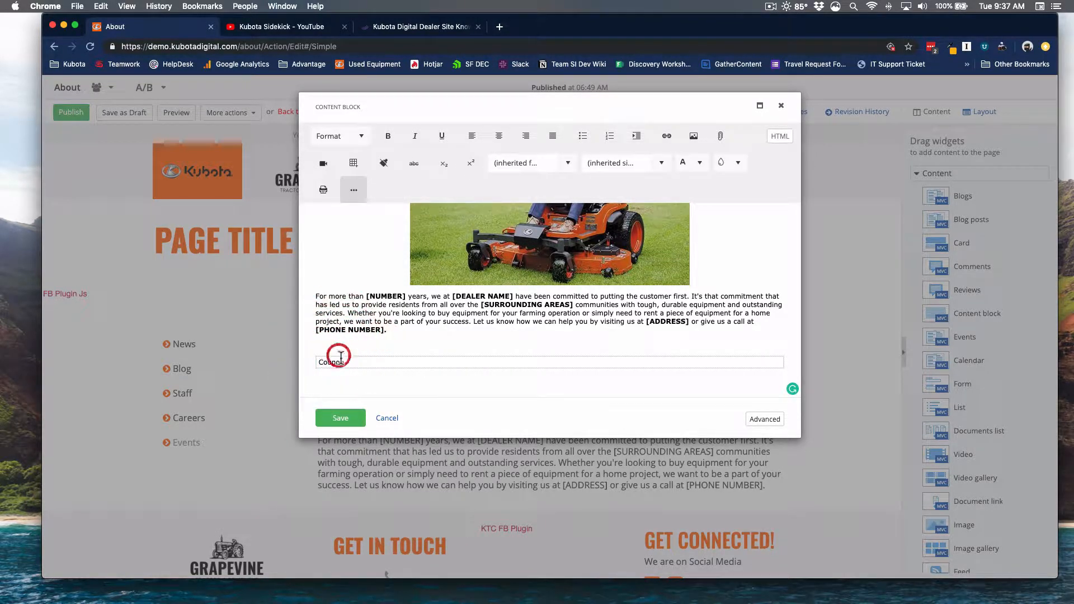
click(352, 363)
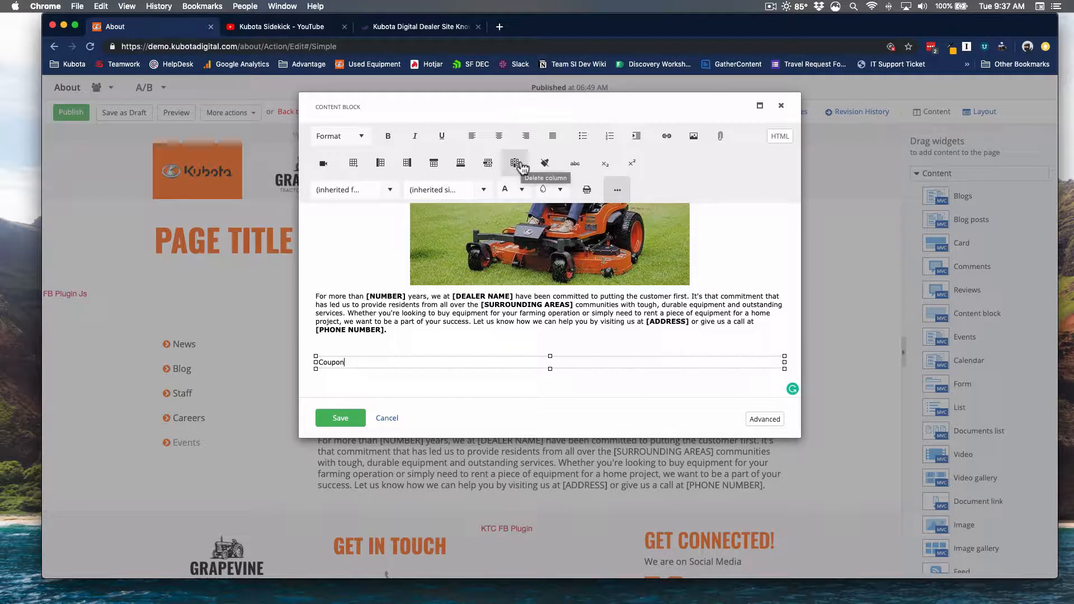
click(619, 193)
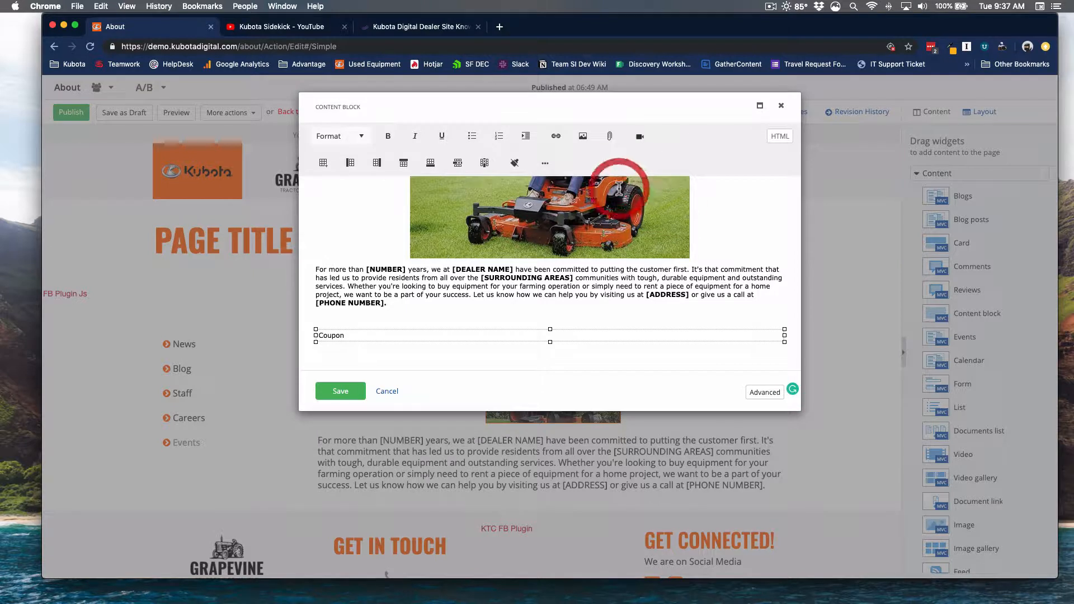
click(555, 162)
click(579, 364)
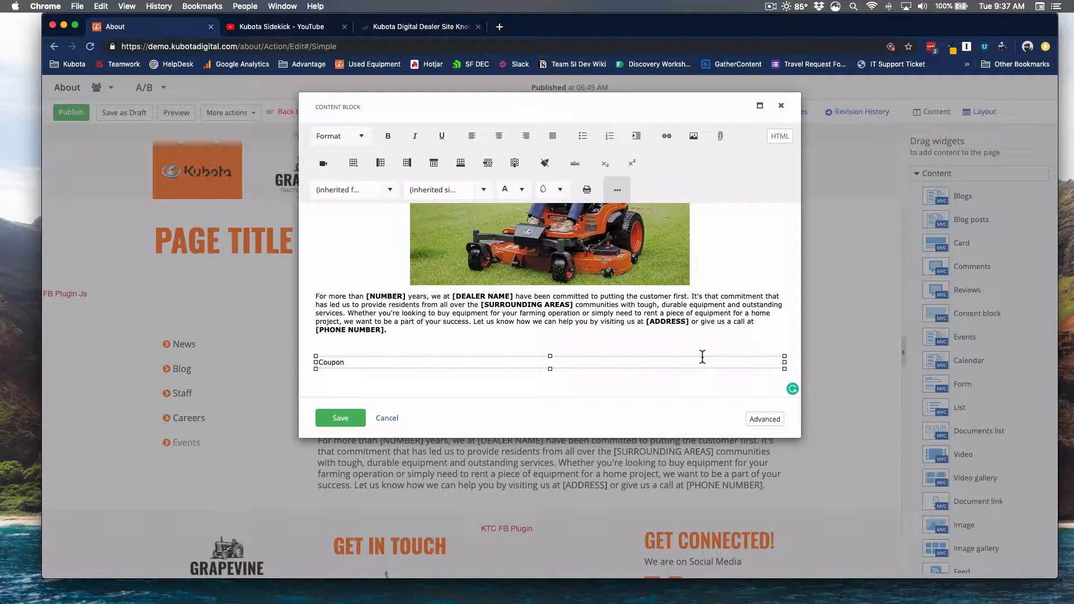
Delete the "Coupon" text together with its one-cell table below the dealer description paragraph
click(427, 360)
key(BackSpace)
click(429, 355)
click(429, 356)
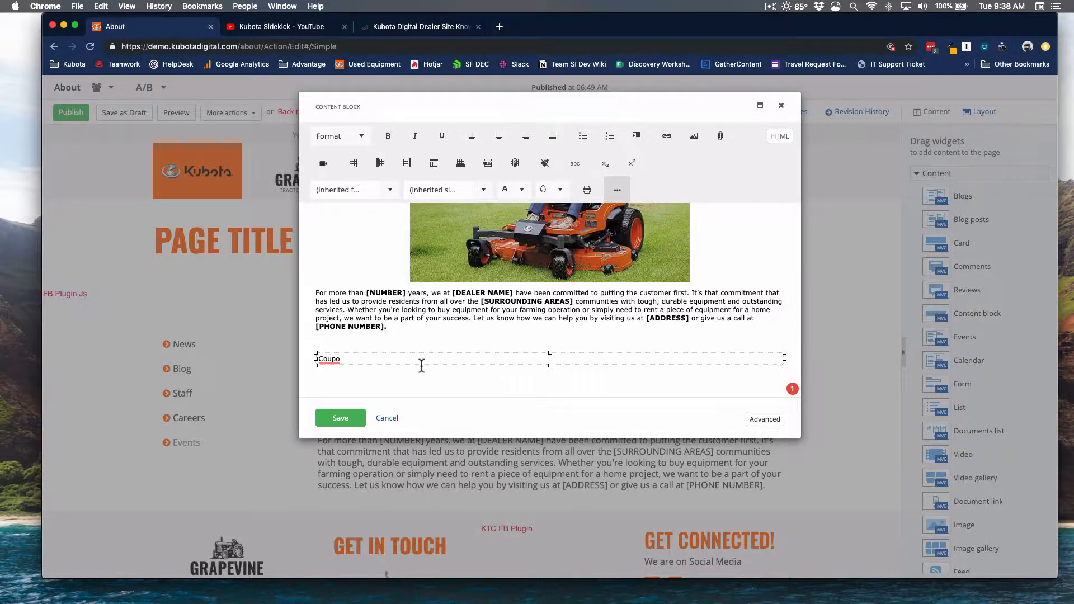
click(422, 365)
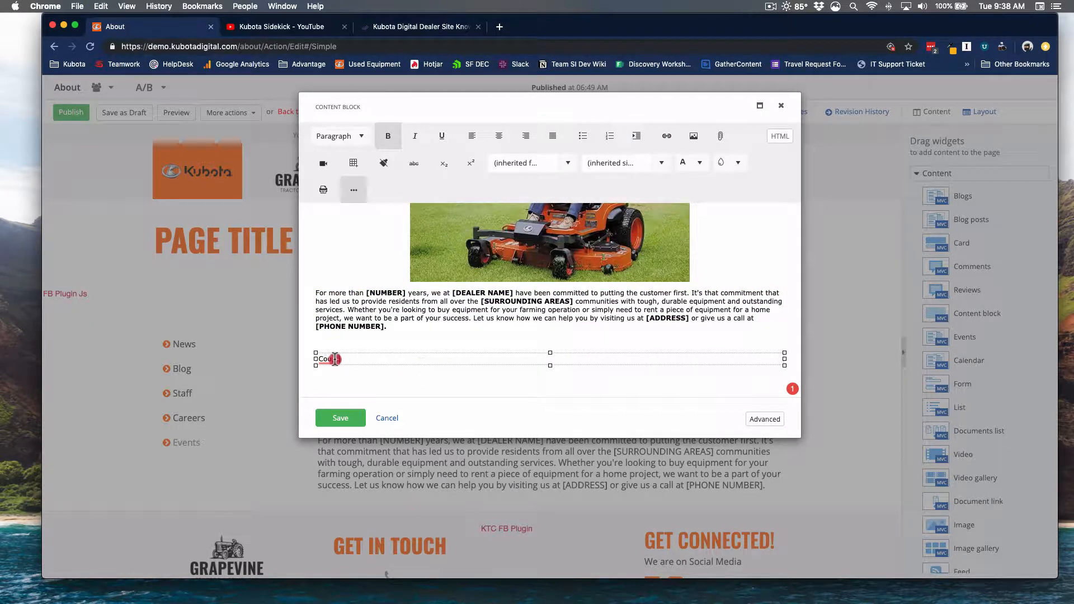
click(312, 357)
key(Delete)
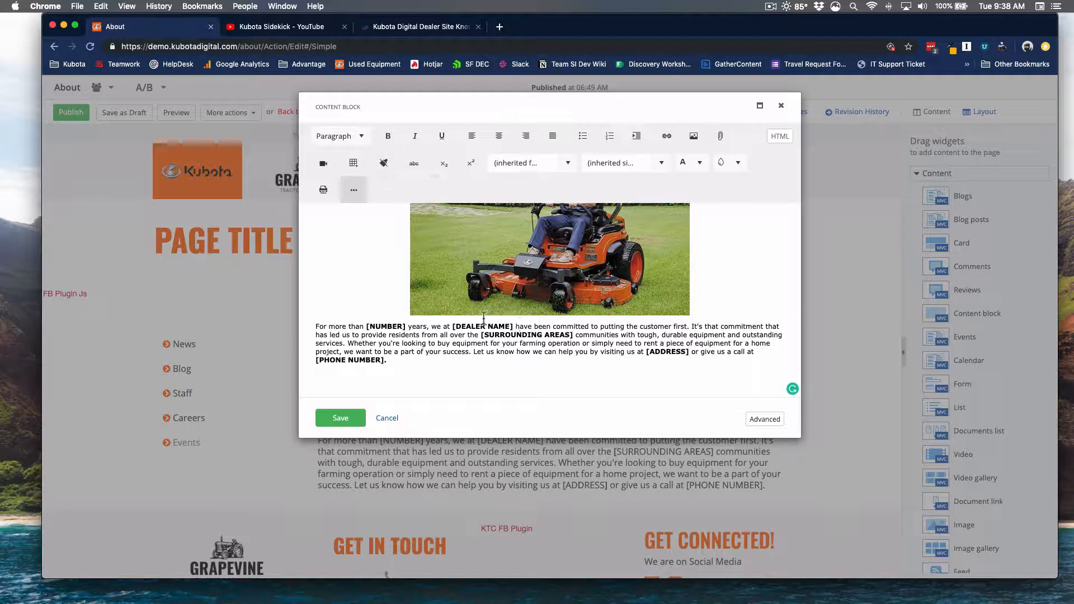
key(BackSpace)
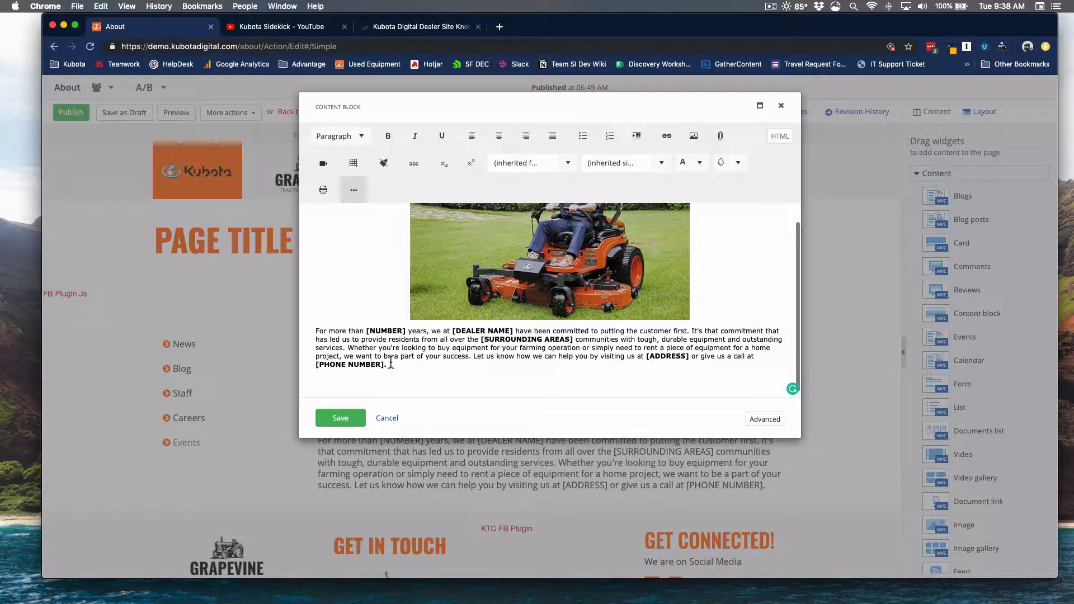
Add an empty line below the dealer description paragraph and clear all formatting from the paragraph
click(398, 366)
click(588, 376)
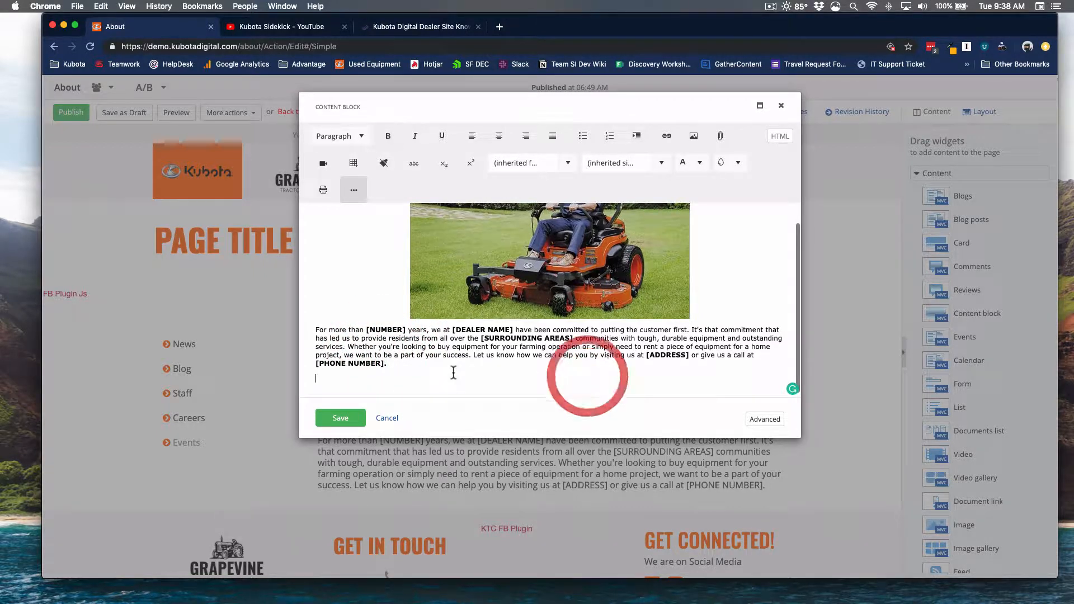
key(Return)
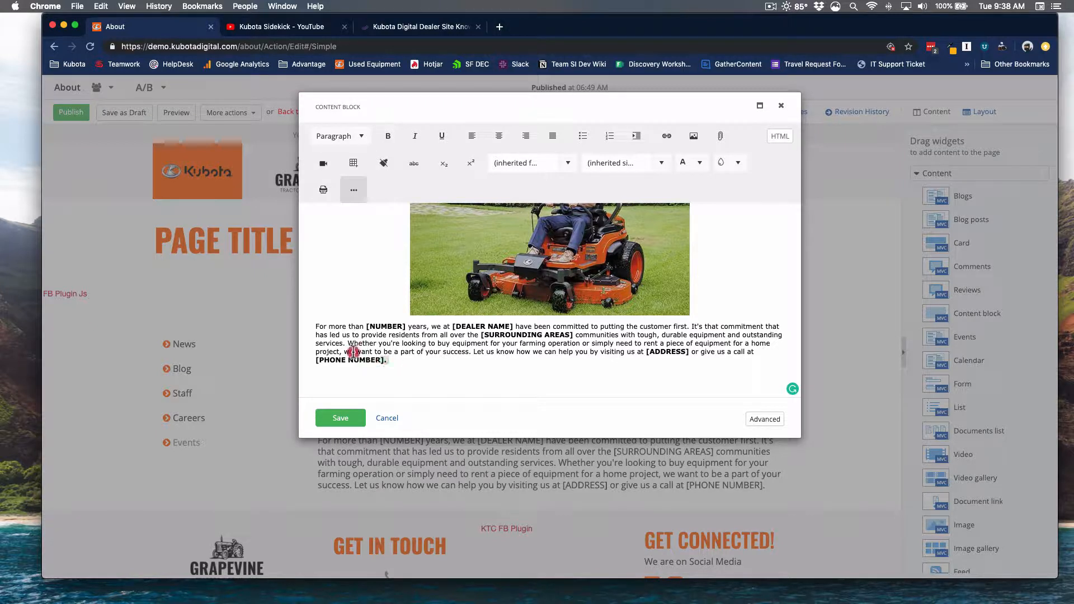
shift+click(309, 330)
shift+click(308, 325)
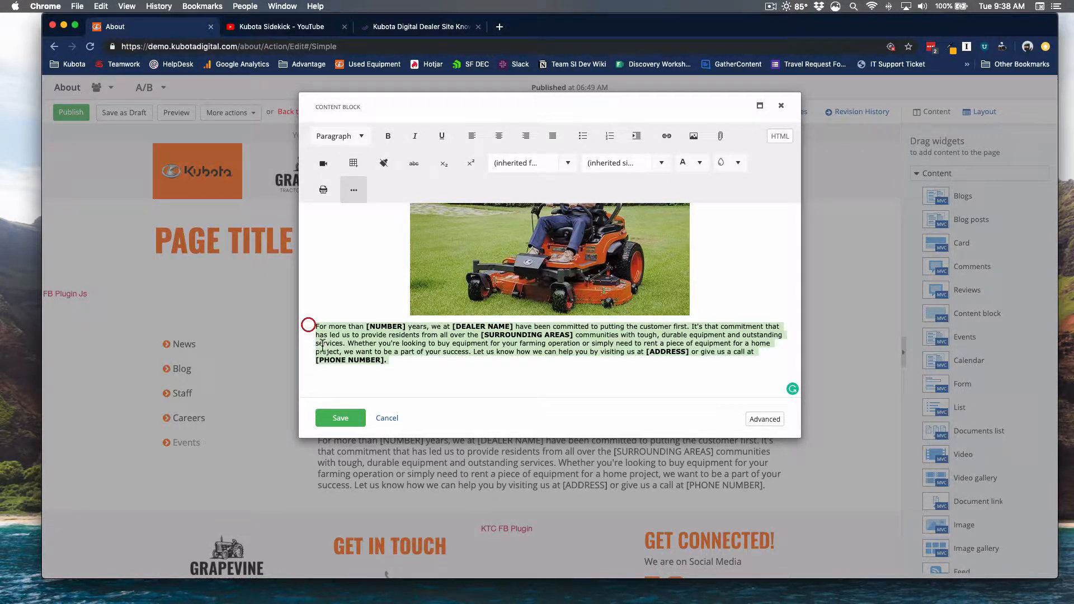
click(384, 167)
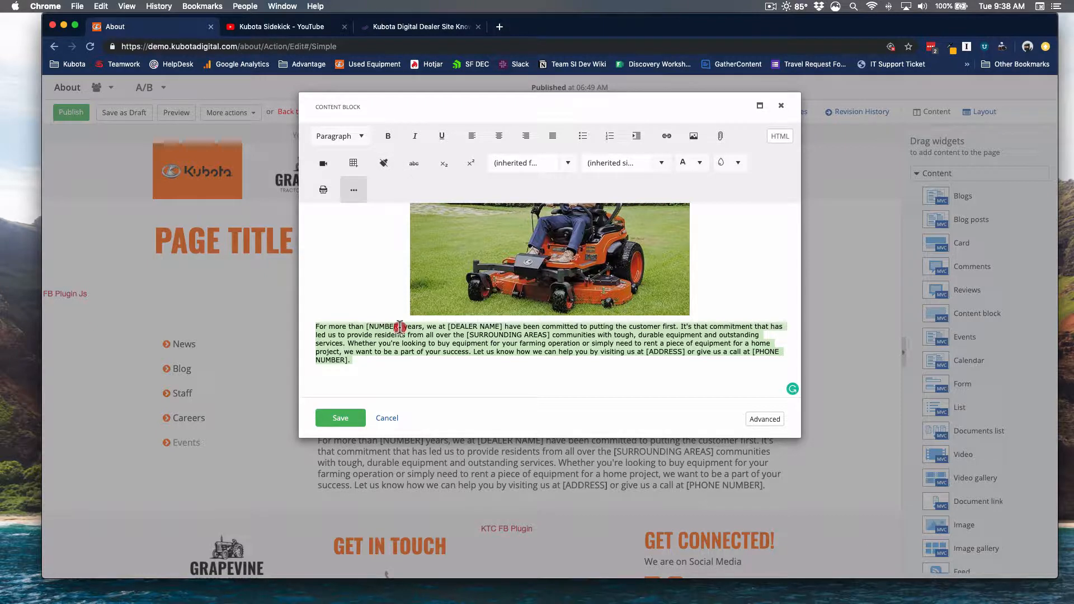
Apply strikethrough to the [NUMBER] placeholder in the dealer description and remove it again
drag(401, 326, 372, 324)
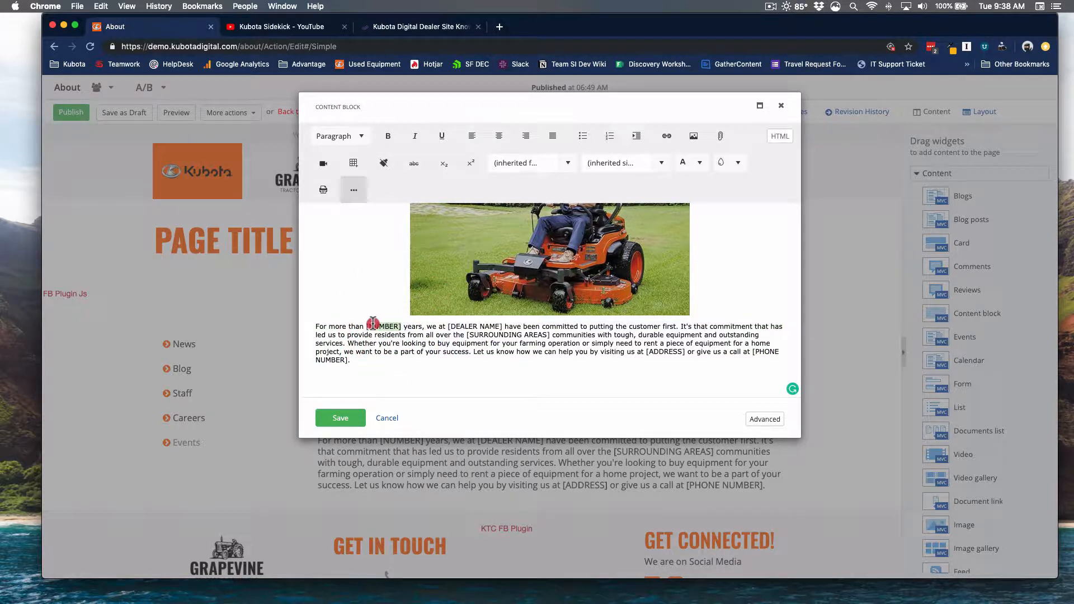
click(415, 164)
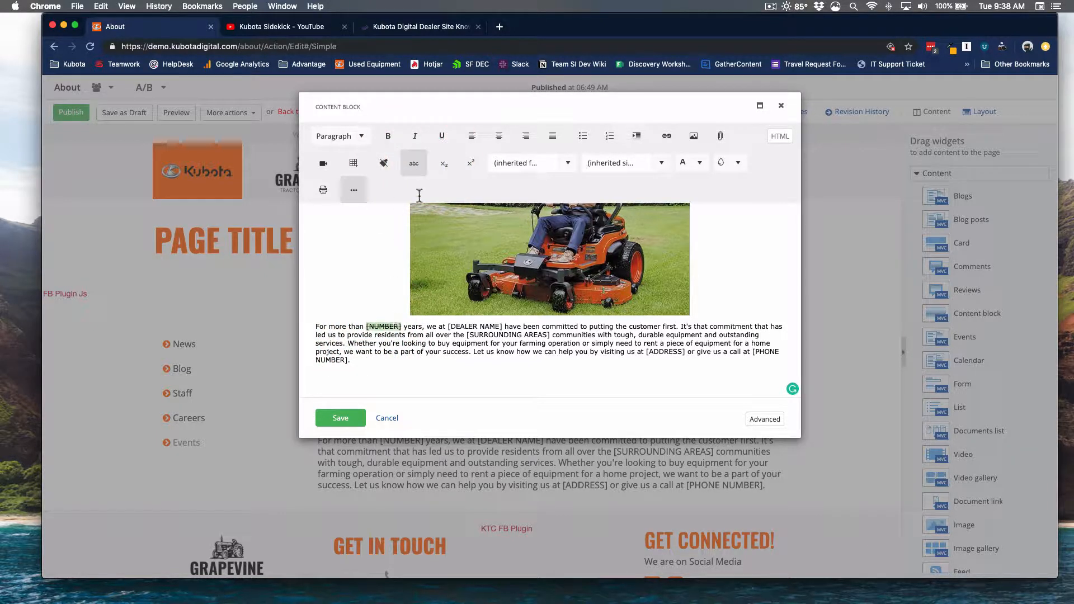
click(414, 163)
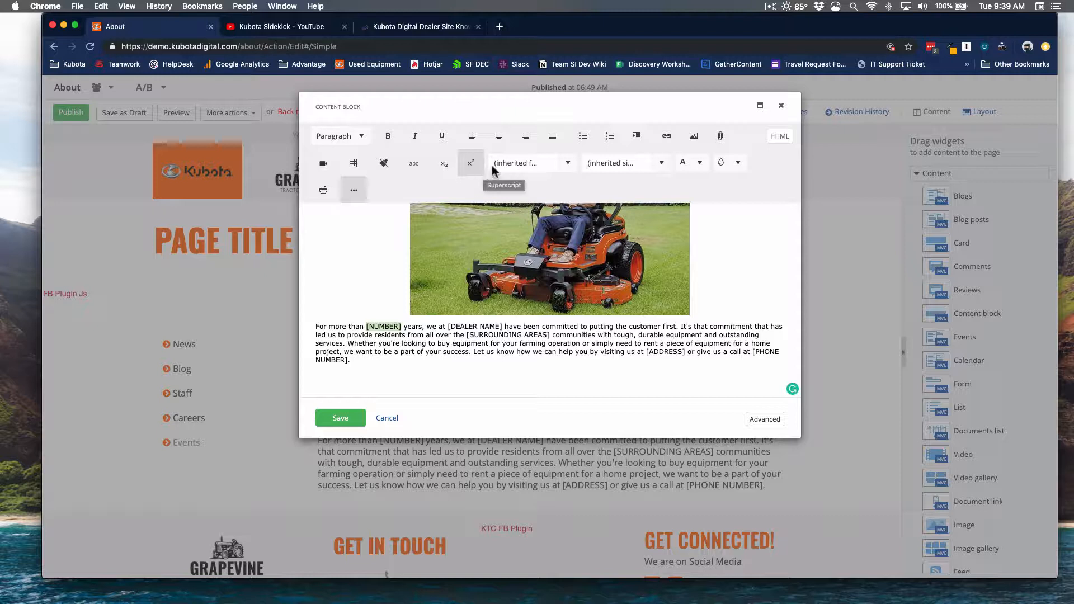
Examine the font, font size, text color and background color choices available for the [NUMBER] placeholder
click(568, 163)
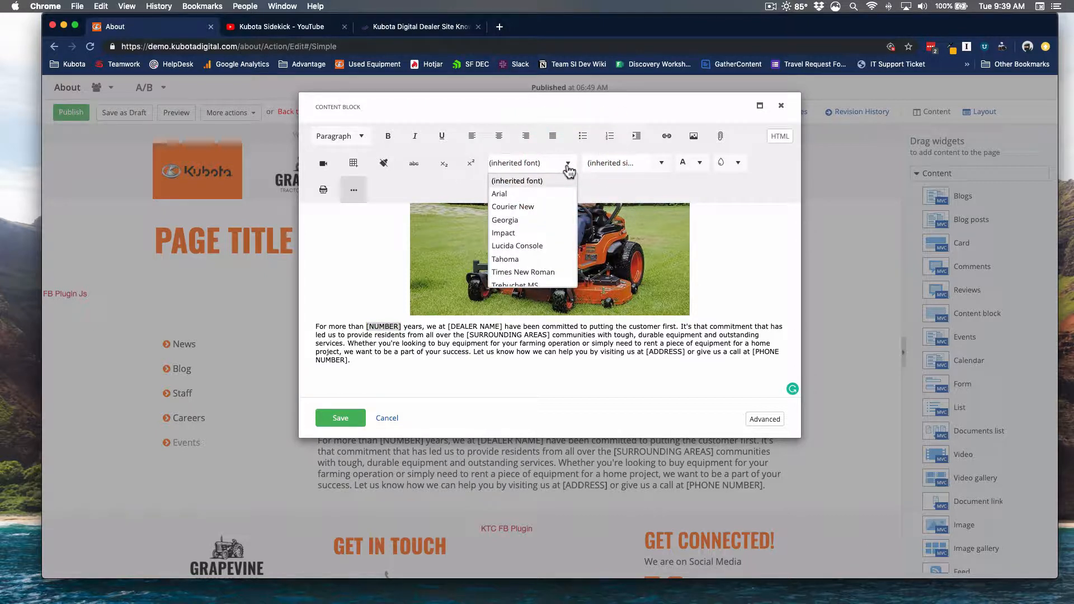
click(612, 164)
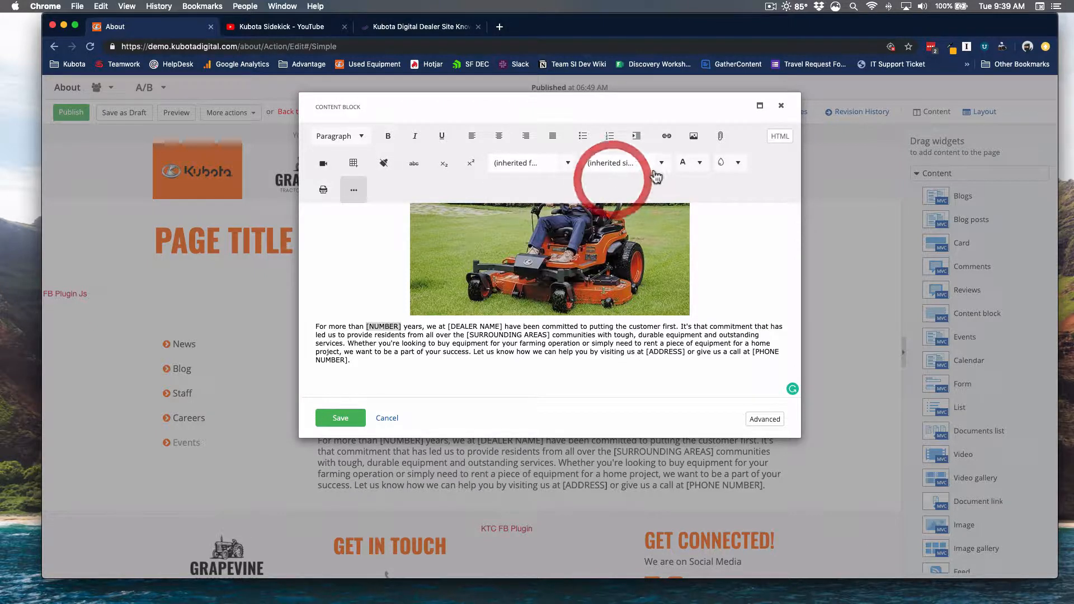
click(661, 163)
click(697, 199)
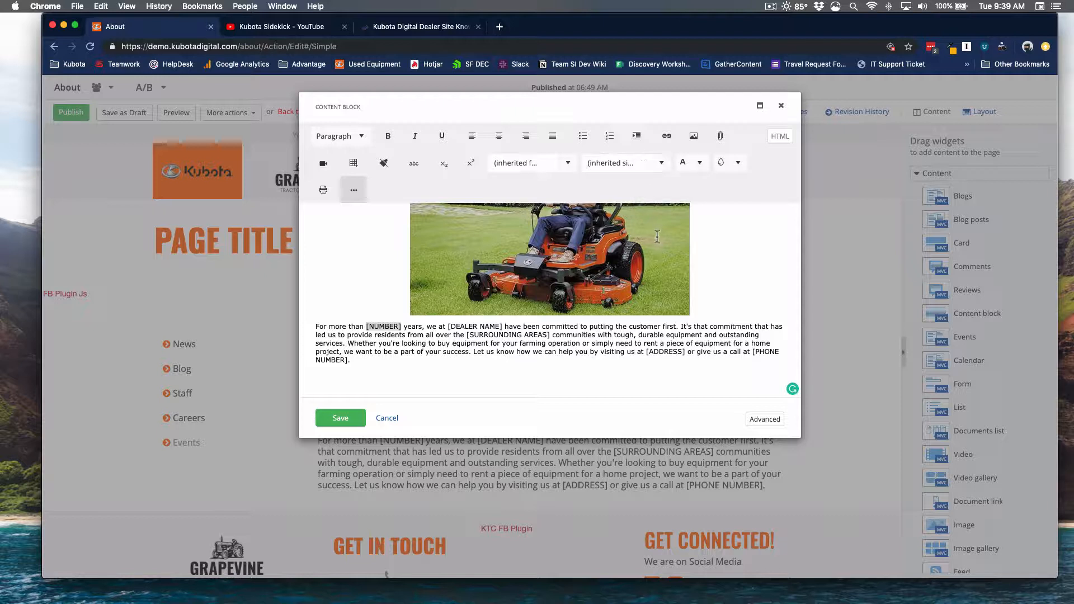
click(700, 164)
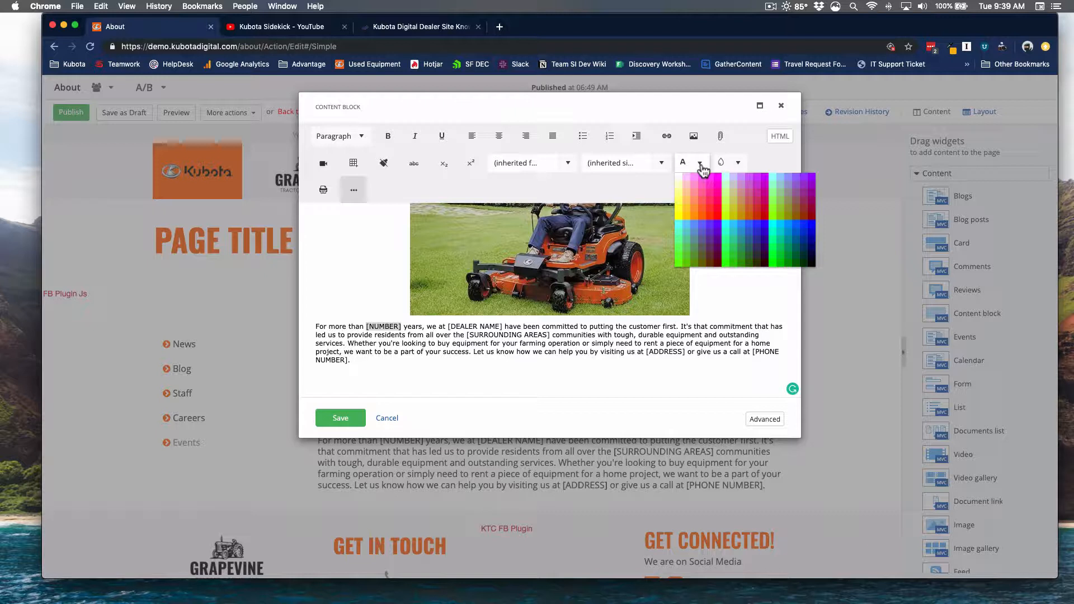
click(740, 167)
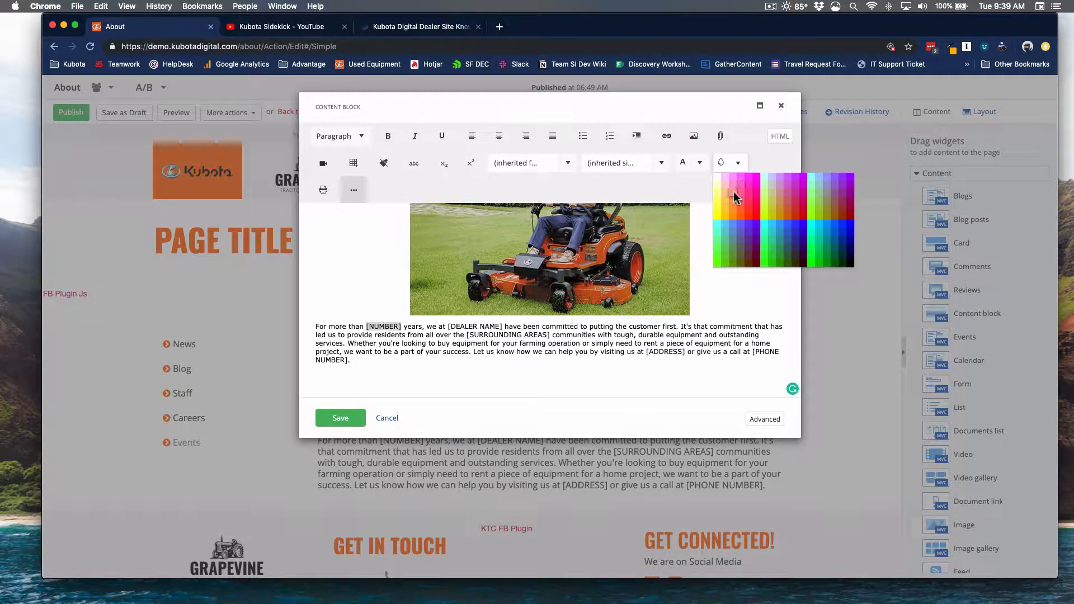
click(763, 163)
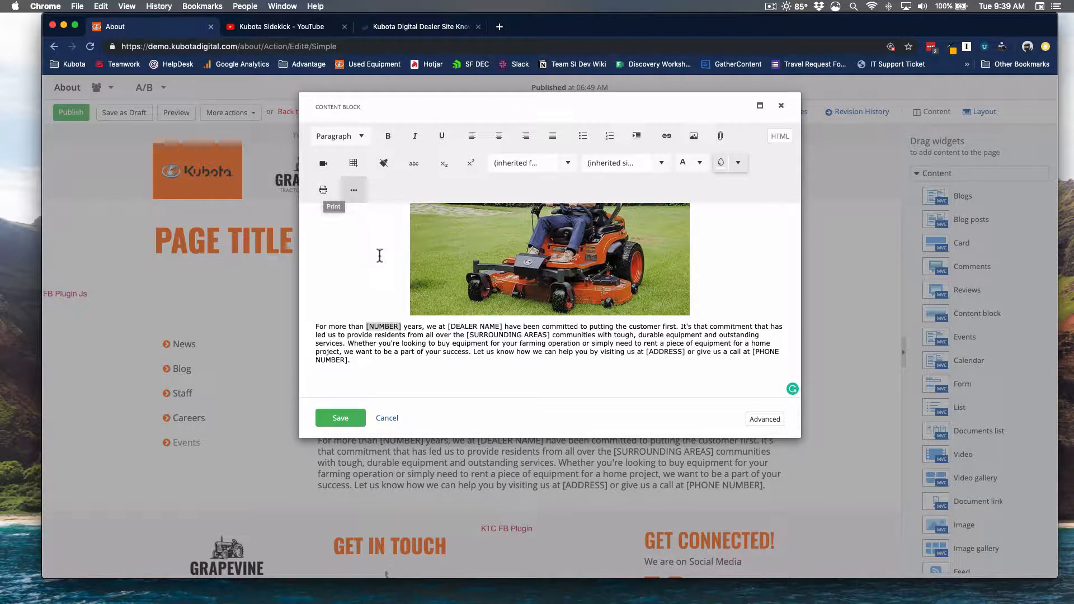
Save the content block and reopen it for editing
scroll(512, 296, up, 1)
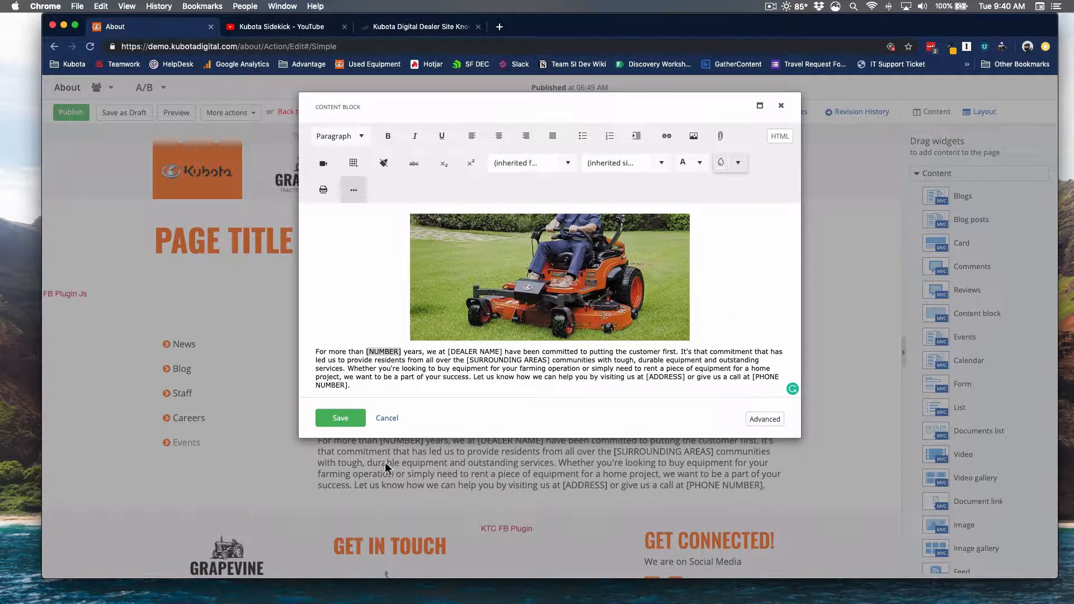
click(337, 420)
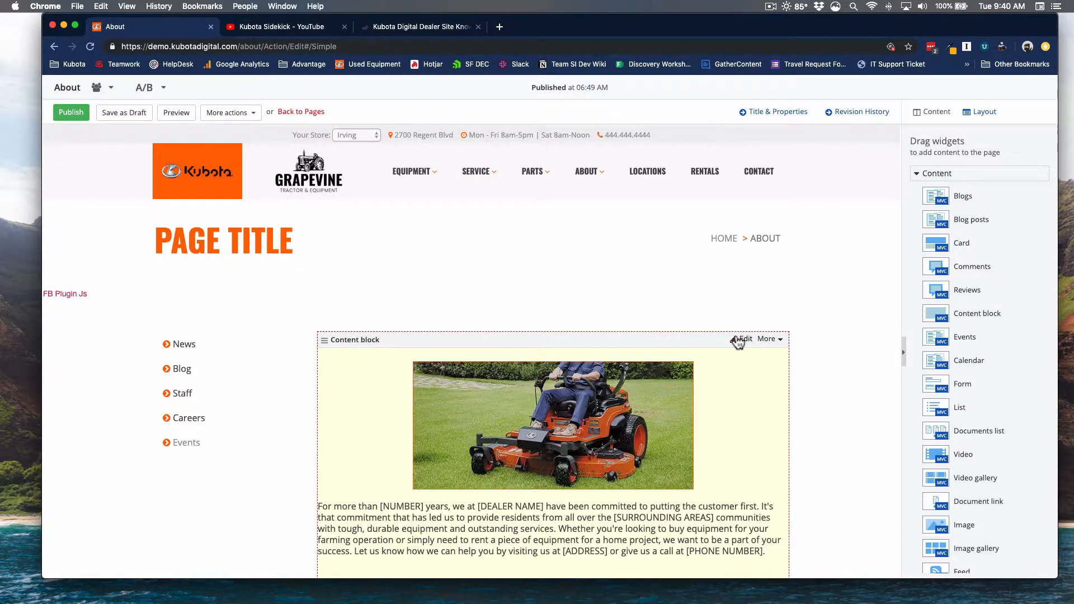
click(736, 339)
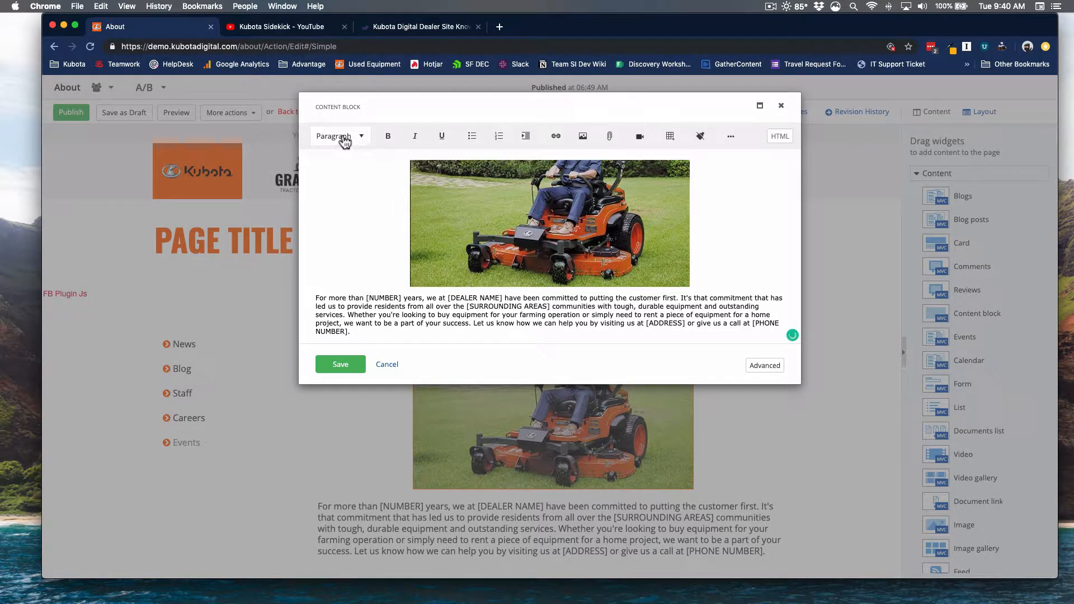
Add the lines "Header 1" and "Header 2" below the dealer description paragraph
click(383, 332)
key(Return)
scroll(459, 314, down, 2)
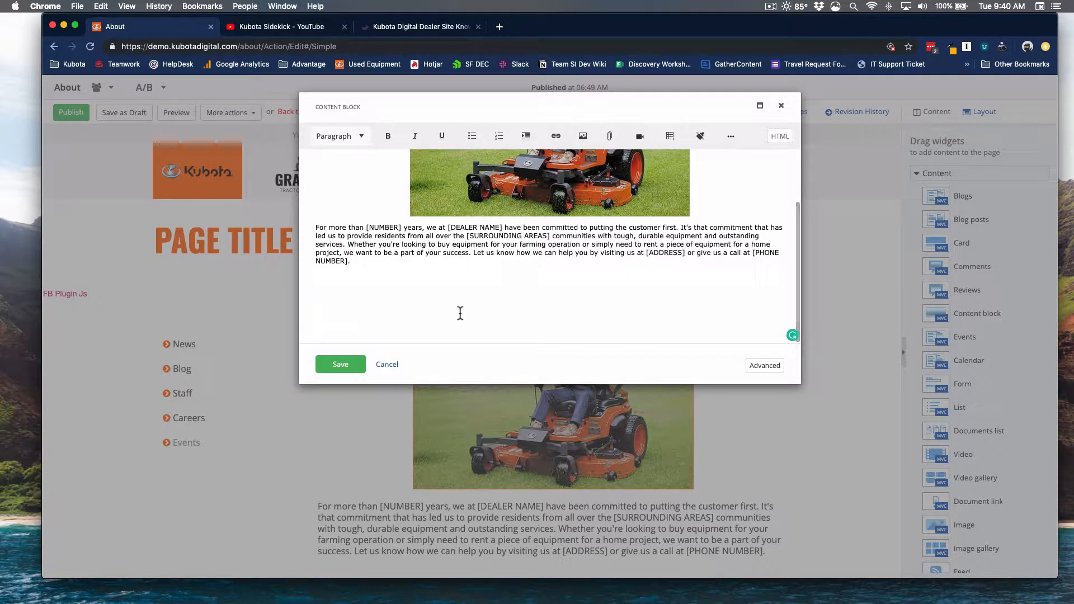
drag(390, 247, 355, 257)
click(357, 279)
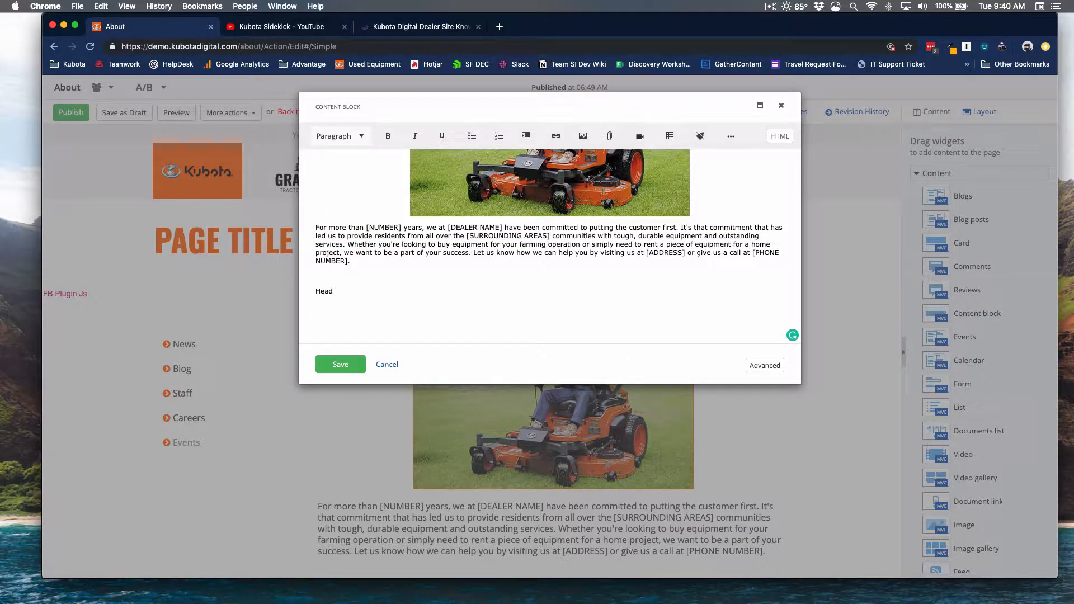
text(Header 2)
key(Return)
Add the lines "HEader 3", "HEader 4" and "Header 5" beneath the Header 2 line
text(HEader 3)
key(Return)
text(HEade)
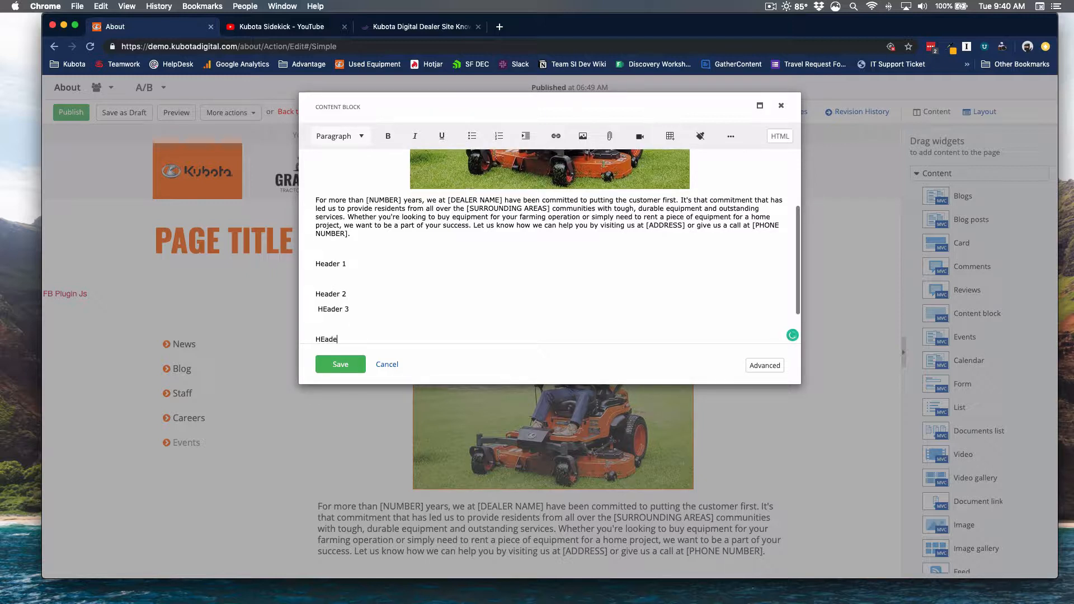
text(r 4)
key(Return)
text(Header 5)
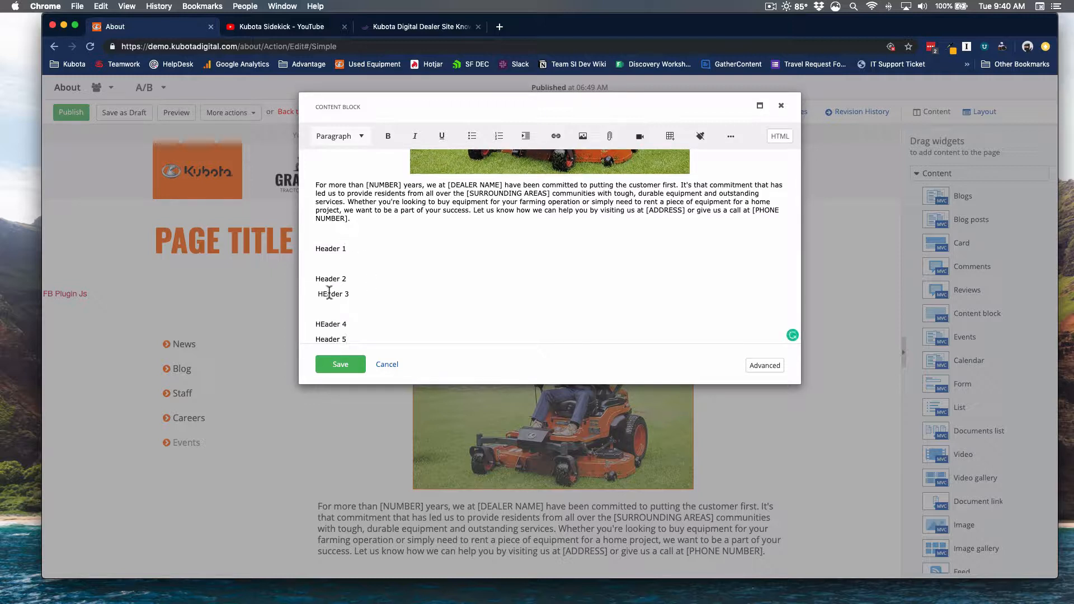
Correct the capitalization of the third and fourth header lines to "Header 3" and "Header 4"
click(329, 293)
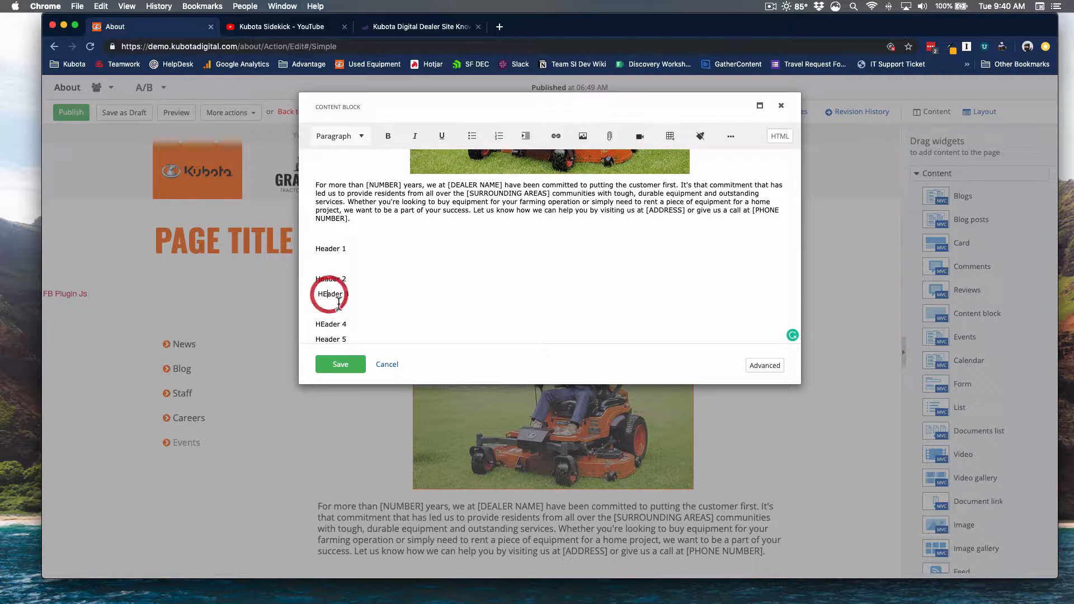
key(BackSpace)
text(e)
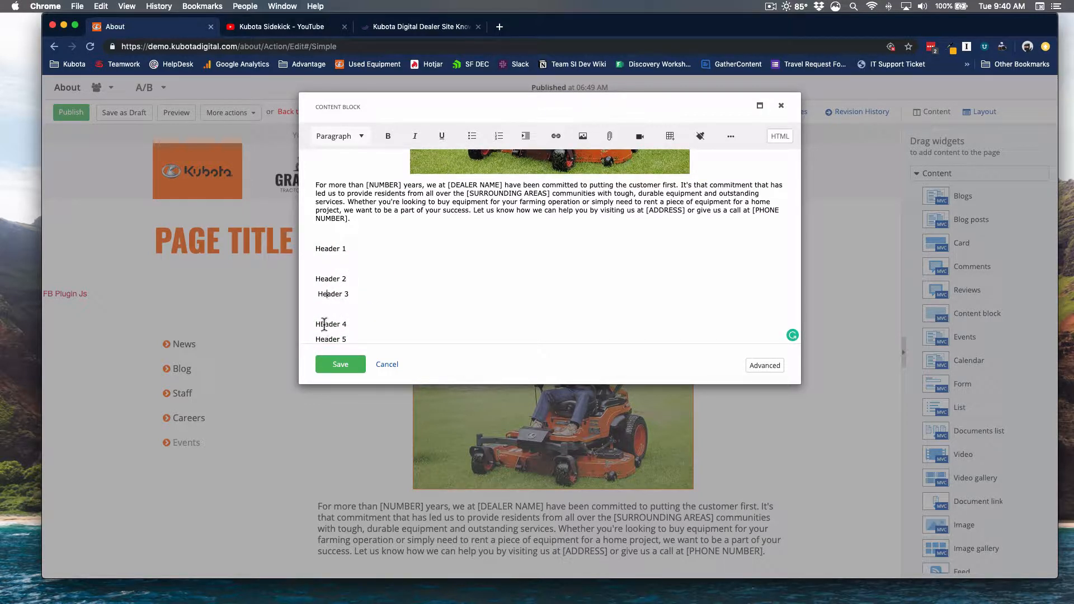
click(324, 324)
key(BackSpace)
text(e)
Add the line "Header 6" below Header 5, leaving an empty line between them
click(402, 338)
key(Return)
key(Return)
text(Header 6)
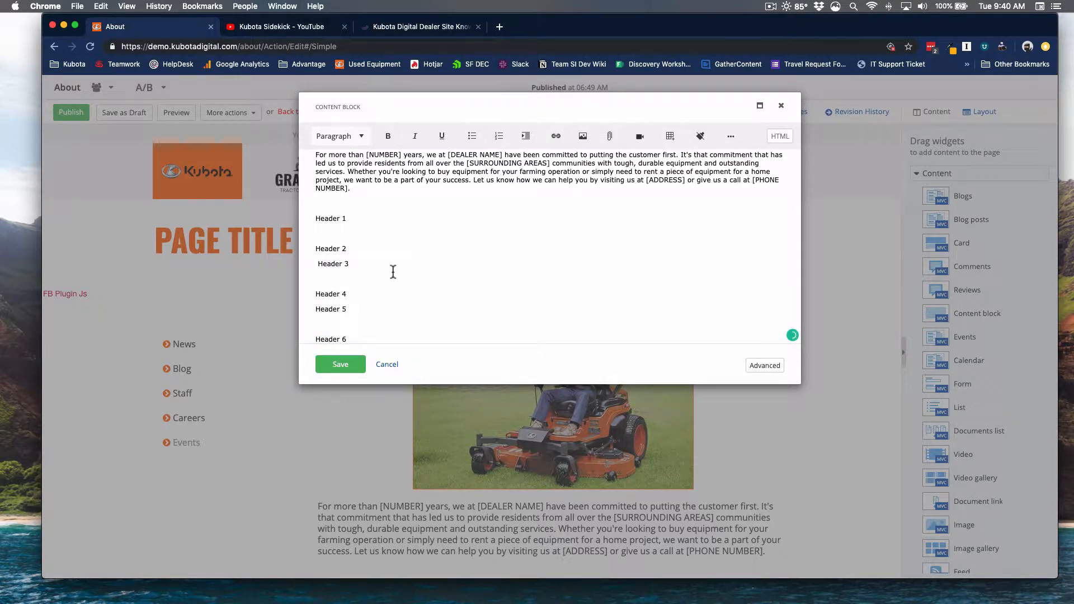
Format the "Header 1" line as Heading 1 and the "Header 2" line as Heading 2
scroll(393, 271, up, 2)
drag(357, 250, 307, 250)
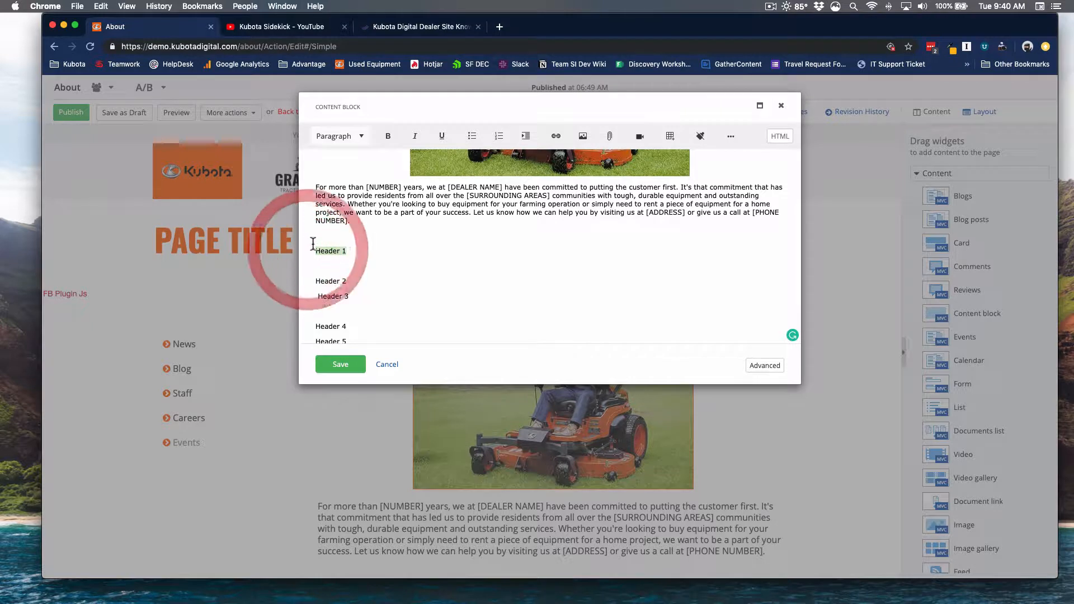
click(346, 140)
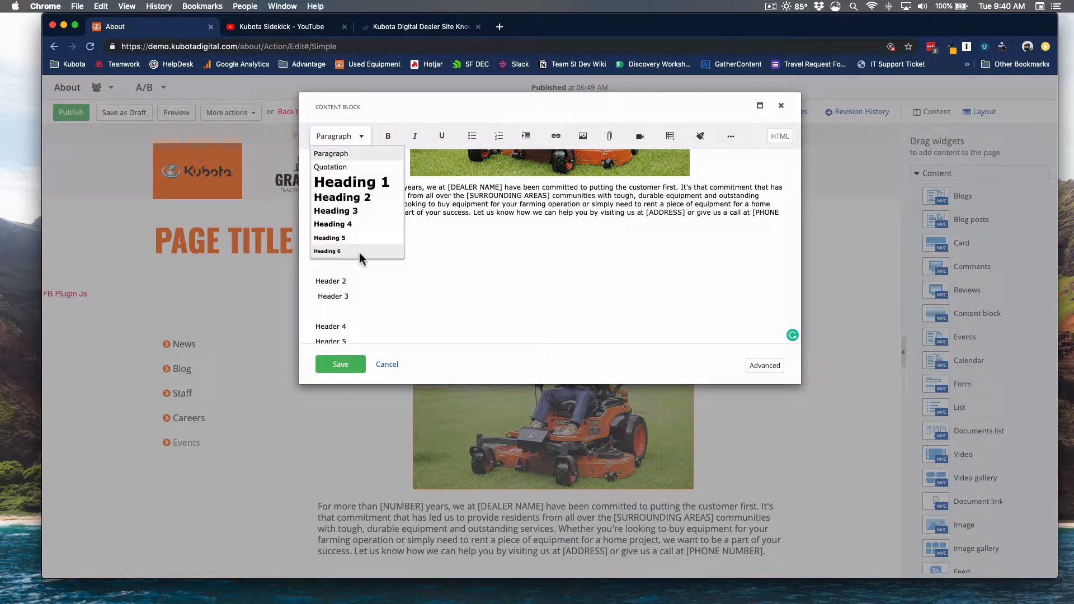
click(373, 190)
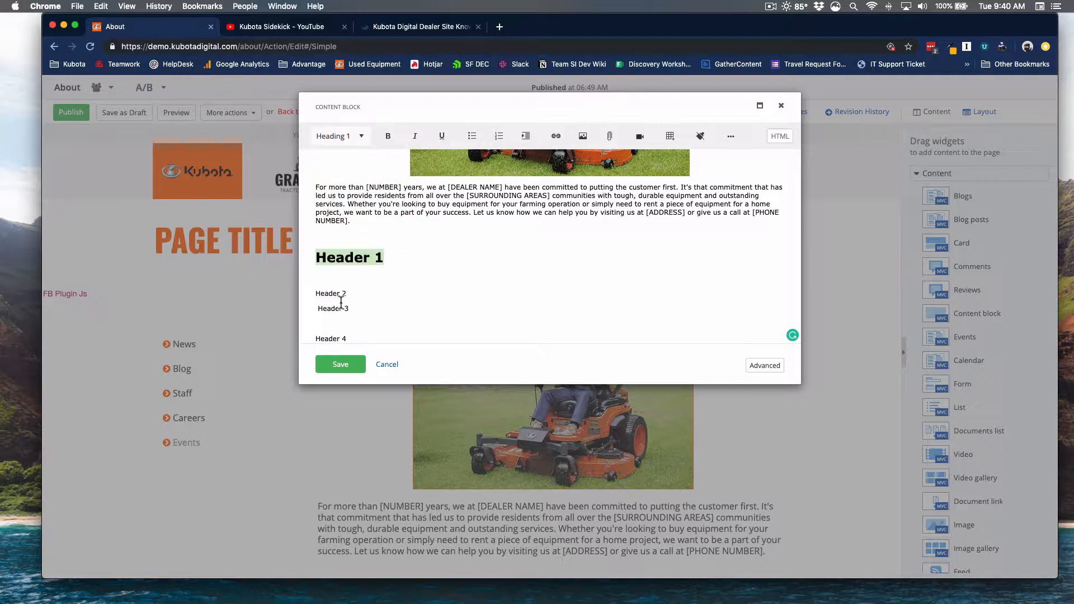
drag(348, 294, 312, 294)
click(337, 140)
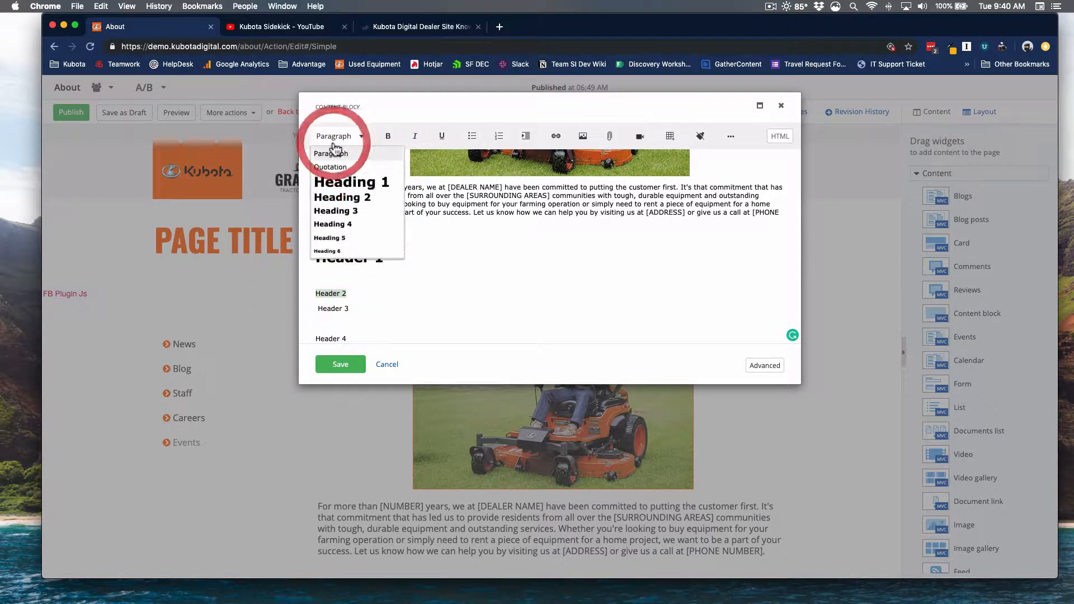
click(338, 197)
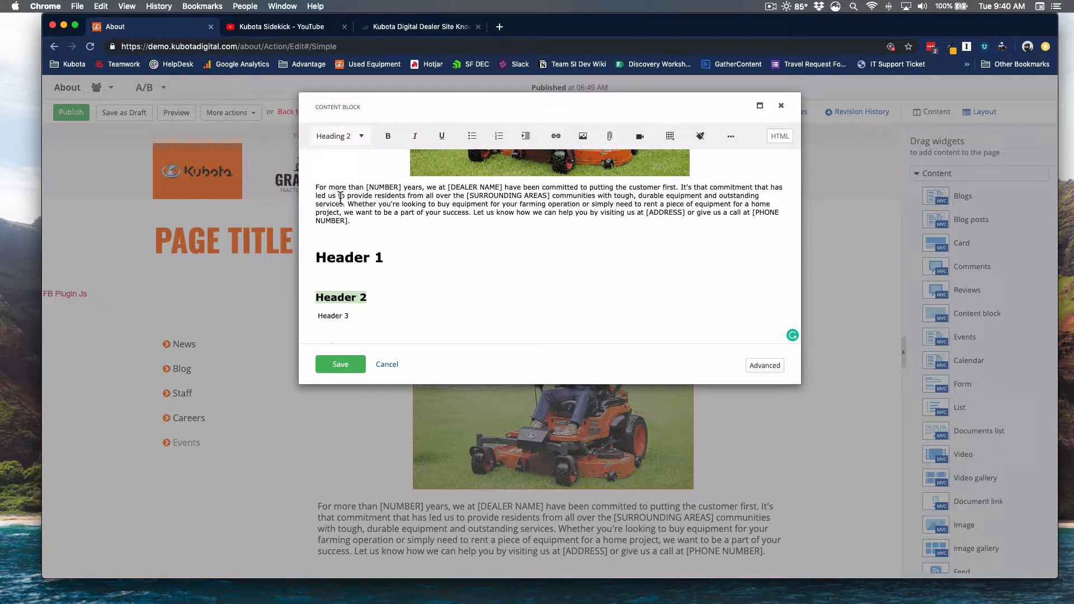
Format the "Header 3" line as Heading 3 and the "Header 4" line as Heading 4
drag(351, 316, 307, 316)
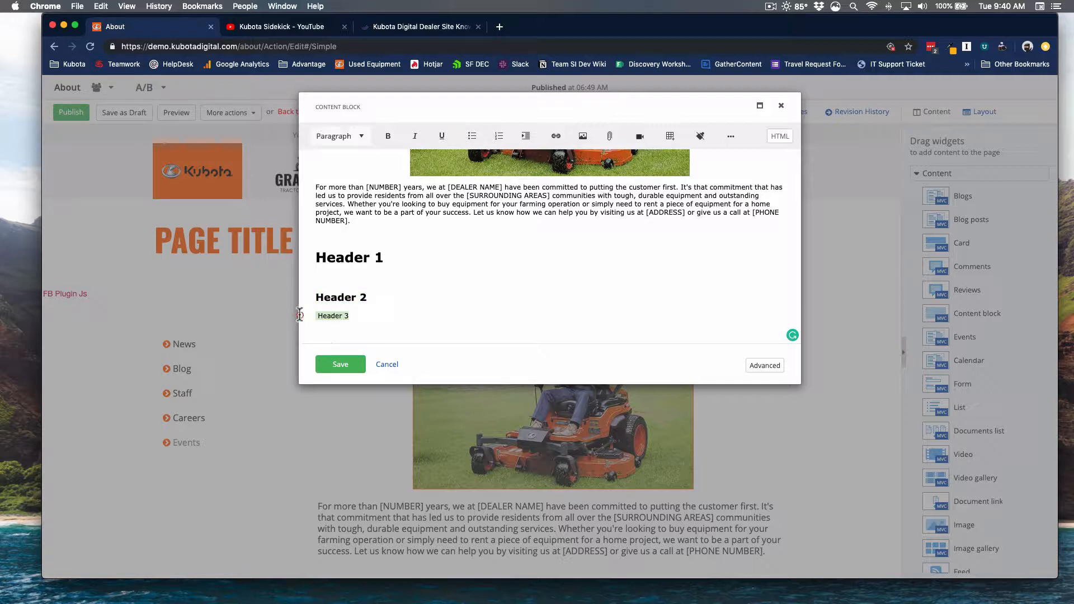
click(347, 139)
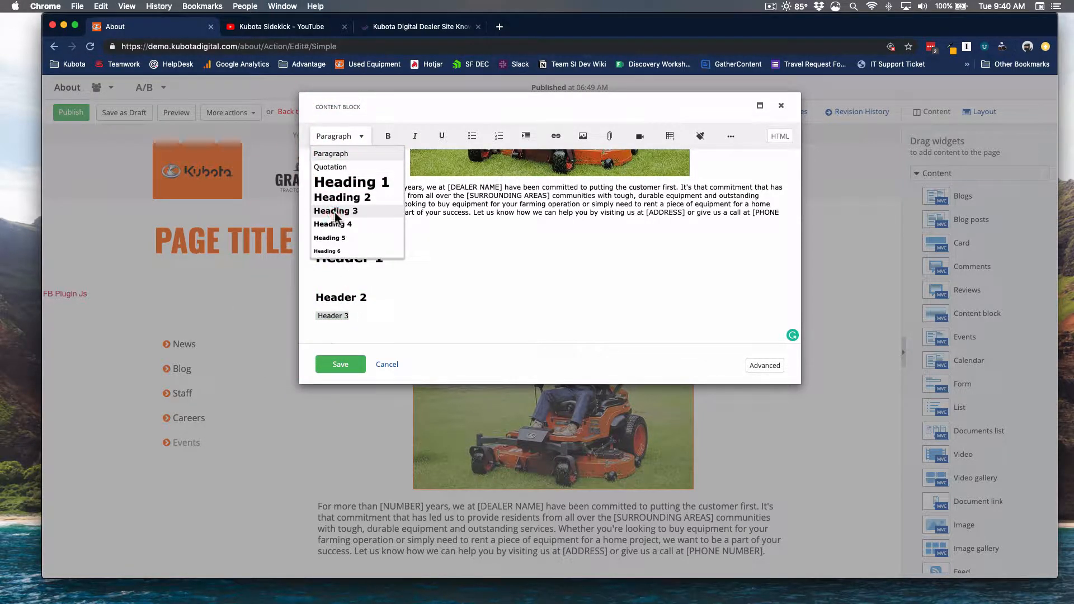
click(338, 211)
scroll(355, 275, down, 2)
drag(356, 274, 312, 272)
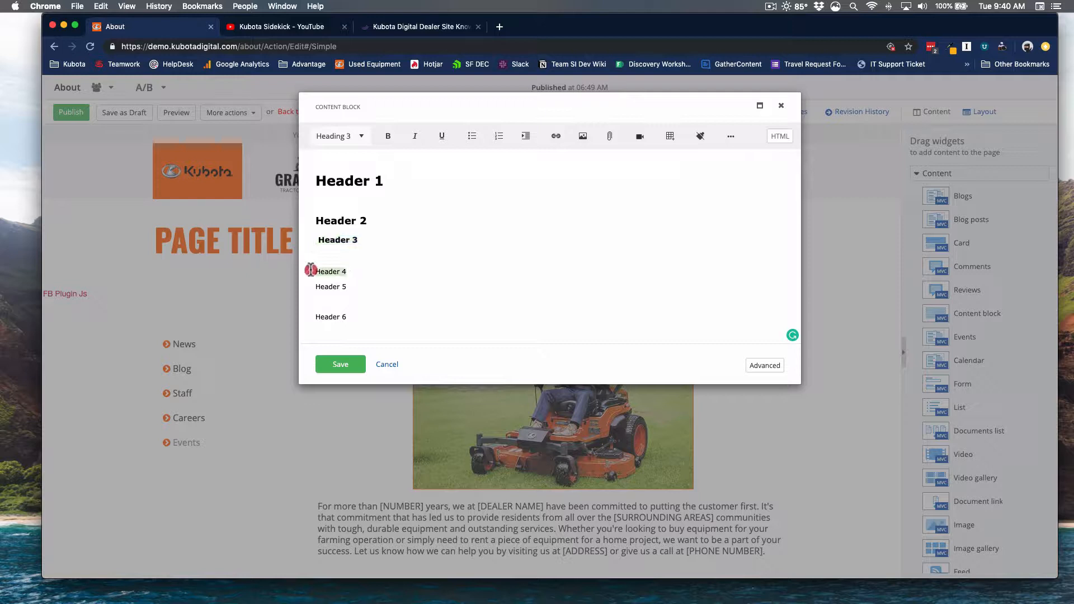
click(341, 136)
click(347, 225)
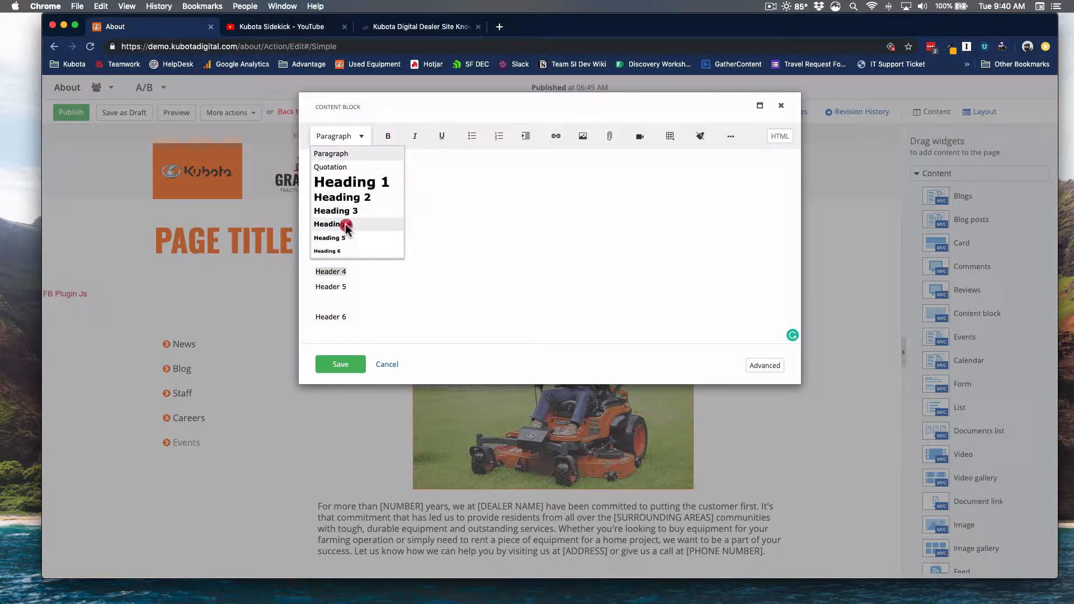
Format the "Header 5" line as Heading 5 and the "Header 6" line as Heading 6, and save the content block
drag(351, 290, 307, 290)
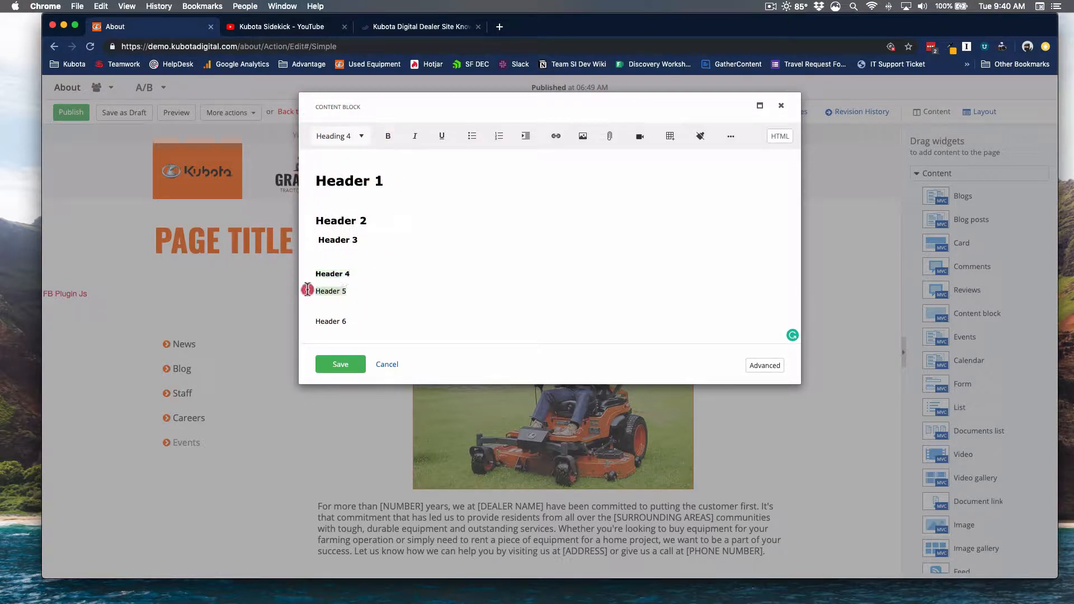
click(342, 136)
click(352, 239)
drag(348, 322, 310, 323)
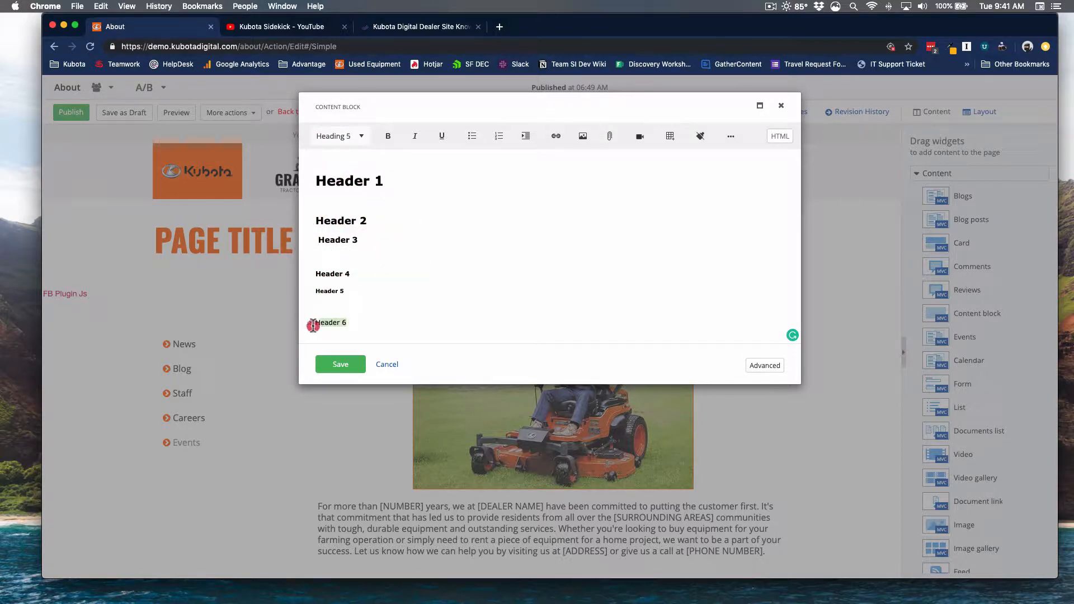
click(343, 141)
click(331, 249)
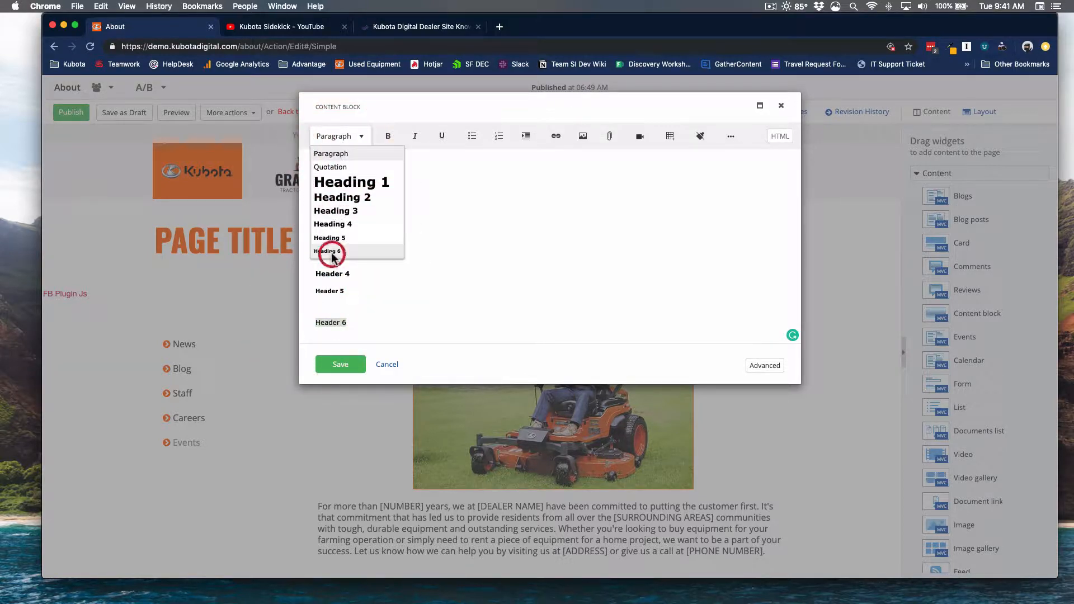
click(340, 365)
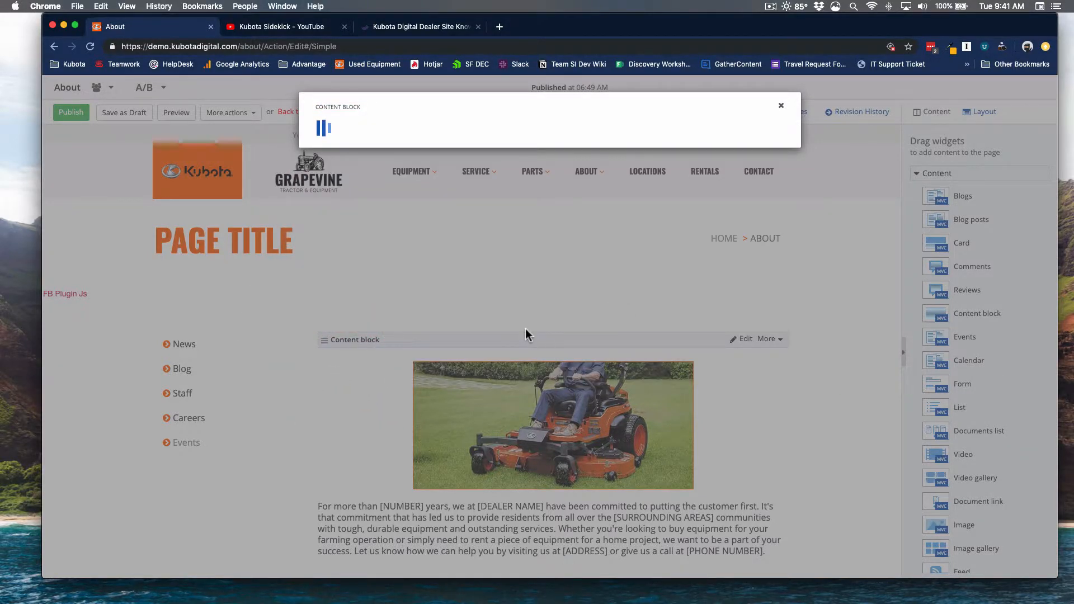
Examine how the paragraph text and the six heading styles render in the content block on the page
scroll(533, 330, down, 5)
scroll(531, 327, down, 1)
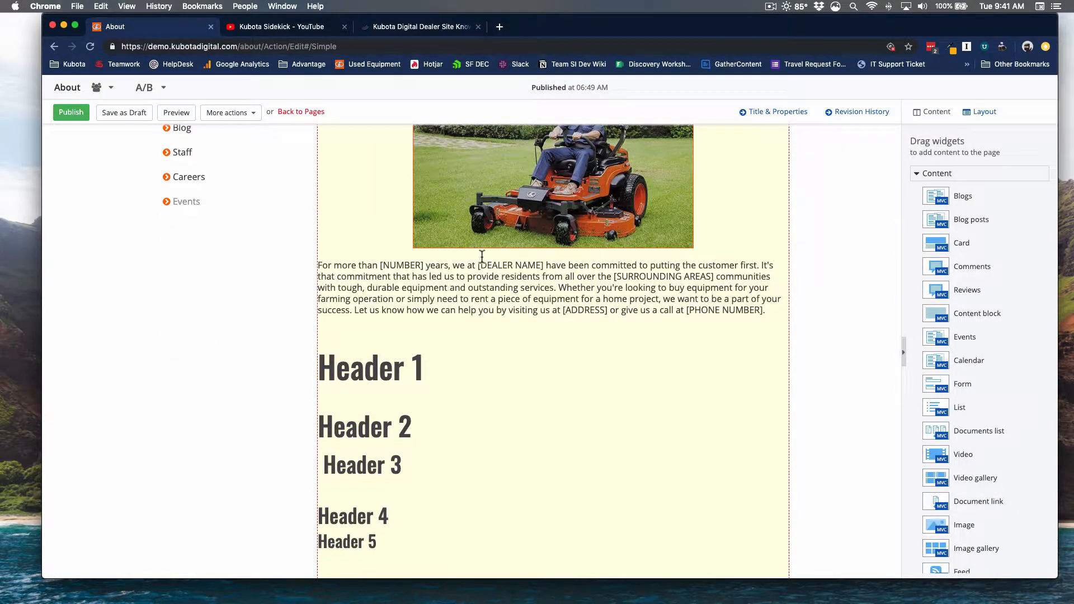
drag(633, 287, 446, 277)
scroll(492, 334, down, 3)
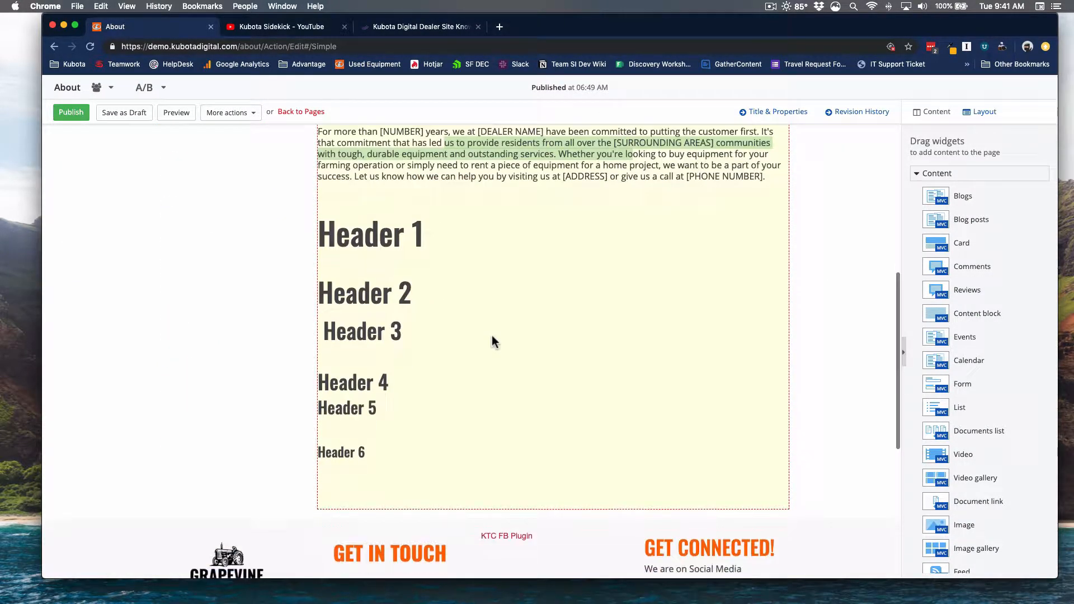
drag(425, 235, 350, 232)
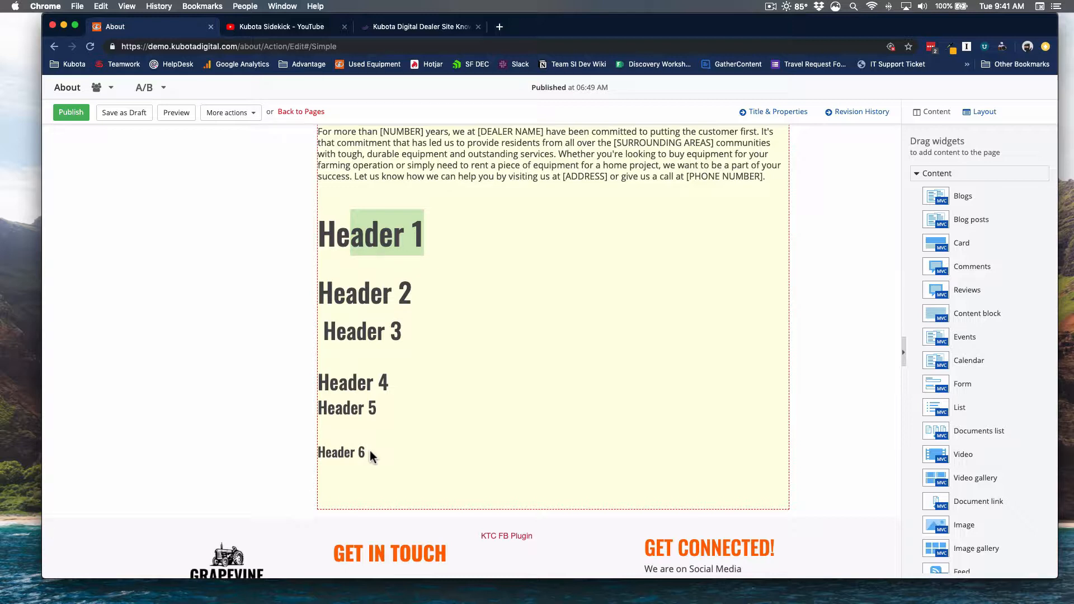
Delete all the sample lines from Header 1 to Header 6 in the content block and save it
scroll(408, 284, up, 5)
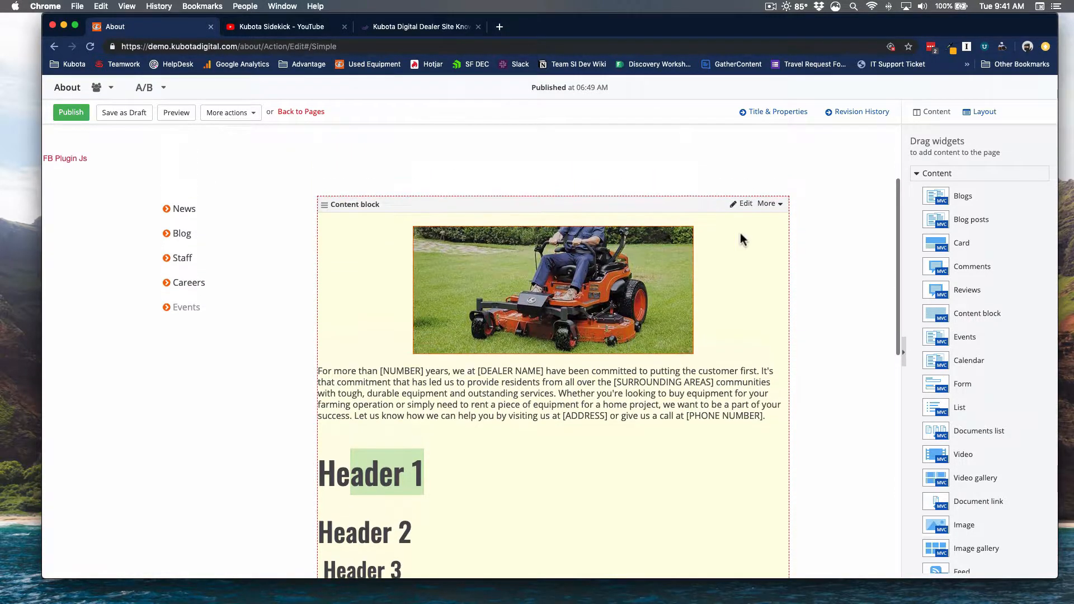
click(742, 204)
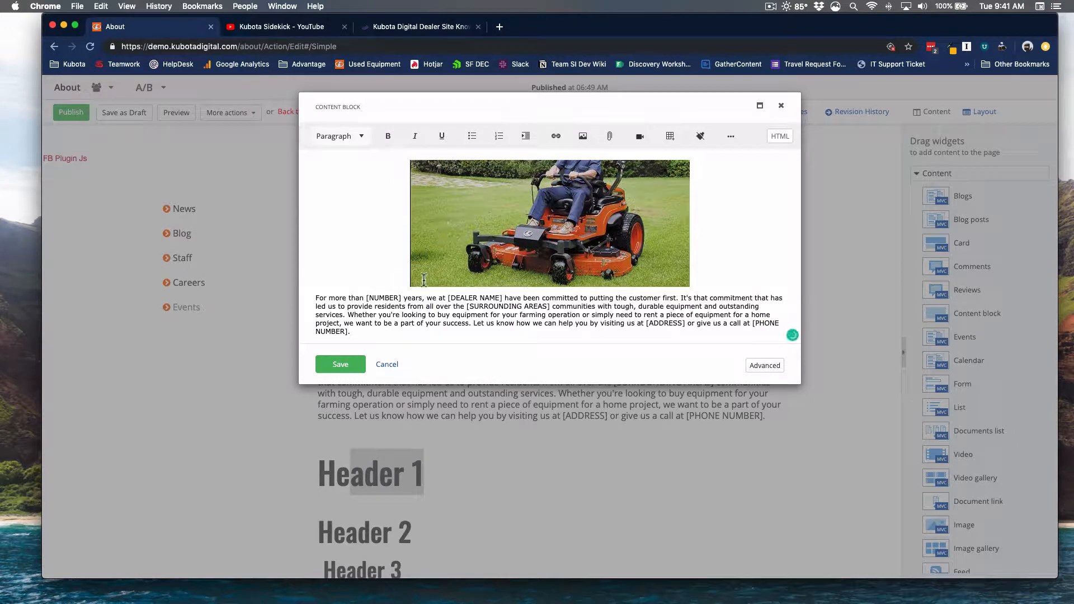
scroll(424, 280, down, 5)
scroll(336, 185, up, 1)
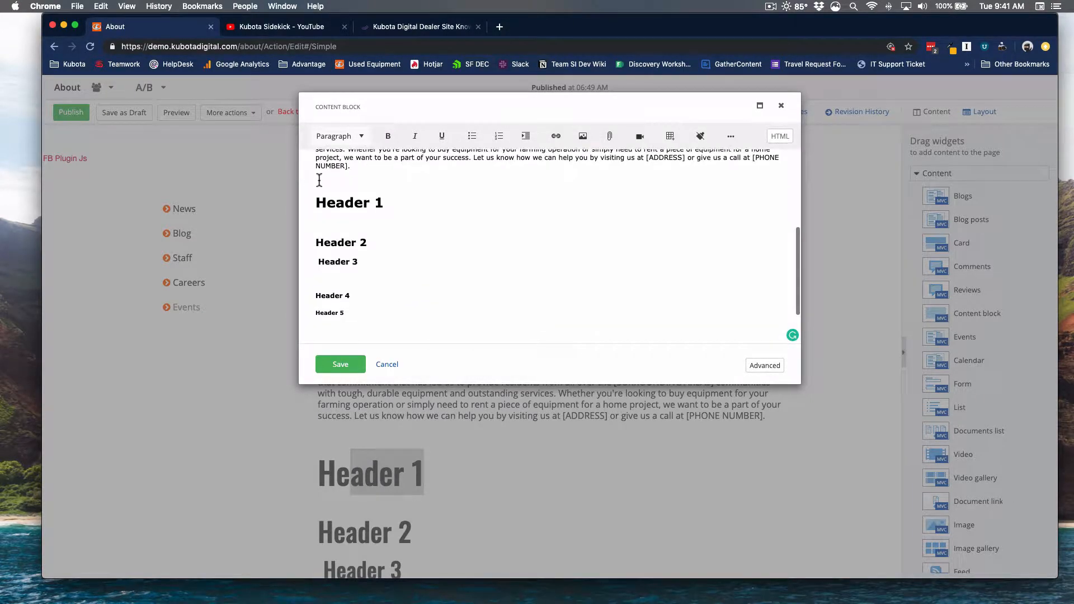
drag(319, 181, 510, 409)
key(BackSpace)
key(BackSpace)
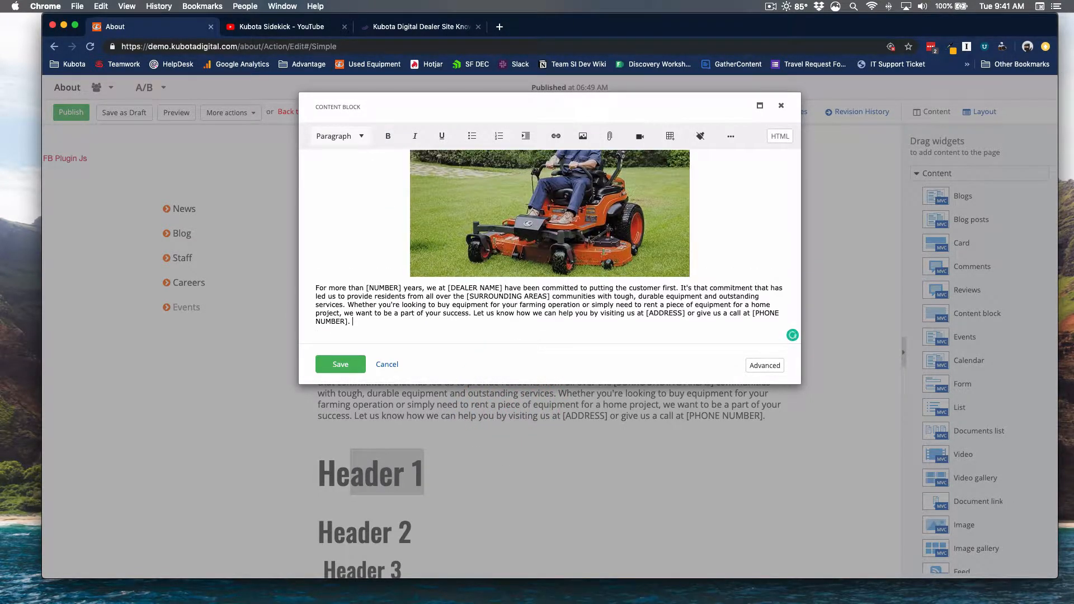
click(339, 364)
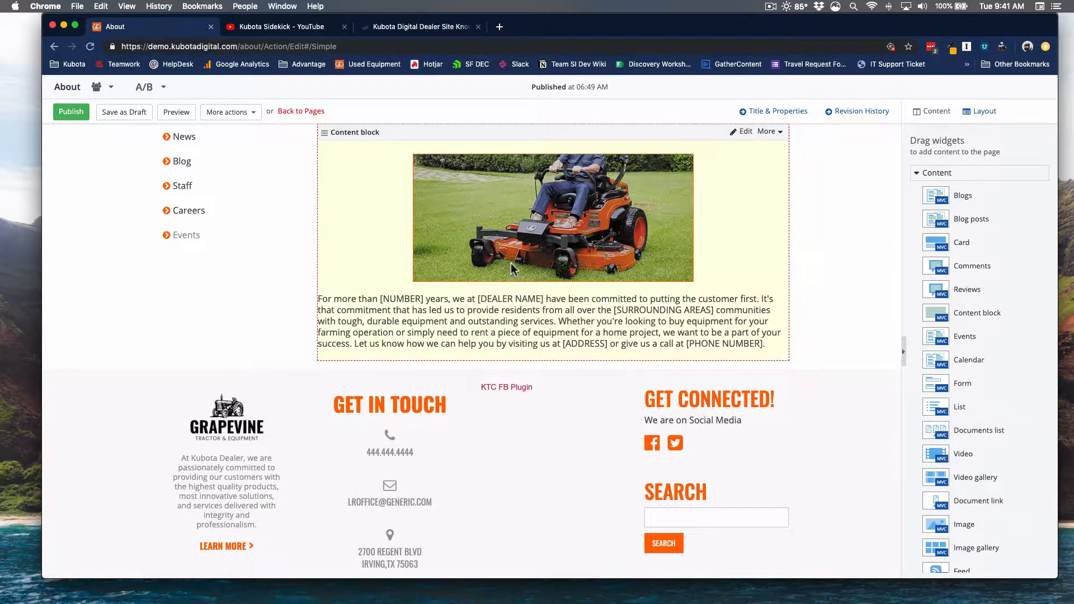
Place an Image widget above the content block and open its image selection
scroll(611, 275, up, 3)
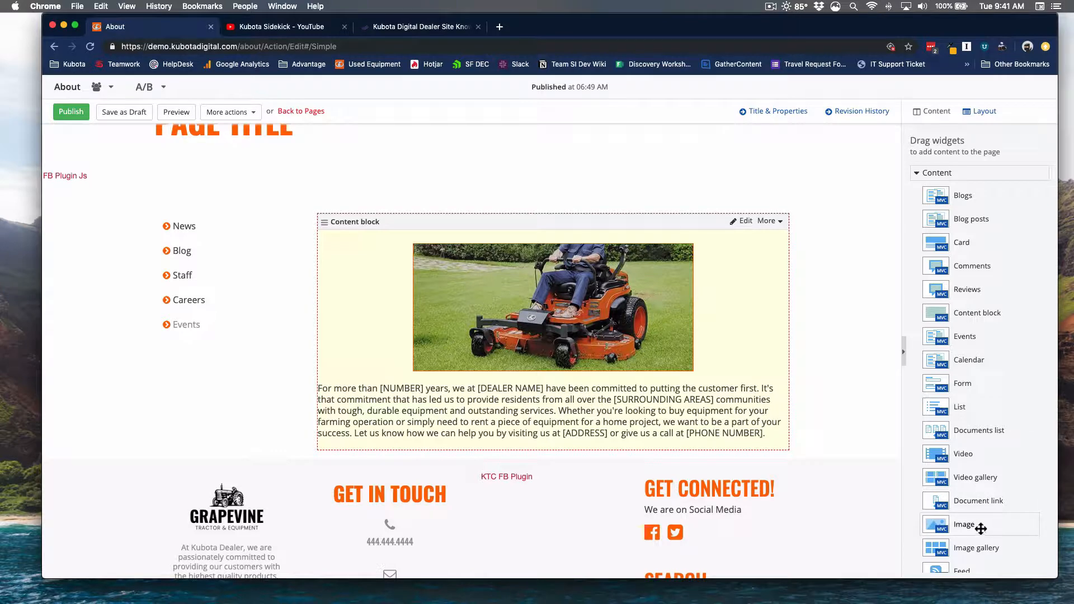
drag(981, 530, 482, 245)
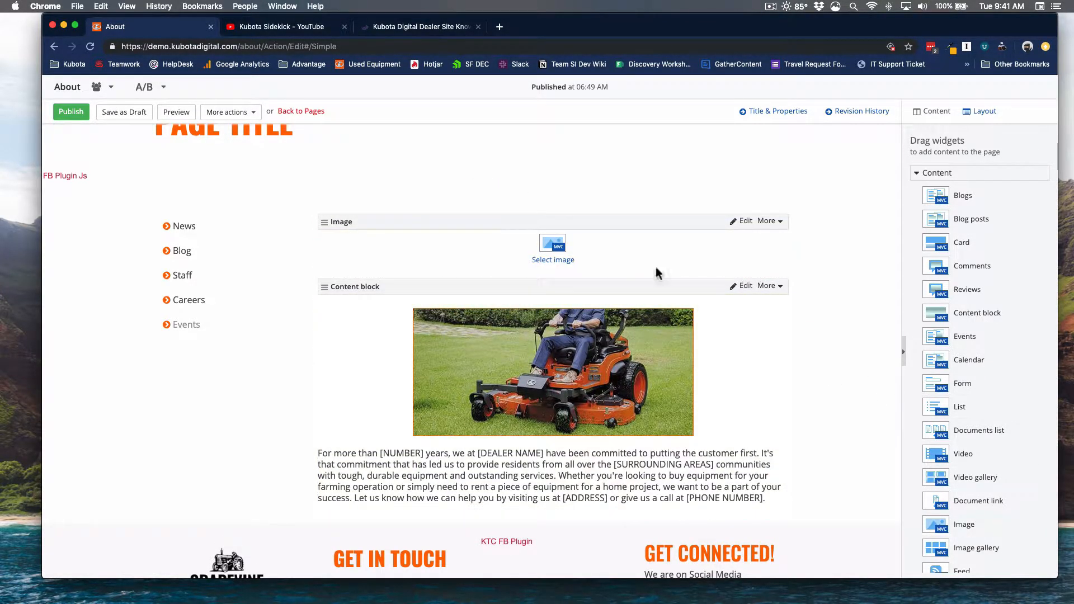
click(553, 245)
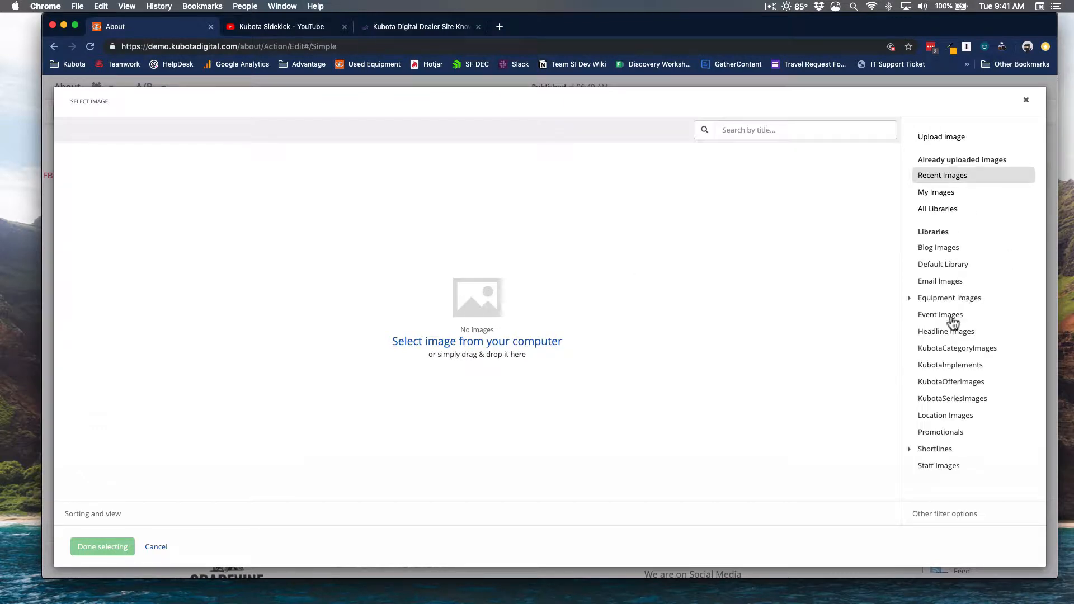
Choose the Land-Pride-Featured-Equipment image from the Headline Images library for the Image widget and save it at its original size
click(954, 332)
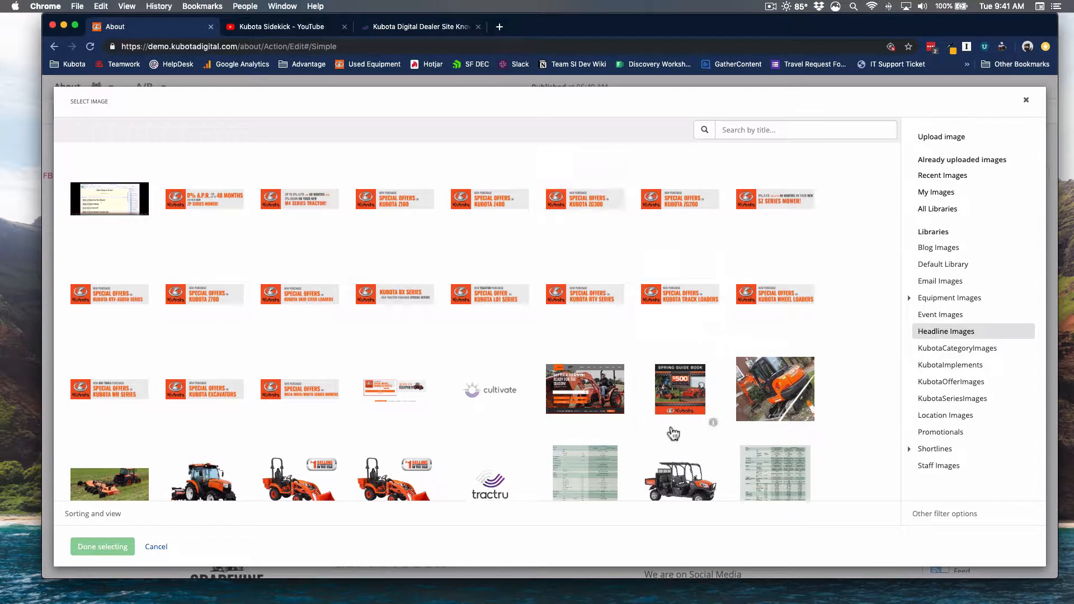
click(947, 327)
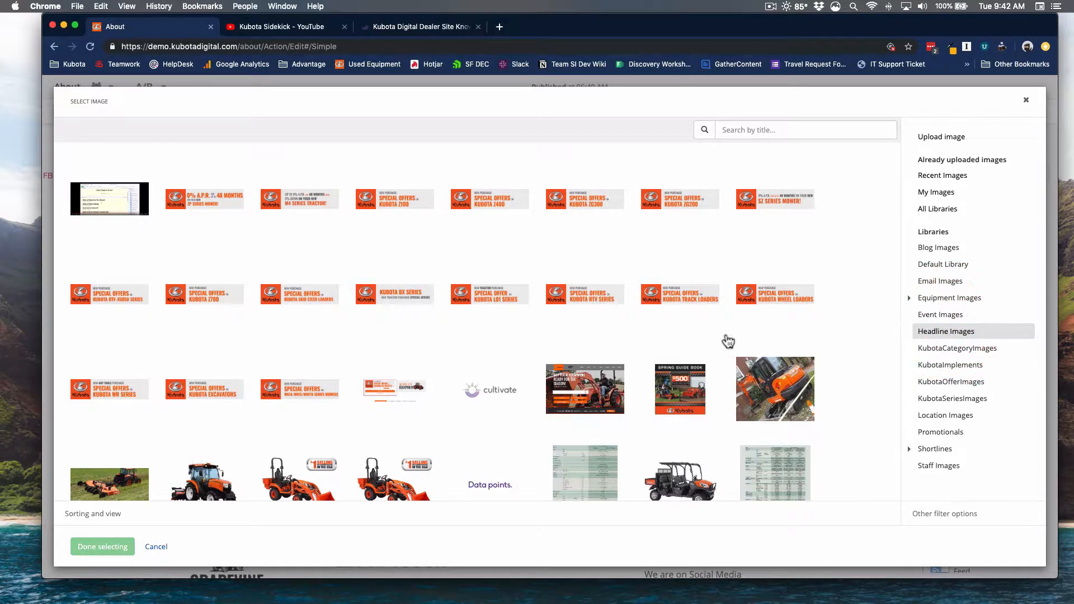
scroll(728, 341, down, 4)
scroll(227, 389, up, 3)
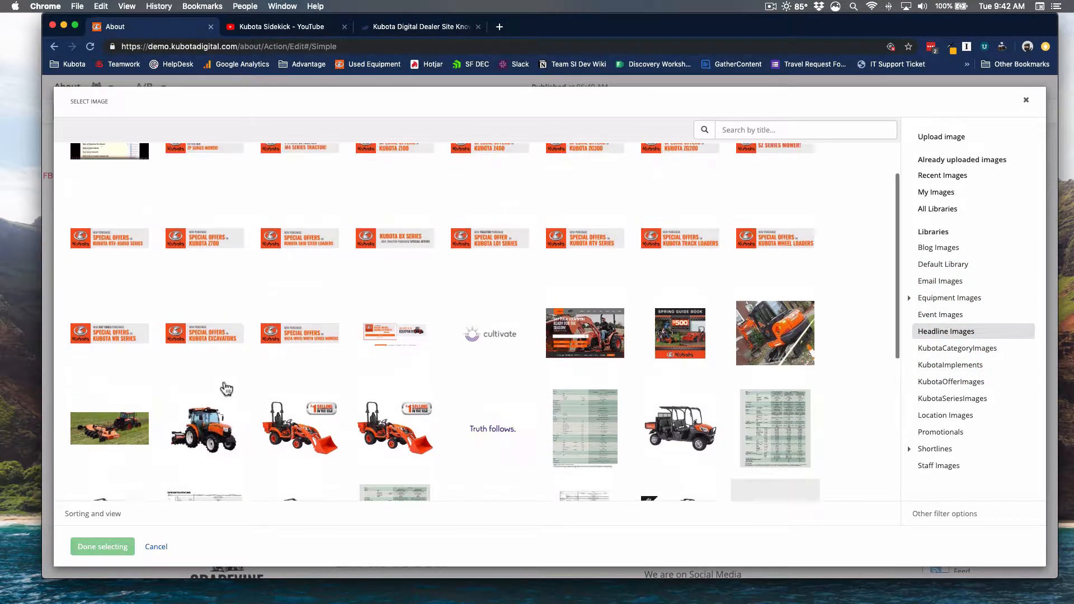
scroll(168, 414, up, 1)
click(111, 469)
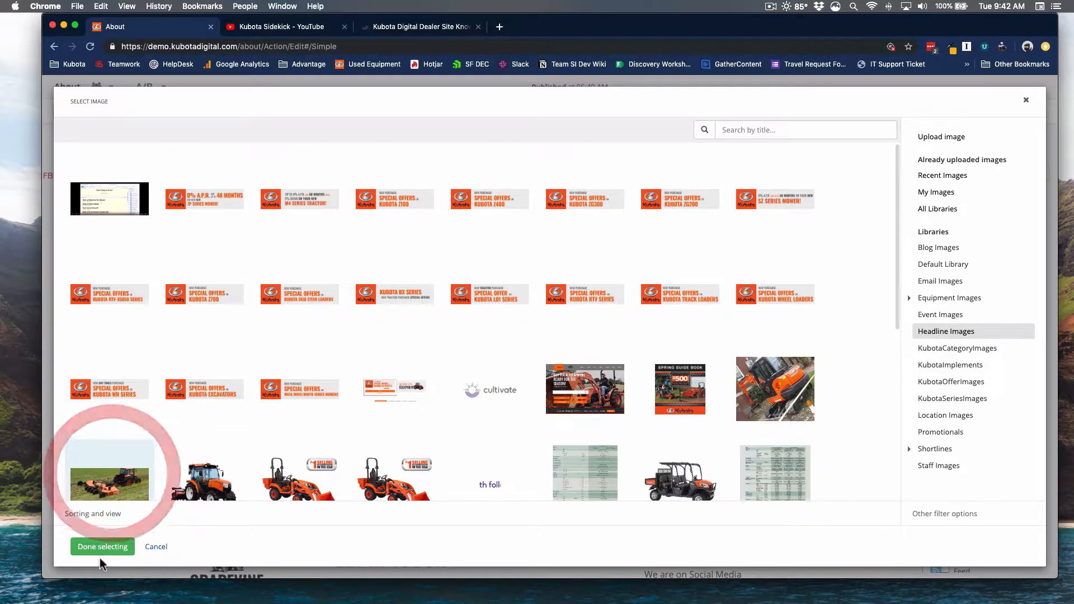
click(103, 547)
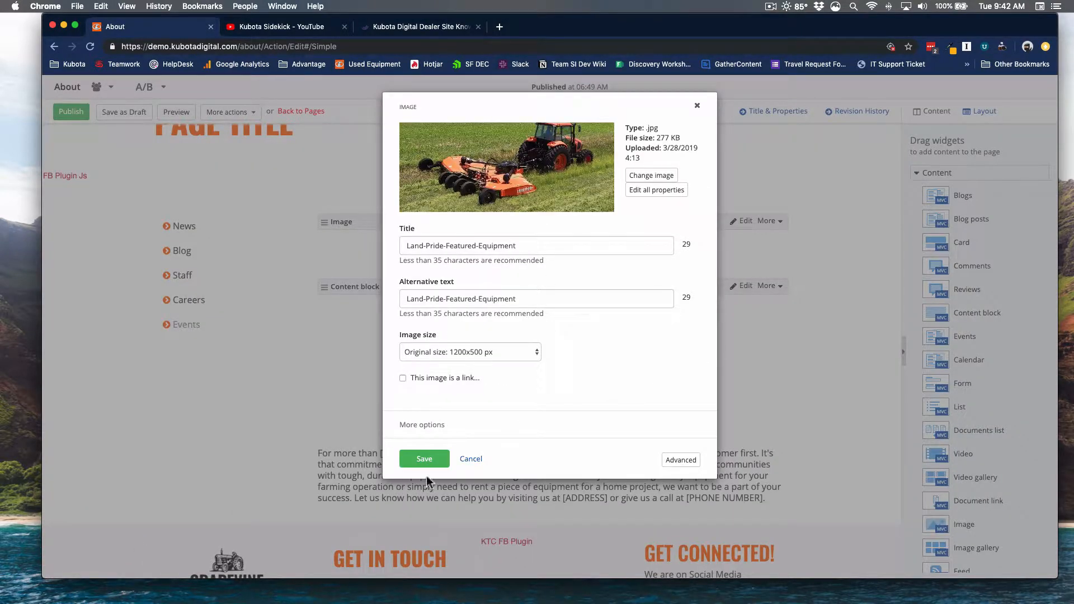
click(419, 462)
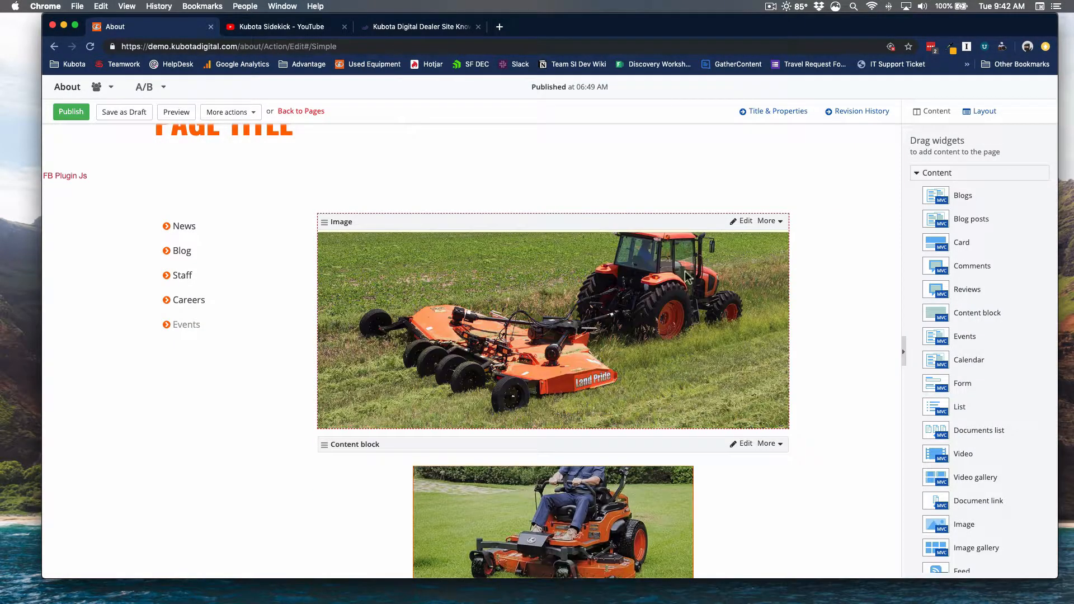
Delete the Image widget above the content block
scroll(562, 314, down, 1)
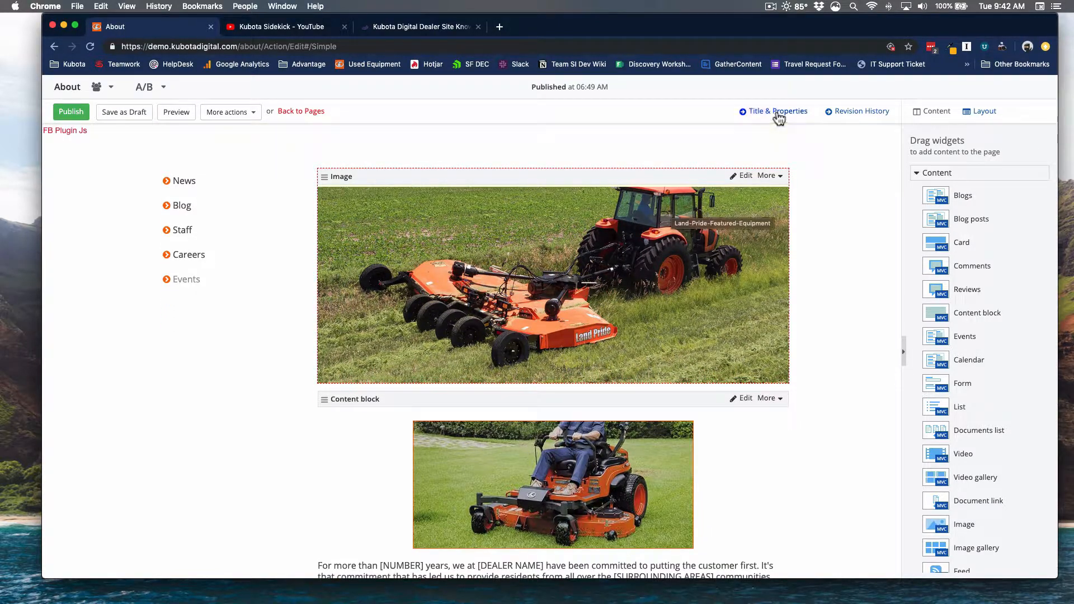
click(773, 176)
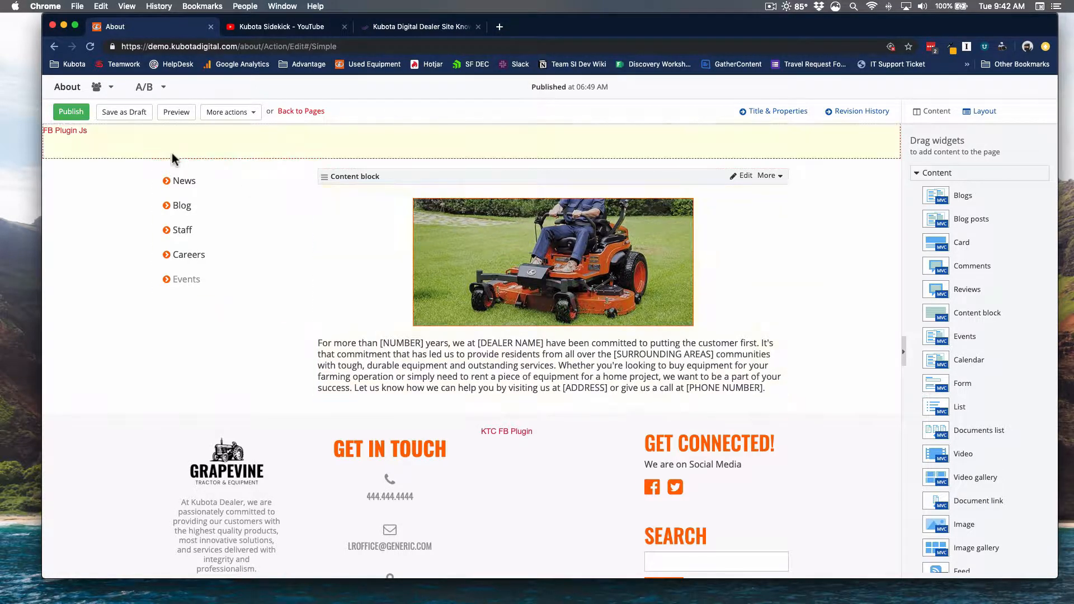
Leave the About page editor and return to the list of pages
click(72, 116)
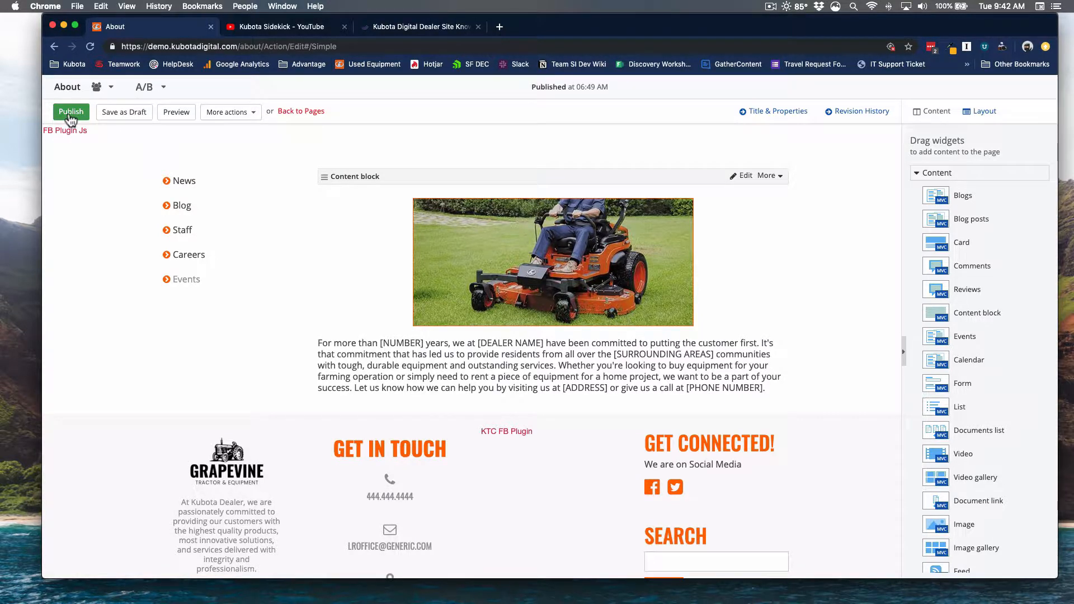
click(302, 112)
click(660, 123)
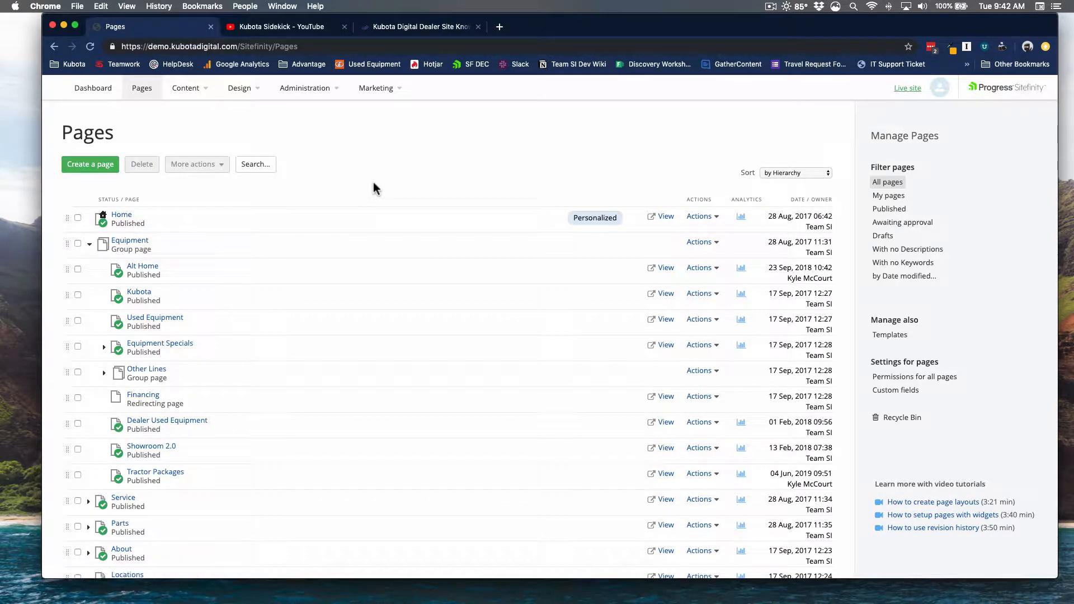
Start creating a new page and name it "My New Website Page"
click(89, 159)
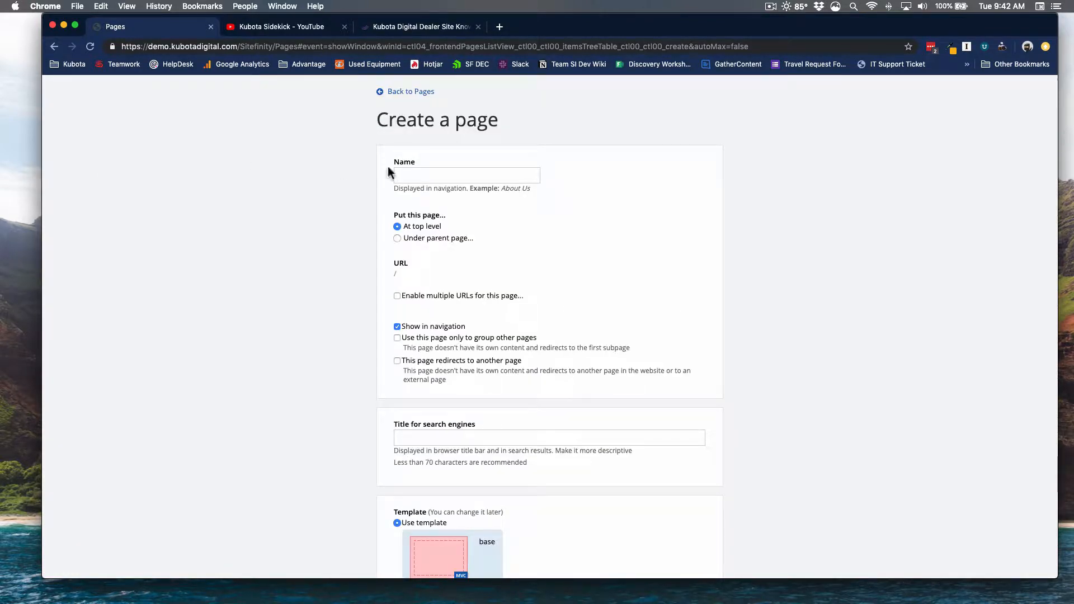
click(435, 174)
text(My New W)
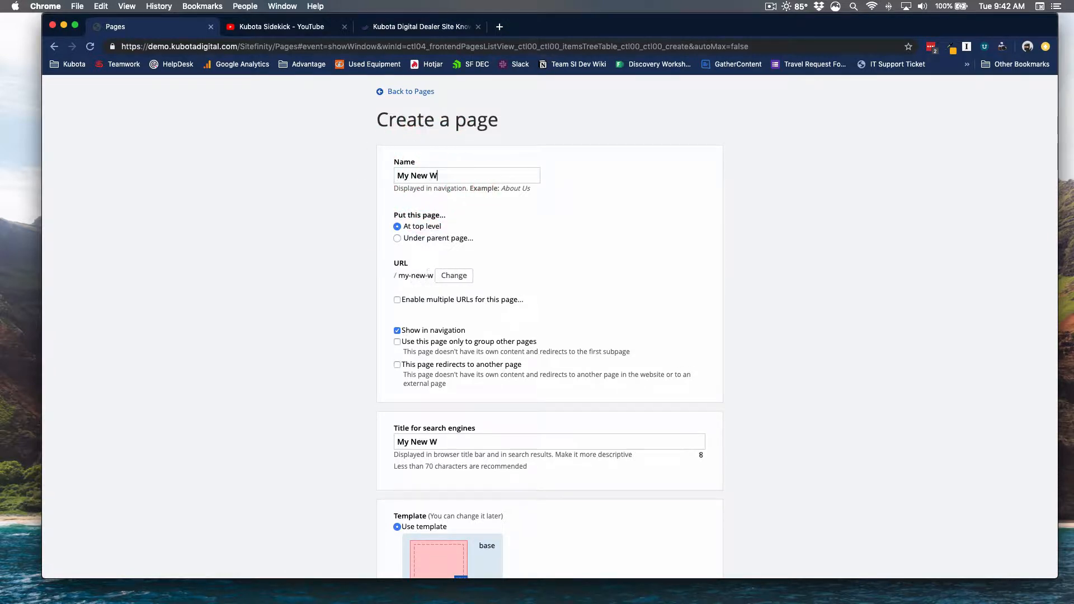
text(ebsite Page)
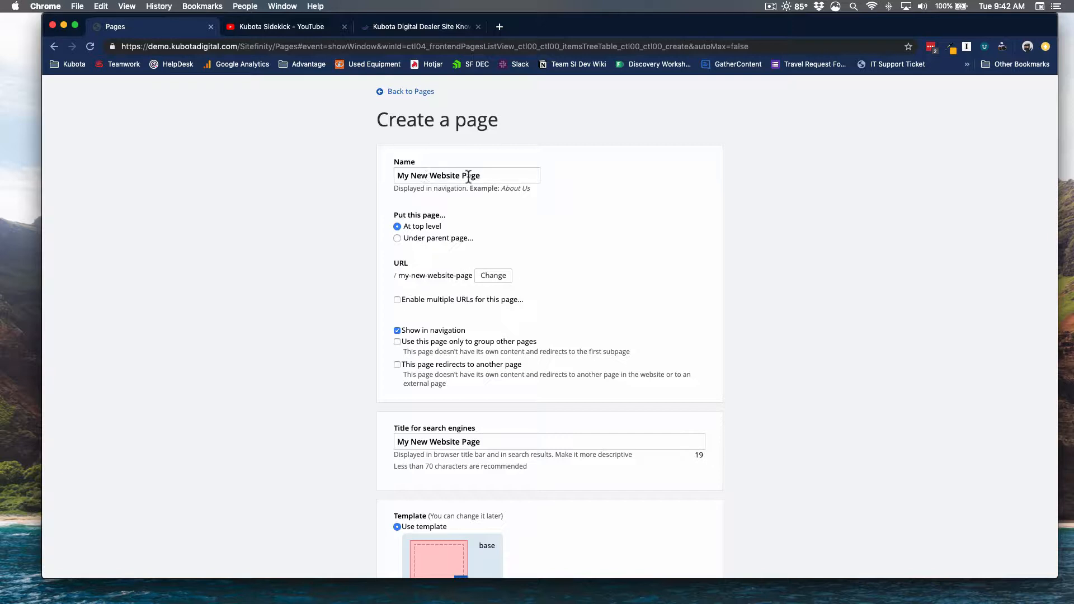
Open the new page's URL for editing and close the field again
scroll(469, 176, down, 2)
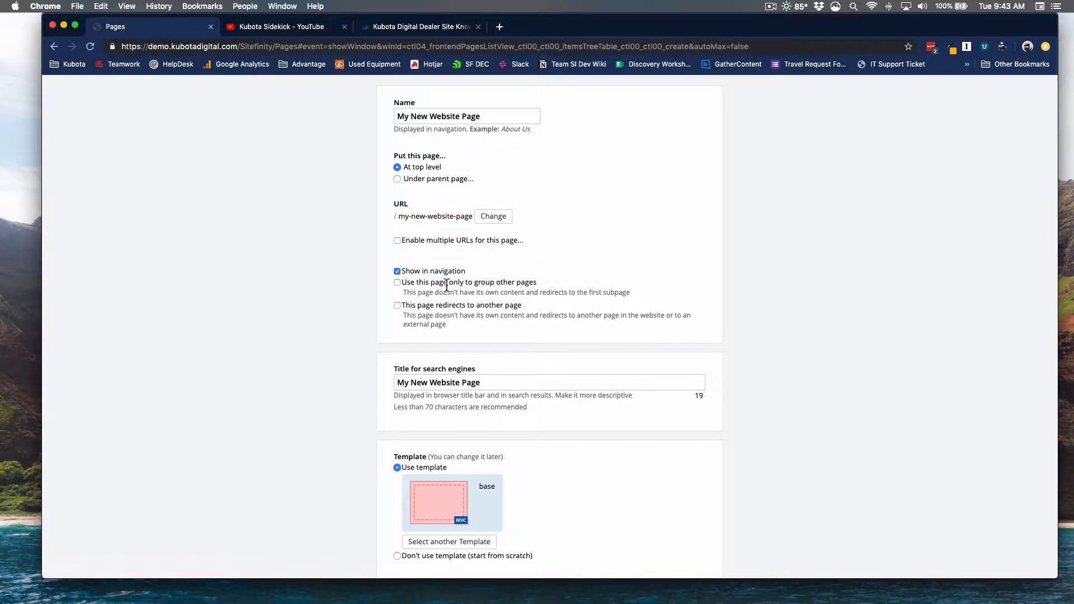
click(496, 223)
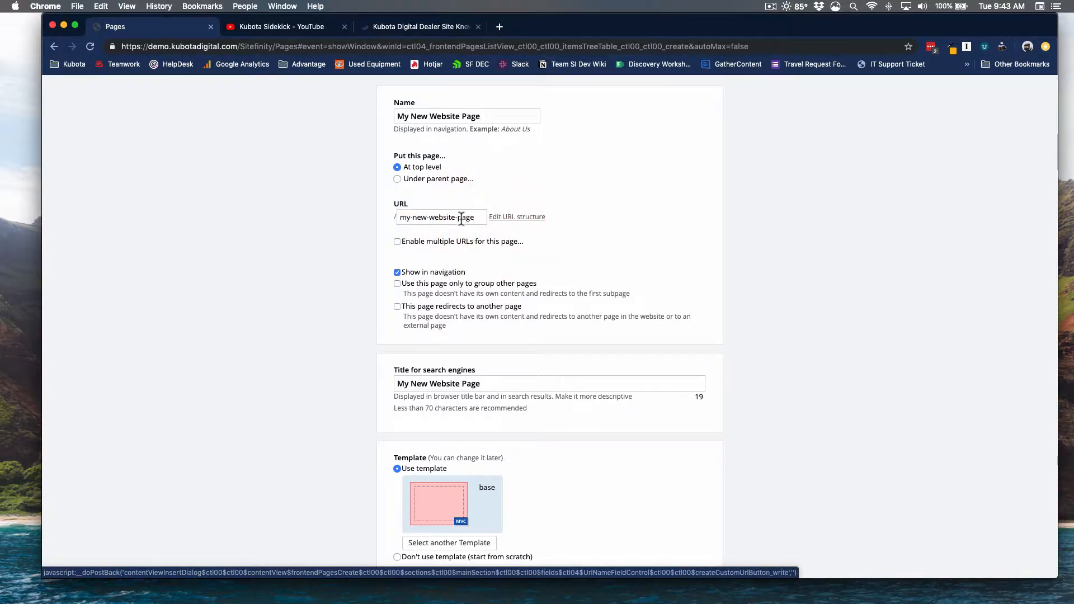
drag(475, 218, 398, 218)
click(532, 180)
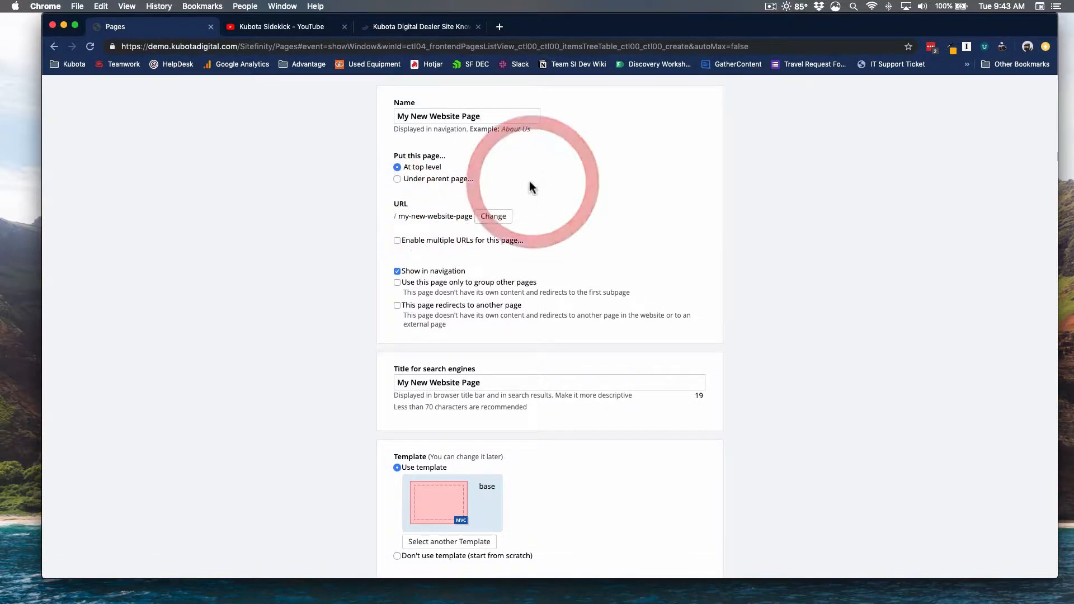
Open demo.kubotadigital.com in a new browser tab, inspect the Equipment and Service submenus, and return to the page creation form
click(422, 153)
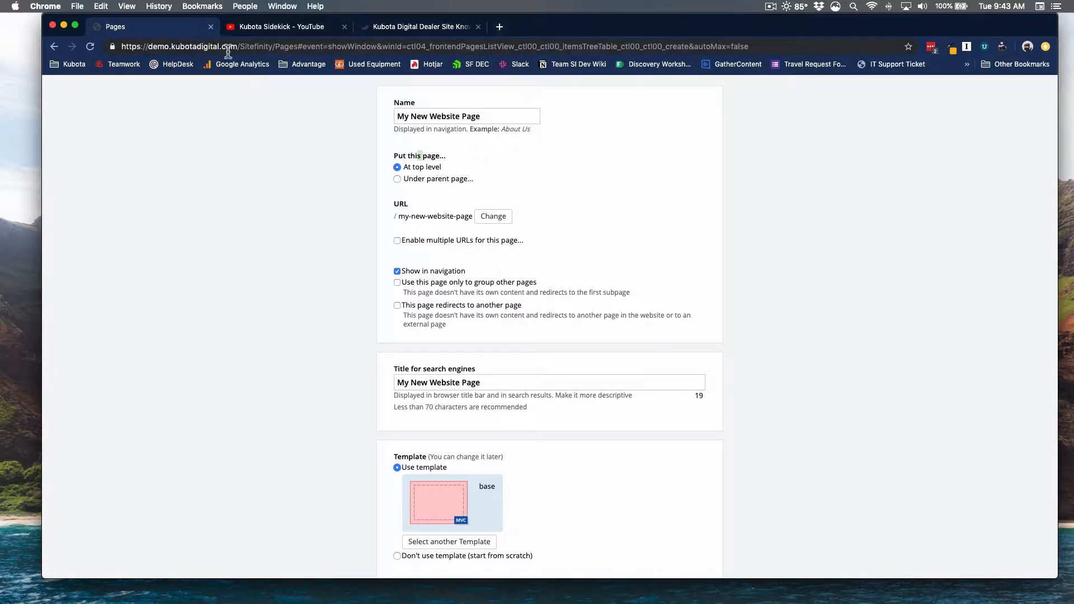
drag(237, 47, 148, 50)
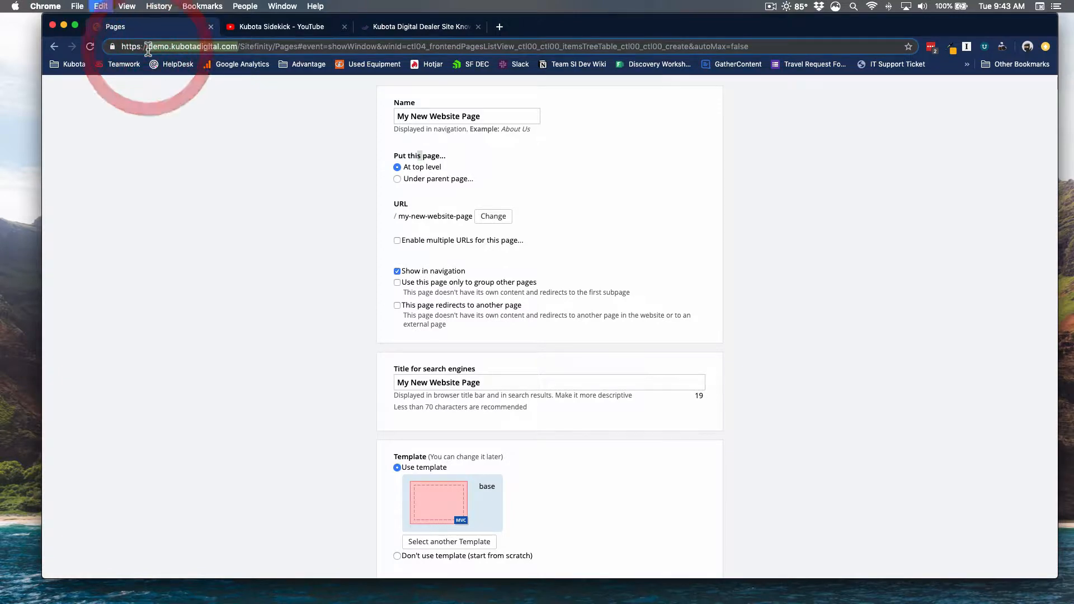
key(cmd+c)
key(cmd+t)
key(cmd+v)
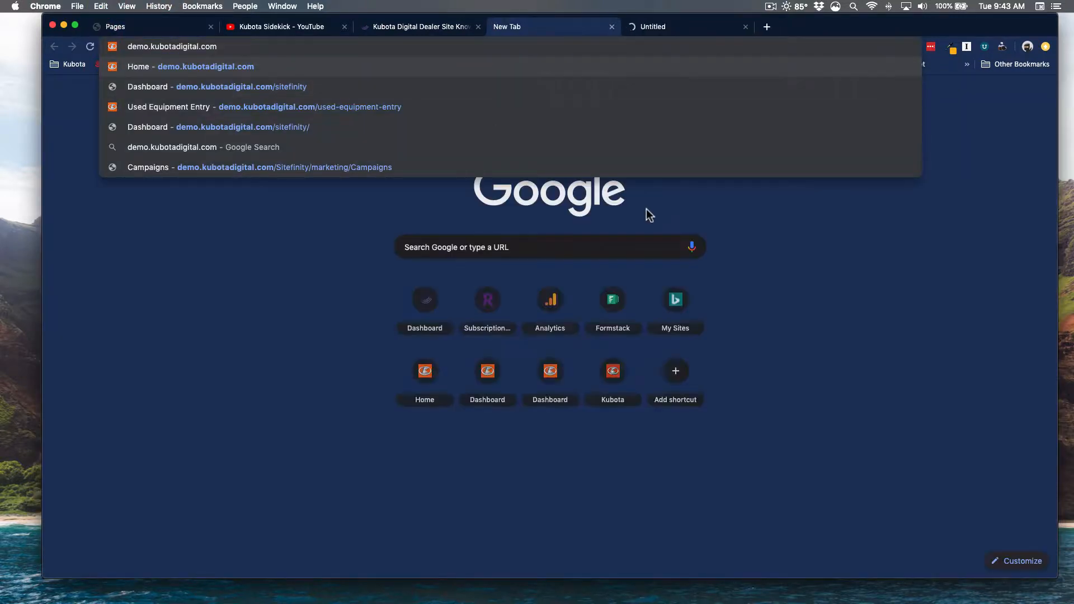
click(611, 27)
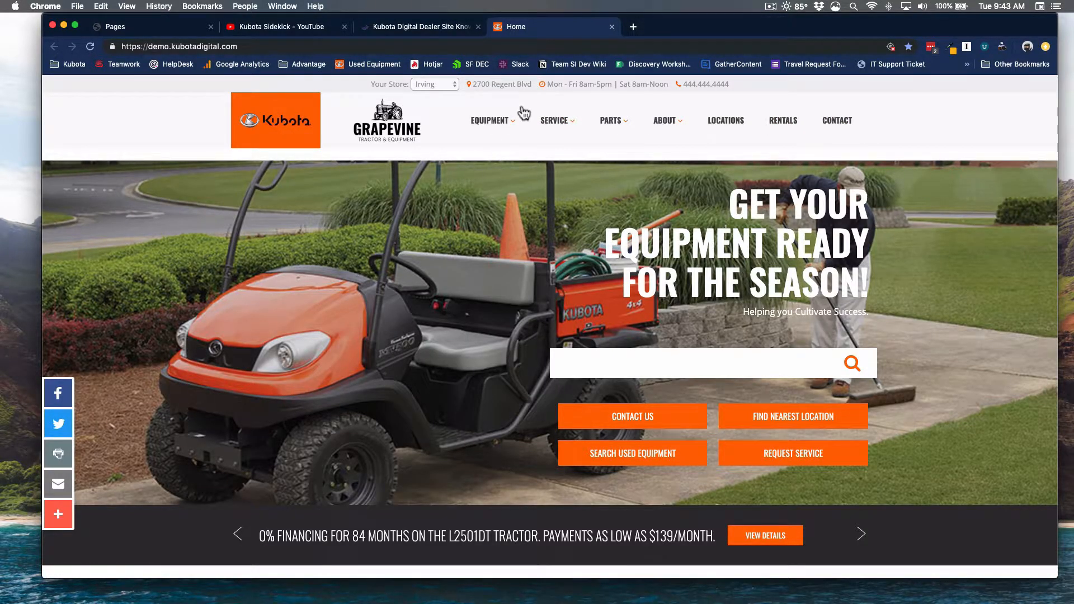
mouse_move(513, 130)
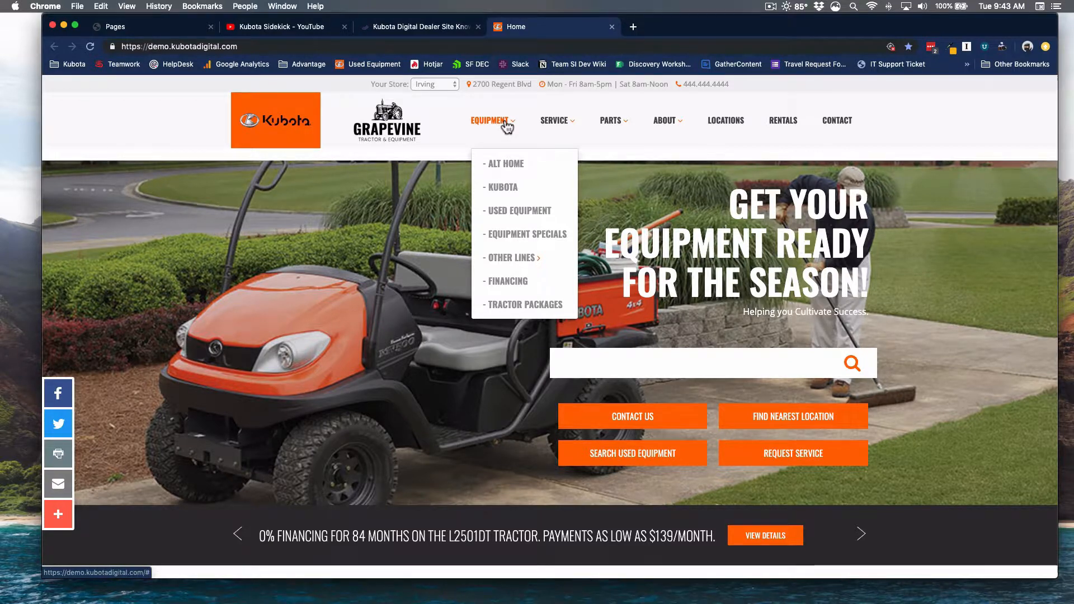
mouse_move(576, 127)
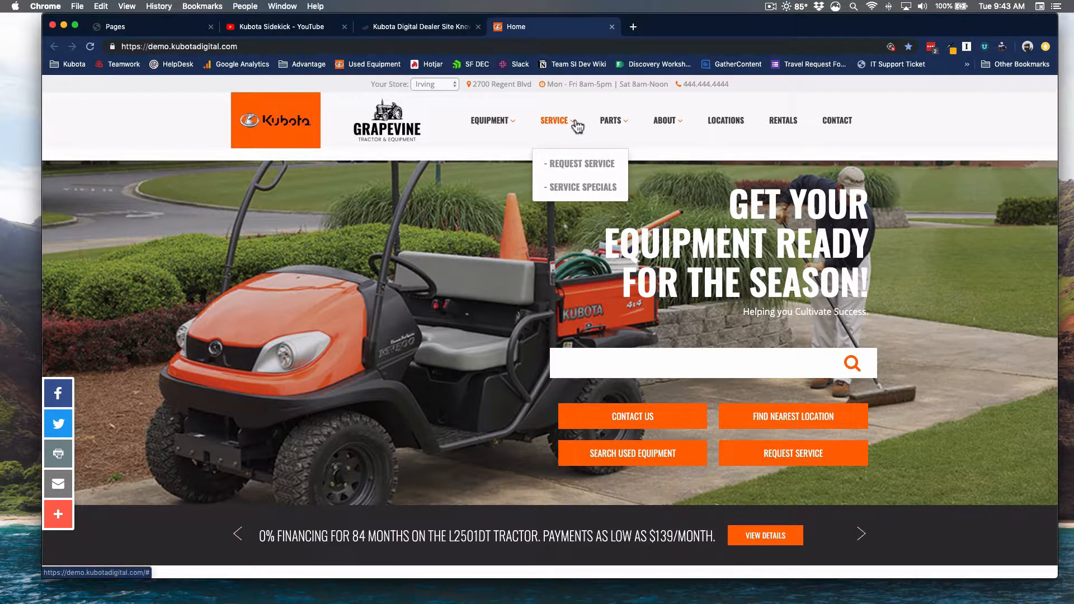
click(613, 27)
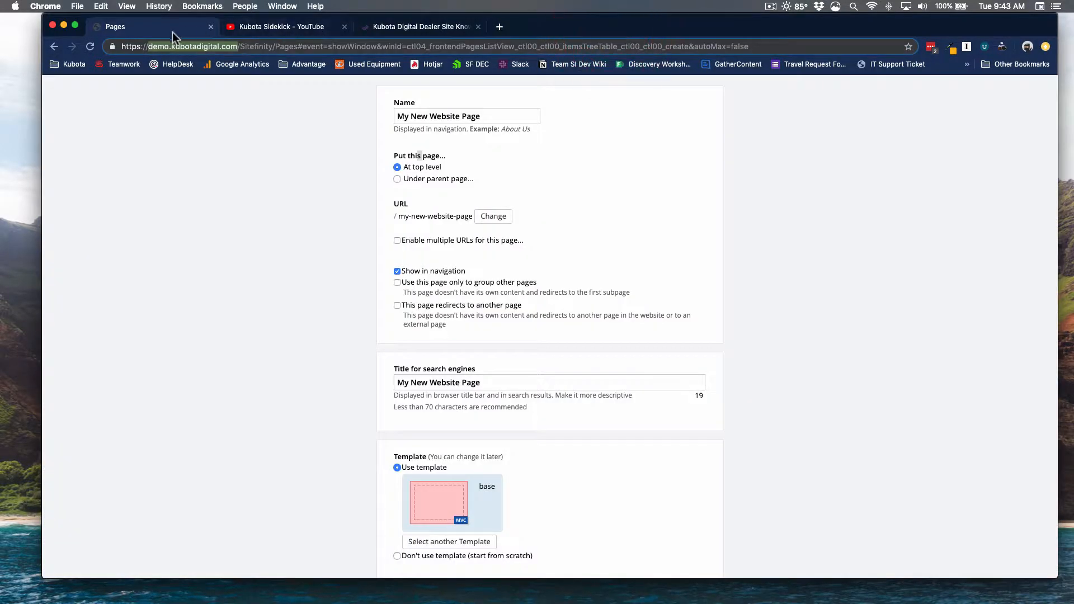
Place the new page under the parent page About
click(417, 179)
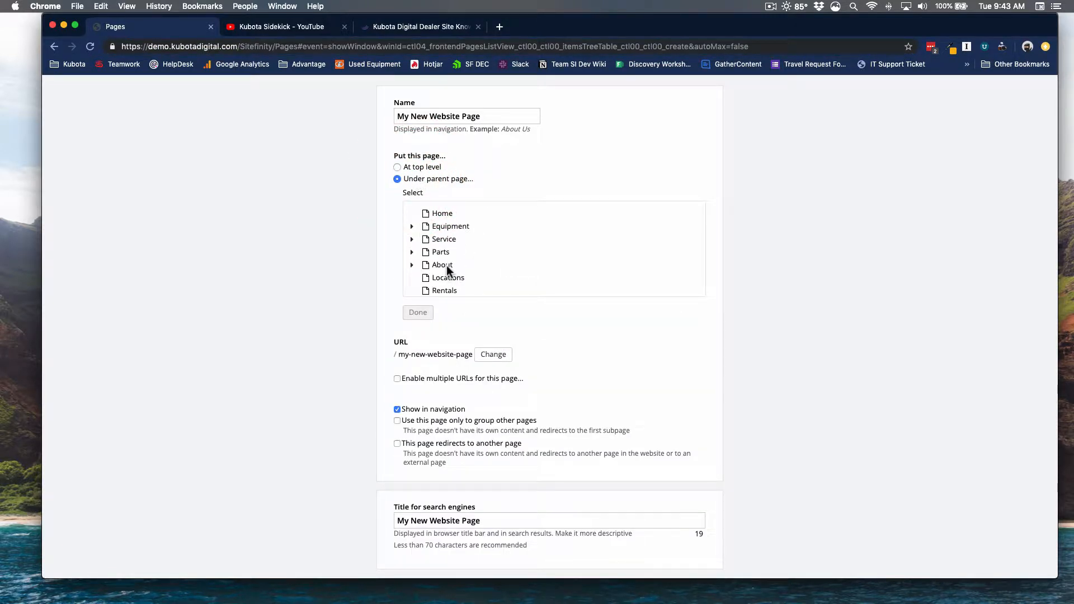
scroll(436, 265, down, 1)
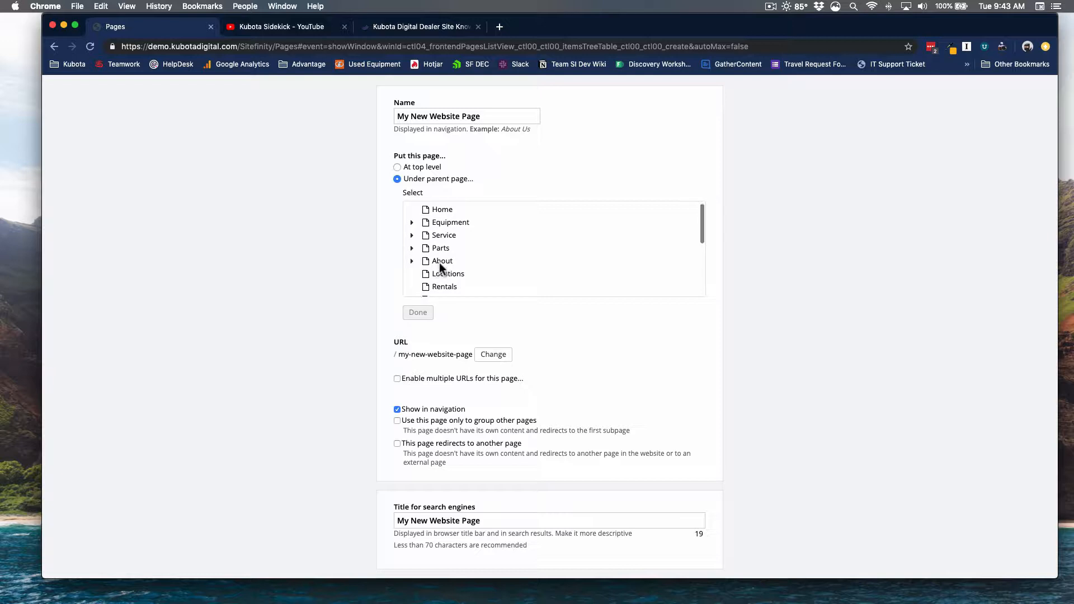
click(438, 261)
click(418, 312)
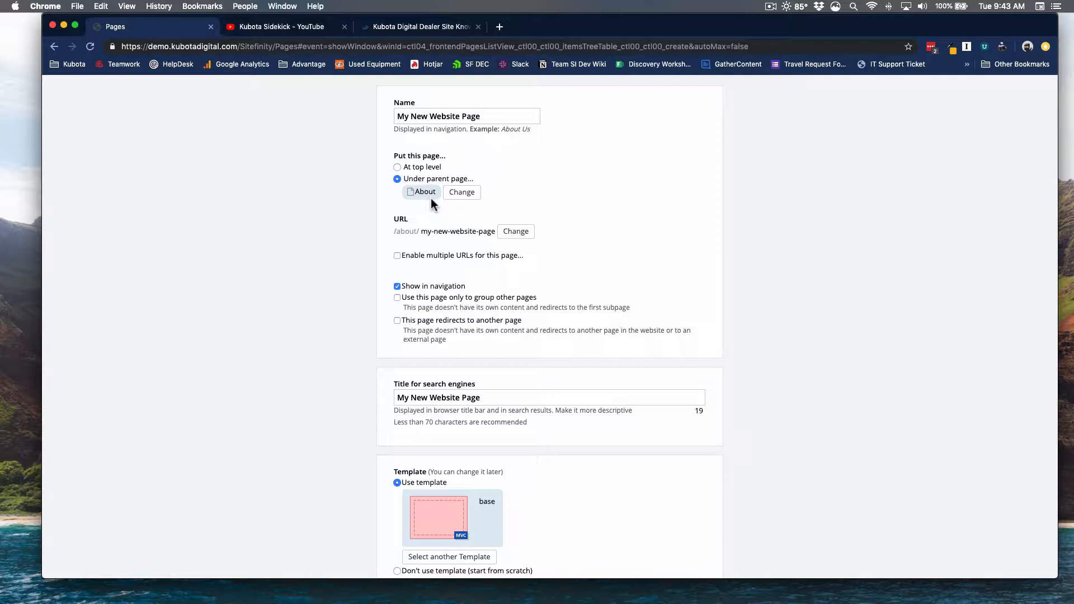
Turn the new page's Show in navigation option off and back on
scroll(436, 203, down, 4)
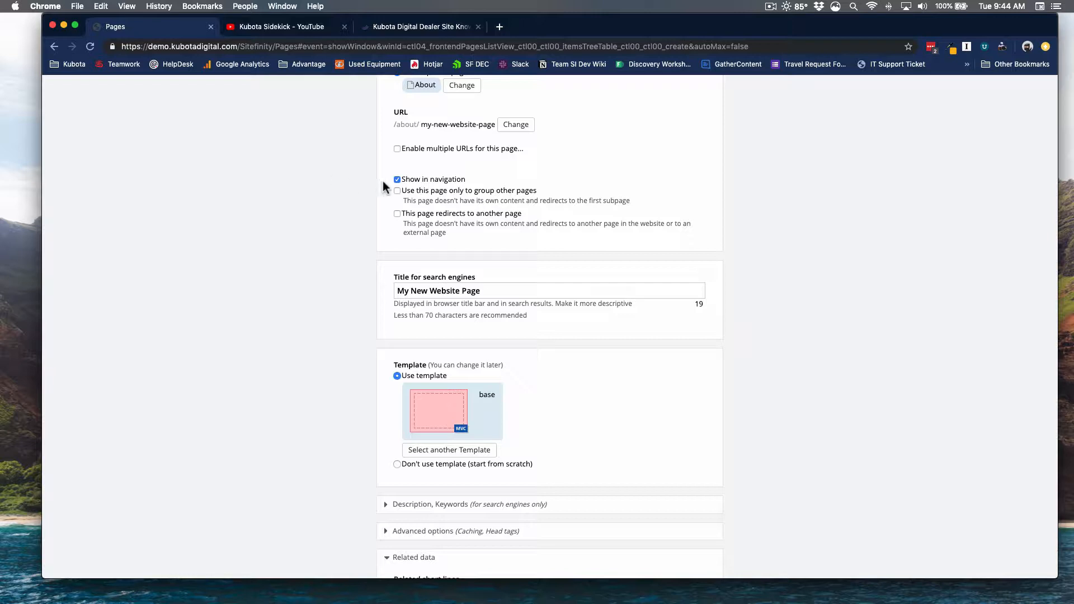
click(398, 180)
click(397, 179)
Reopen the recently closed Home page of the site to examine its main navigation, and return to the page creation form
scroll(561, 161, down, 3)
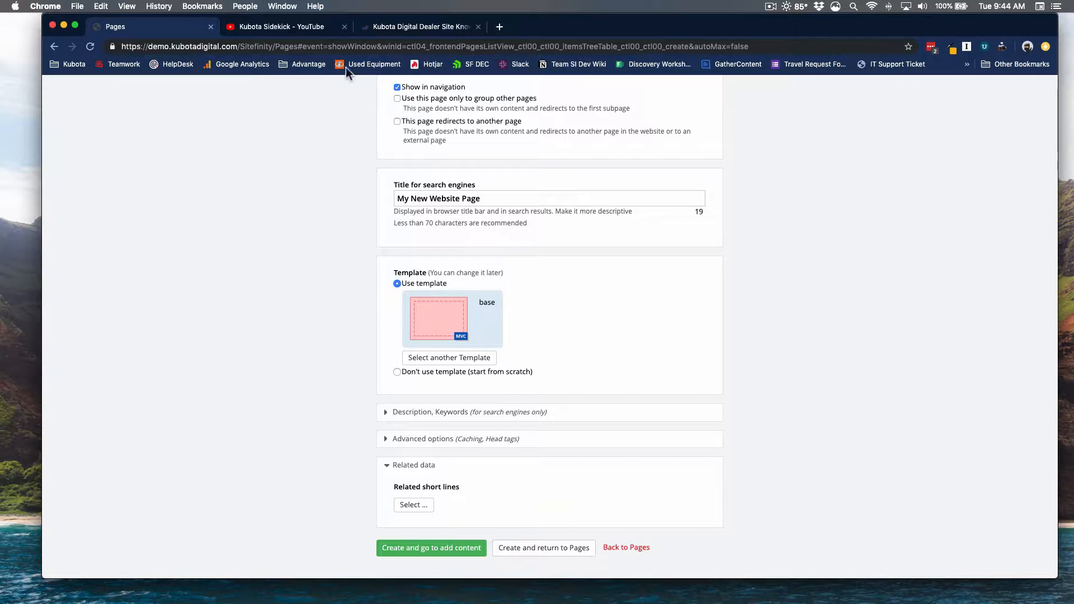
click(165, 5)
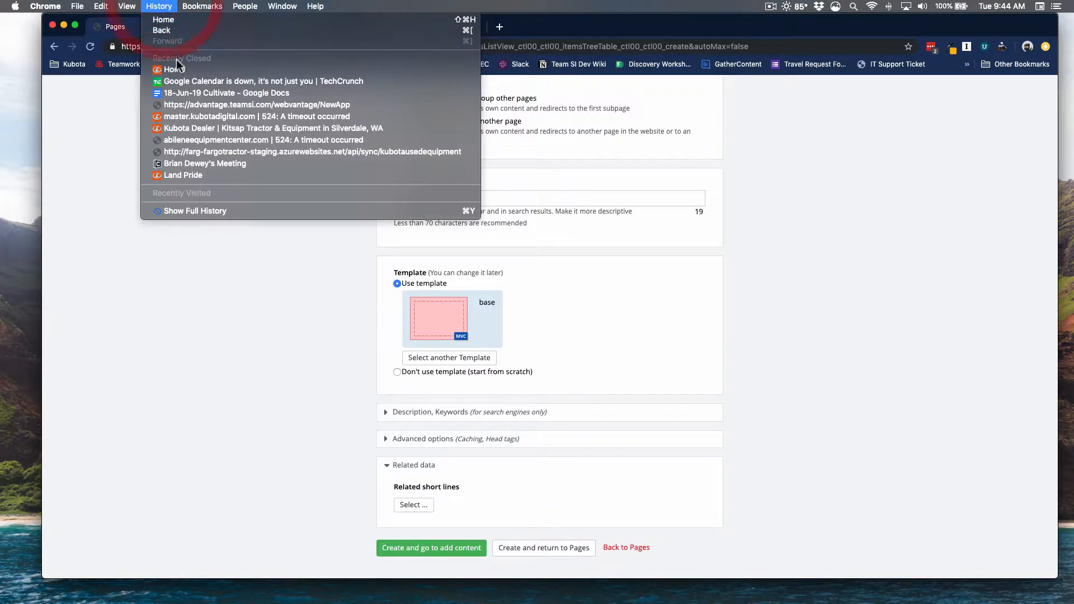
click(176, 64)
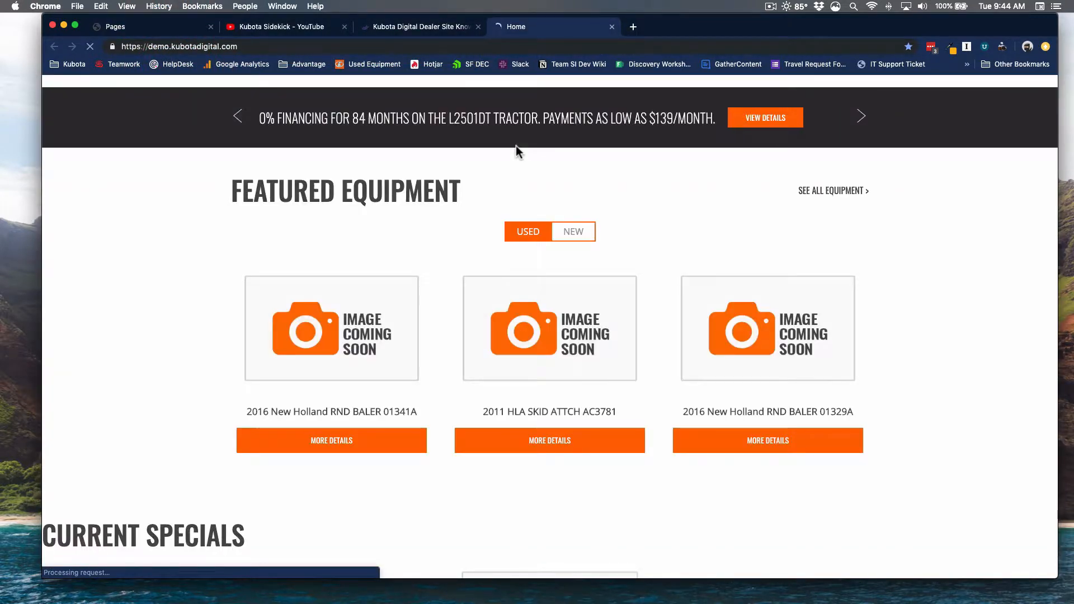
mouse_move(496, 136)
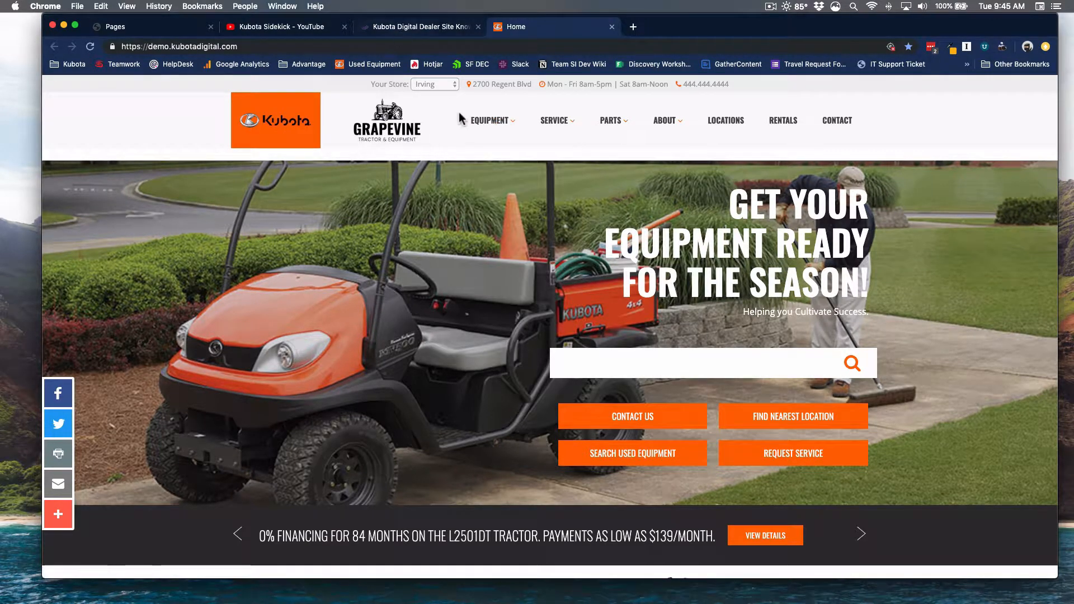
click(168, 26)
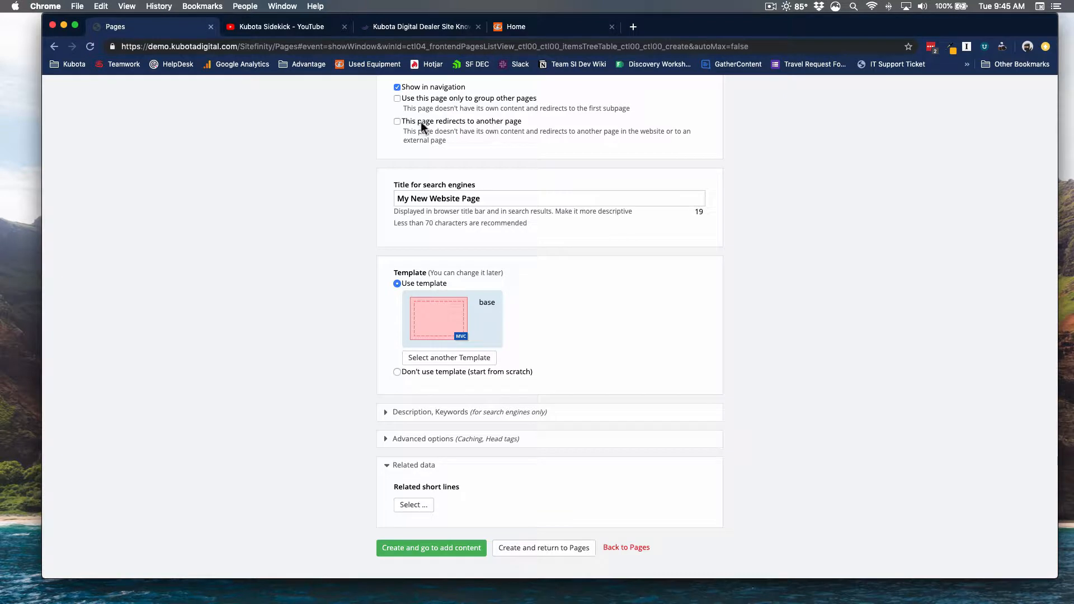
Try to make the new page redirect to another page, checking both the site page and web address target options
click(397, 122)
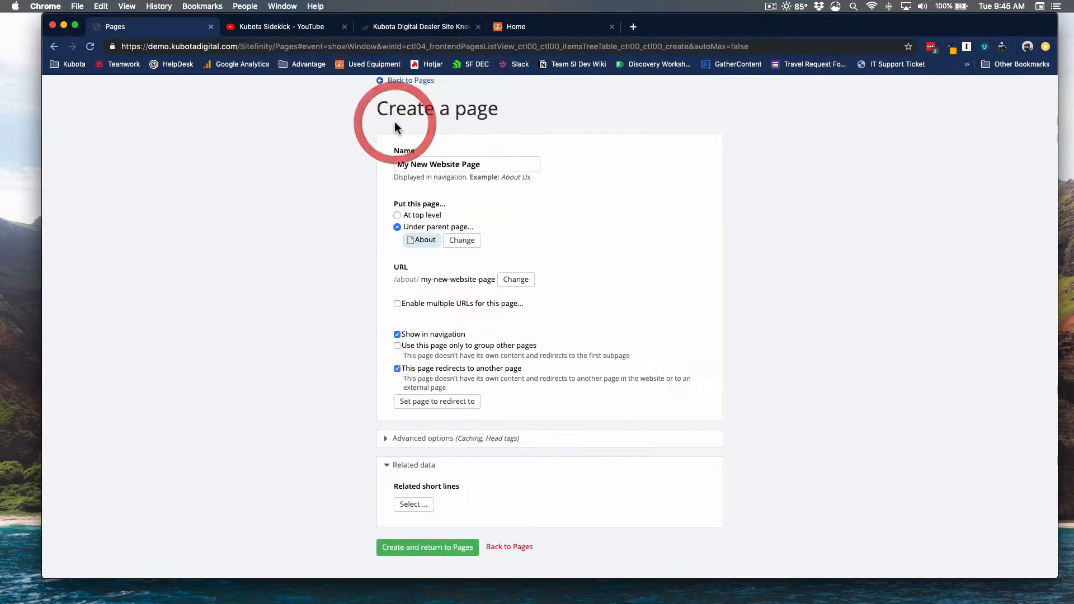
click(446, 403)
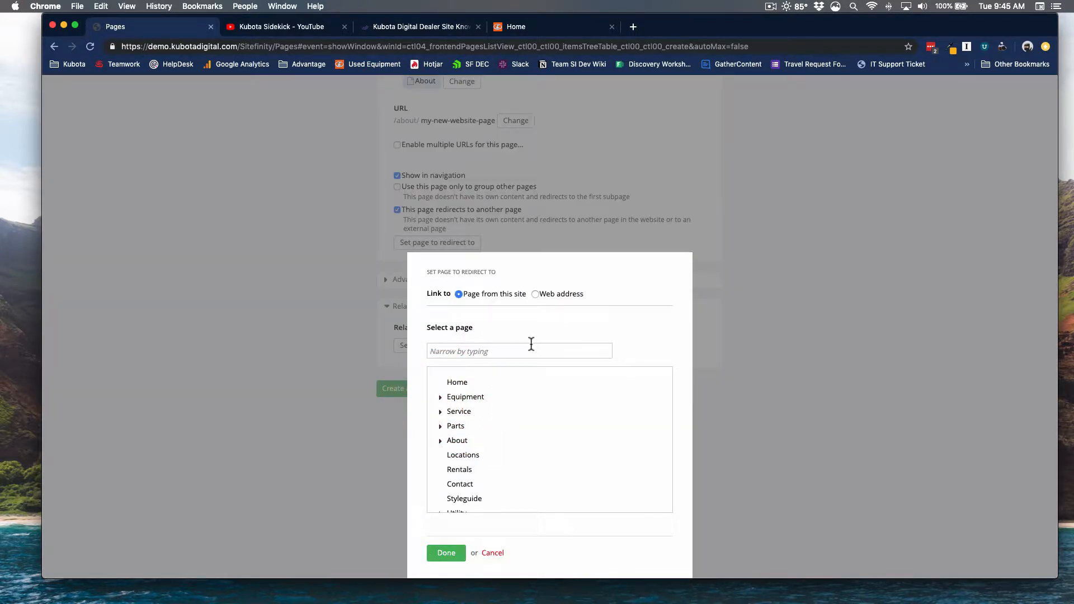
scroll(542, 401, down, 5)
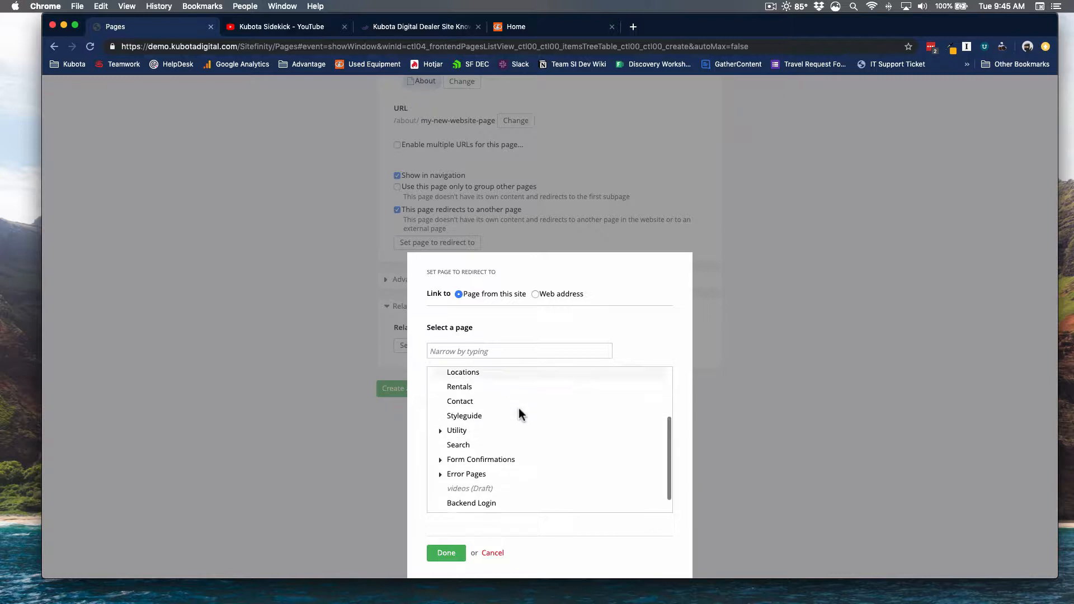
scroll(519, 408, up, 3)
scroll(518, 415, up, 3)
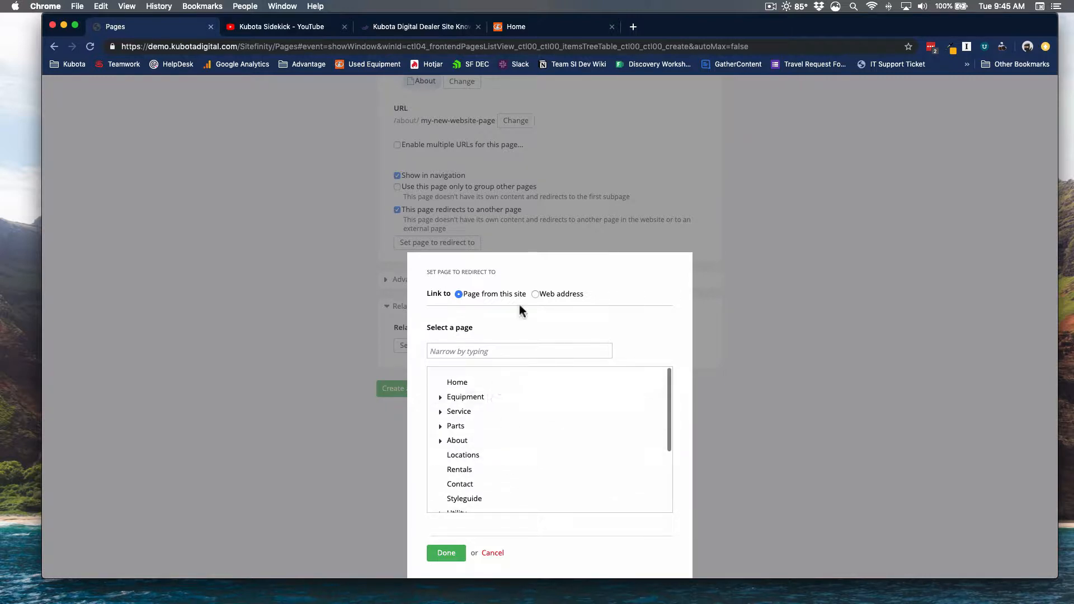
click(536, 295)
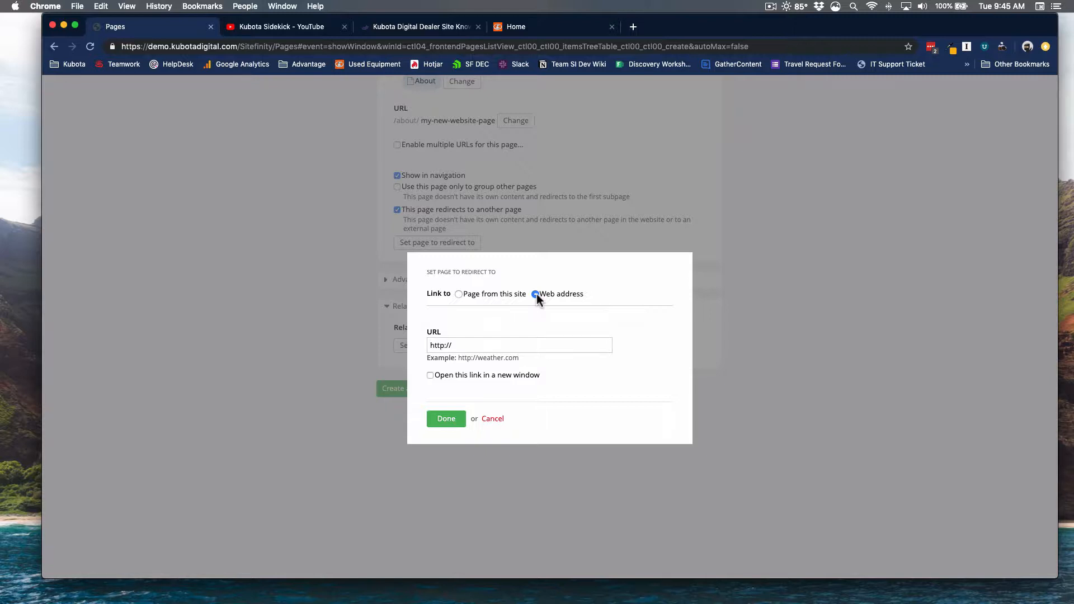
click(497, 422)
click(397, 368)
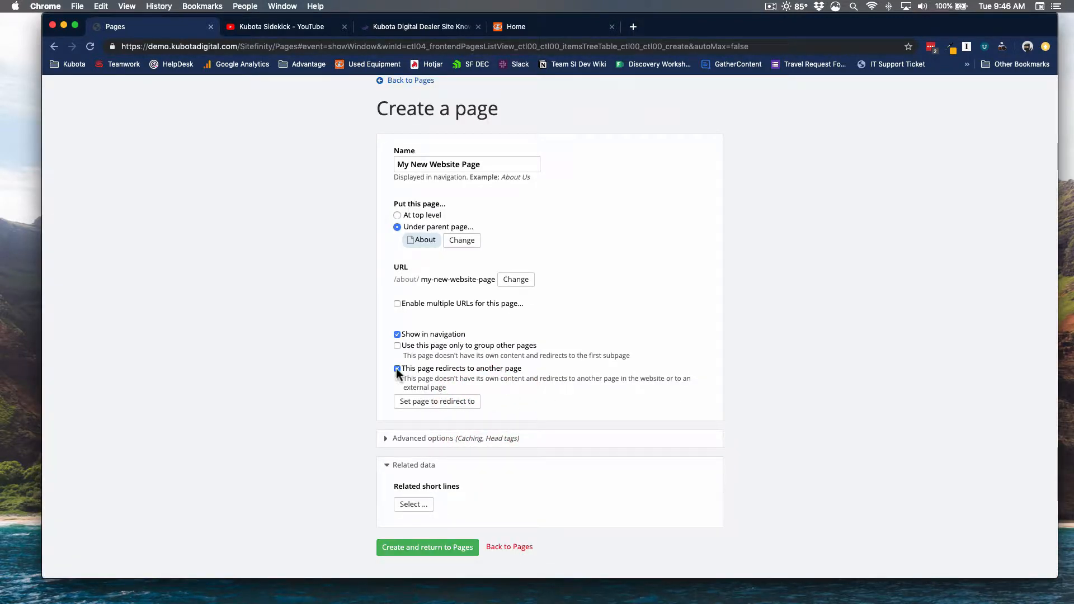
Append "| Grapevine Tractor" to the new page's title for search engines
scroll(436, 392, down, 2)
scroll(713, 353, down, 4)
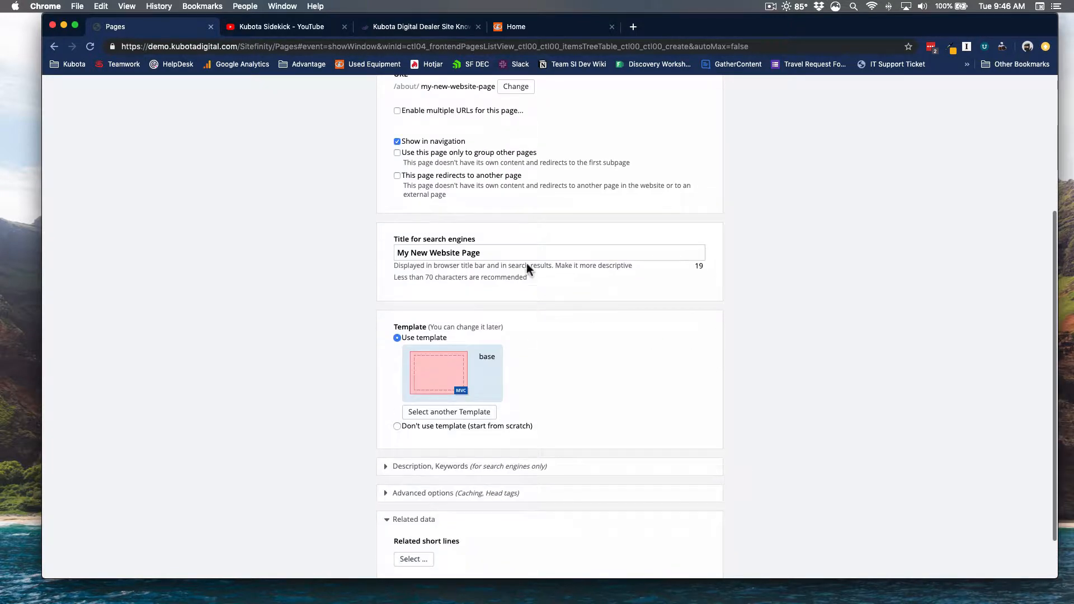
double_click(535, 256)
click(536, 257)
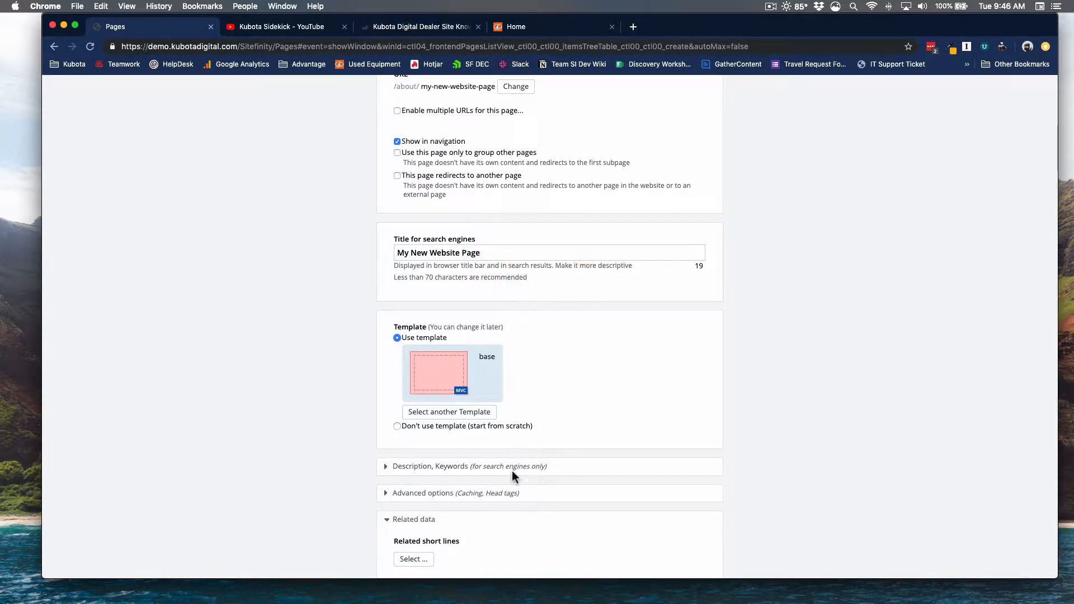
triple_click(526, 249)
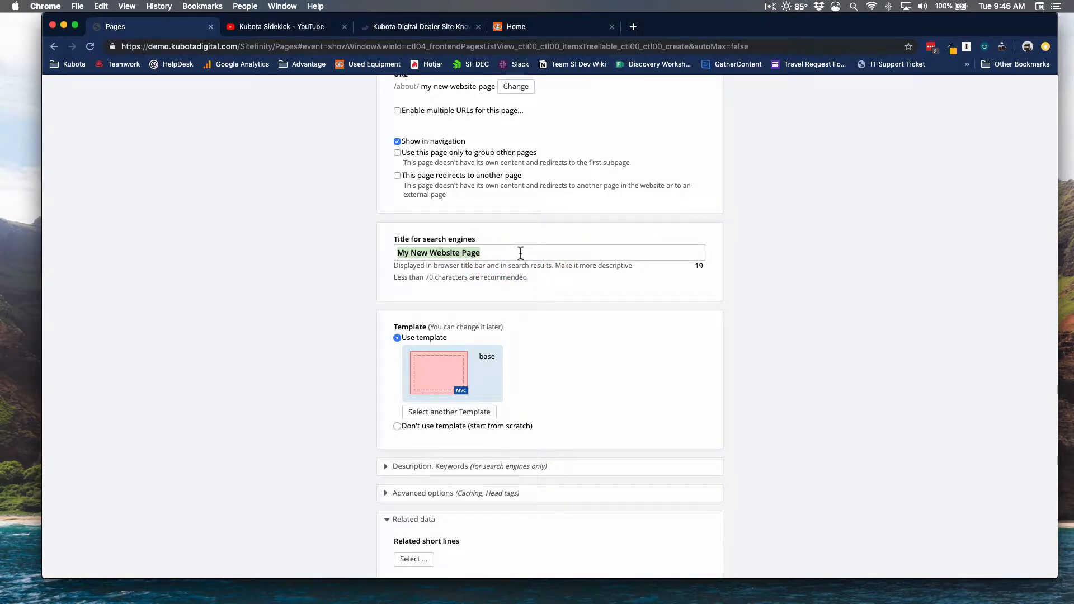
triple_click(521, 253)
key(Right)
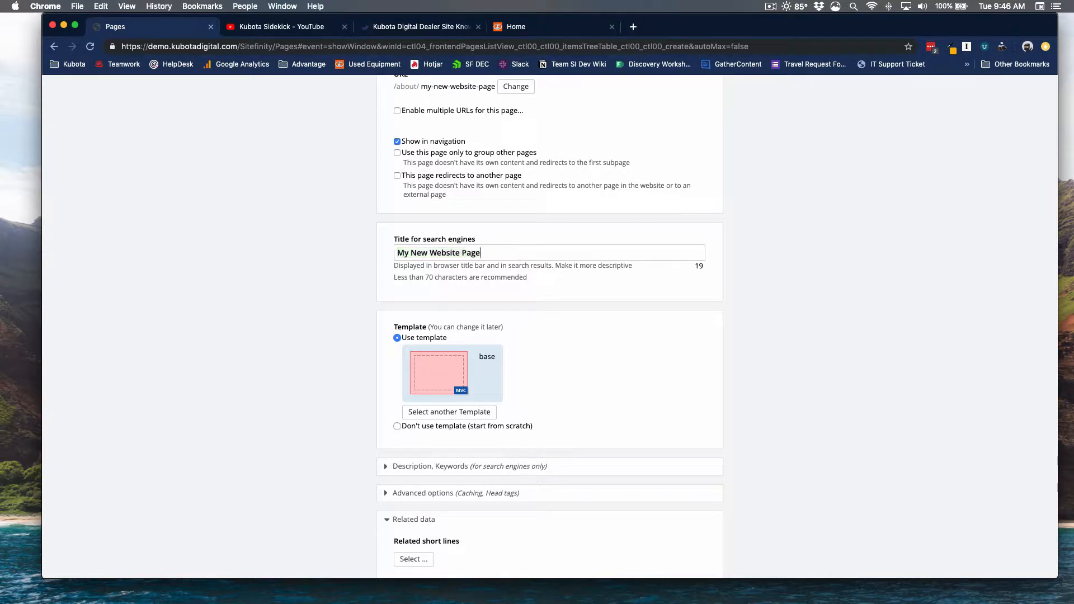
text(| Grapevine Tractor)
Extend the search engine title with "| Located in TX" after the dealer name
drag(403, 277, 530, 283)
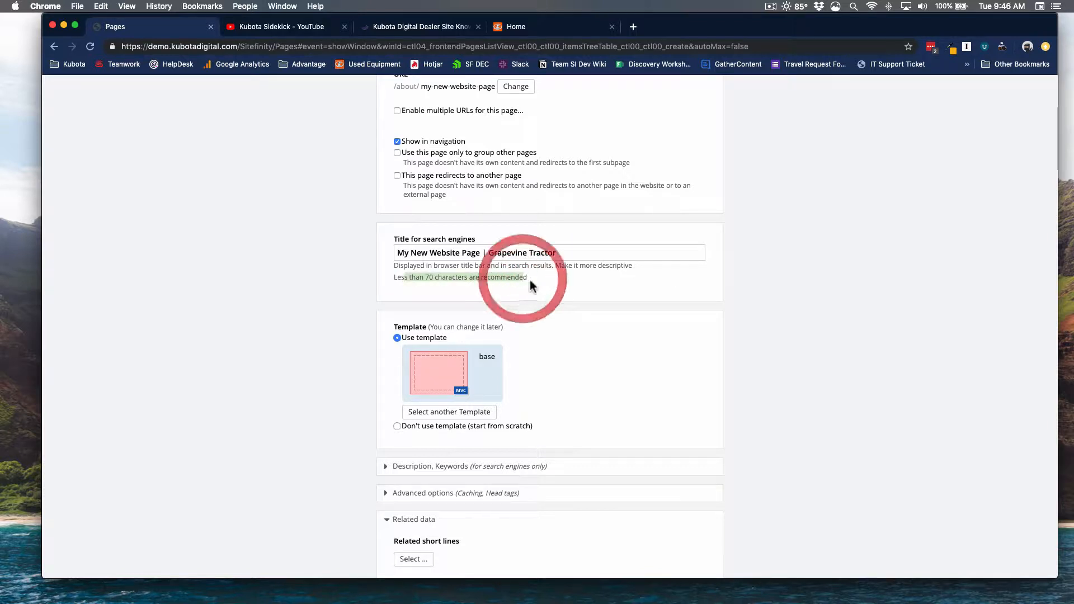
click(566, 255)
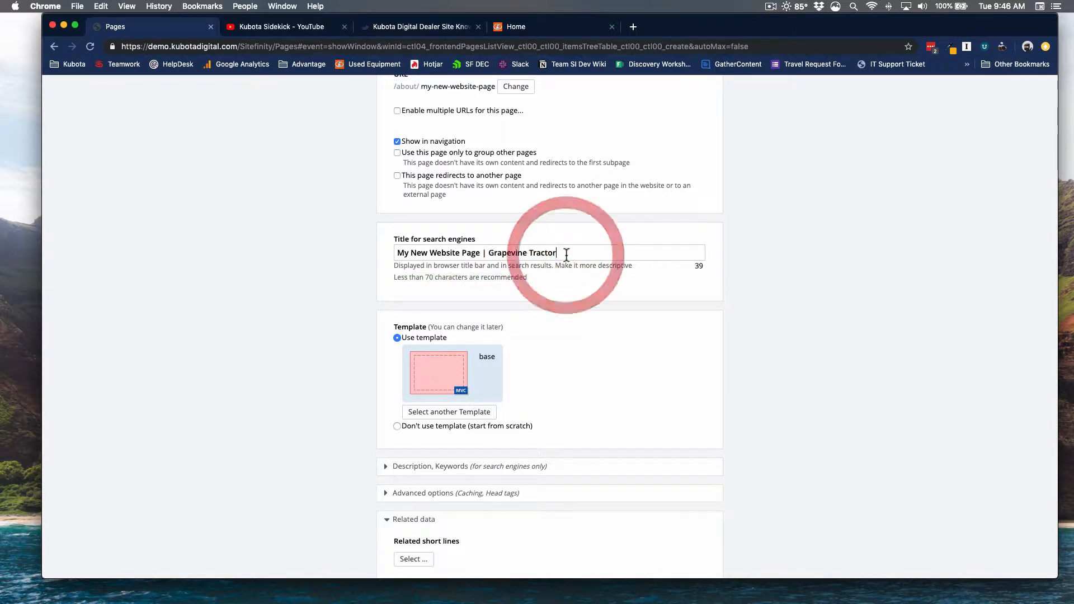
text(| Located in)
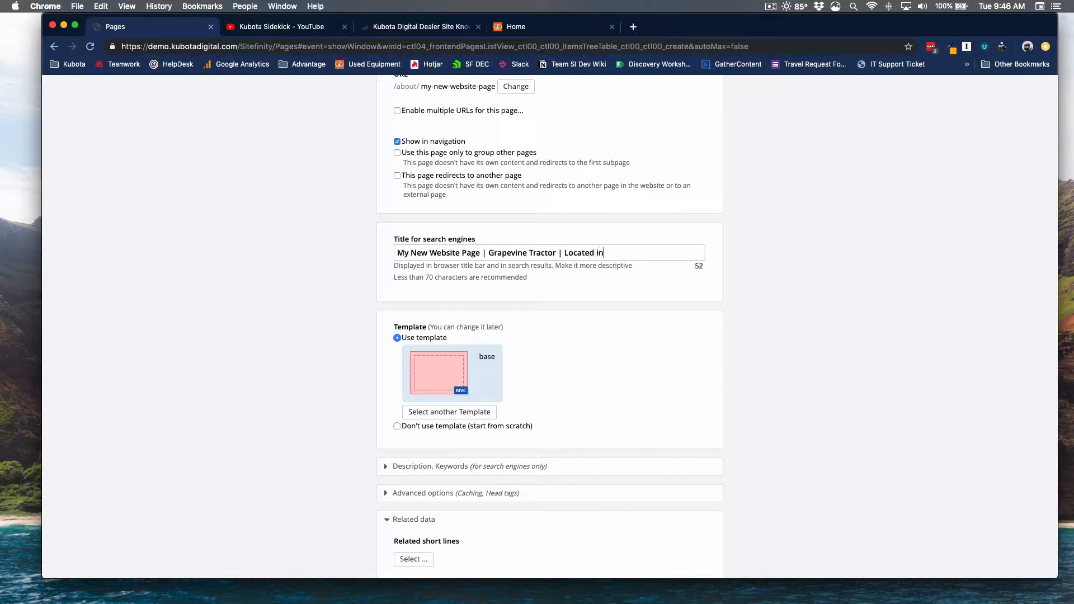
text( TX)
triple_click(485, 247)
click(627, 254)
drag(484, 254, 703, 250)
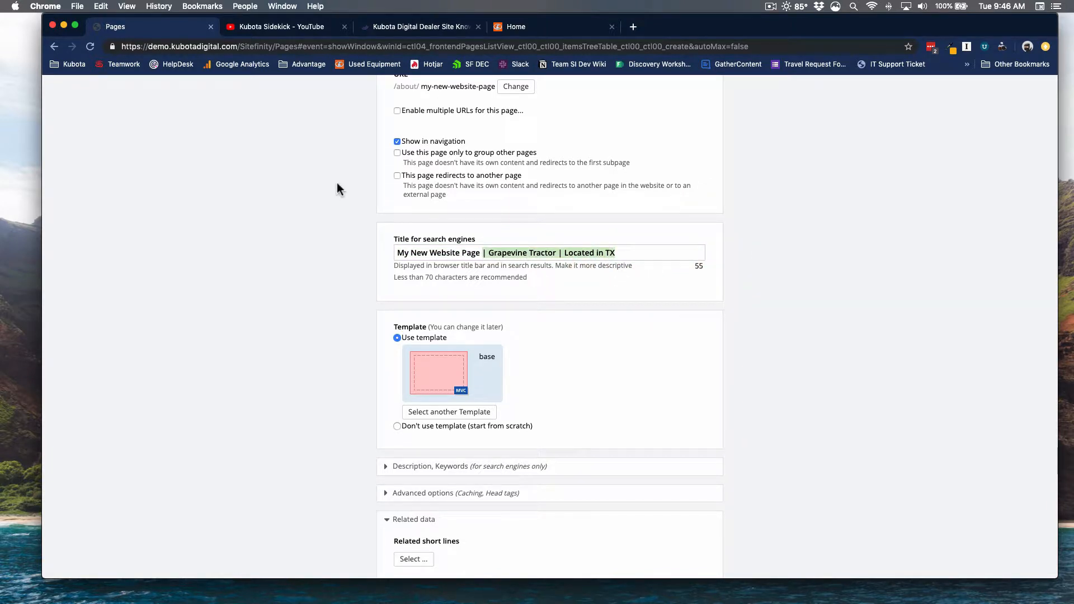
Change the new page's template to the custom Full Width template
scroll(338, 188, down, 2)
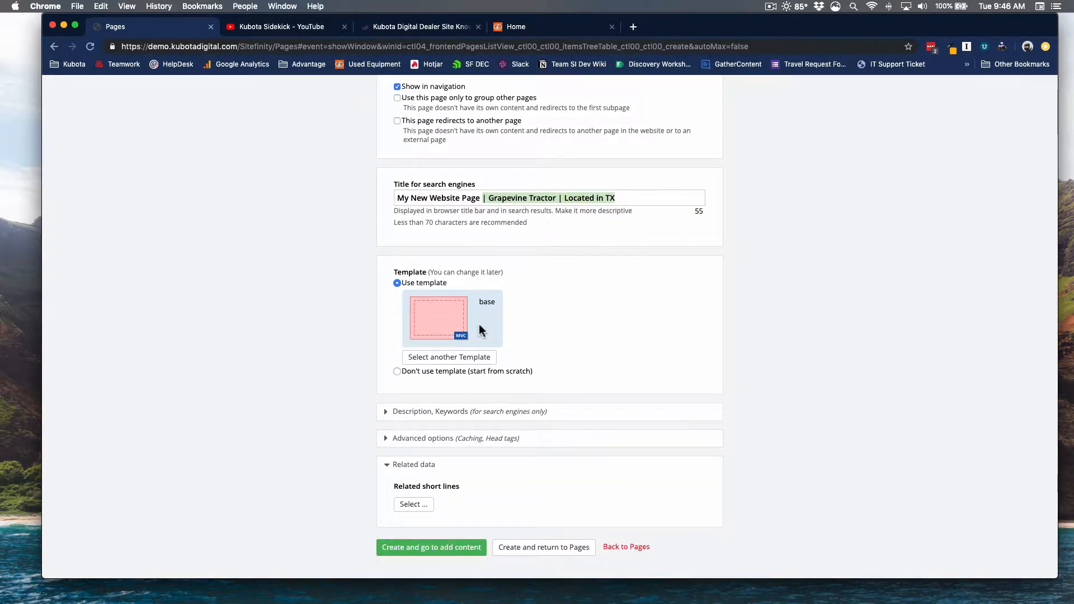
click(487, 358)
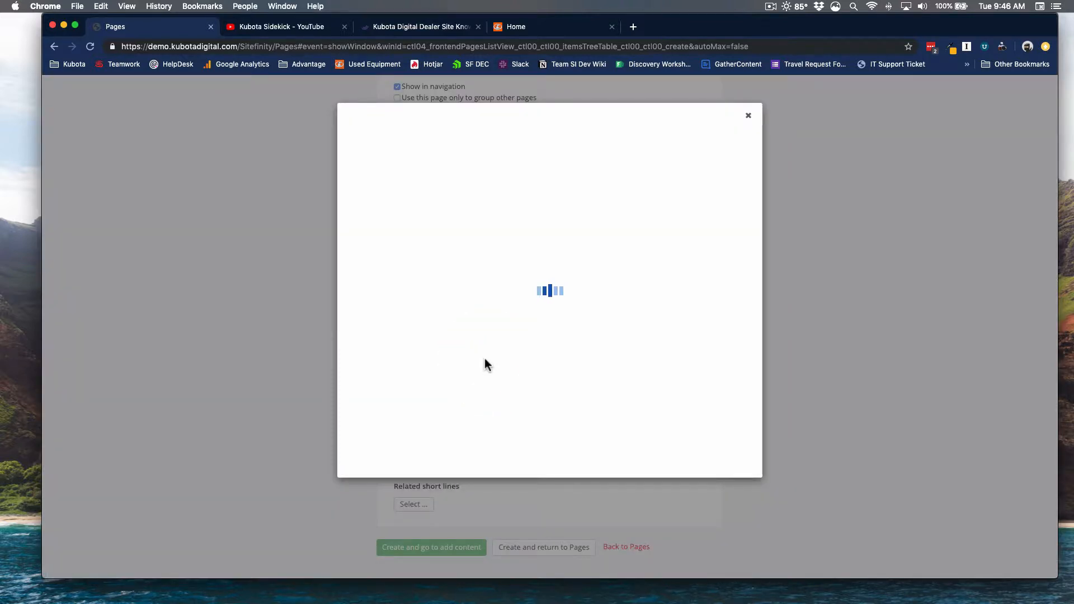
drag(739, 365, 738, 209)
click(474, 236)
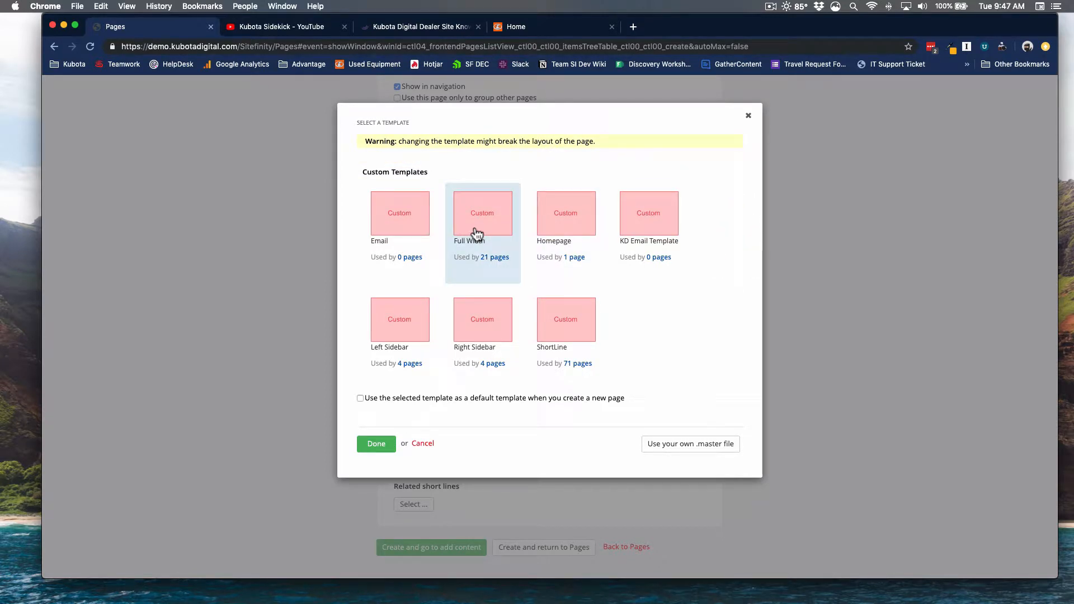
click(475, 230)
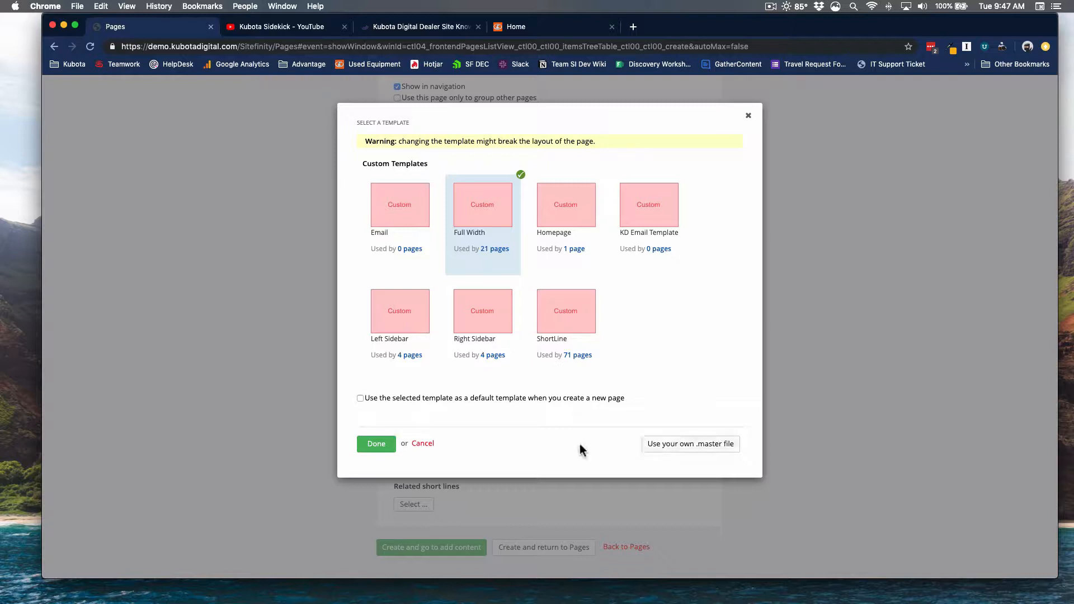
click(376, 450)
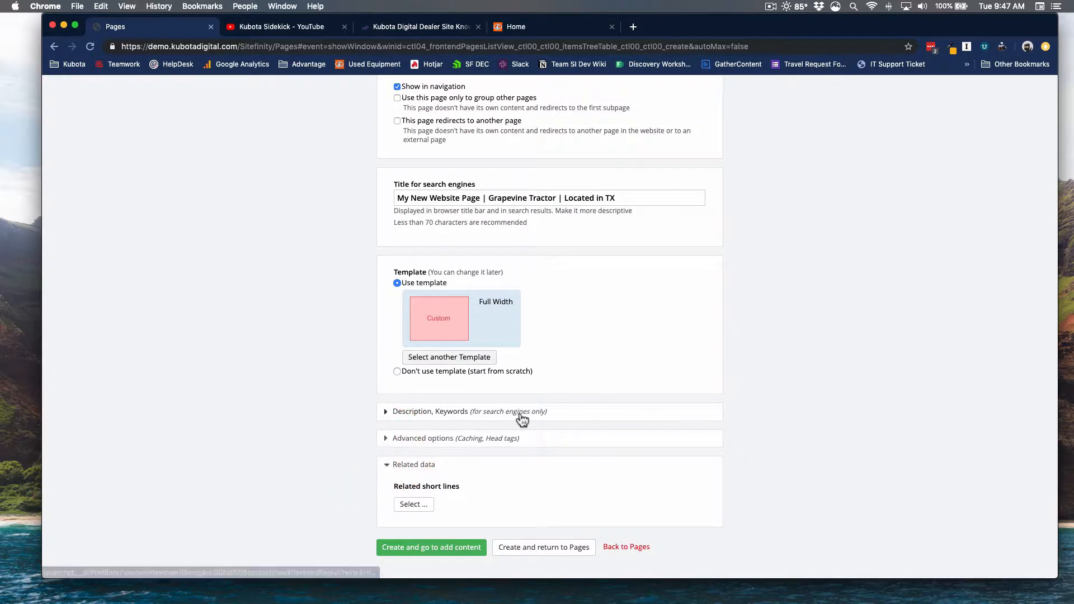
Examine the page's description and keywords settings and compare their recommended lengths with the search engine title
click(469, 412)
scroll(576, 333, down, 5)
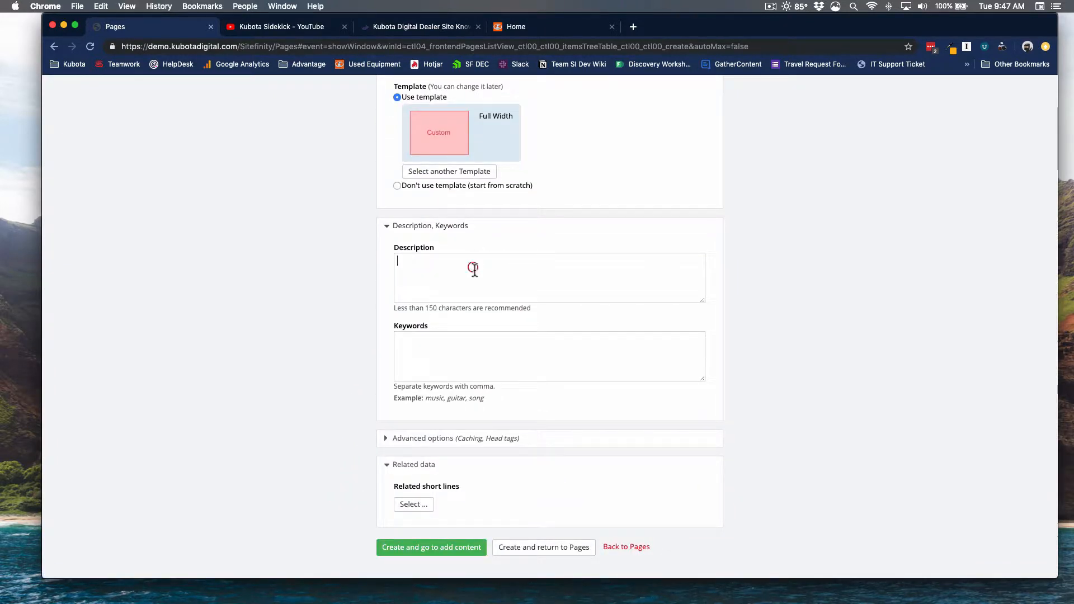
click(475, 270)
click(459, 274)
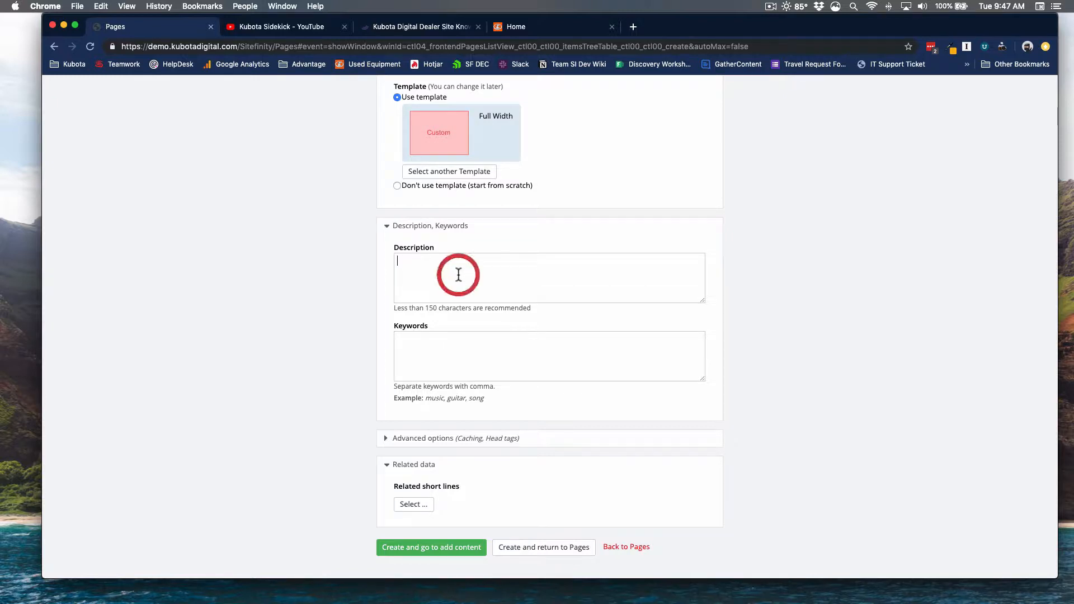
click(554, 274)
scroll(503, 283, up, 4)
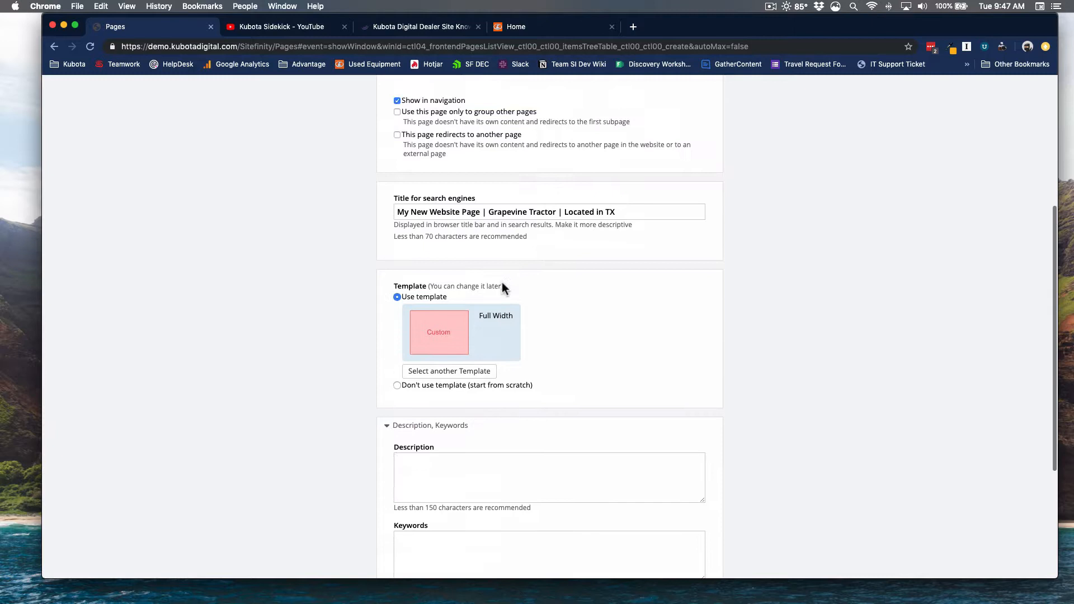
triple_click(451, 210)
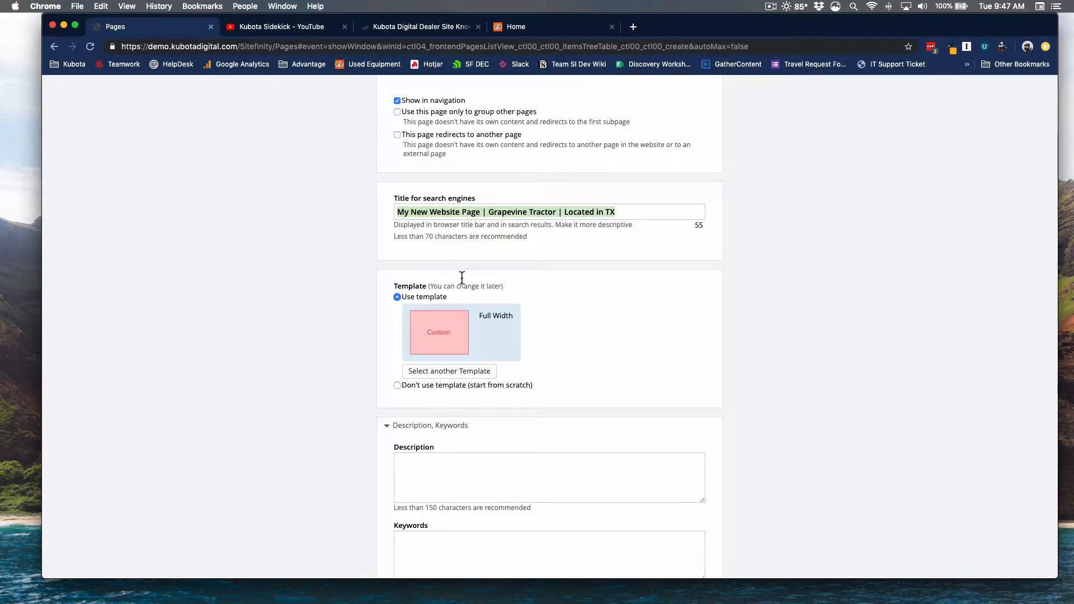
scroll(579, 390, down, 4)
double_click(469, 311)
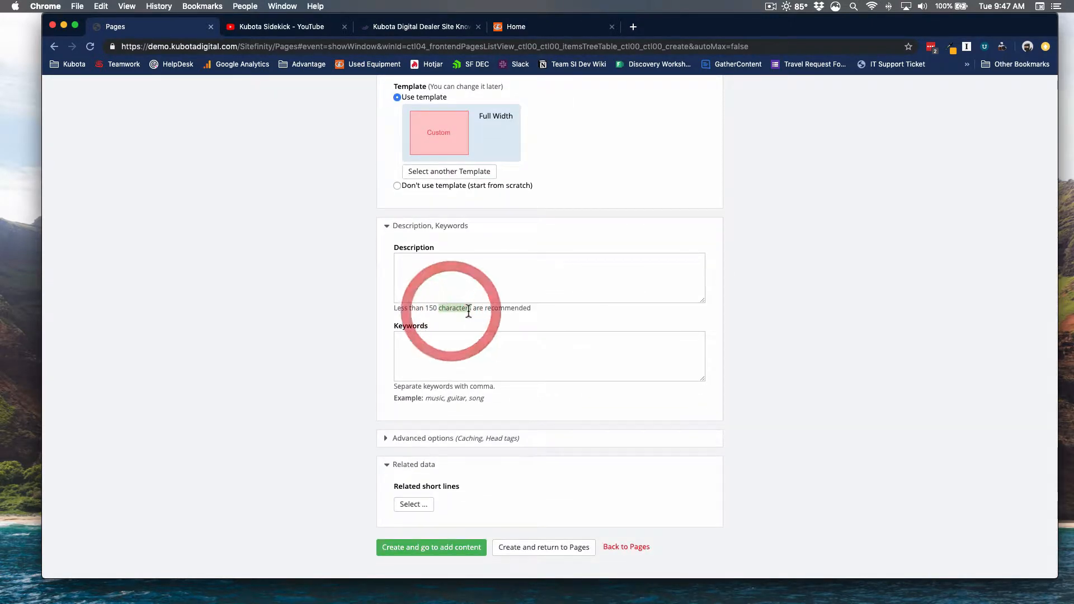
click(514, 262)
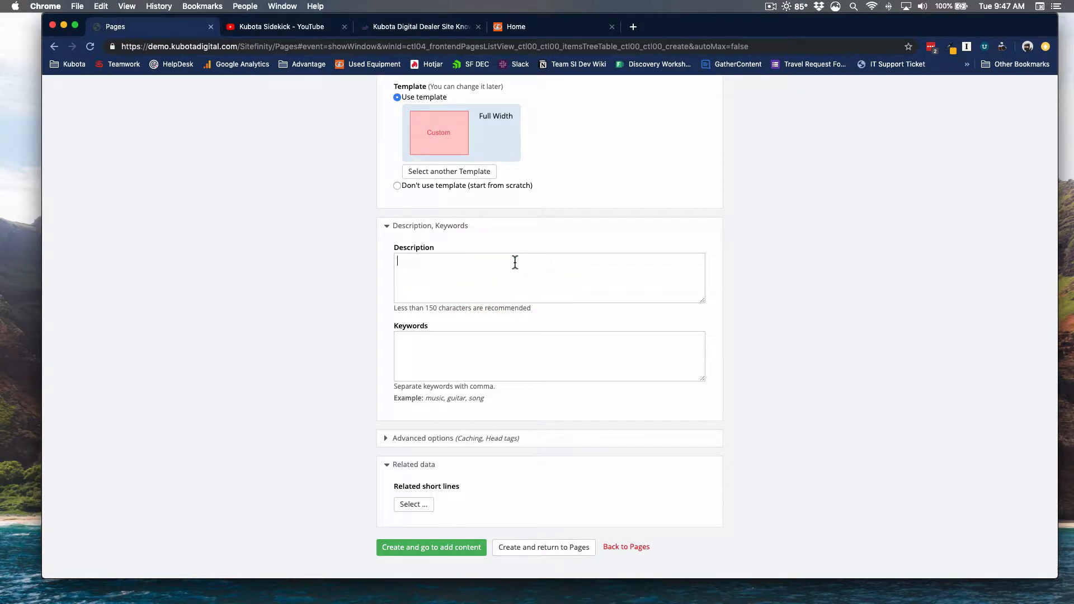
text(Type)
click(584, 269)
text(.)
key(super+a)
key(BackSpace)
Create the new page with its description and keywords left blank, and continue to adding content
scroll(673, 320, up, 1)
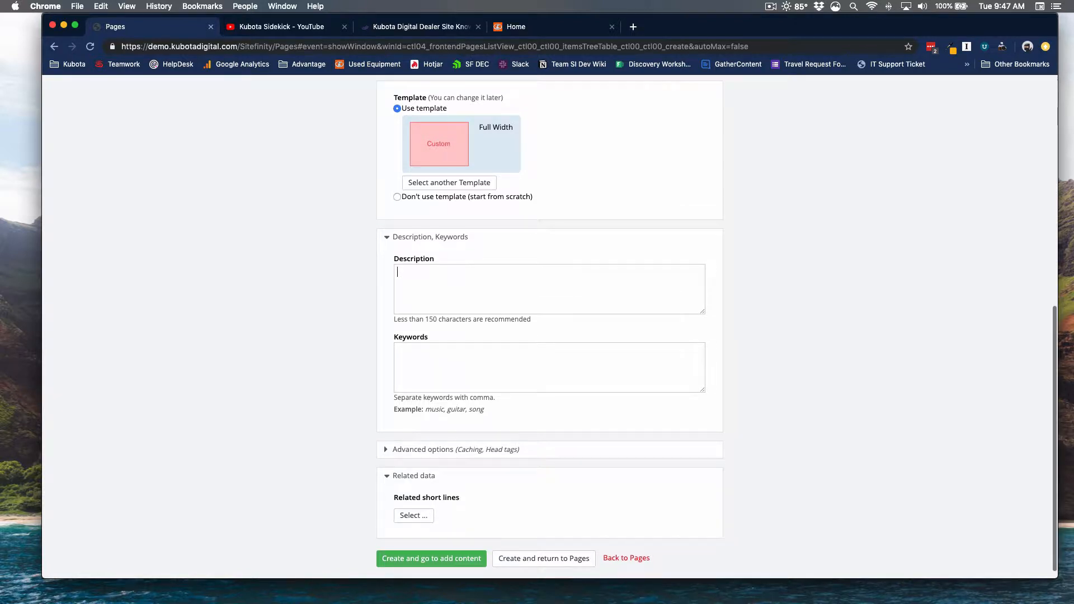
scroll(672, 320, down, 1)
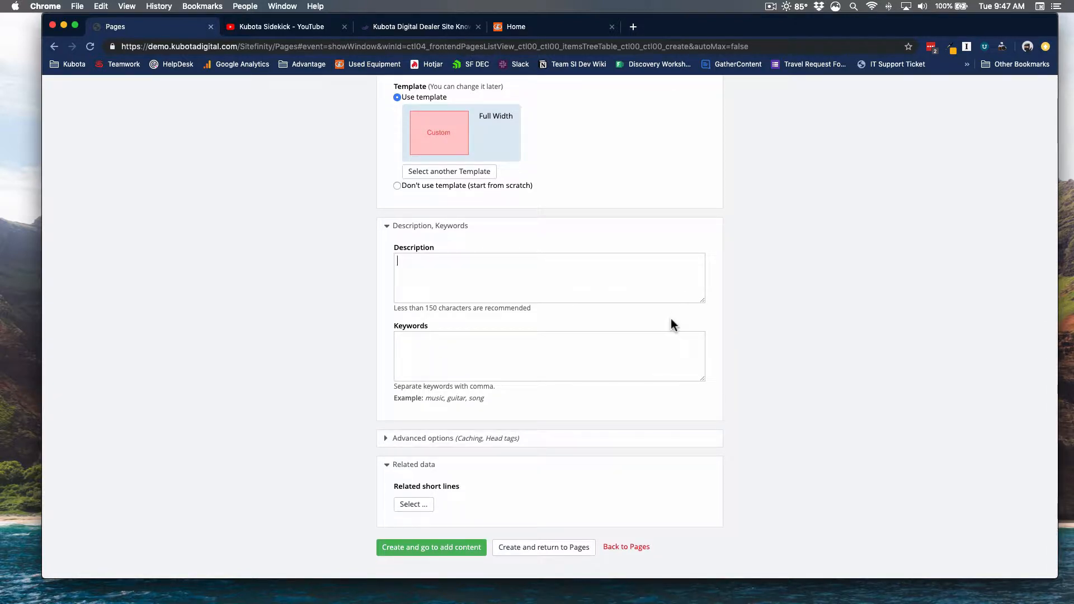
click(421, 550)
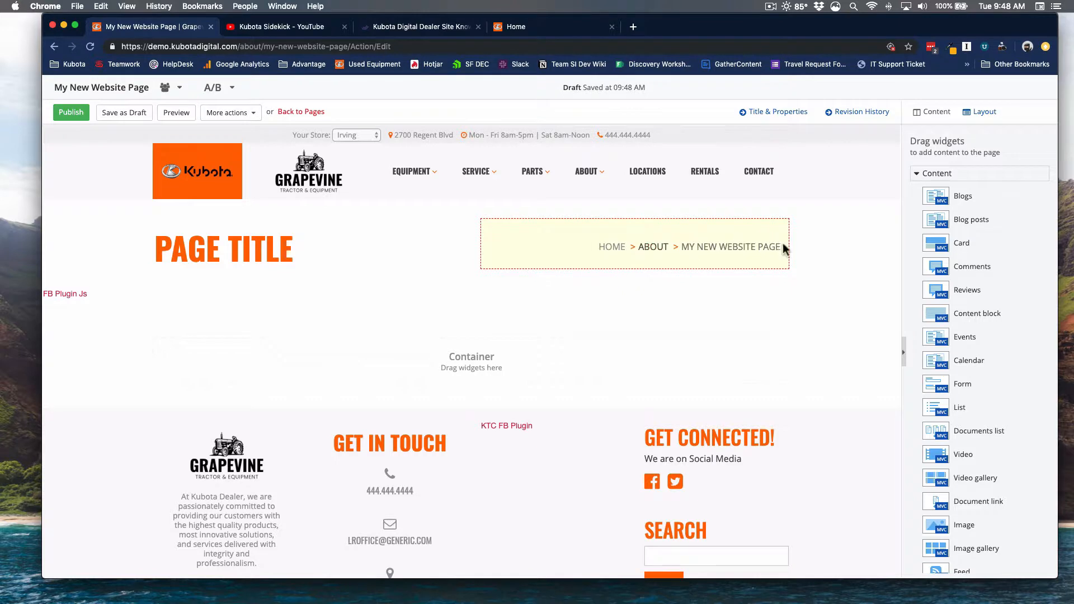
Add a Content block widget to the empty container below the page title
scroll(594, 292, down, 2)
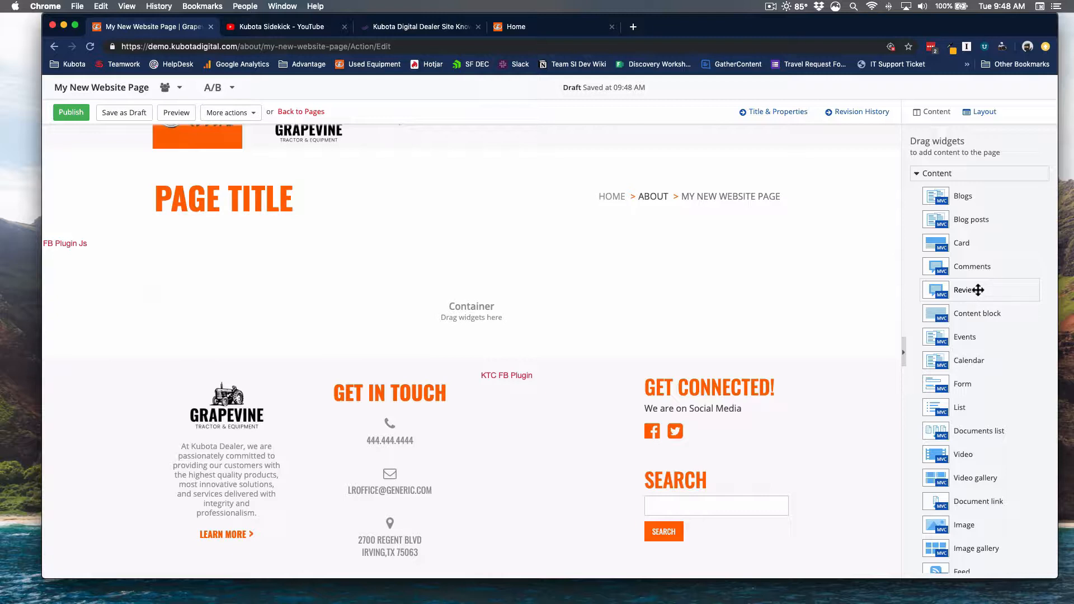
scroll(977, 289, down, 3)
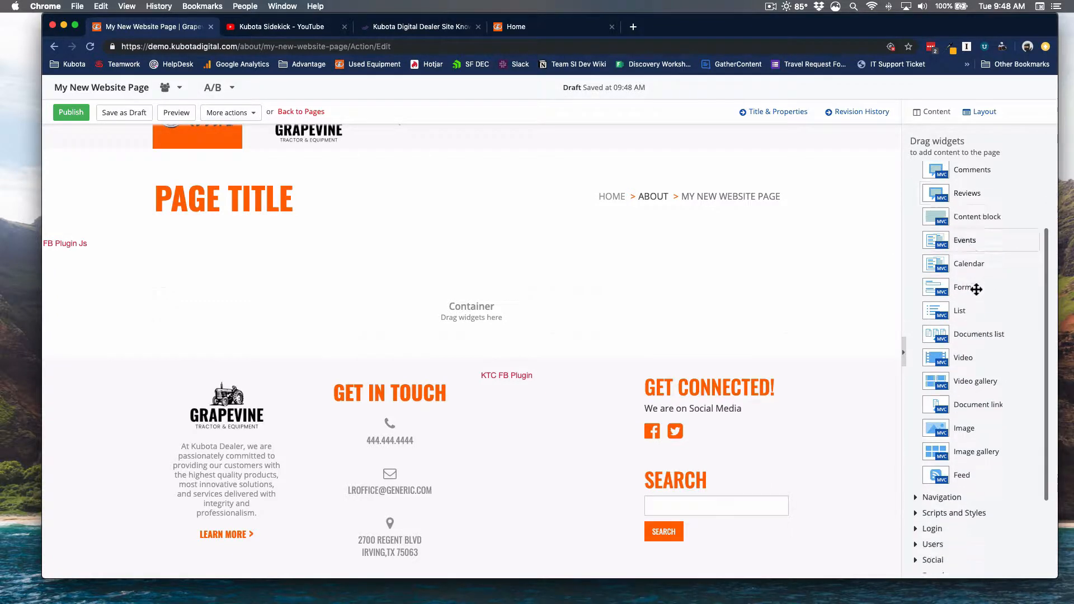
scroll(977, 289, down, 3)
scroll(974, 290, up, 6)
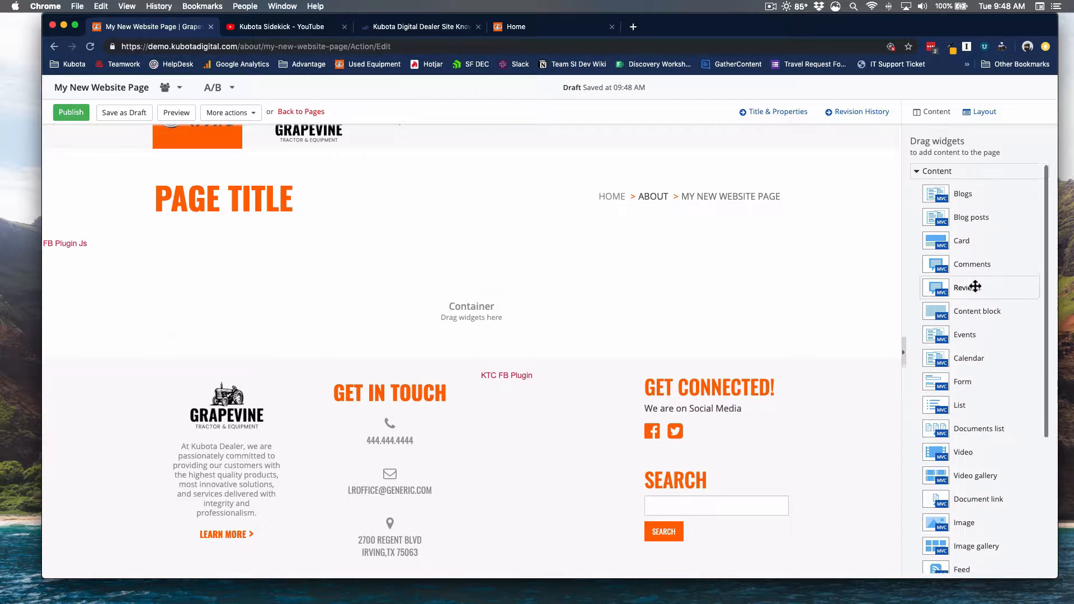
scroll(969, 287, down, 4)
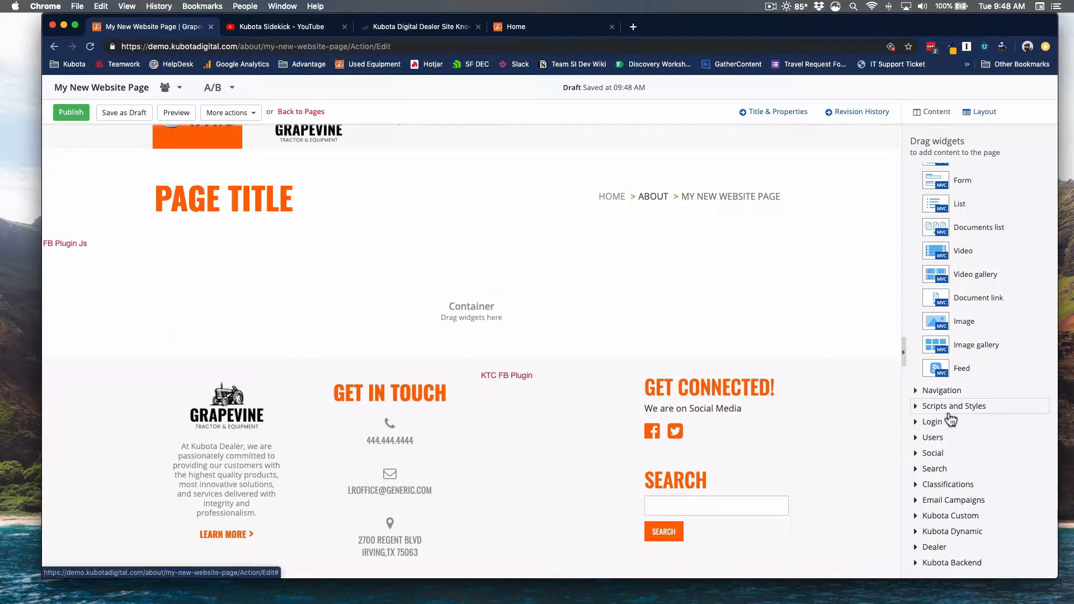
scroll(956, 410, up, 4)
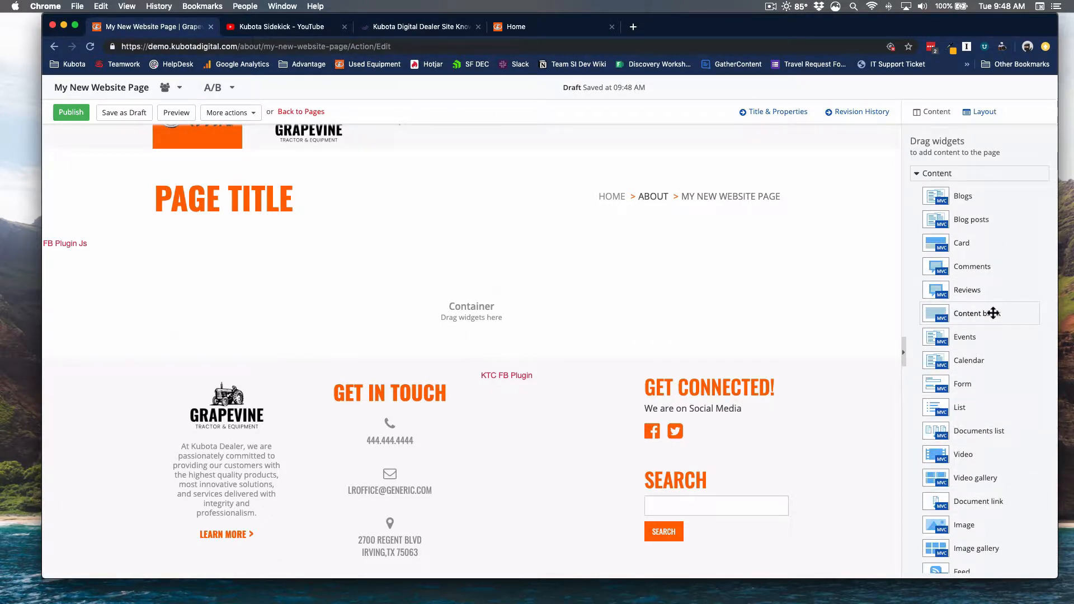
drag(993, 312, 480, 336)
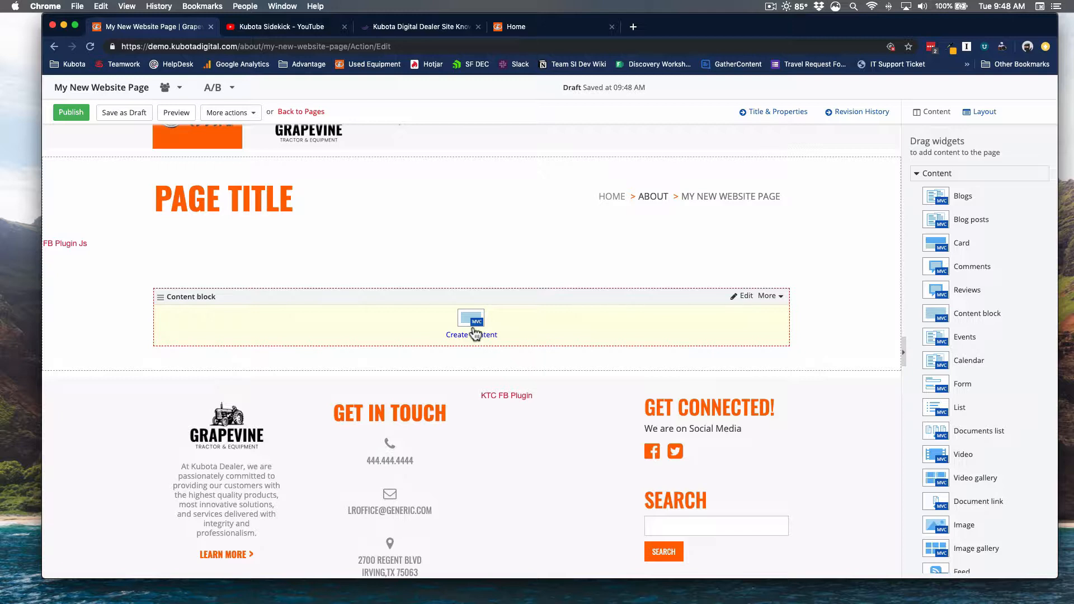
Open the new content block for editing and enter the text "My Heading"
click(470, 319)
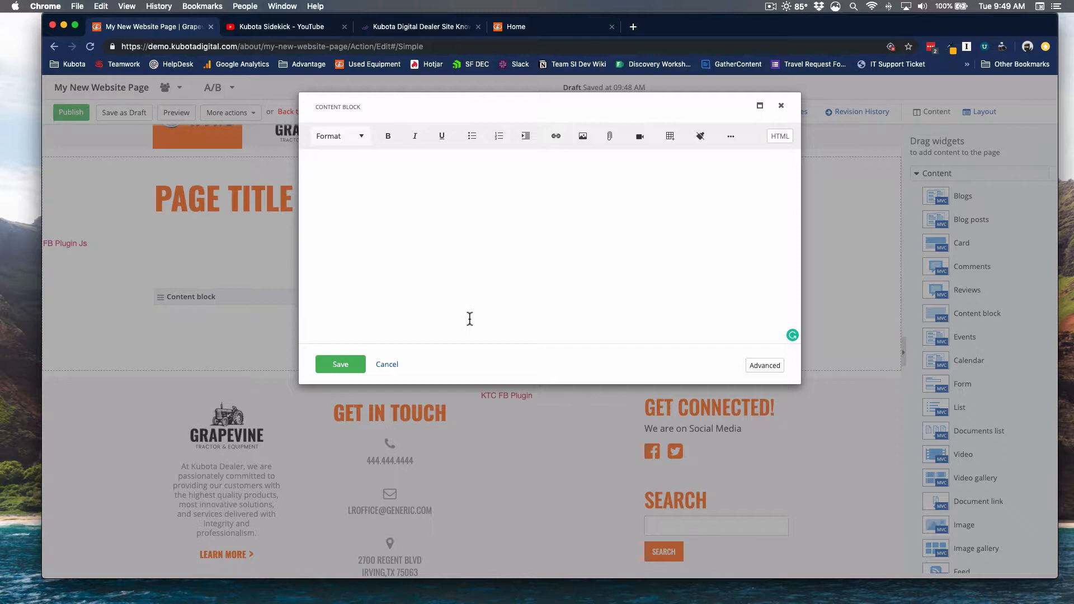
click(416, 187)
text(My Heading)
Center the "My Heading" text, format it as Heading 4, and save the content block
click(731, 136)
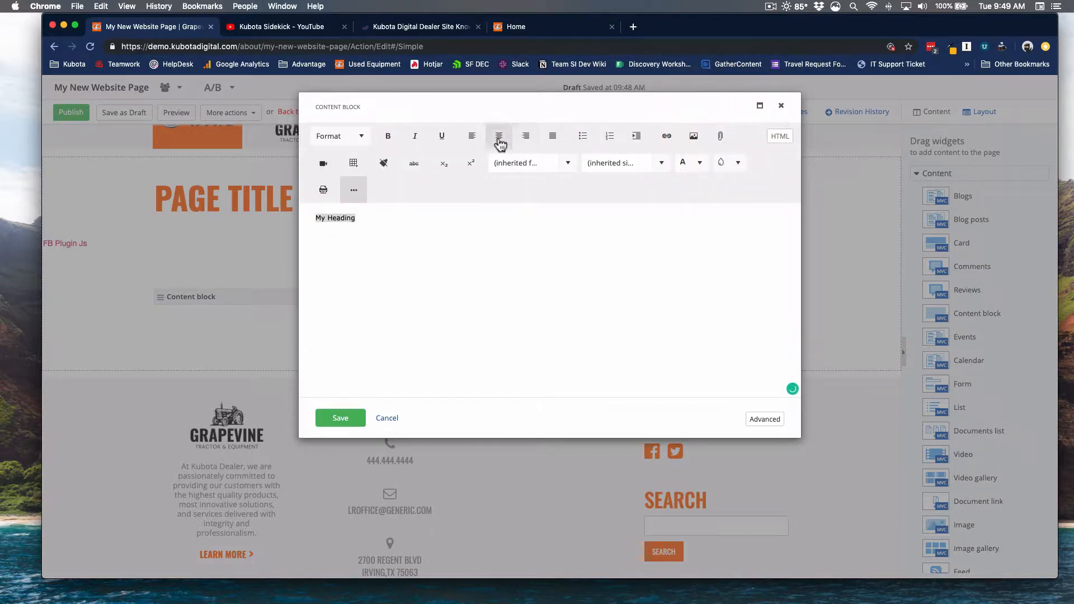
click(498, 136)
click(348, 136)
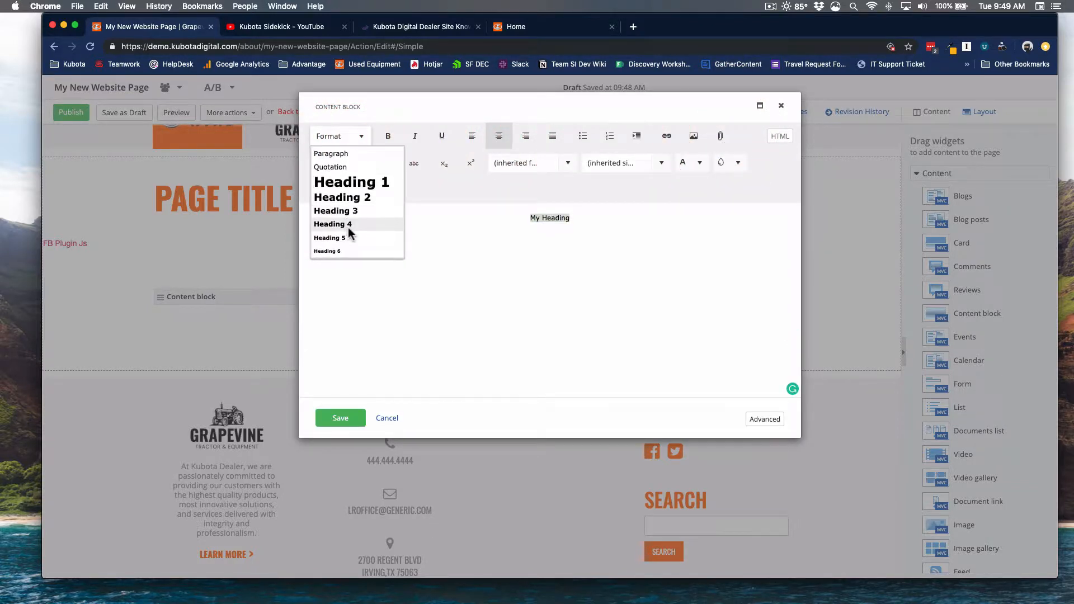
click(349, 227)
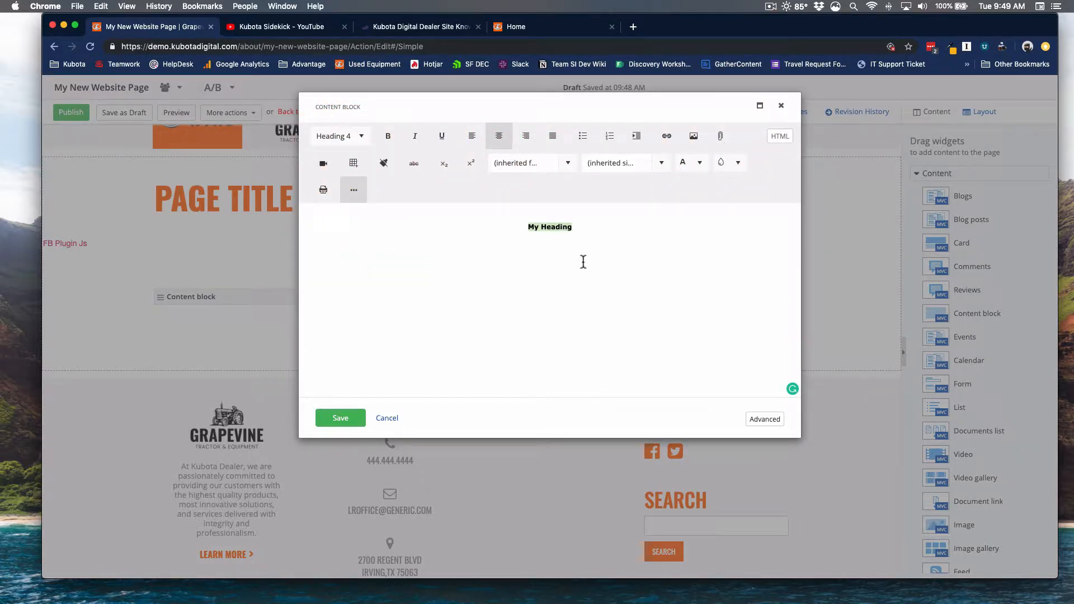
click(599, 236)
key(Return)
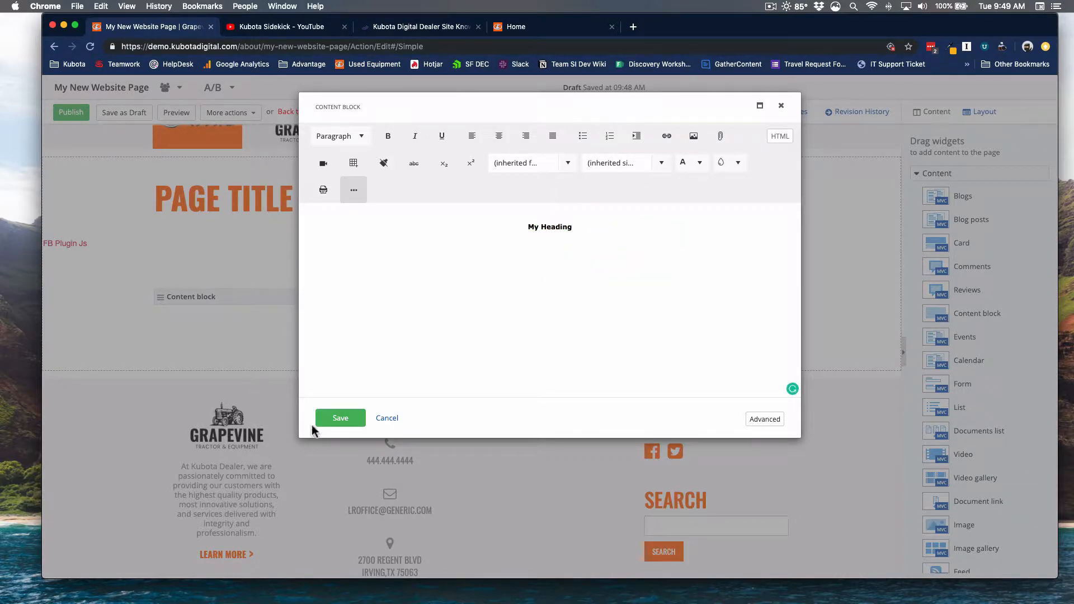
click(341, 421)
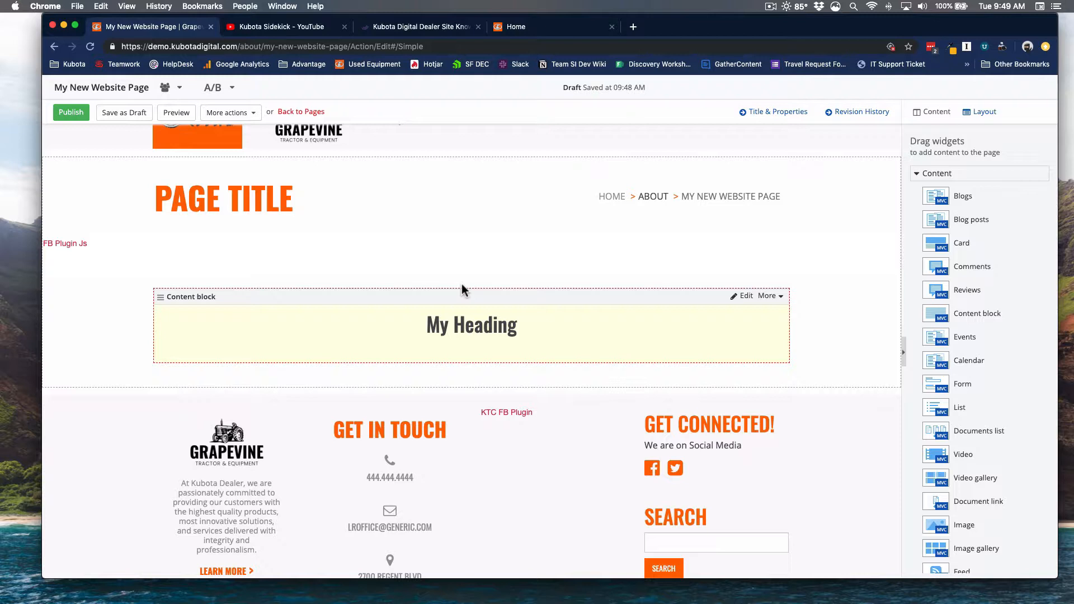
Add a Form widget directly below the "My Heading" content block
scroll(470, 316, down, 1)
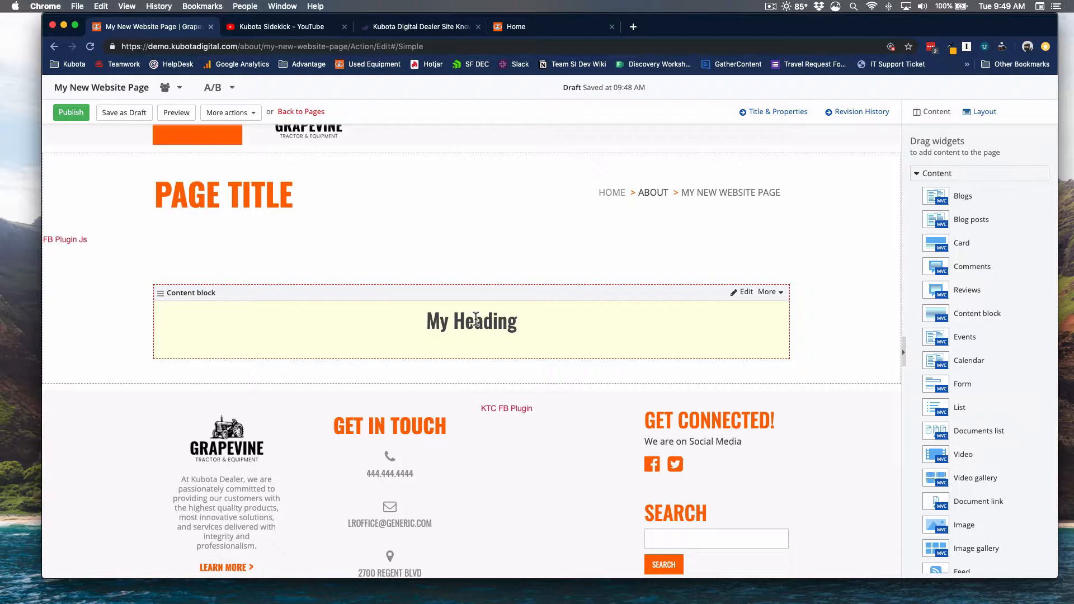
scroll(459, 324, down, 1)
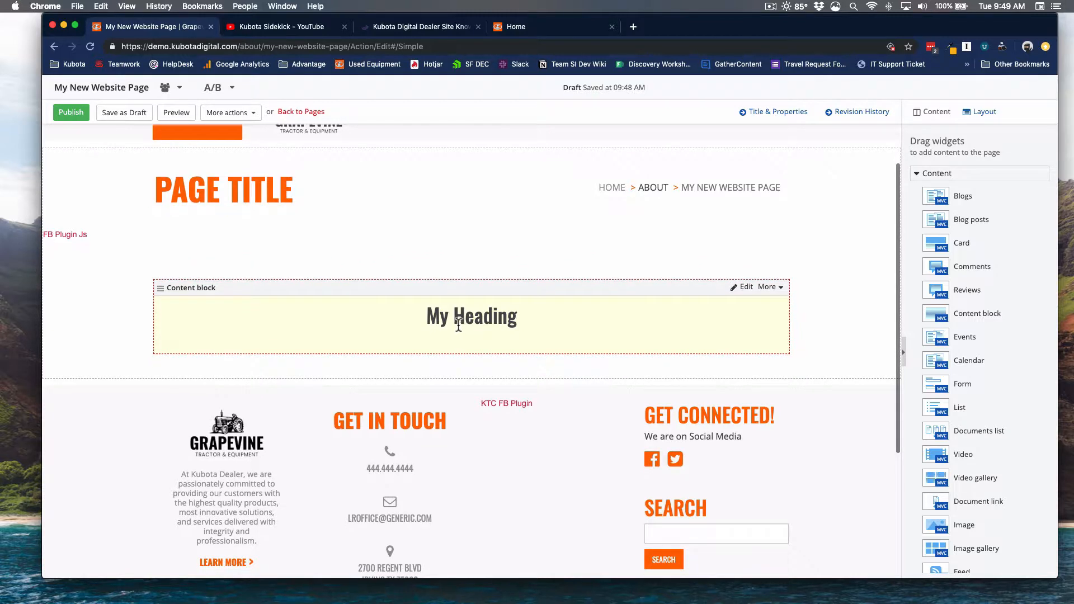
scroll(960, 301, down, 2)
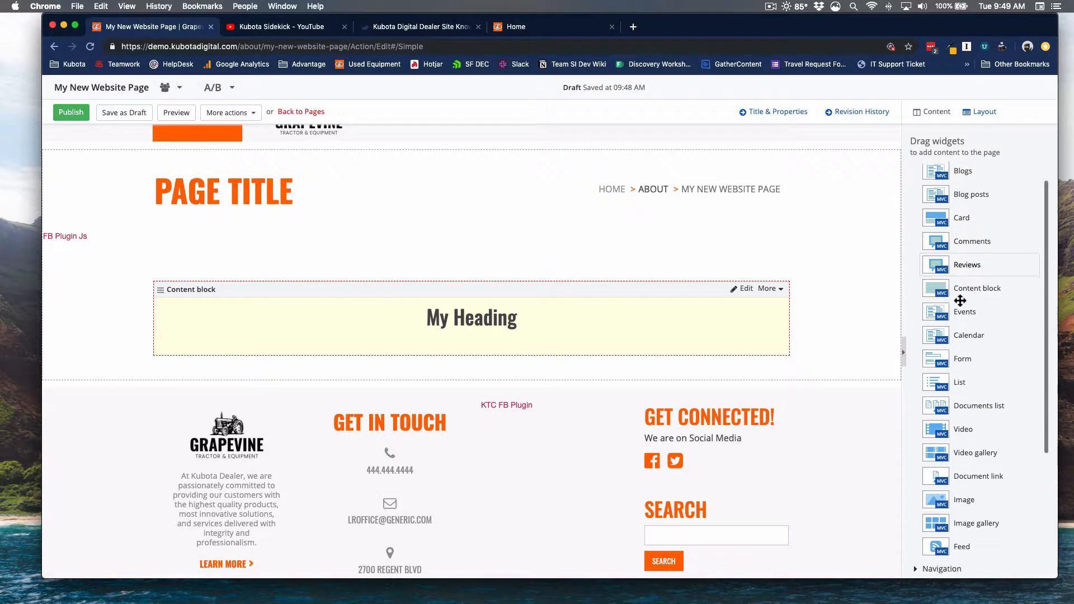
scroll(960, 301, down, 3)
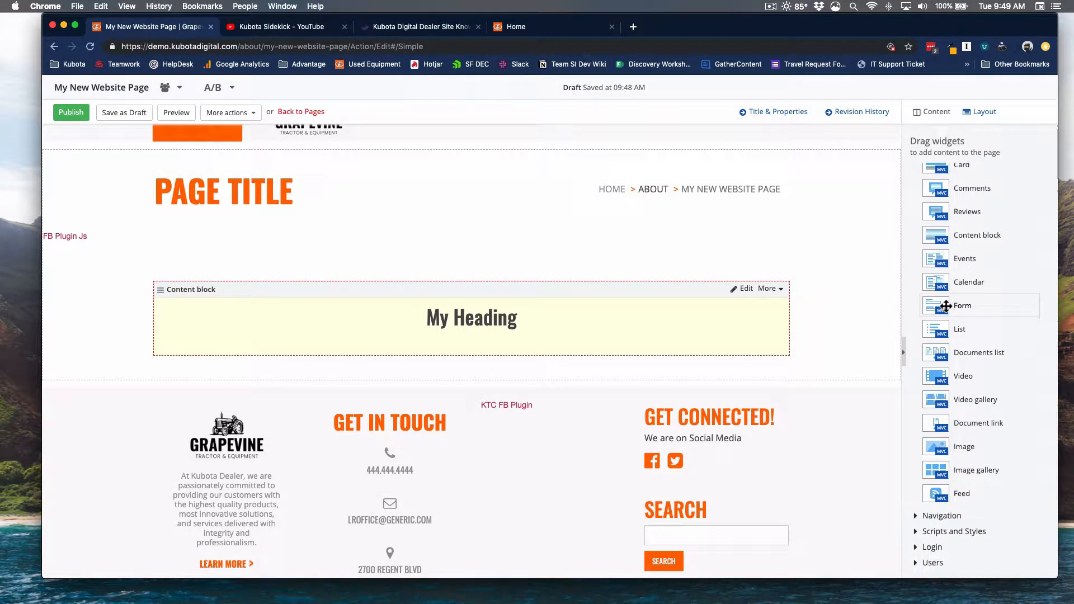
drag(945, 306, 449, 385)
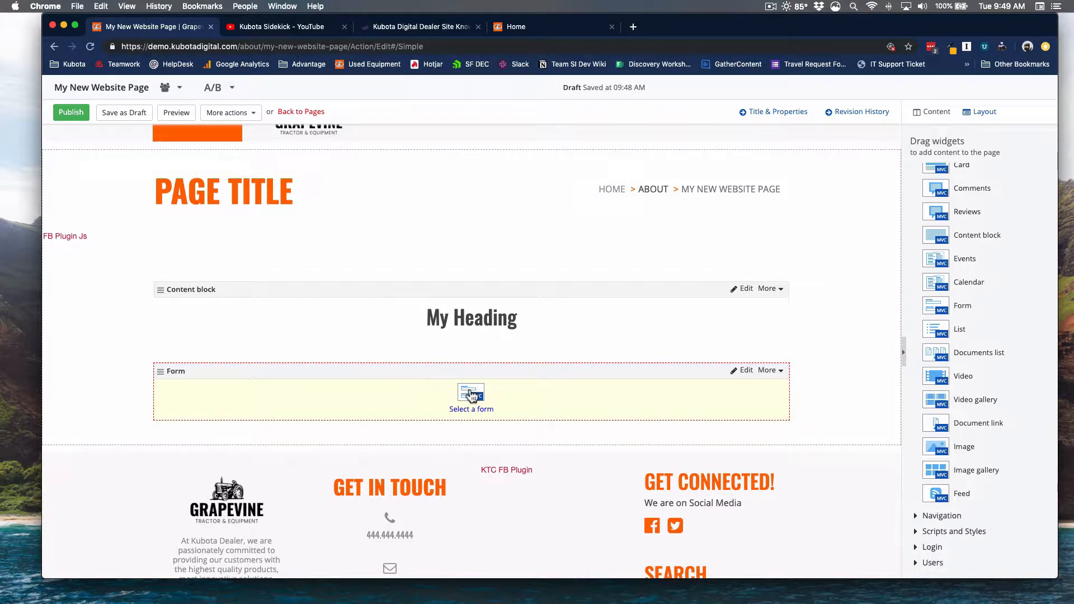
Assign the Get A Quote form to the Form widget and save the selection
click(469, 394)
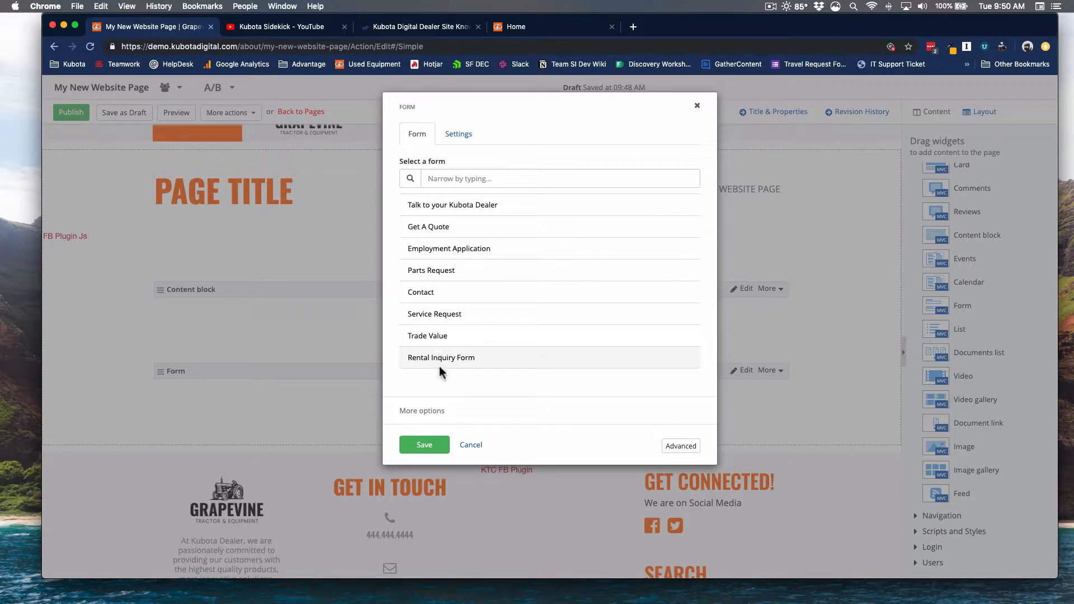
click(460, 226)
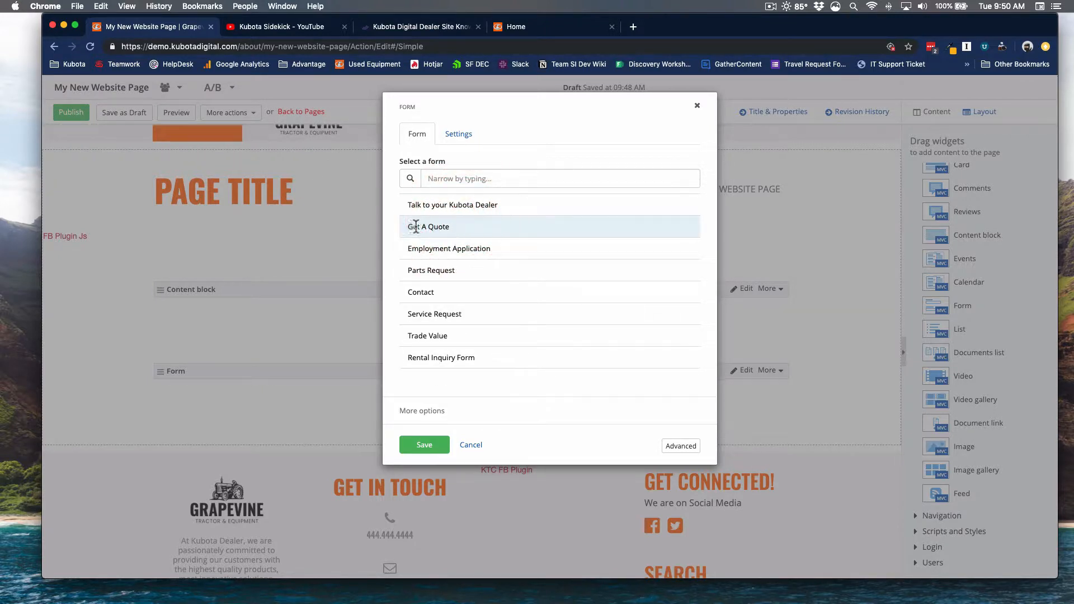
click(426, 448)
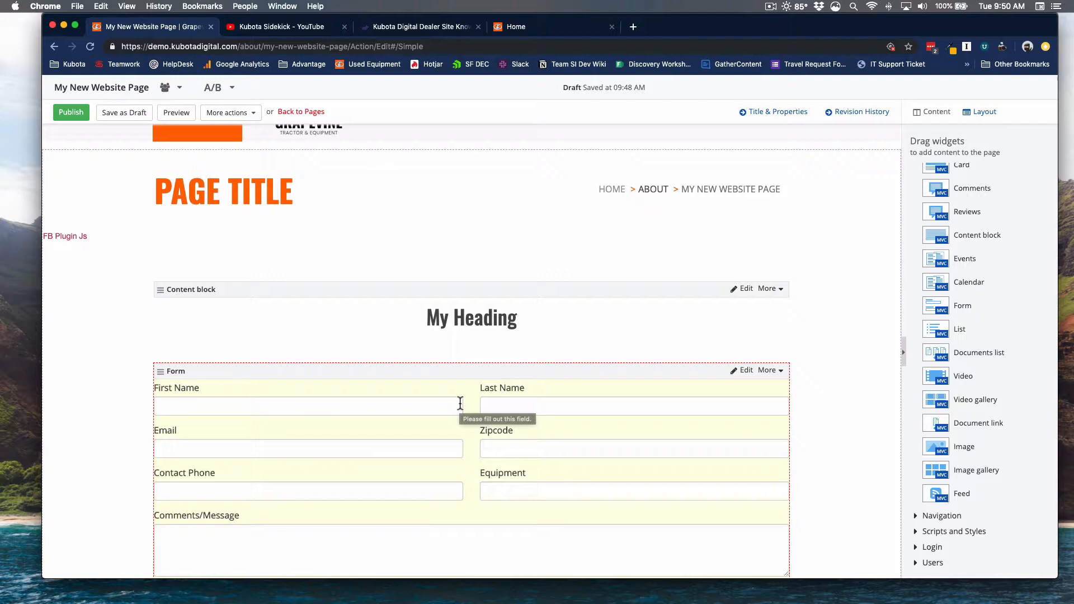
Insert a grid-3+6+3 layout between the "My Heading" content block and the quote form
click(995, 116)
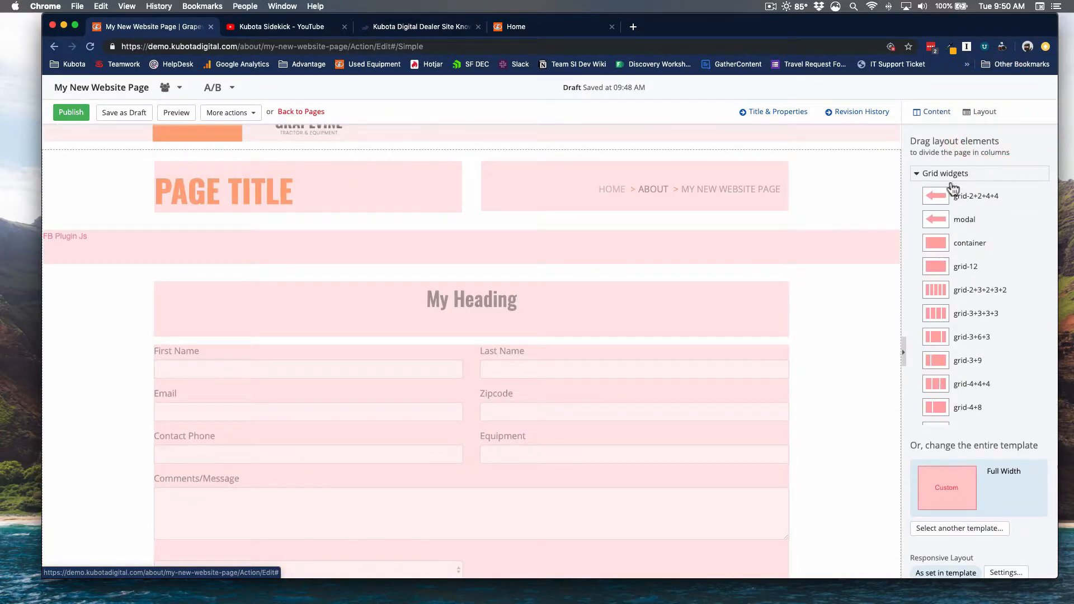
scroll(991, 256, down, 1)
scroll(991, 256, down, 2)
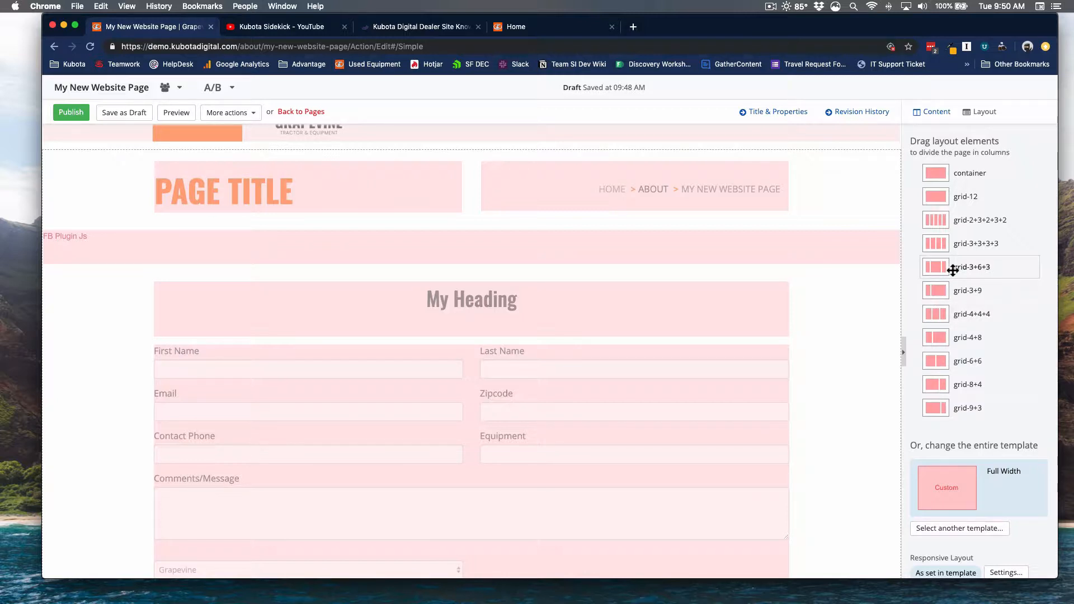
drag(952, 270, 471, 359)
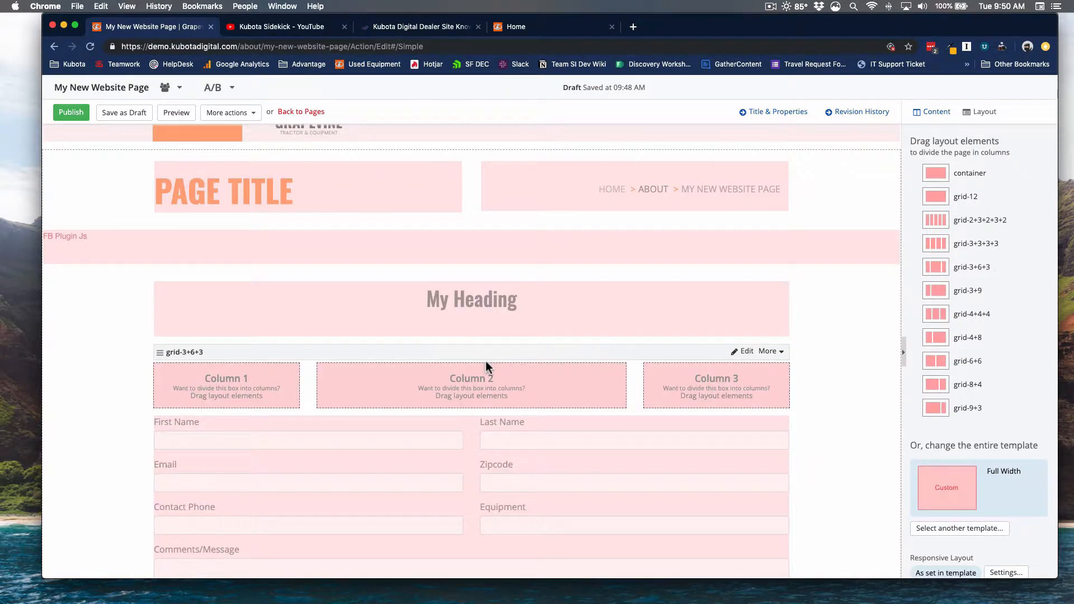
Move the quote form into Column 2, the wide middle column of the grid
click(930, 114)
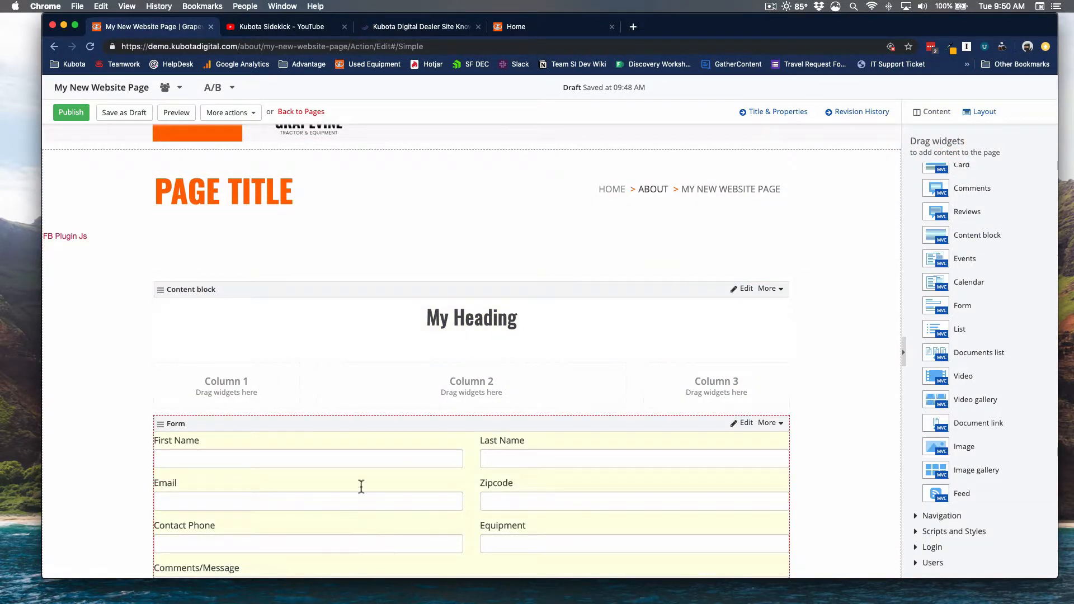
drag(425, 424, 435, 381)
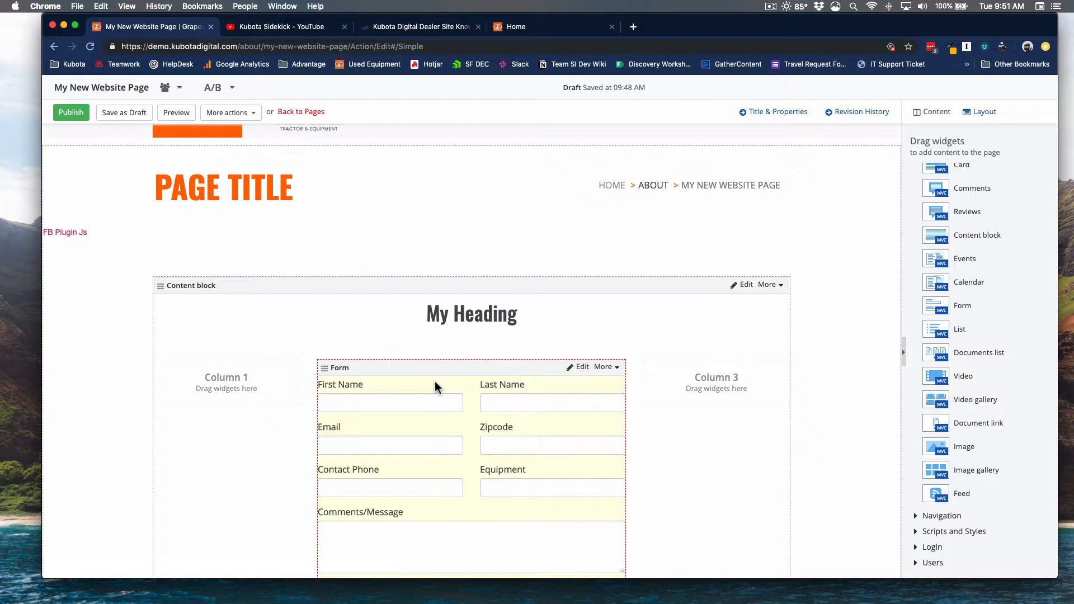
scroll(436, 381, down, 5)
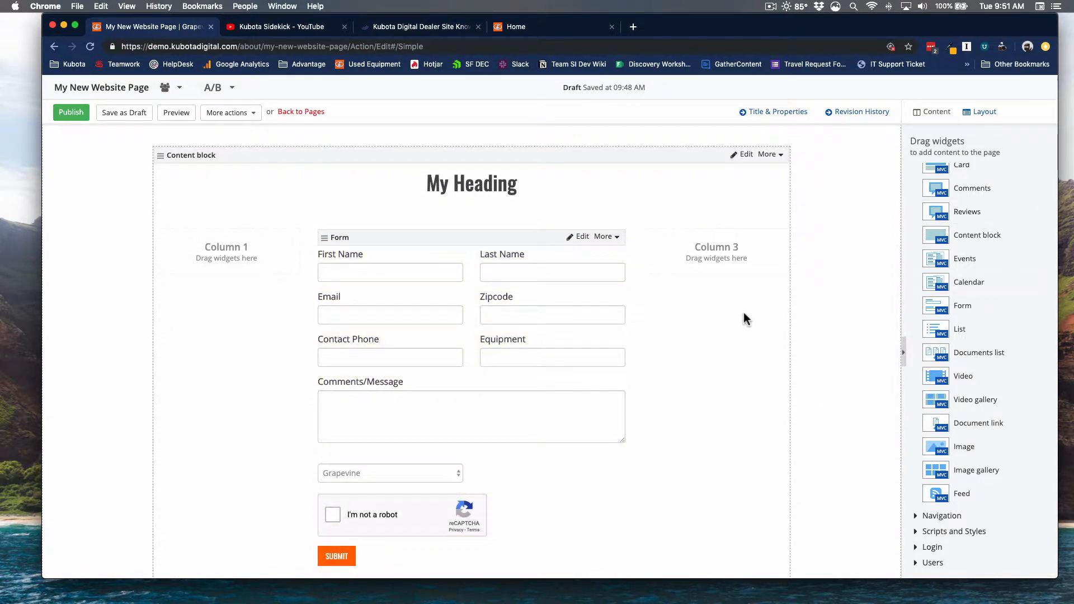
Add a content block above the quote form in Column 2 and enter the text "Contact Us for Quote"
drag(457, 258, 447, 251)
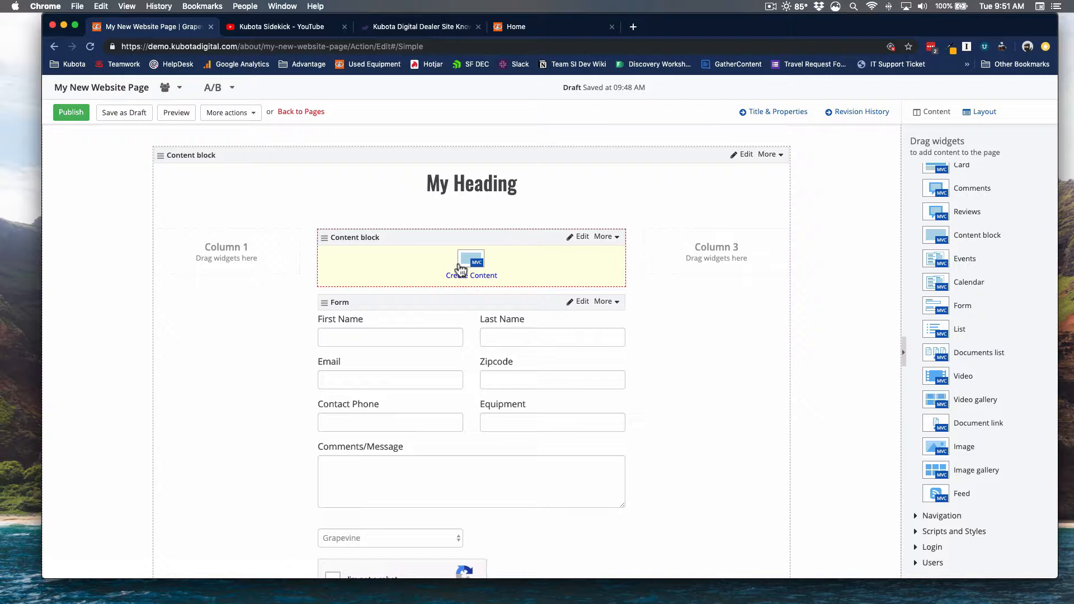
click(461, 267)
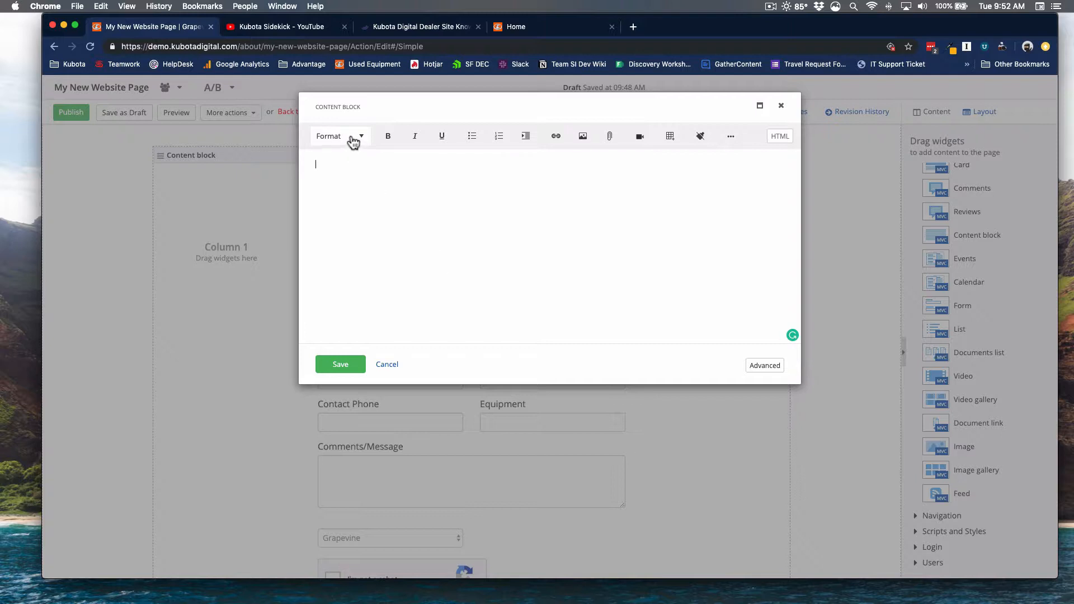
click(472, 201)
text(Contact Us for Quote)
Format "Contact Us for Quote" as Heading 6, add an empty line below it, and save the content block
triple_click(342, 164)
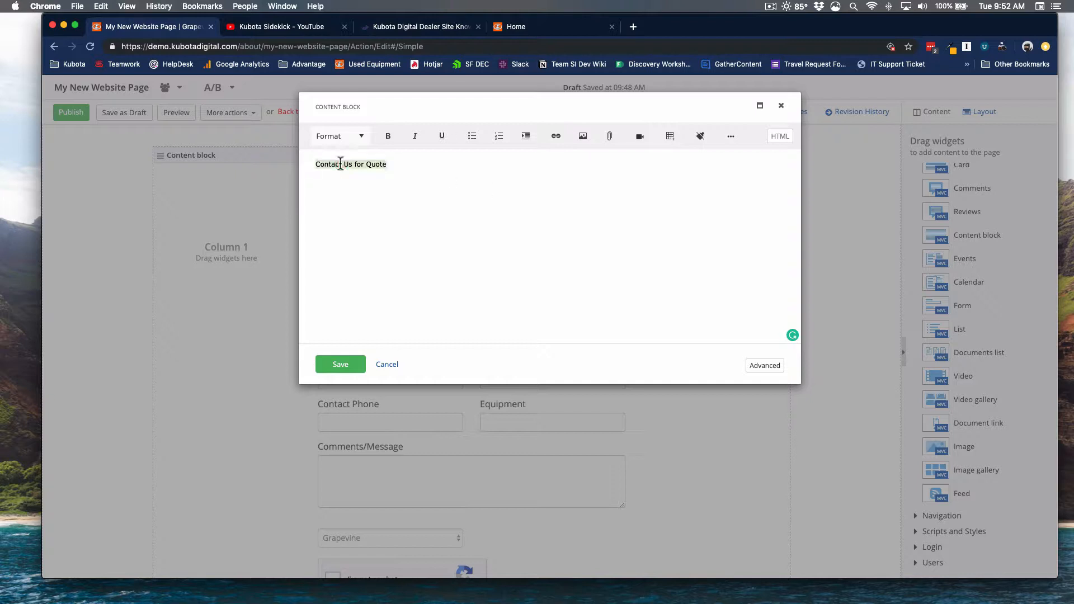
click(339, 137)
click(336, 250)
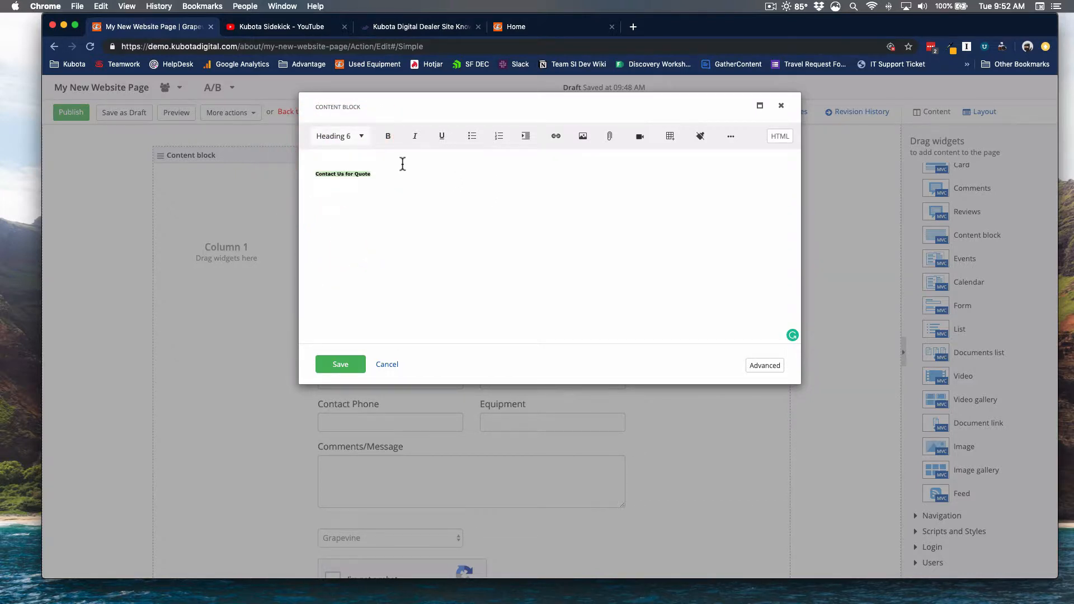
click(401, 167)
click(400, 170)
key(Return)
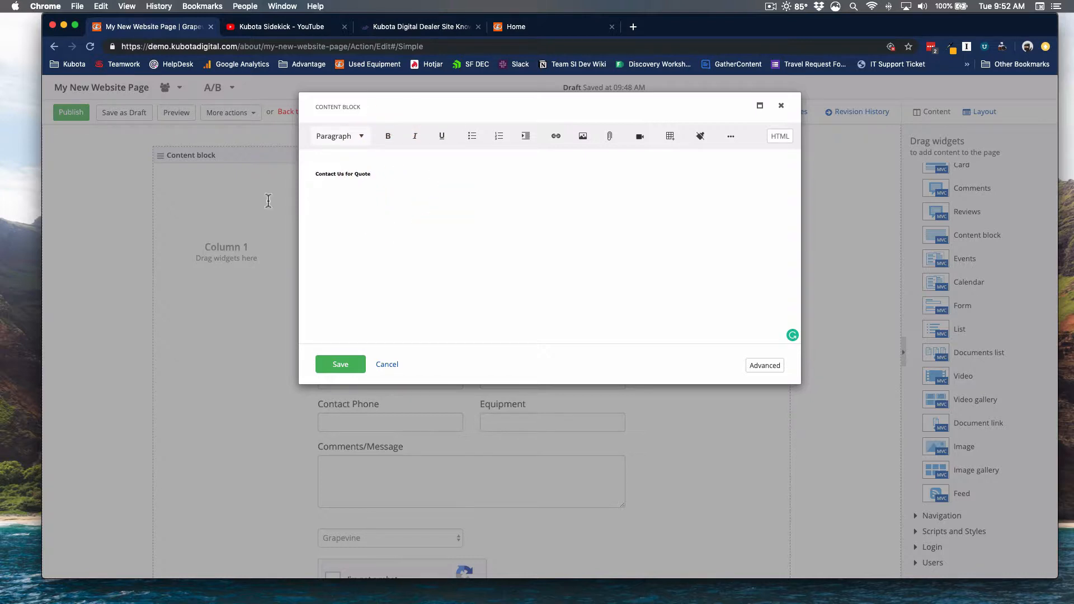
click(339, 364)
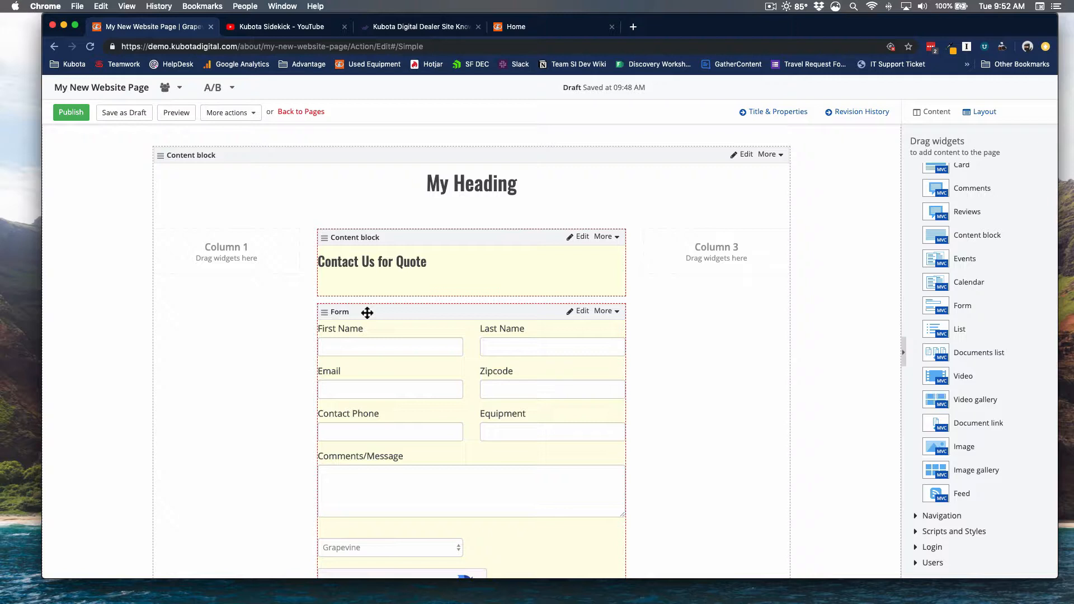
Add a List widget below the three-column grid that holds the quote form
scroll(368, 312, down, 3)
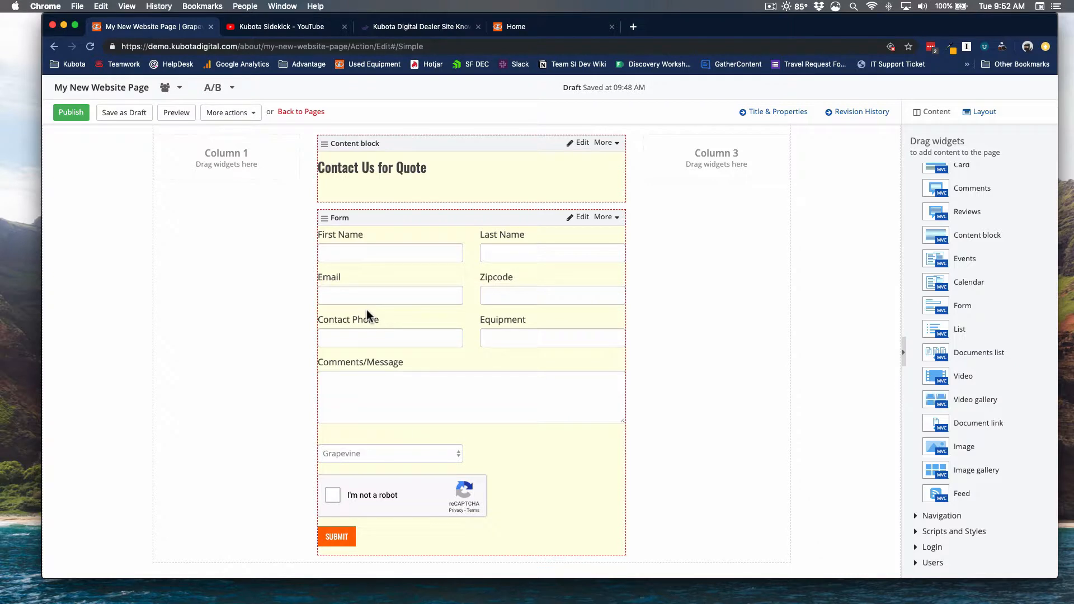
scroll(367, 310, down, 4)
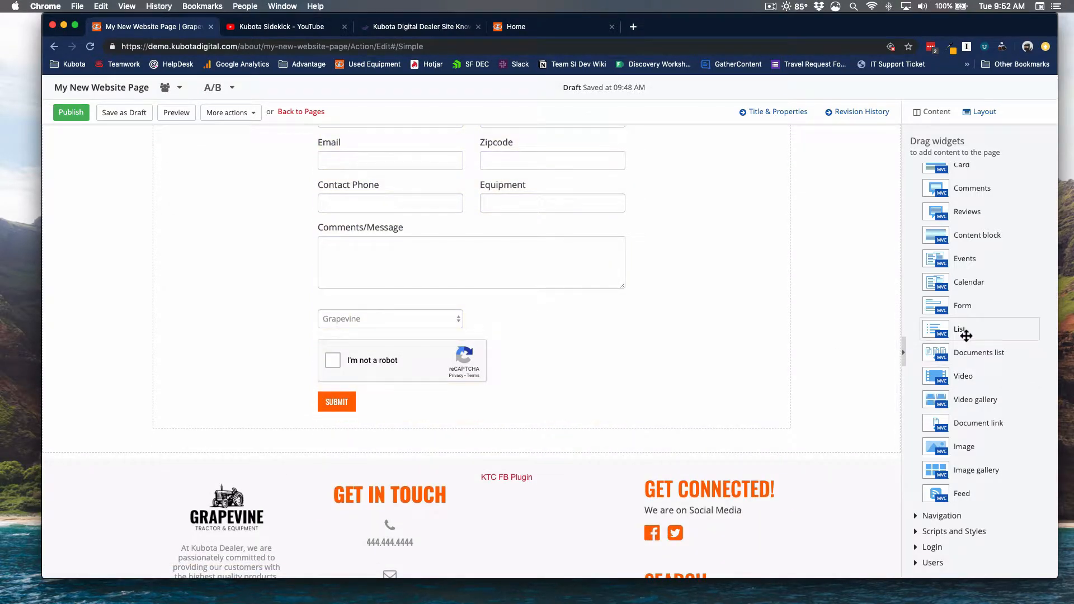
drag(962, 334, 347, 431)
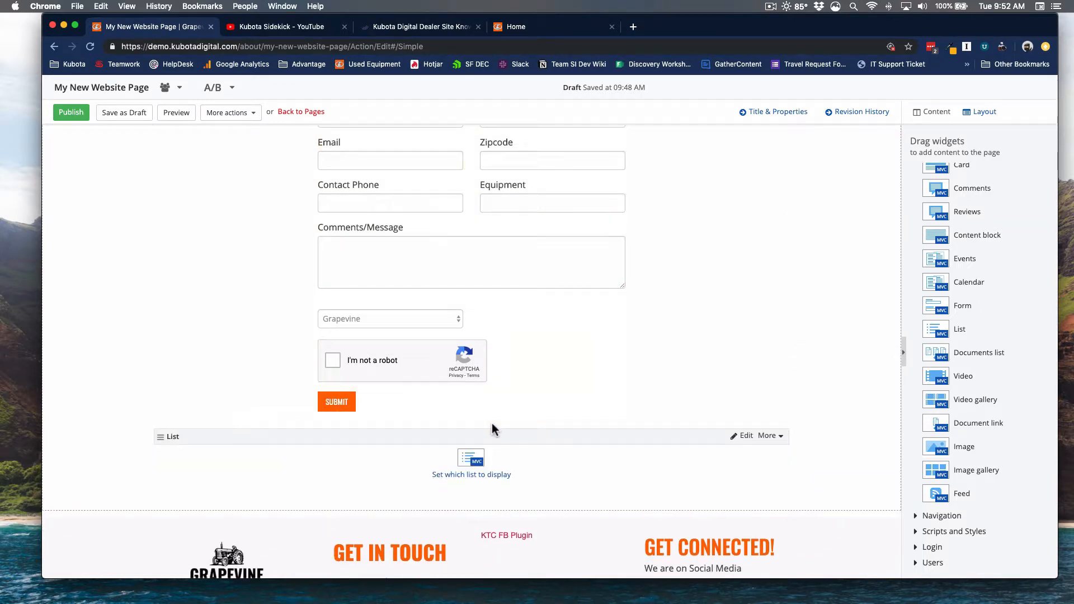
scroll(498, 414, down, 5)
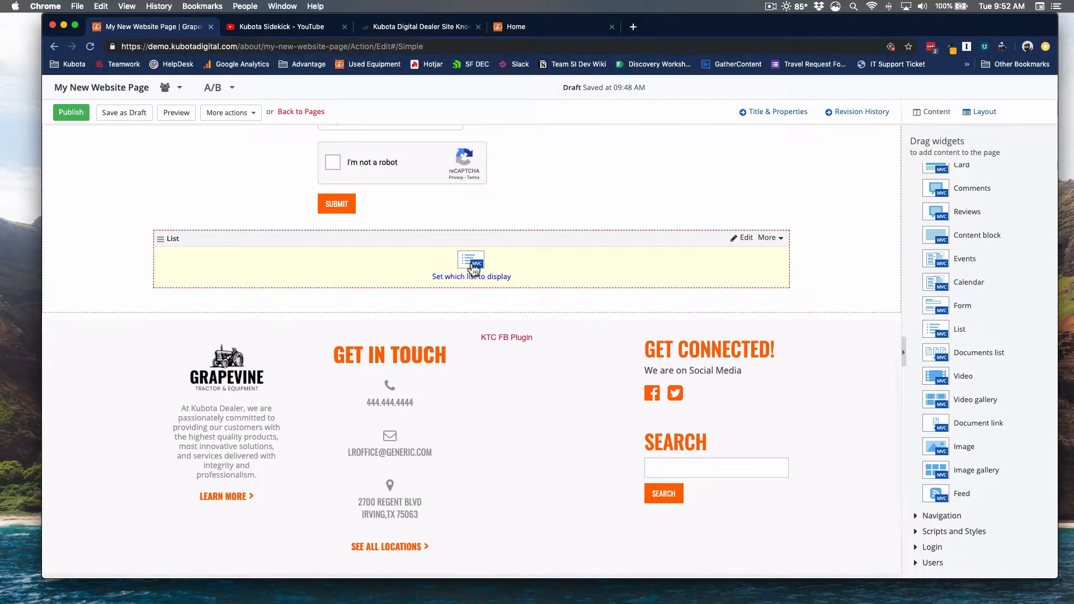
Choose Clearance Items as the list to display in the List widget
click(472, 264)
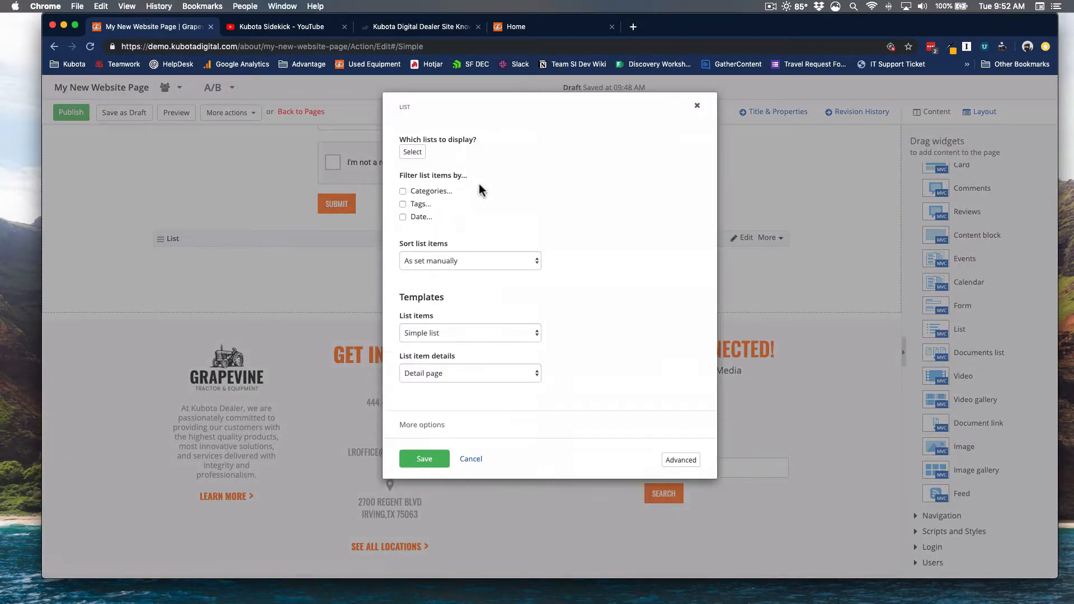
click(414, 153)
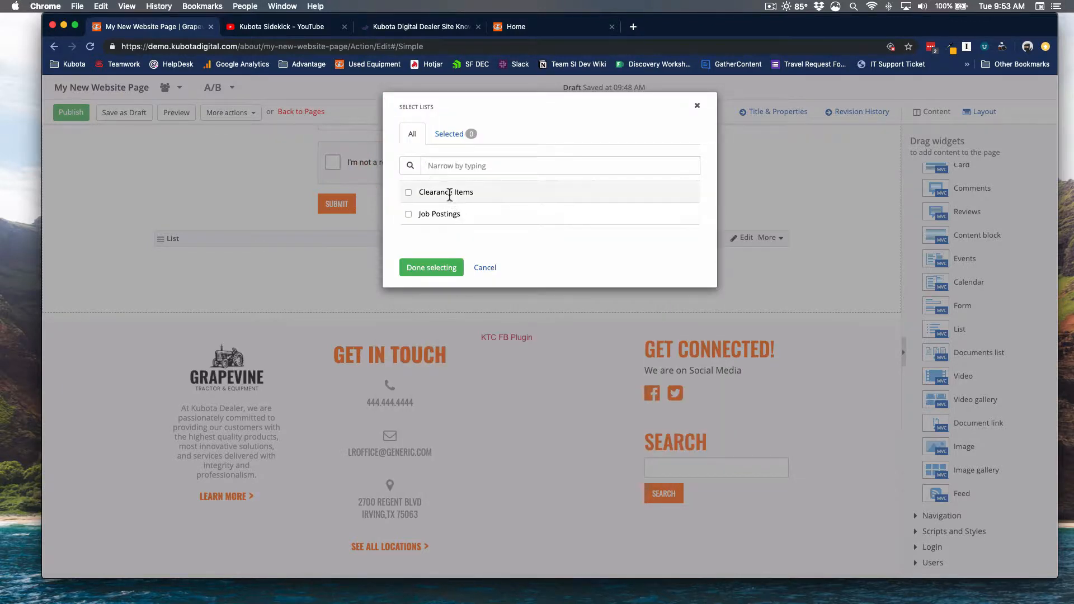
click(409, 193)
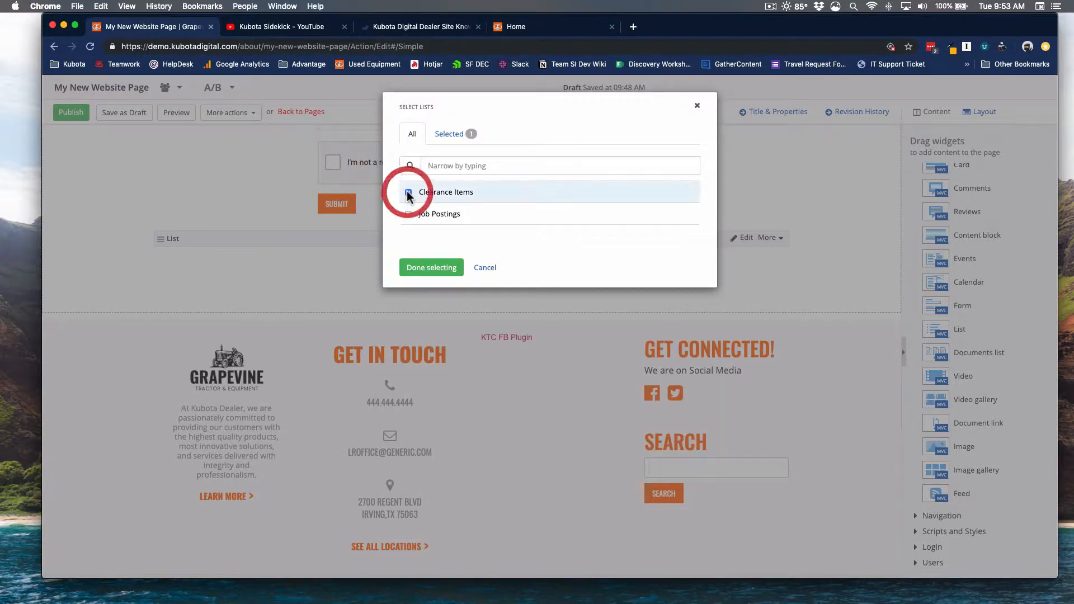
click(436, 268)
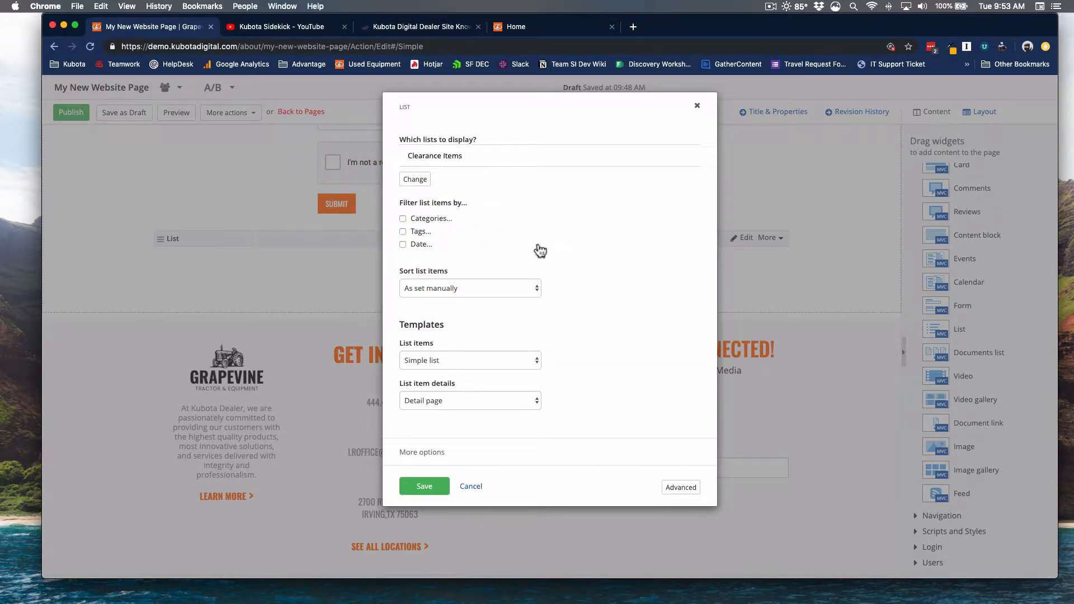
Sort the list items by Last published and save the List widget settings
click(503, 286)
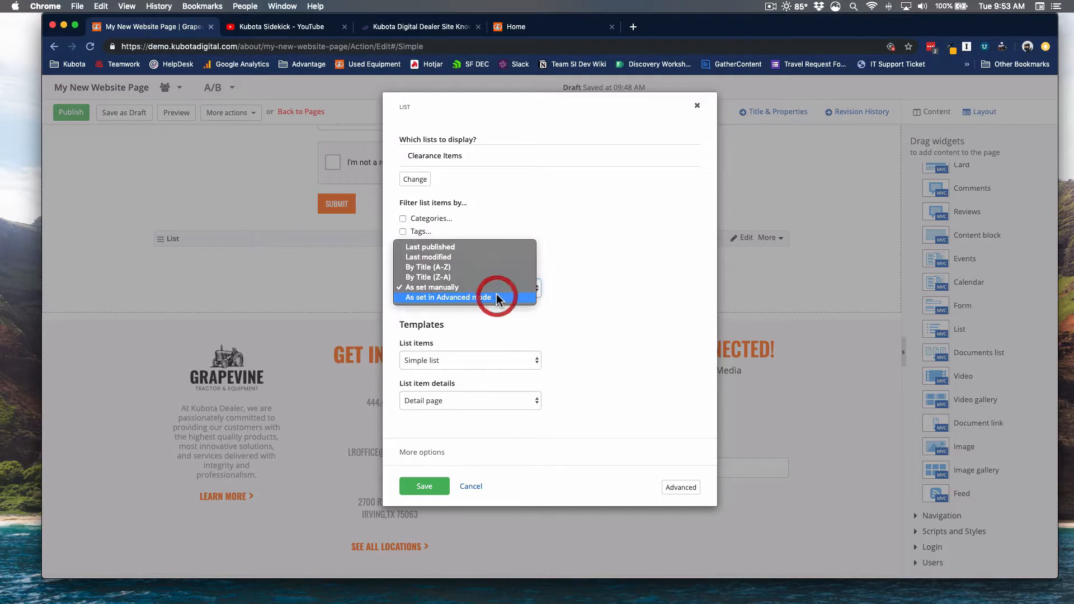
click(498, 264)
click(499, 289)
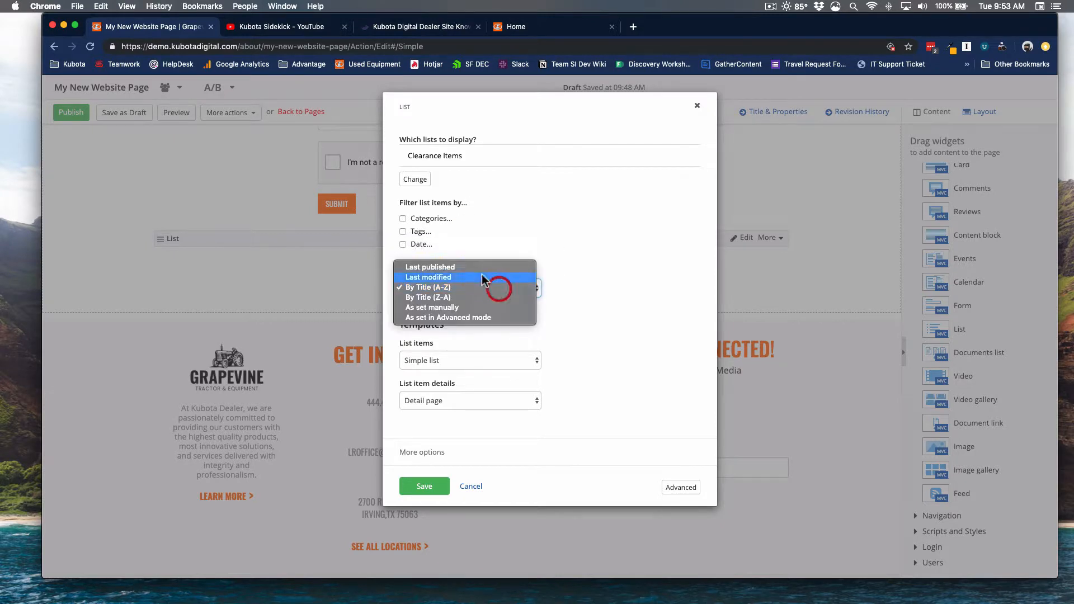
click(481, 267)
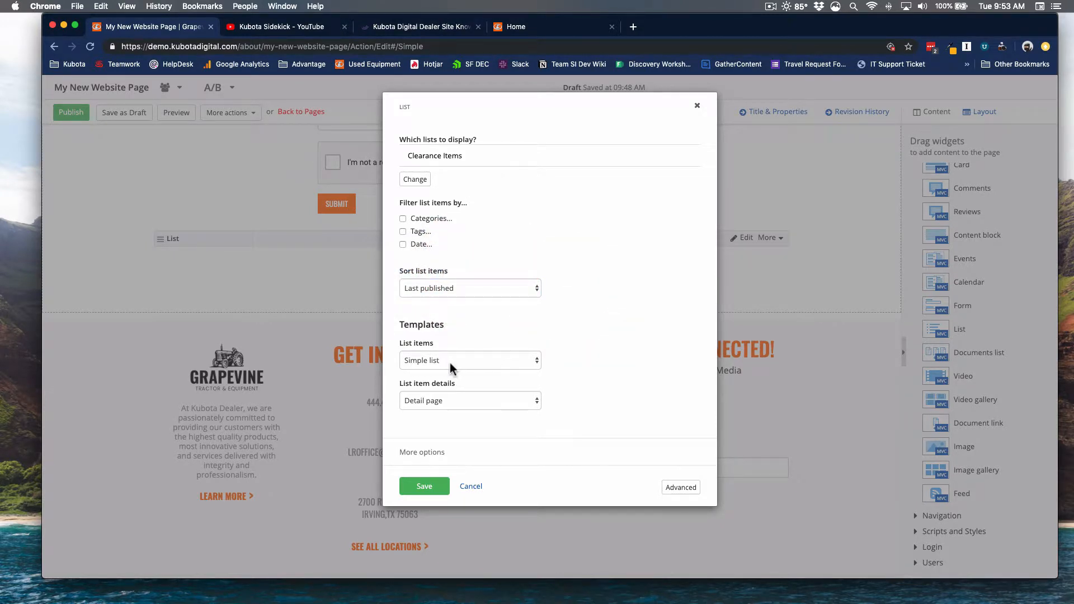
click(428, 489)
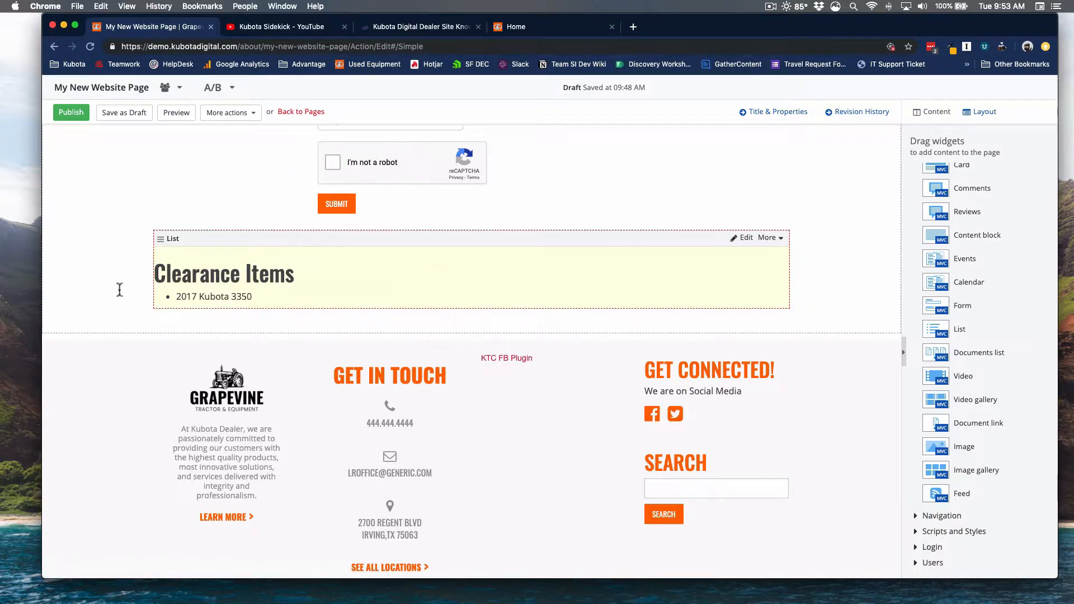
Change the Clearance Items widget's list items template to Expandable list and save it
click(748, 238)
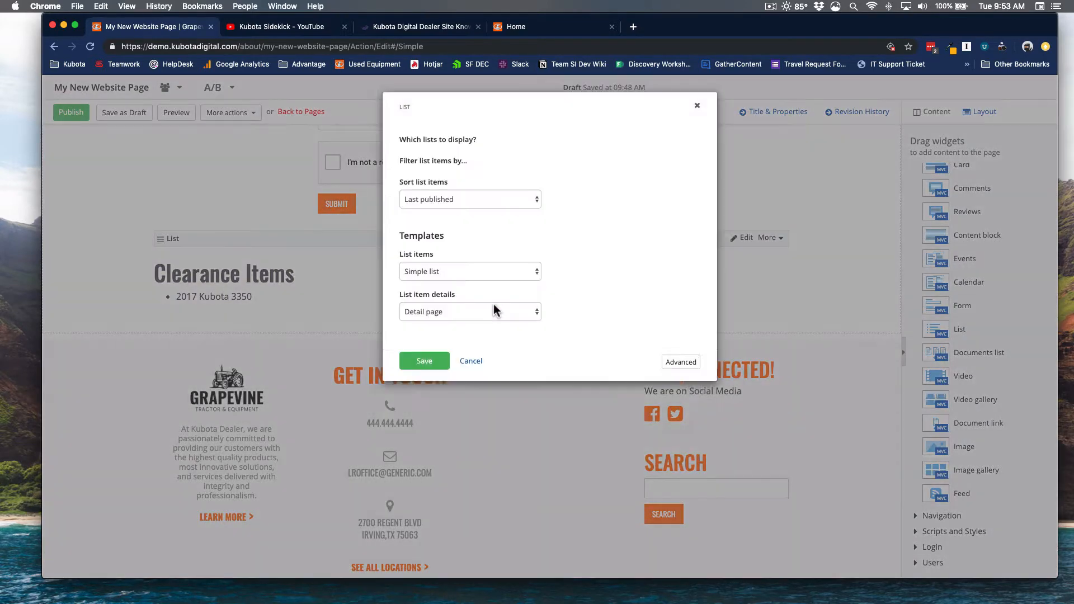
click(465, 360)
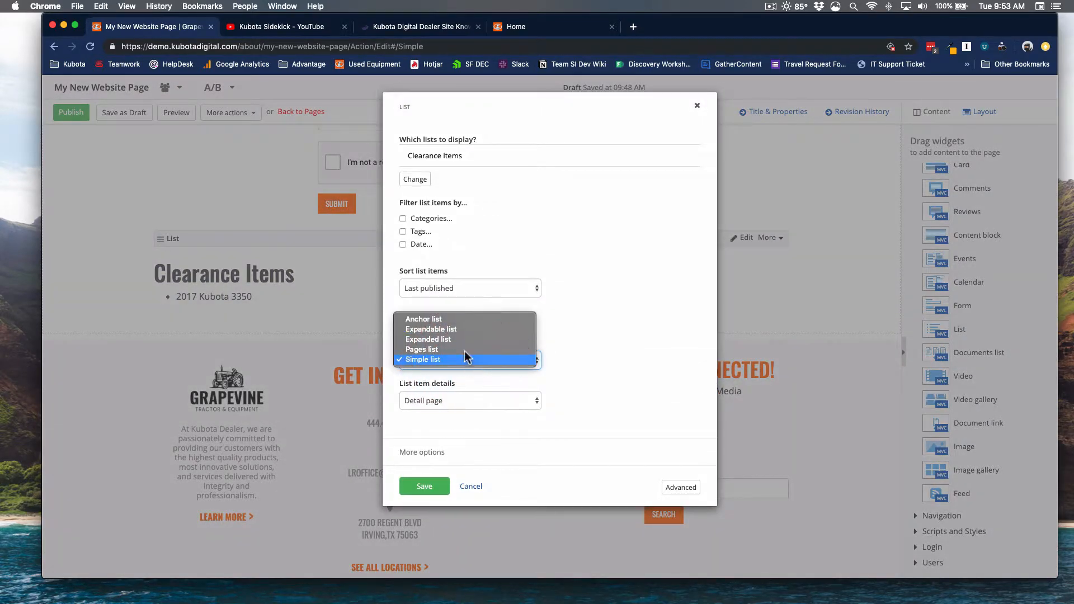
click(462, 331)
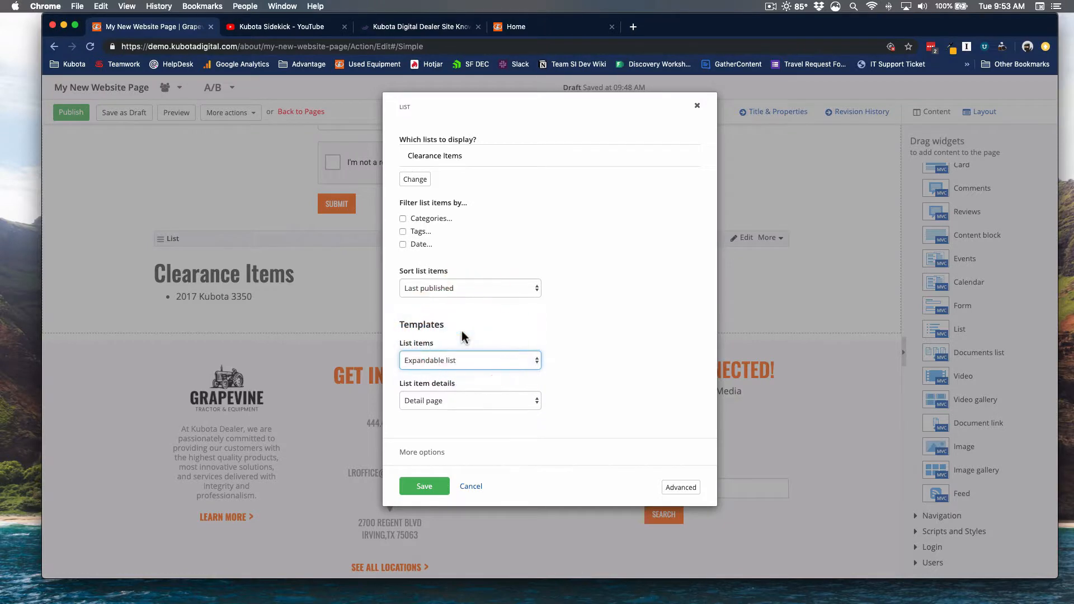
click(425, 484)
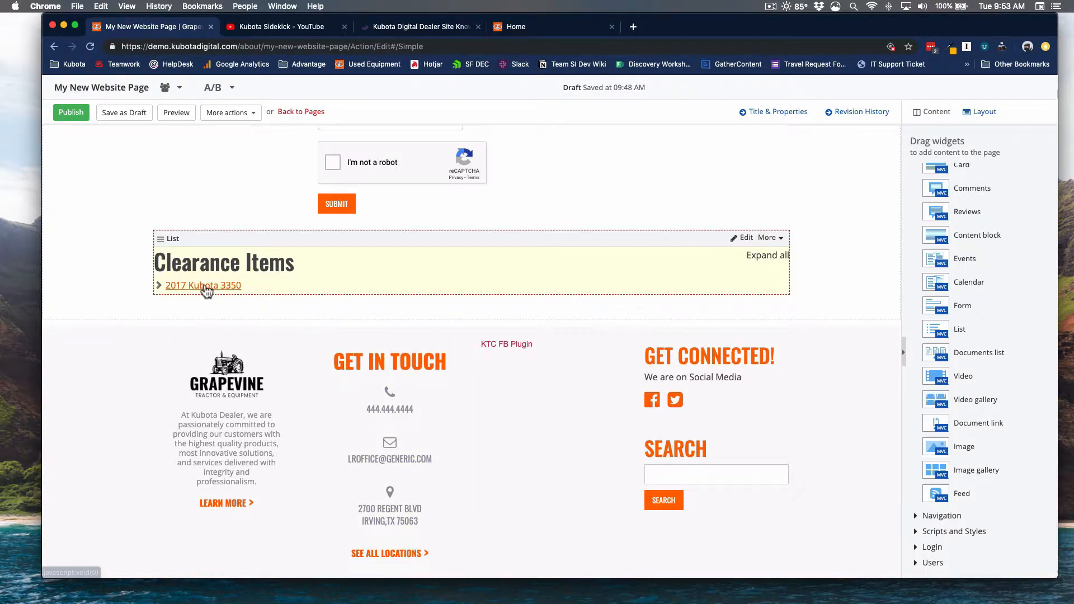
Preview the page and expand the 2017 Kubota 3350 entry under Clearance Items to read its details
click(177, 114)
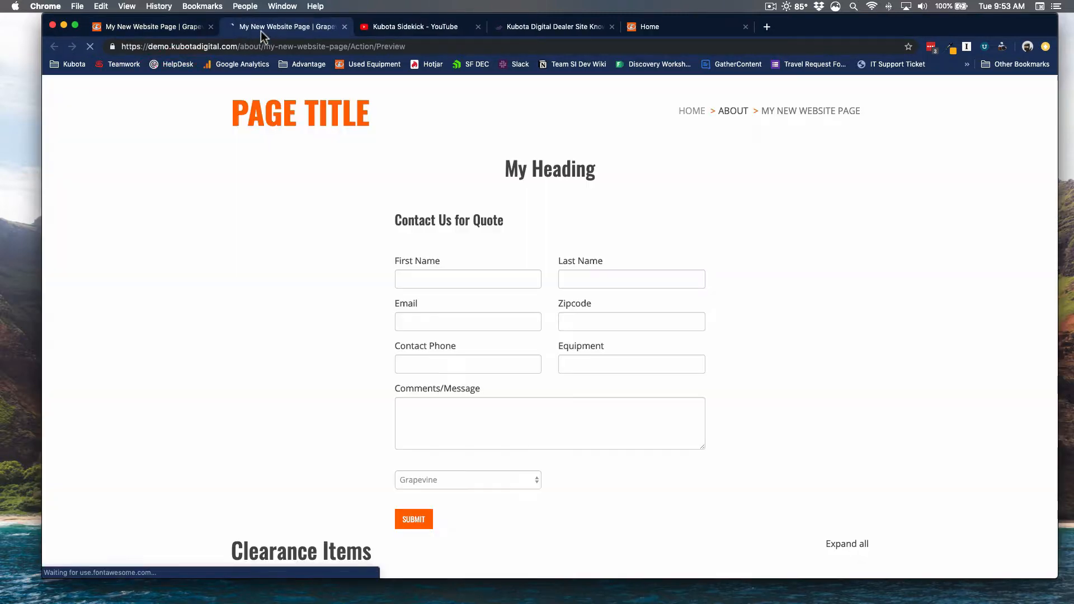
scroll(441, 330, down, 4)
scroll(441, 331, down, 5)
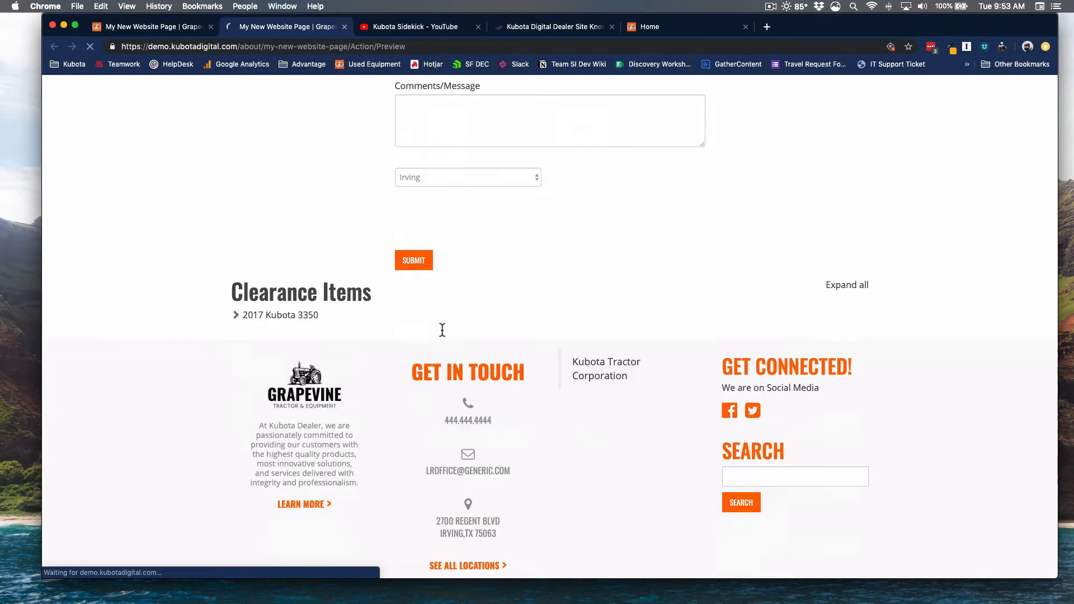
click(236, 279)
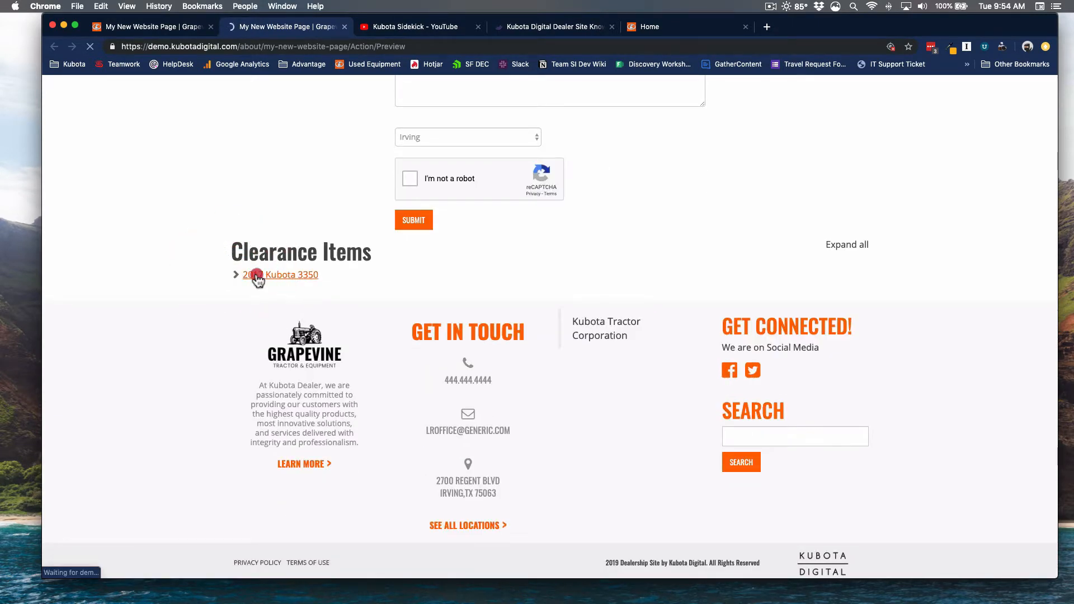
click(256, 278)
click(252, 290)
triple_click(252, 291)
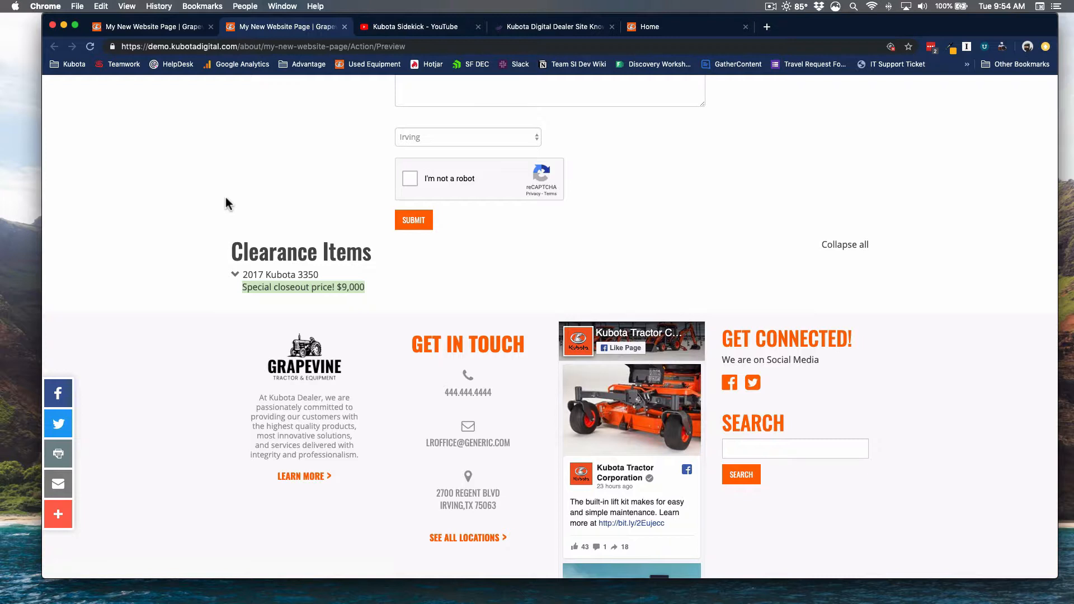
Collapse the 2017 Kubota 3350 entry, expand all clearance items, review the page up to its header, and close the preview
click(231, 274)
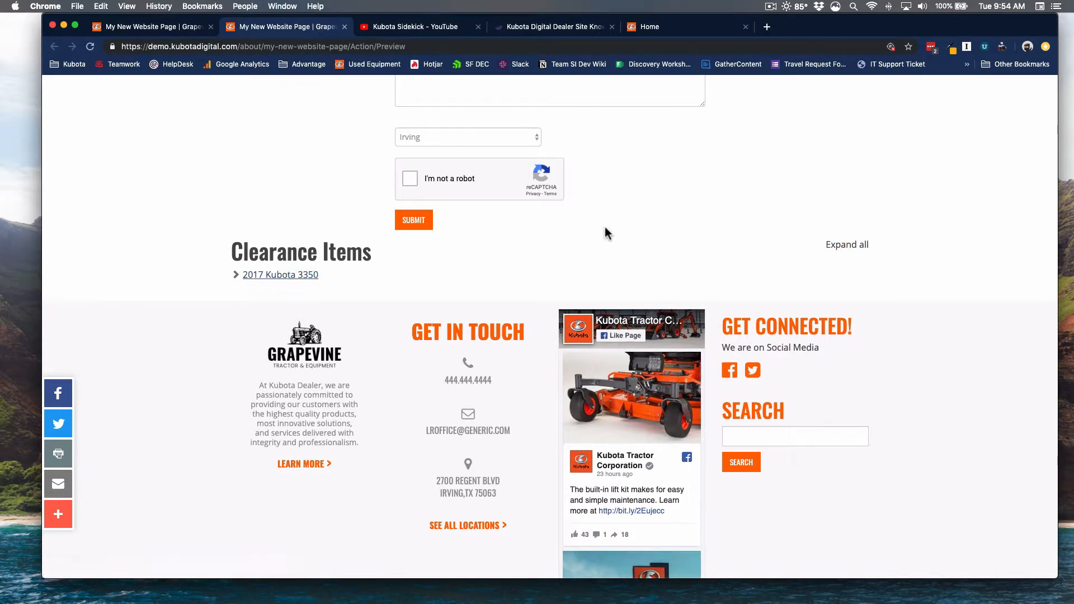
click(851, 246)
scroll(834, 269, down, 6)
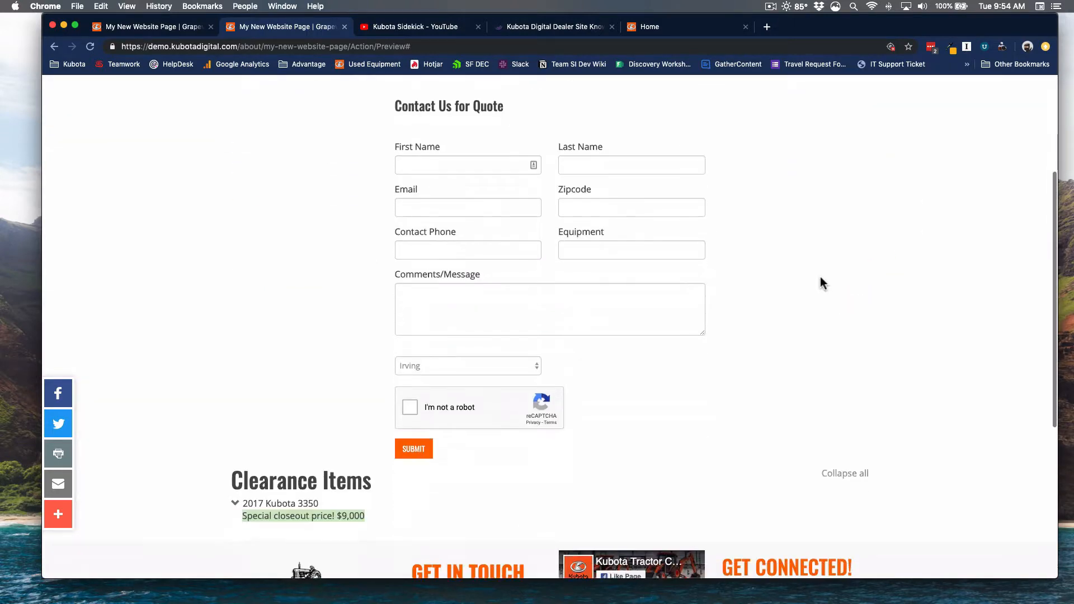
click(317, 345)
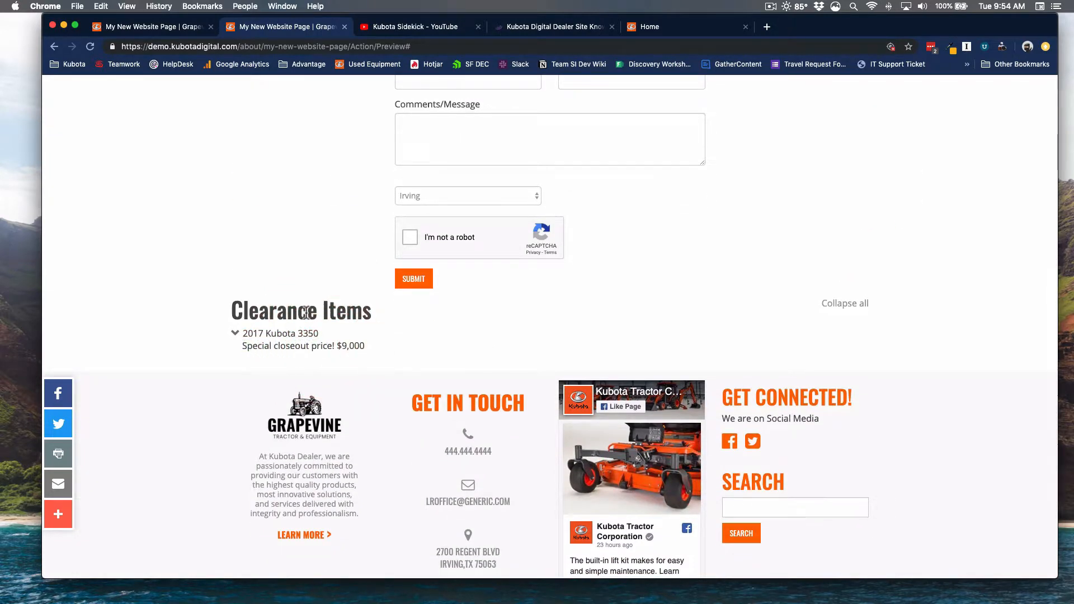
scroll(364, 300, up, 15)
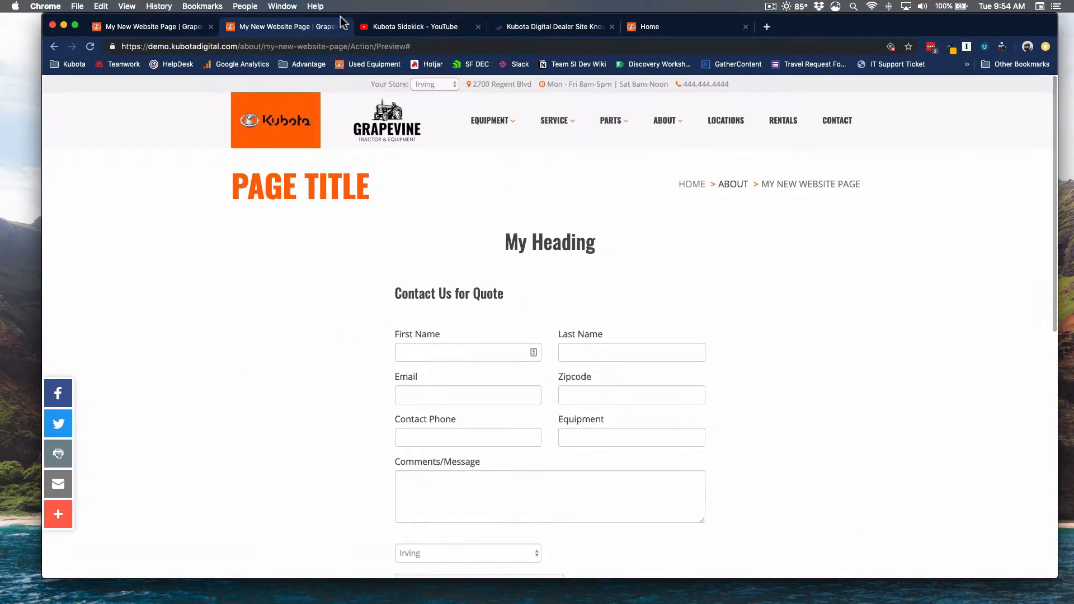
click(345, 27)
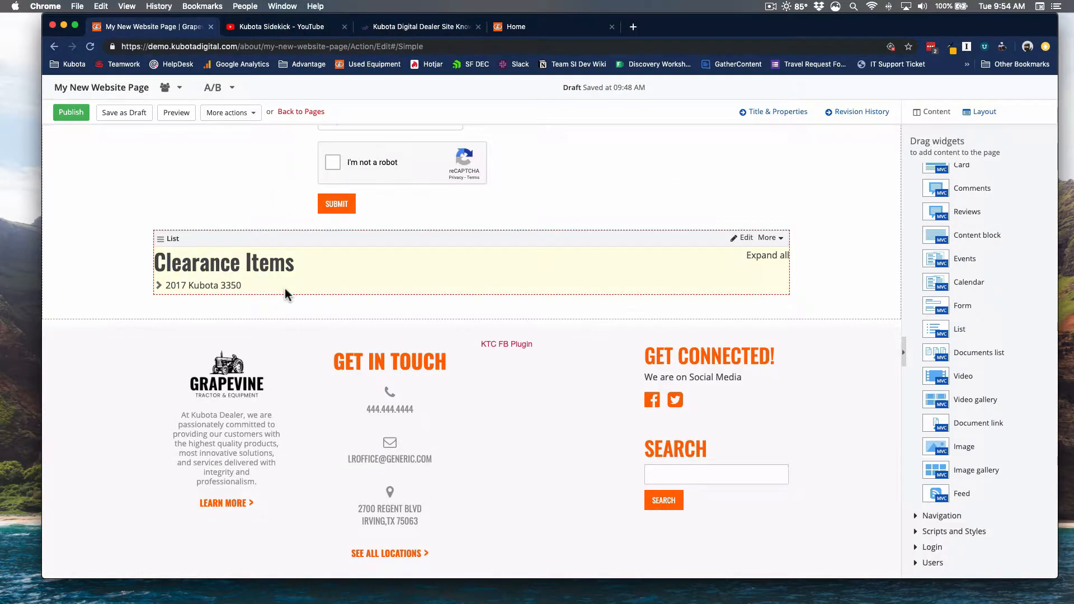
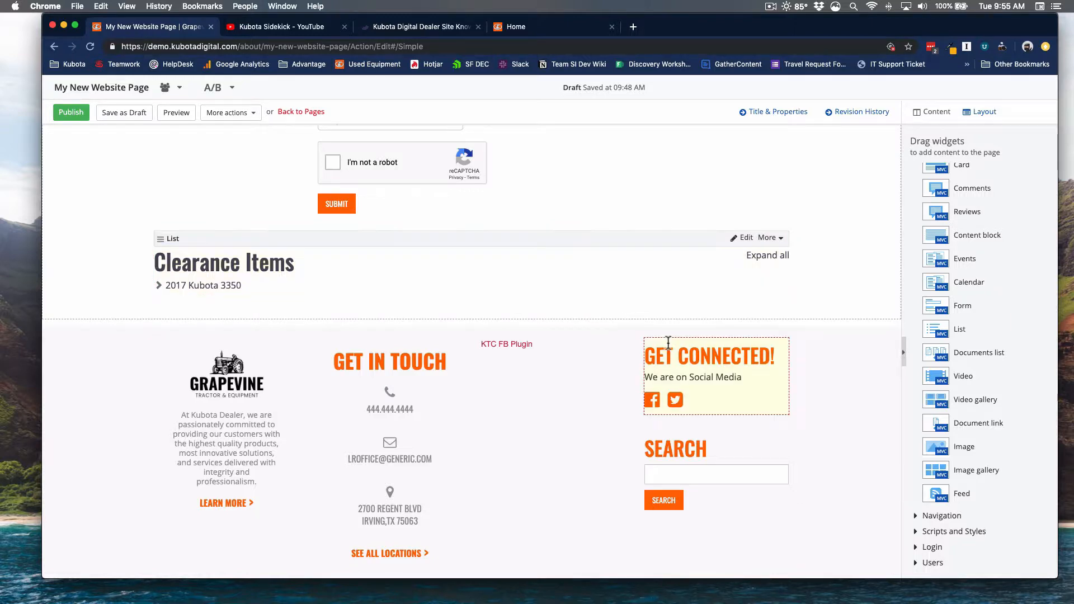
Delete the Clearance Items List widget from the page
click(768, 238)
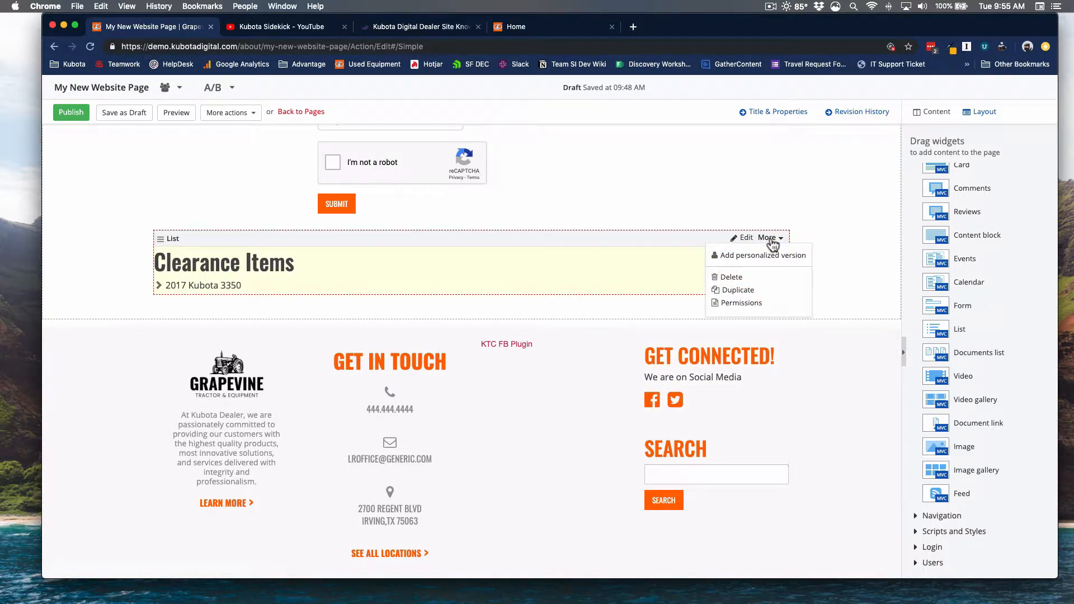
click(744, 278)
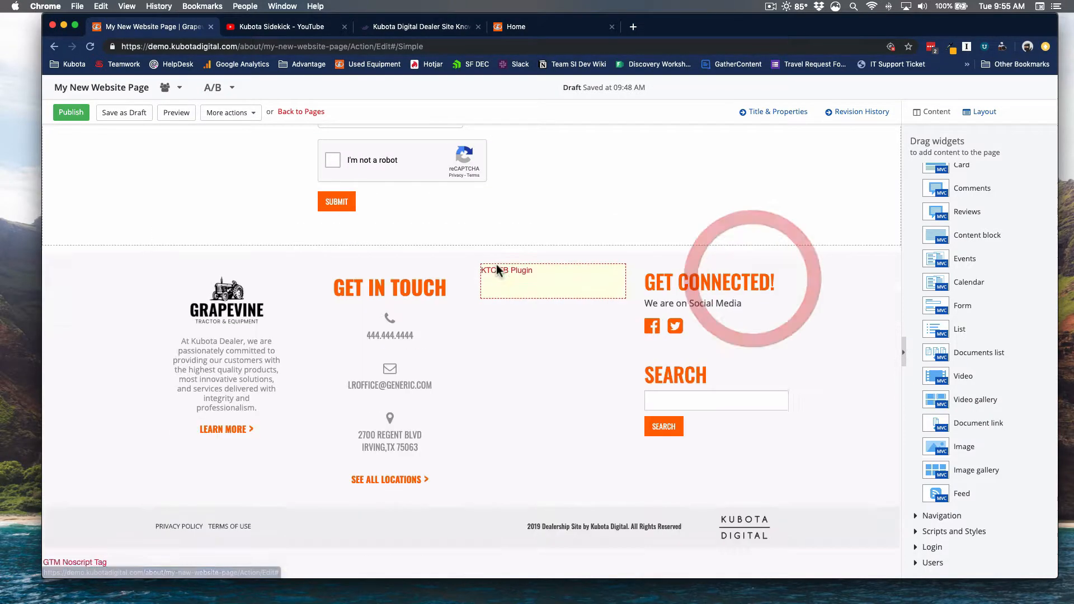
scroll(496, 264, up, 4)
scroll(515, 255, down, 1)
scroll(795, 267, down, 3)
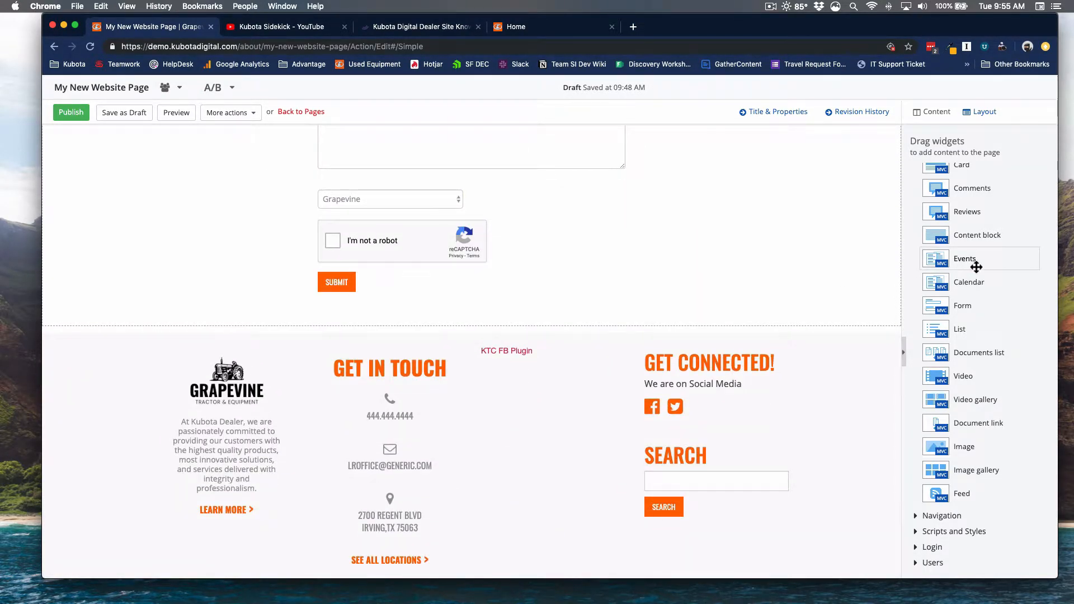
Add a Card widget between the My Heading content block and the three-column layout, and open its content settings
scroll(641, 261, up, 1)
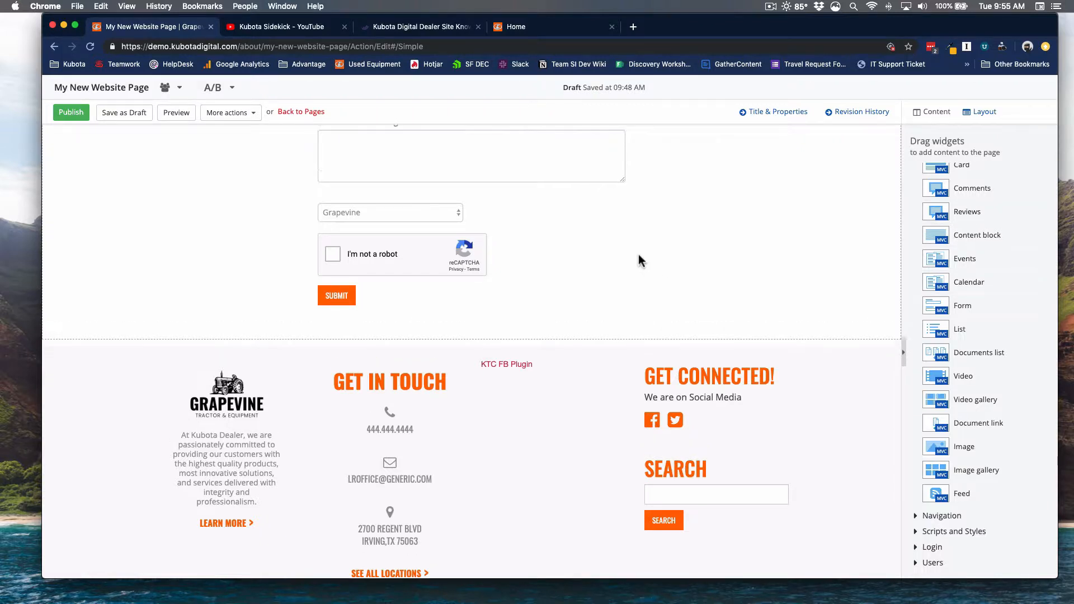
scroll(641, 261, up, 5)
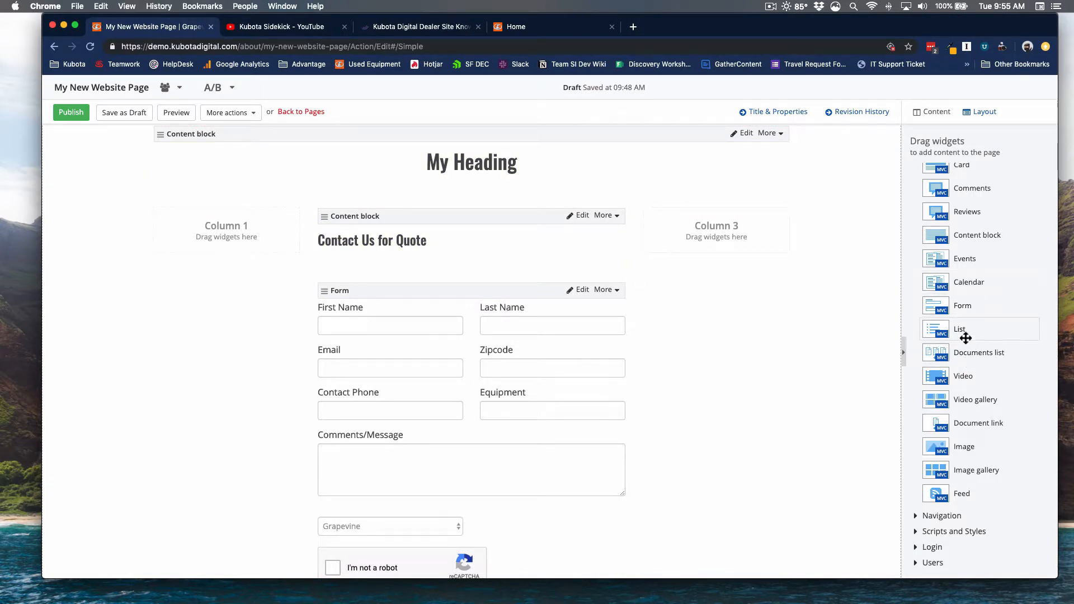
scroll(972, 291, up, 3)
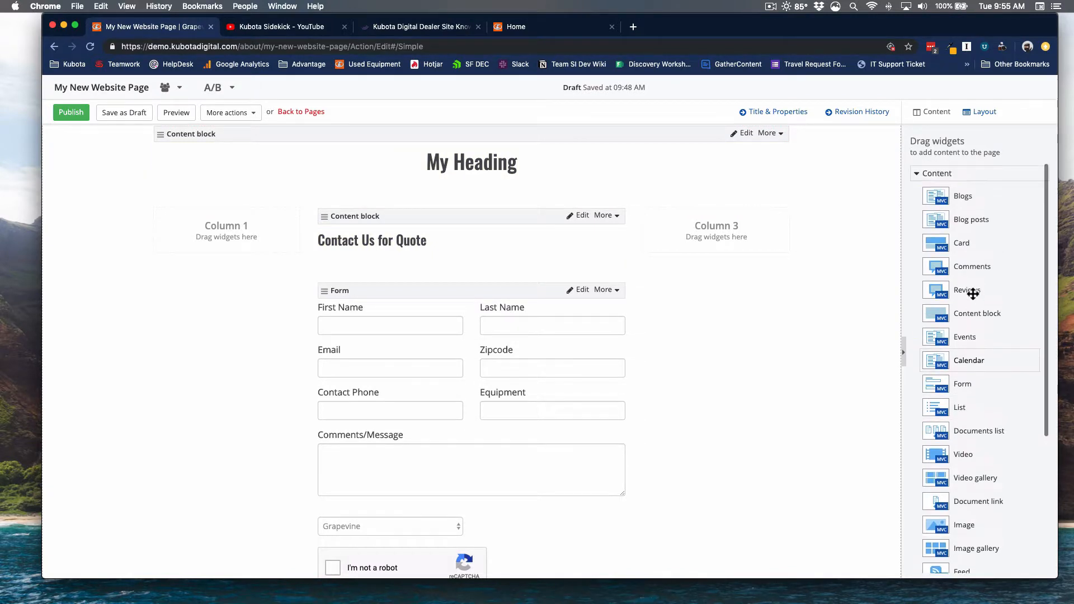
drag(963, 244, 465, 227)
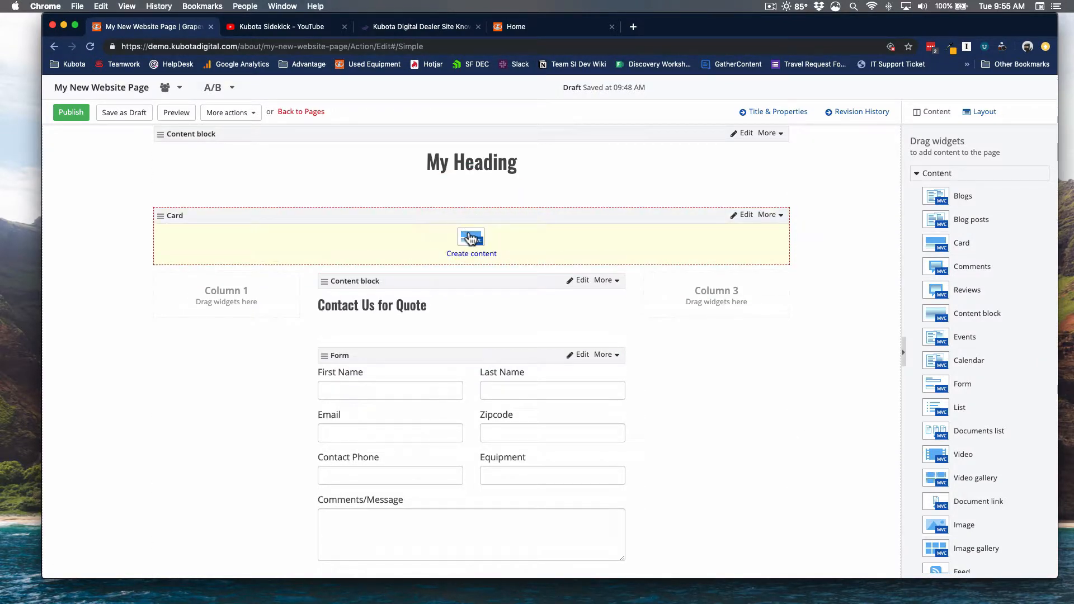
click(470, 238)
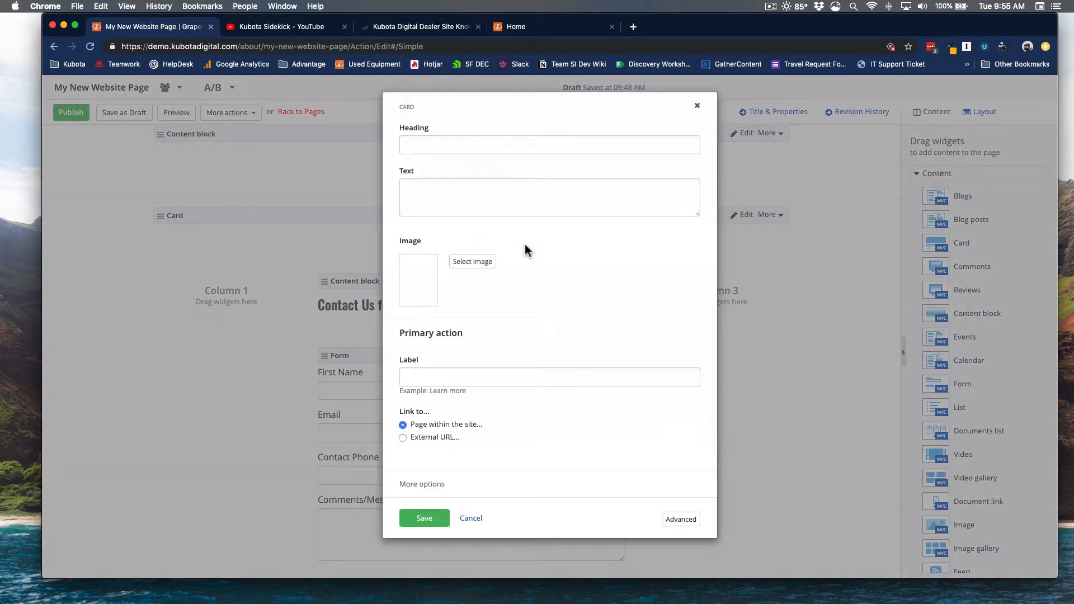
Set the card's heading to "We're open 25/8!" and its text to "Subtext for my card"
click(491, 149)
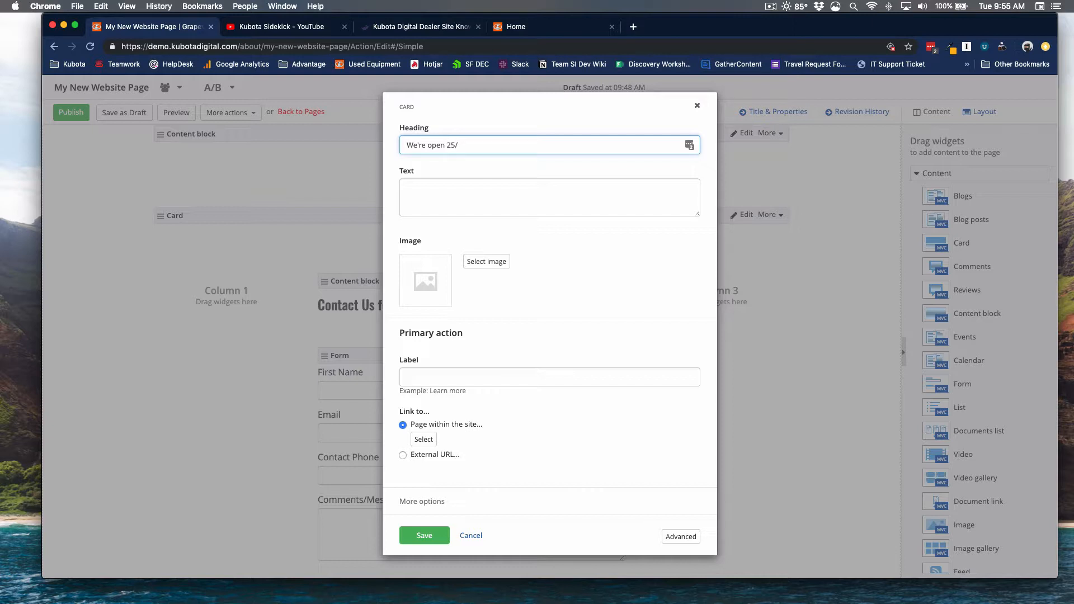
click(446, 192)
text(Subtext for my card)
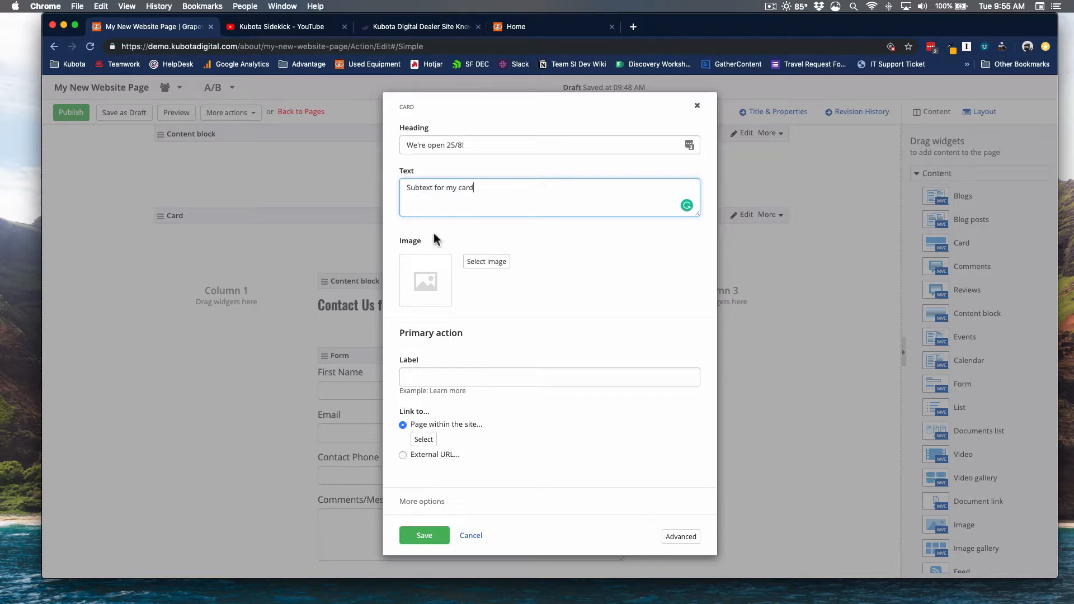
Choose the orange excavator picture from the Headline Images library as the card's image
click(473, 264)
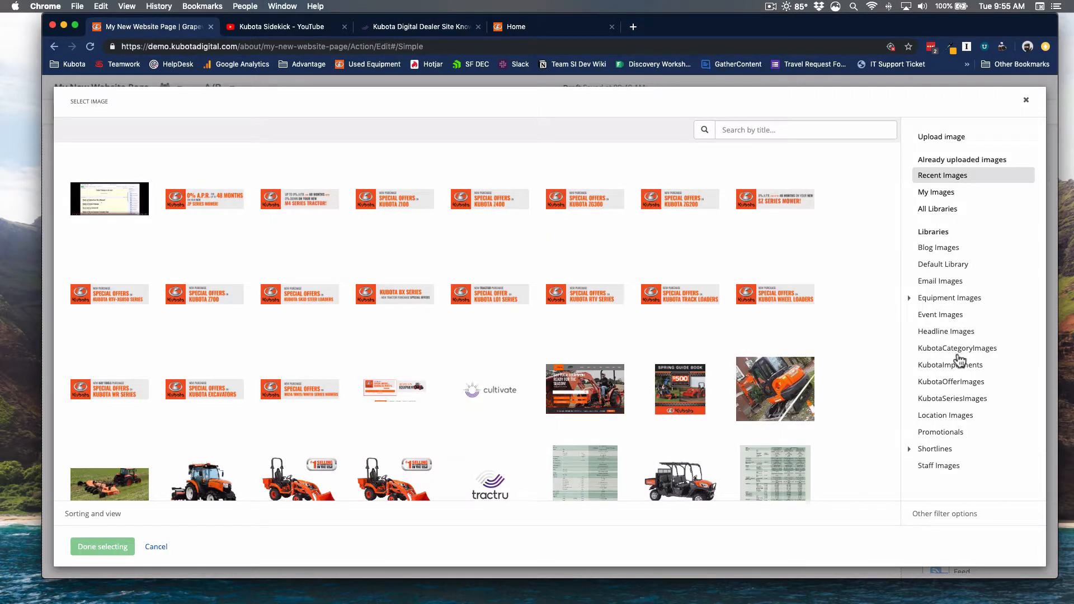
click(945, 334)
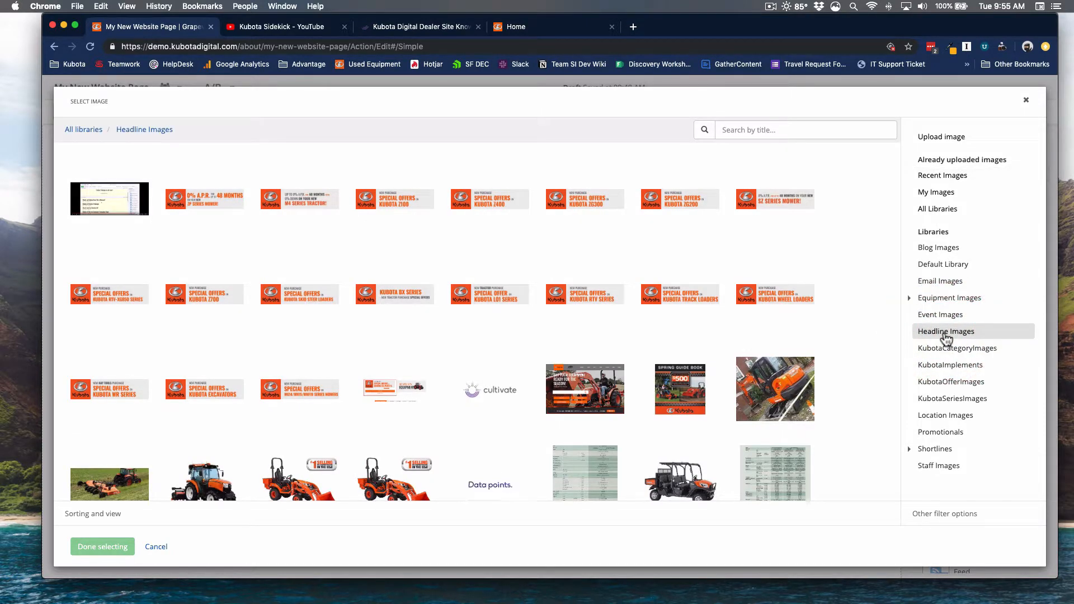
click(945, 336)
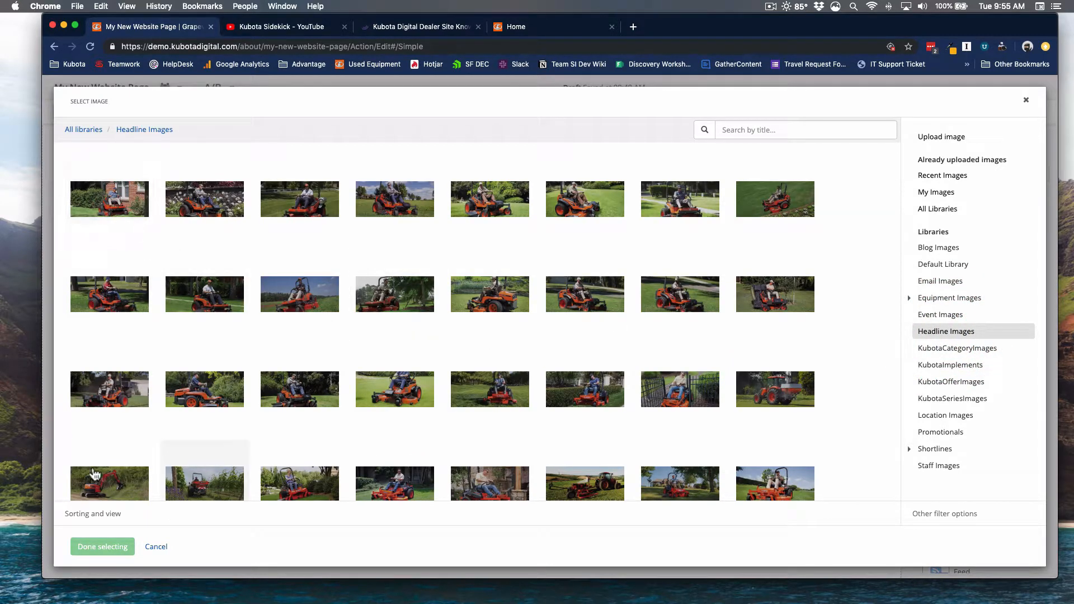
click(74, 470)
click(114, 553)
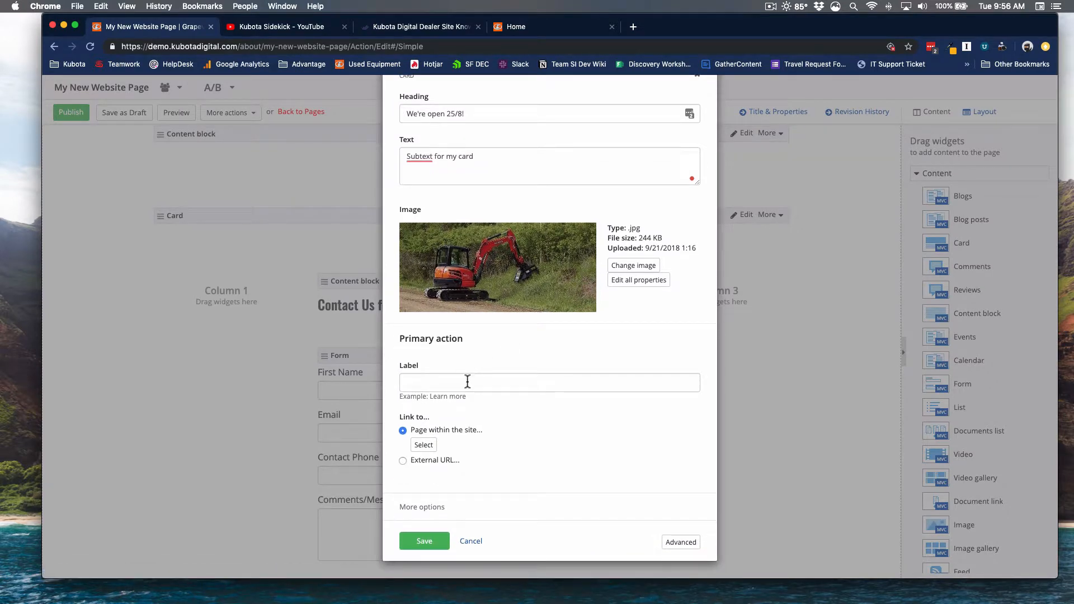
Label the card's primary action "Learn More" and link it to the Kubota page under Equipment
click(468, 381)
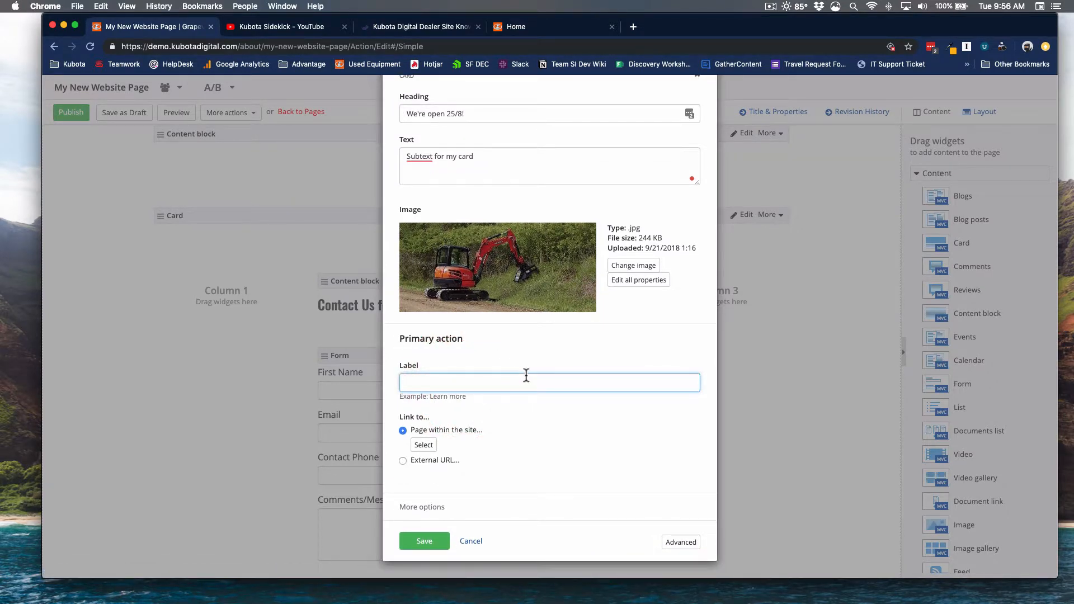
text(Learn More)
click(424, 444)
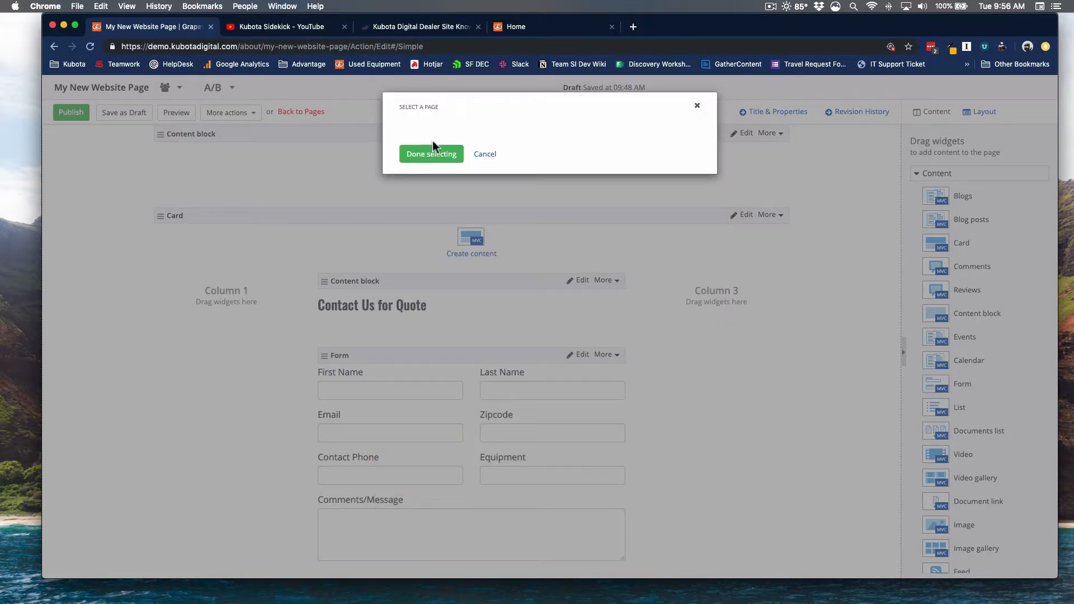
click(409, 191)
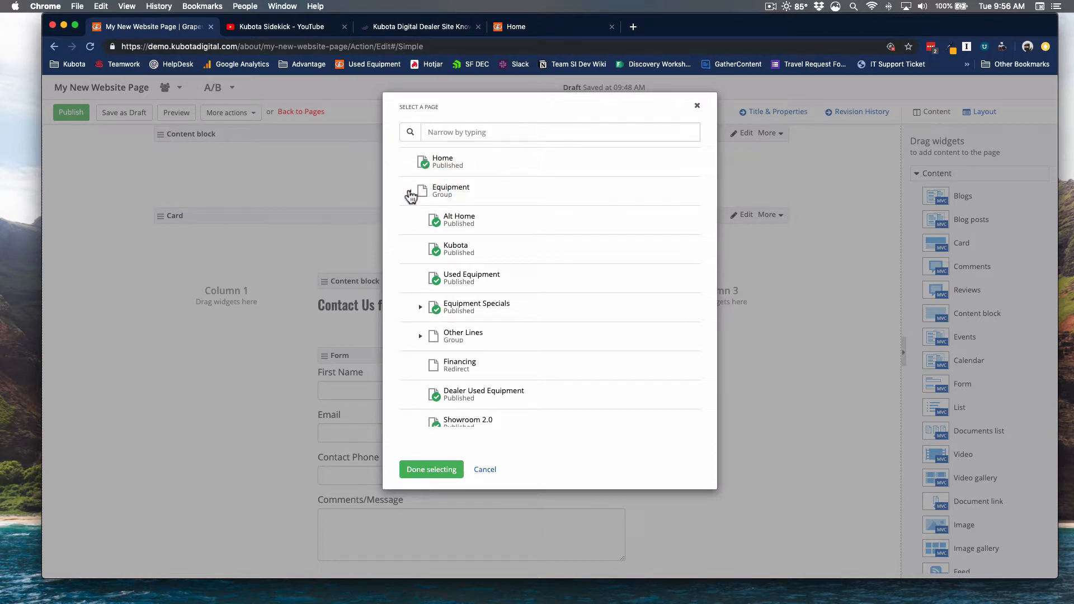
click(455, 249)
click(436, 470)
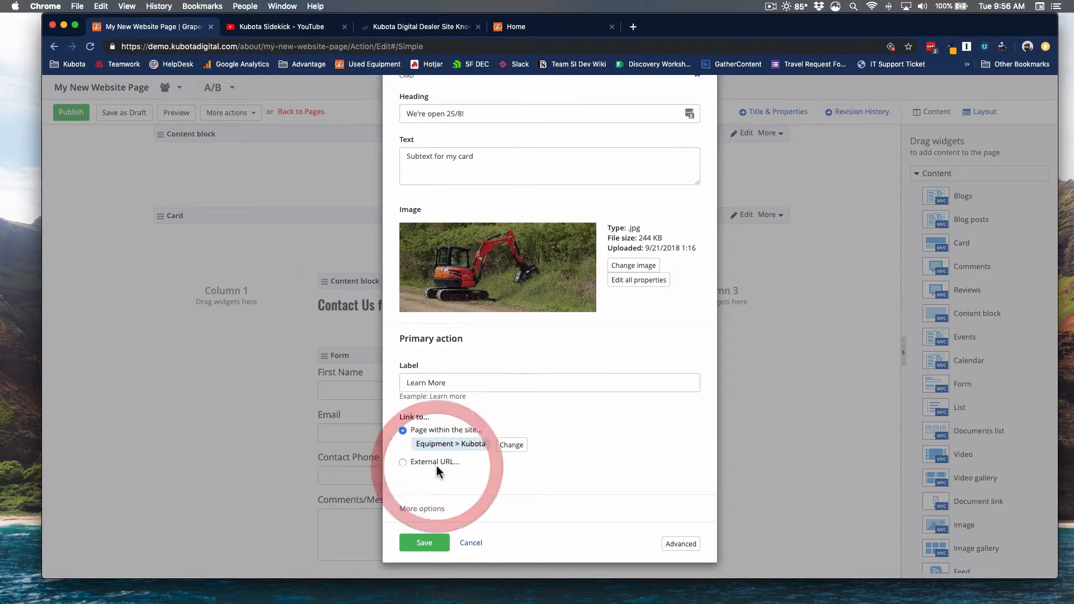
Keep the default Card template in the card's additional options and save the widget
click(442, 509)
scroll(536, 338, down, 3)
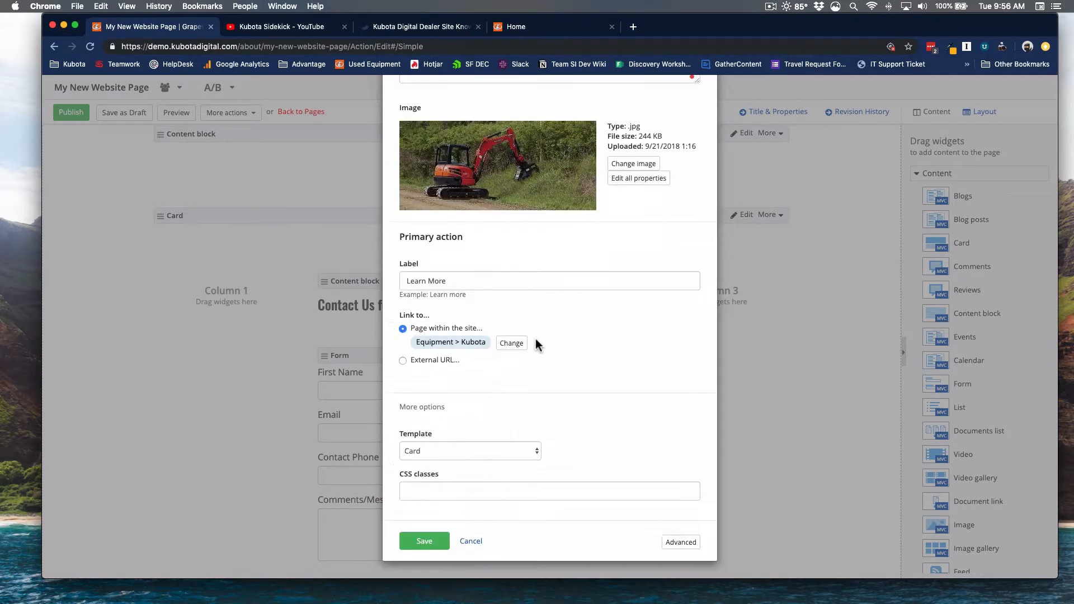
click(478, 457)
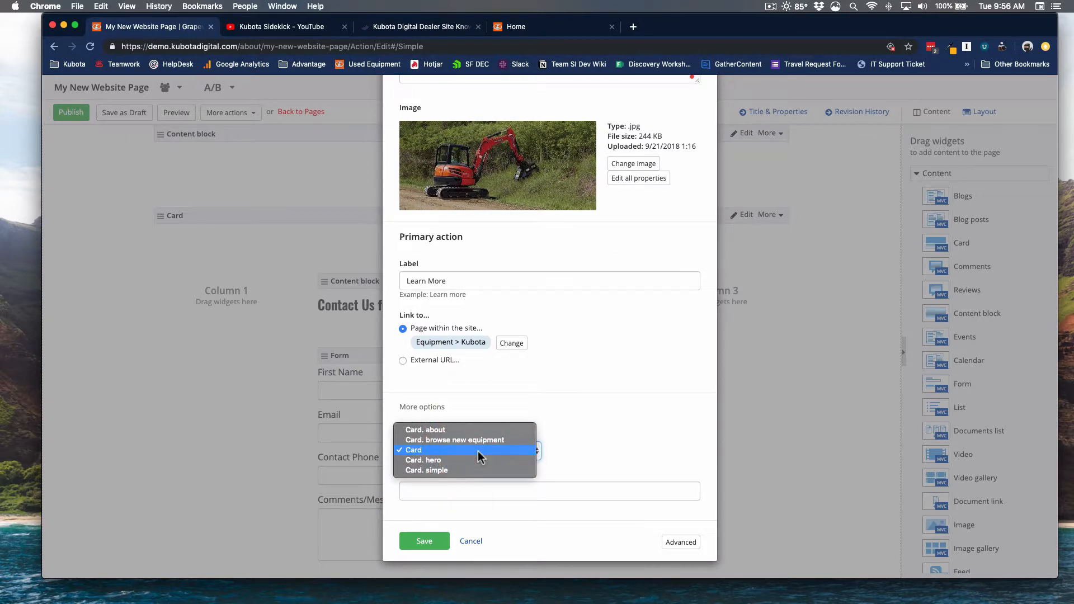
click(445, 451)
click(428, 541)
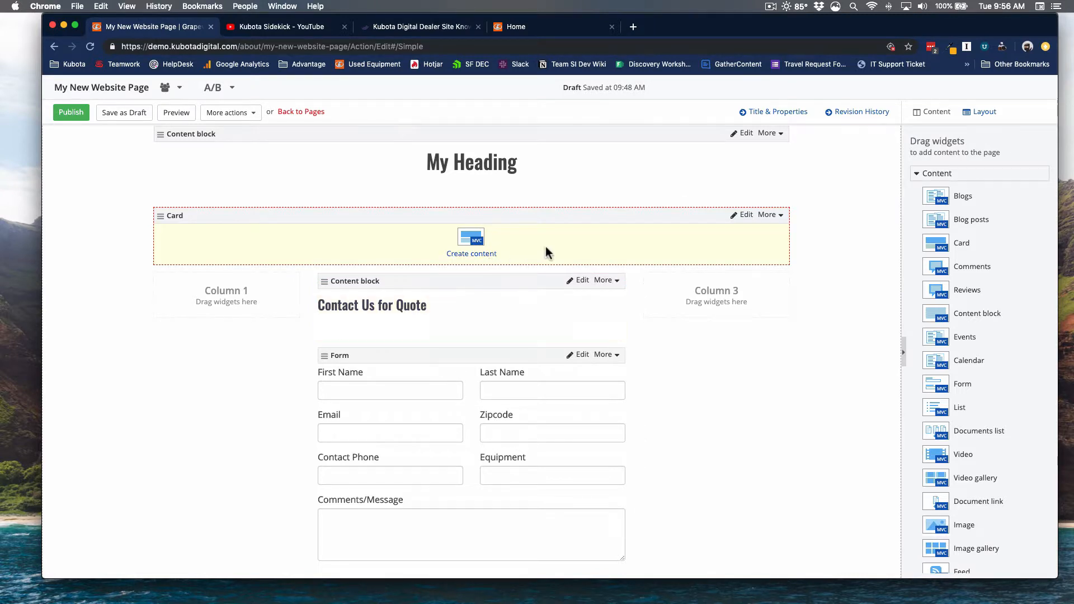
Preview the page, examine the card's image, heading, subtext and Learn More link, and close the preview
click(176, 113)
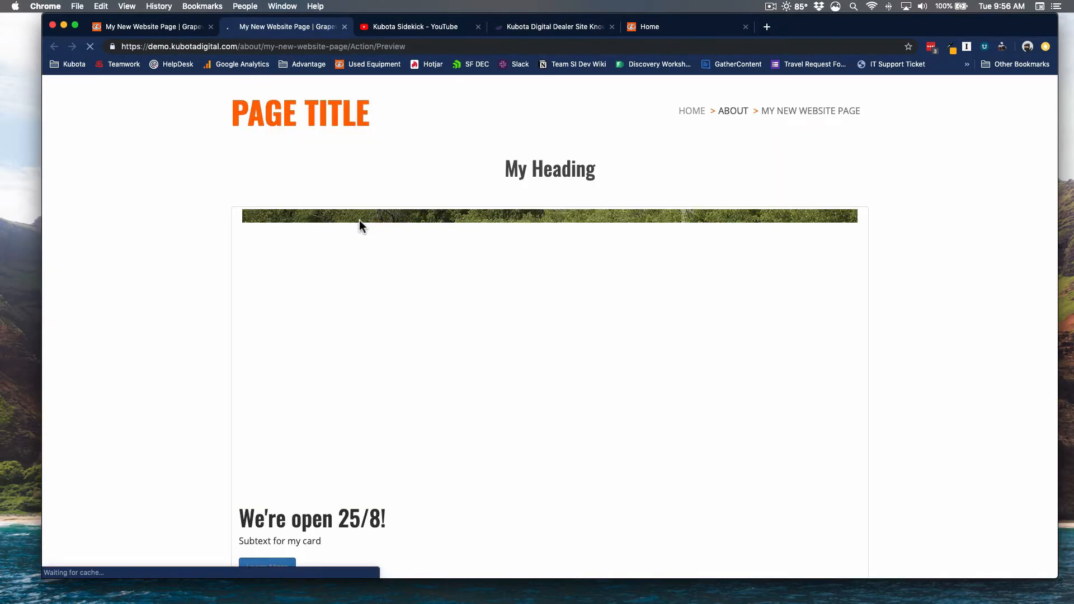
scroll(446, 241, down, 3)
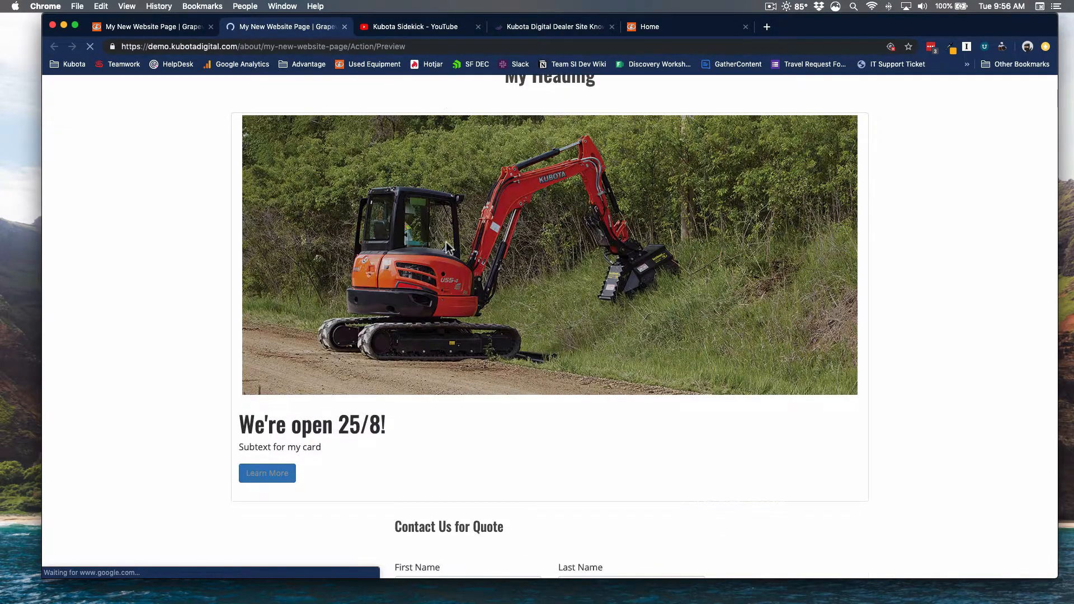
scroll(445, 242, up, 2)
scroll(649, 350, down, 3)
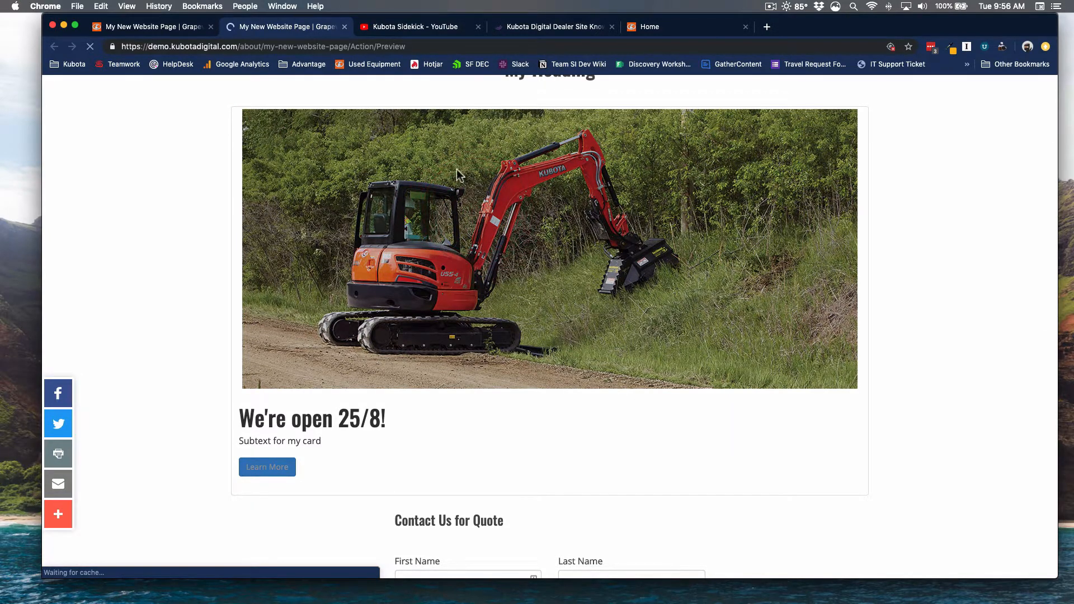
drag(421, 405, 250, 415)
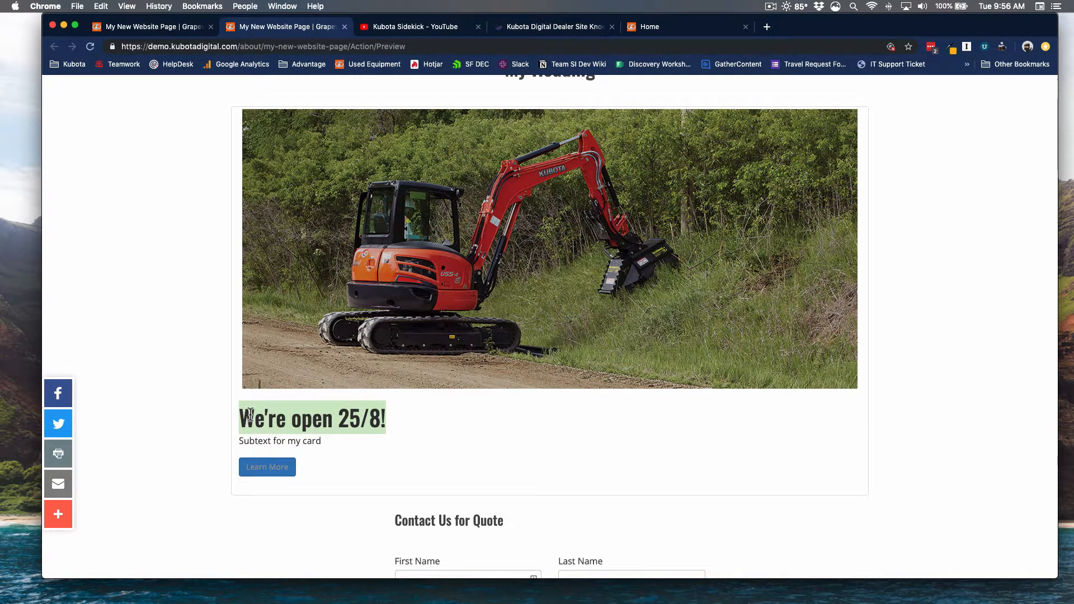
triple_click(278, 440)
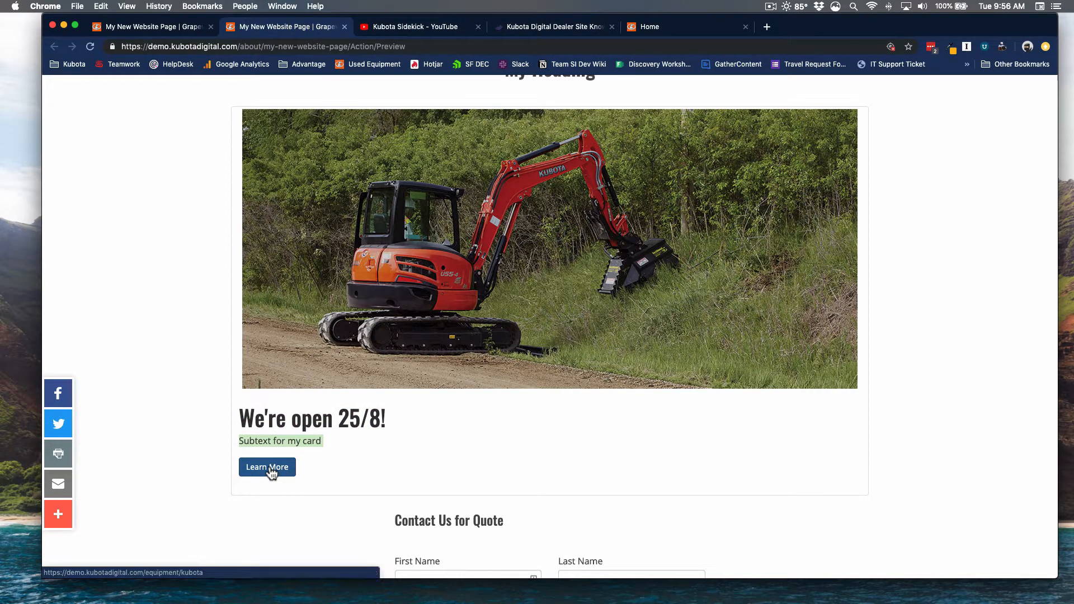
click(185, 27)
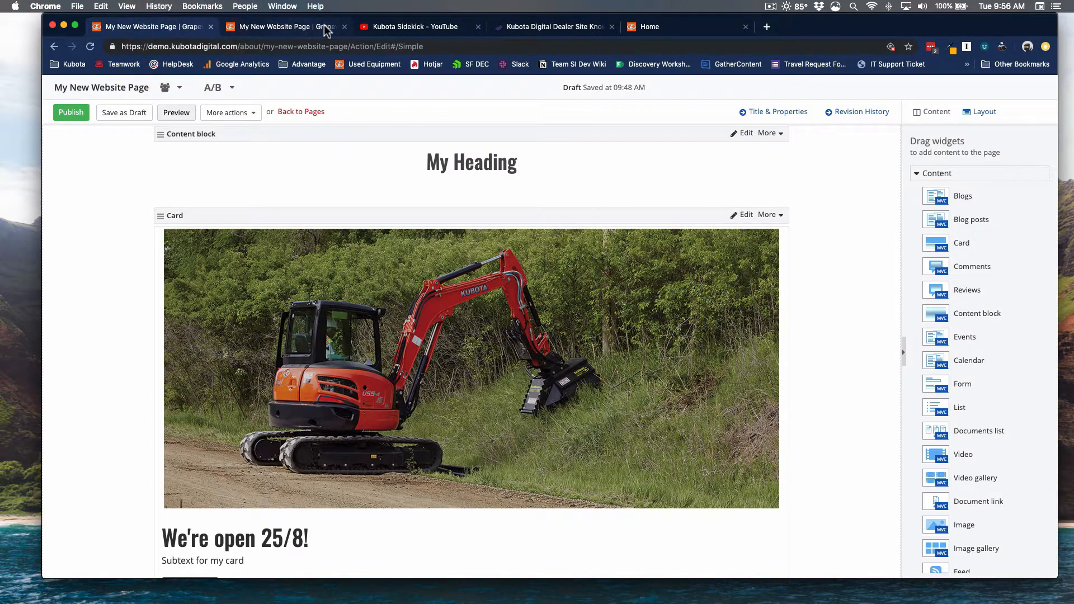
click(345, 27)
Change the card widget's template to "Card. about" and save it
right_click(737, 212)
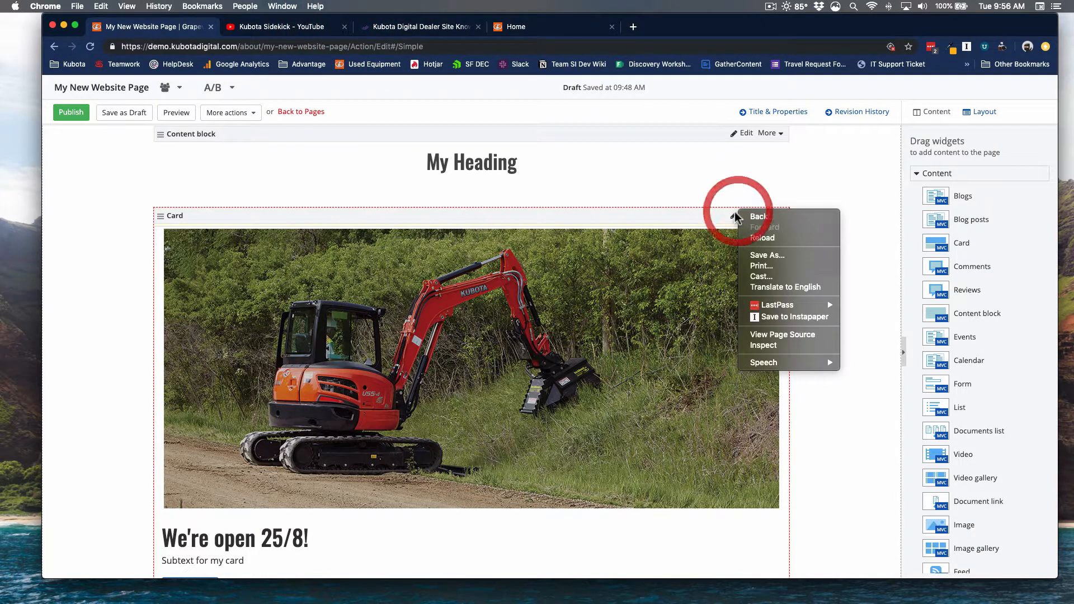
click(731, 214)
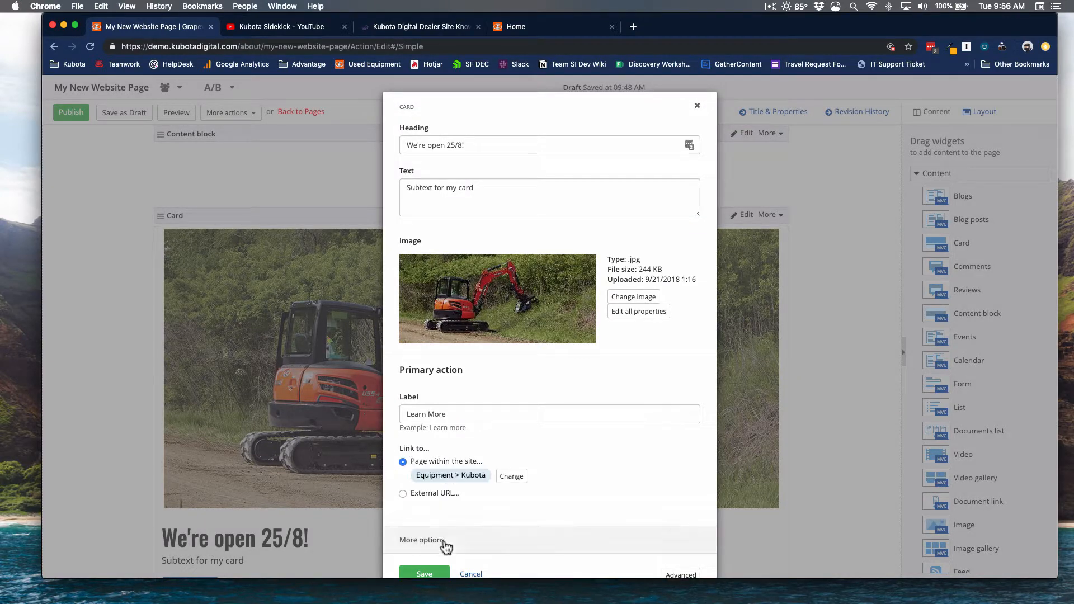
click(443, 542)
scroll(507, 453, down, 5)
click(493, 458)
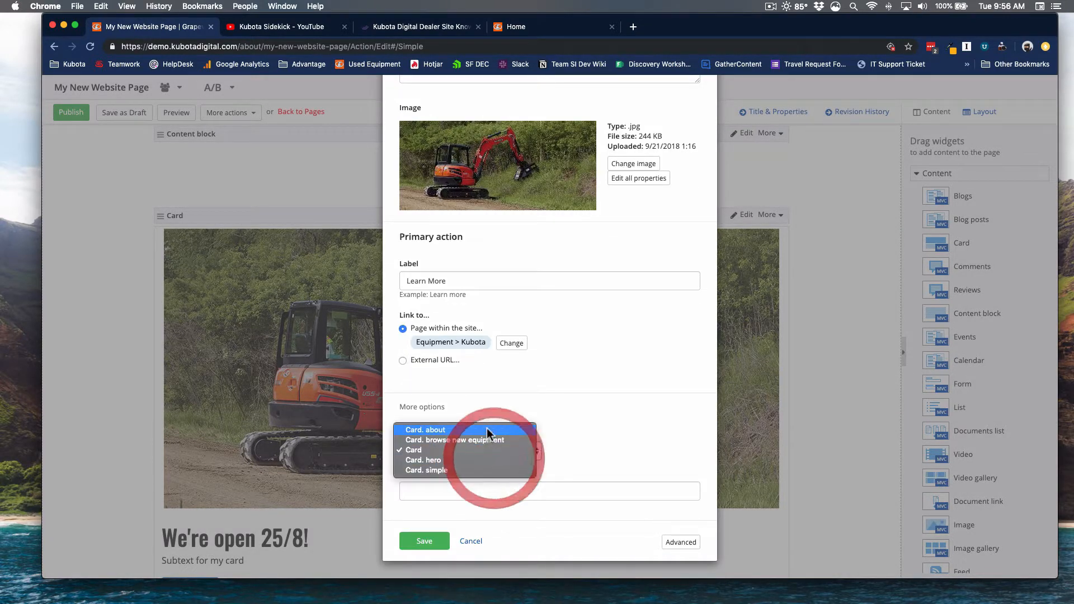
click(488, 427)
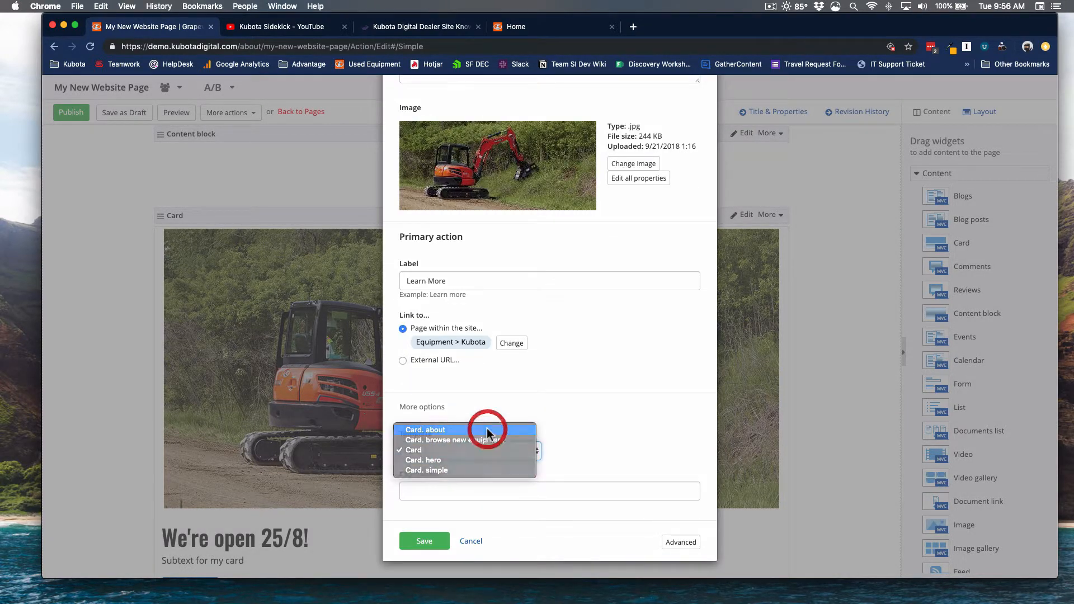
click(424, 542)
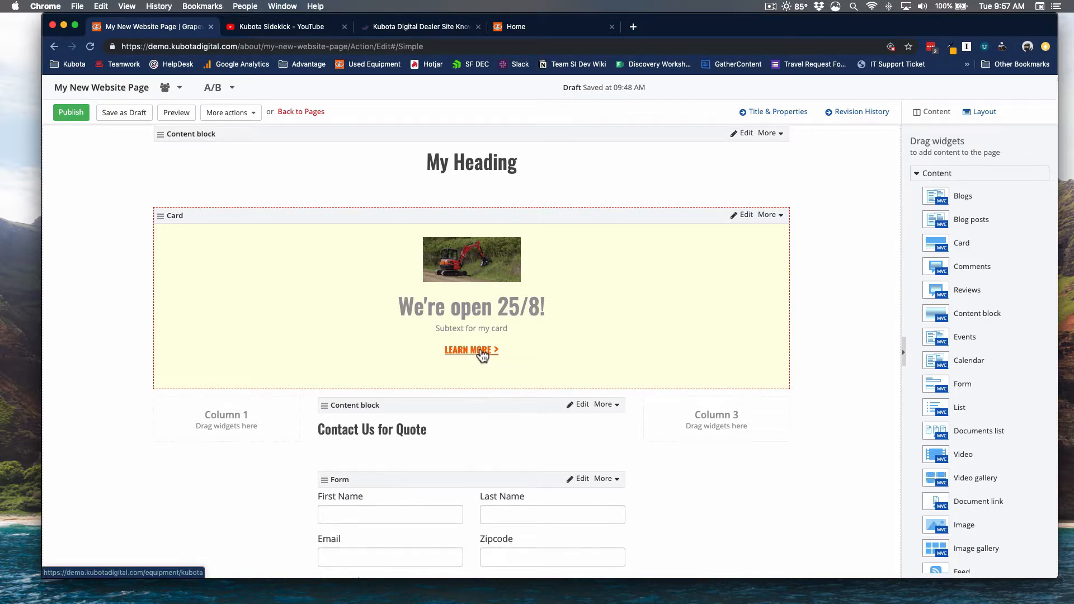
Switch the card widget's template to "Card. browse new equipment", save it, and review the card on the page
click(738, 217)
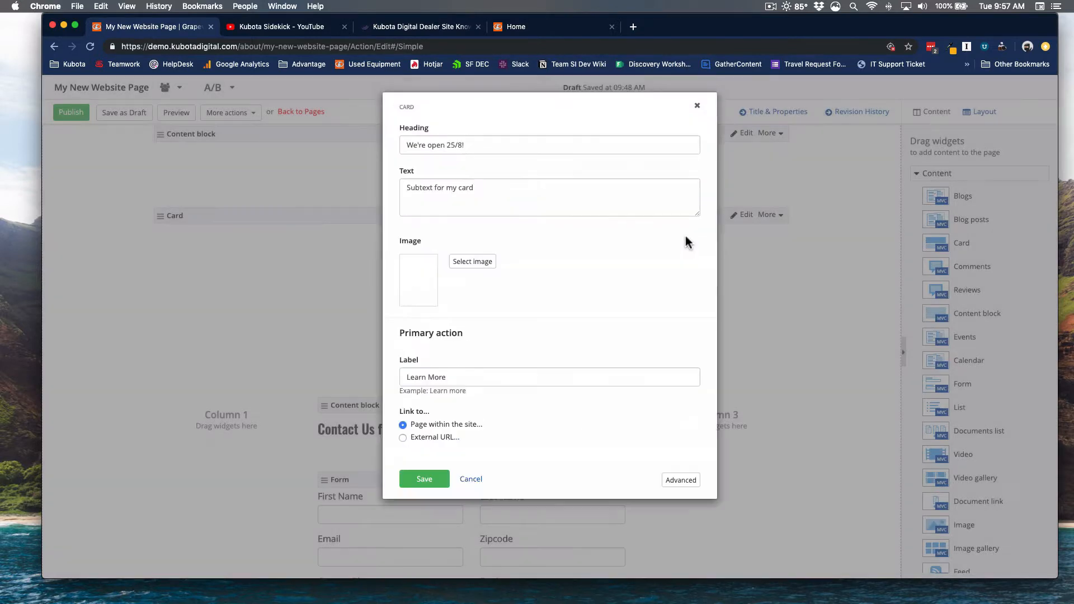
scroll(536, 328, down, 1)
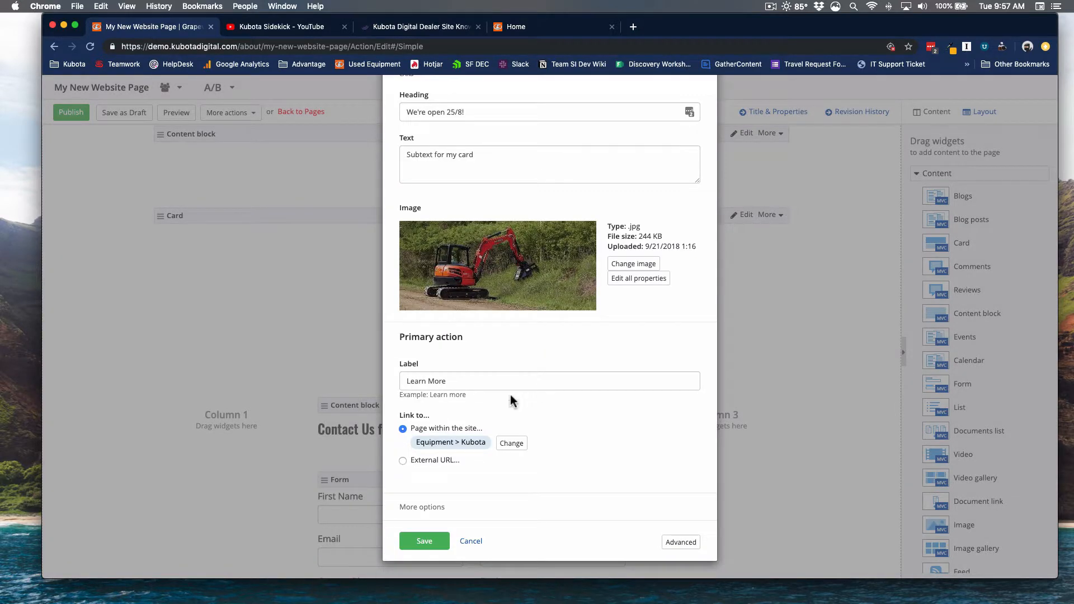
click(438, 509)
scroll(464, 443, down, 3)
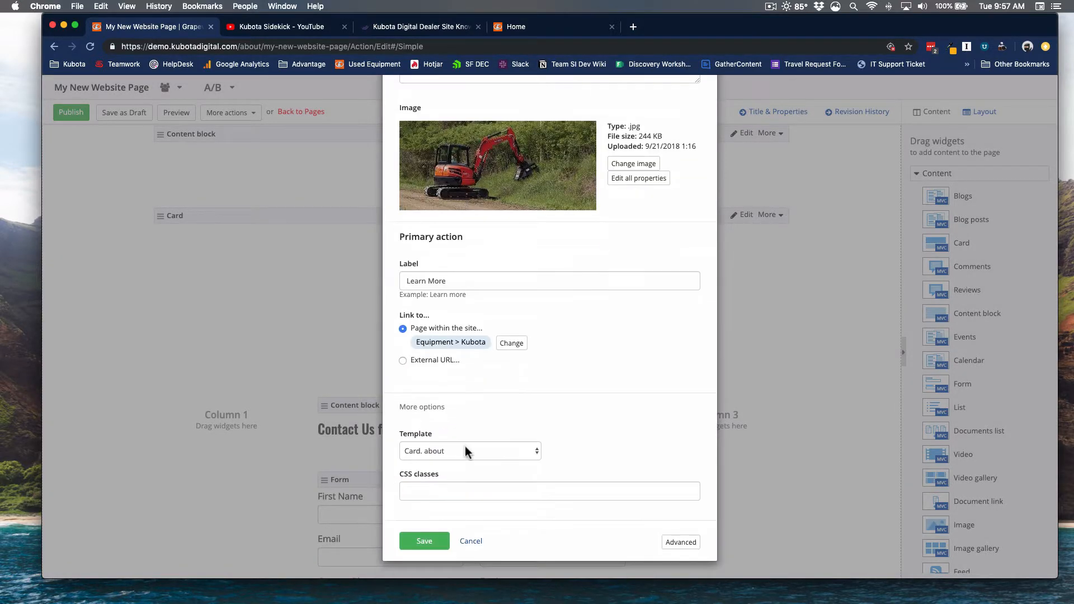
click(465, 448)
click(462, 461)
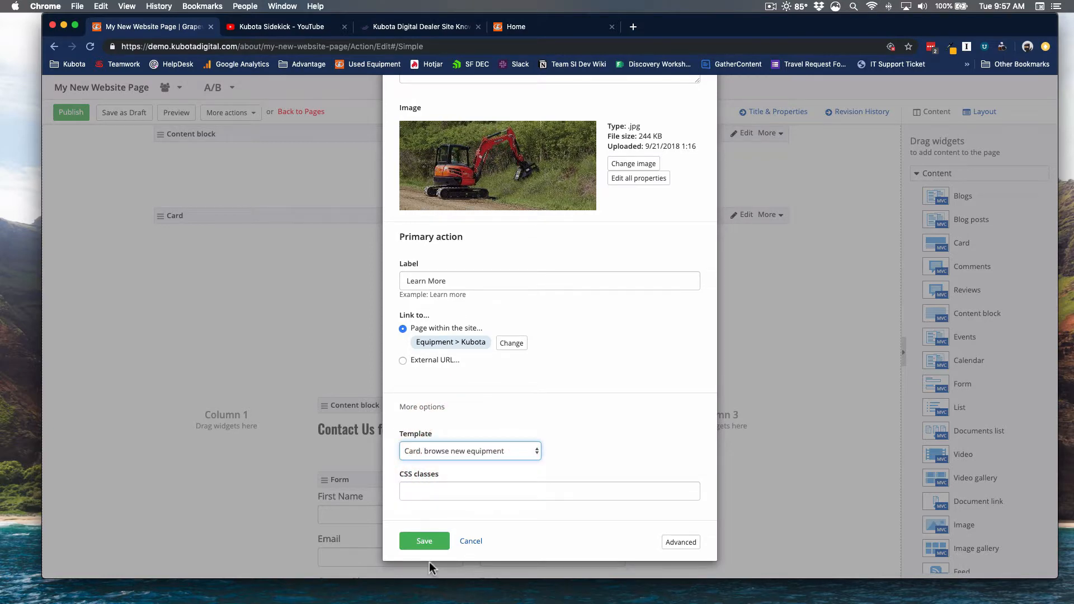
click(422, 542)
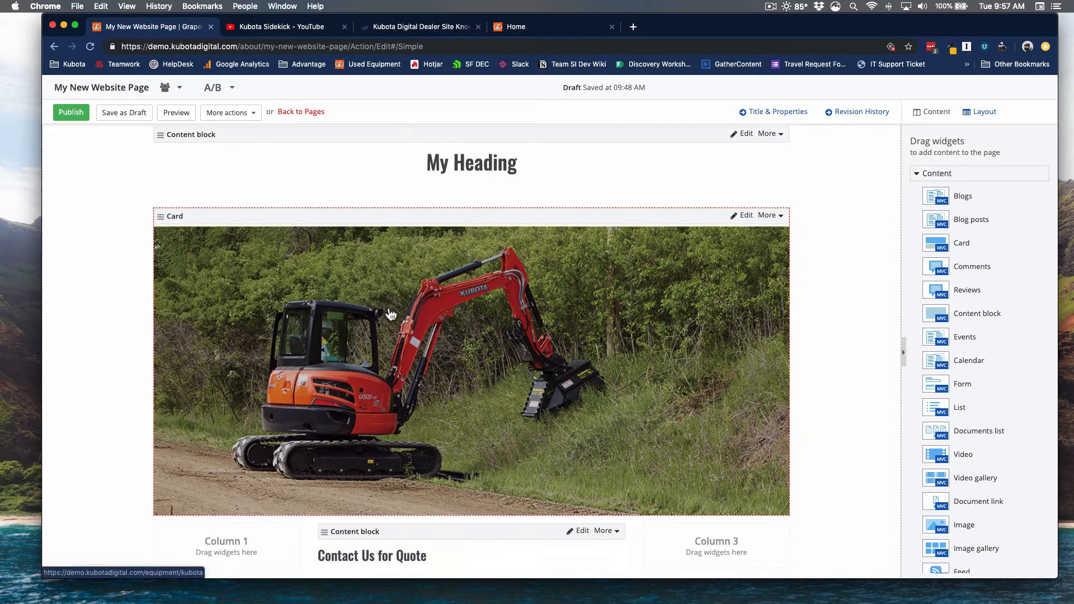
scroll(394, 315, down, 1)
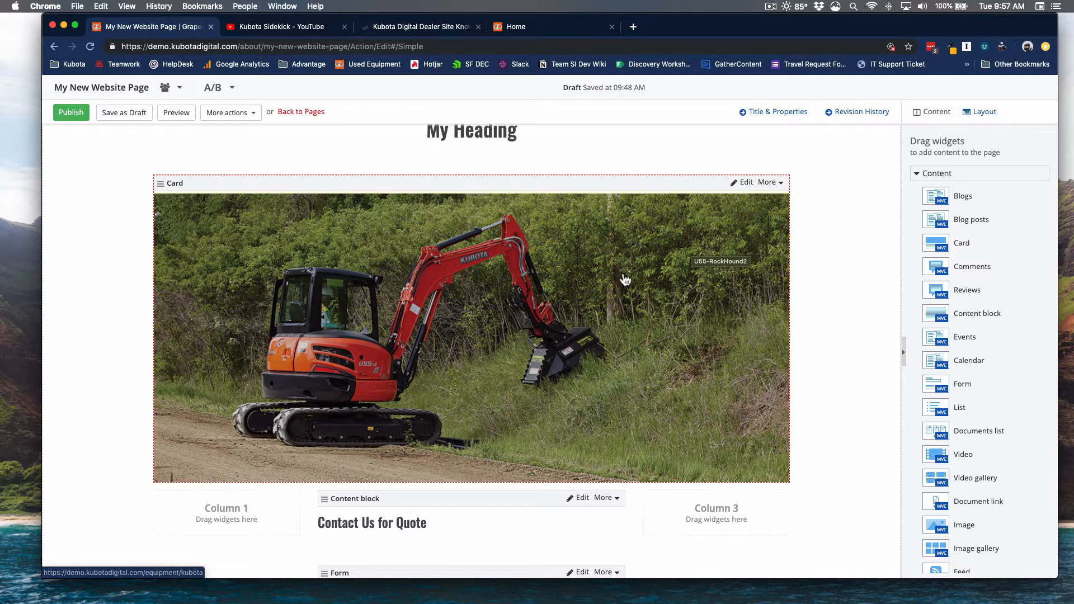
Change the card widget's template to "Card. hero", save it, and review the heading, subtext and Learn More link over the image
click(740, 184)
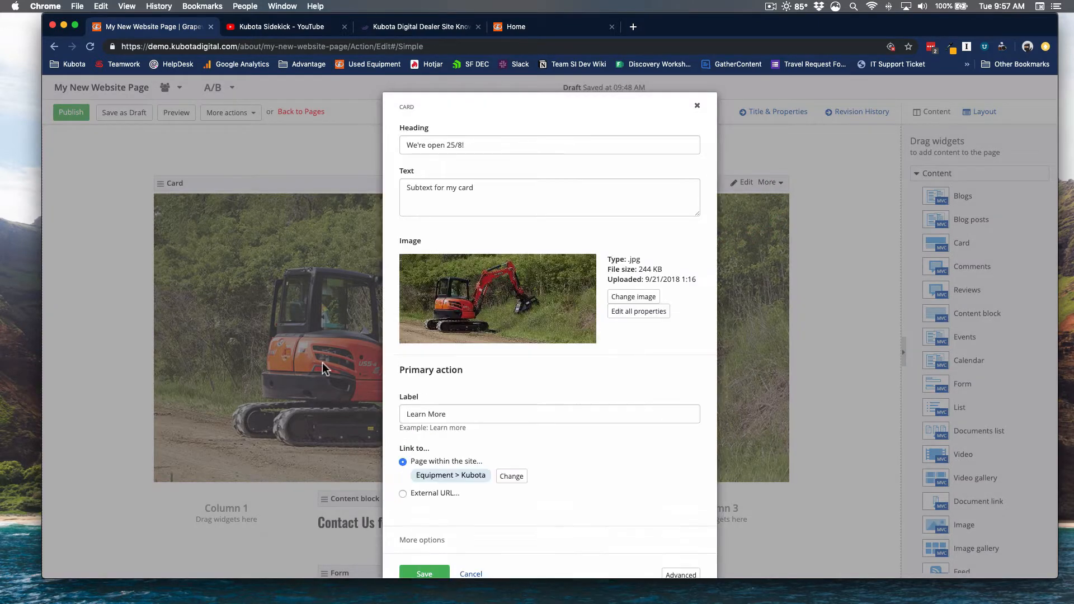
scroll(500, 409, down, 1)
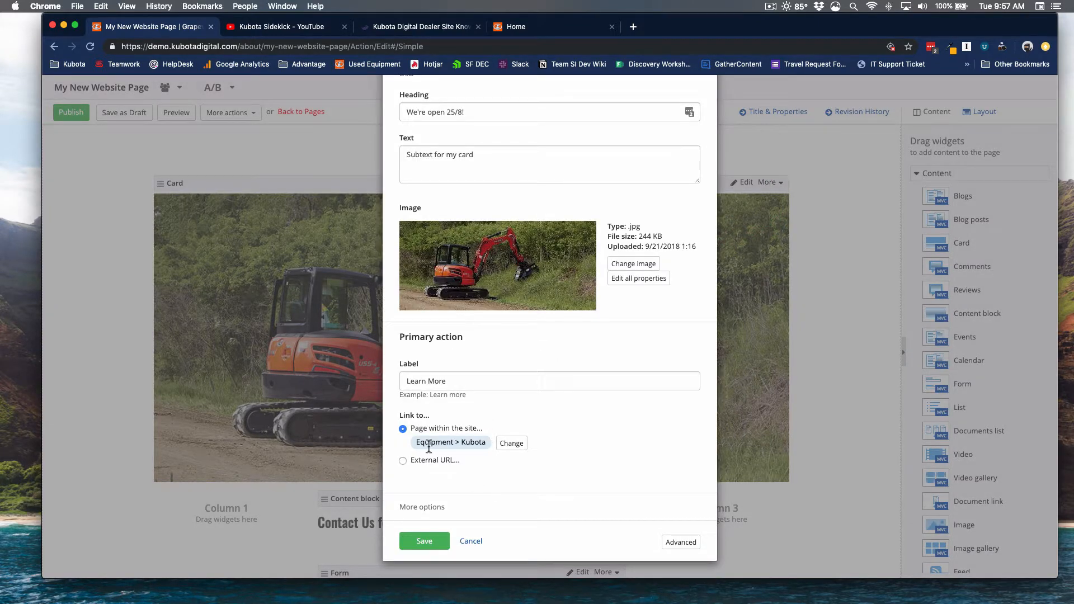
click(462, 507)
scroll(482, 466, down, 3)
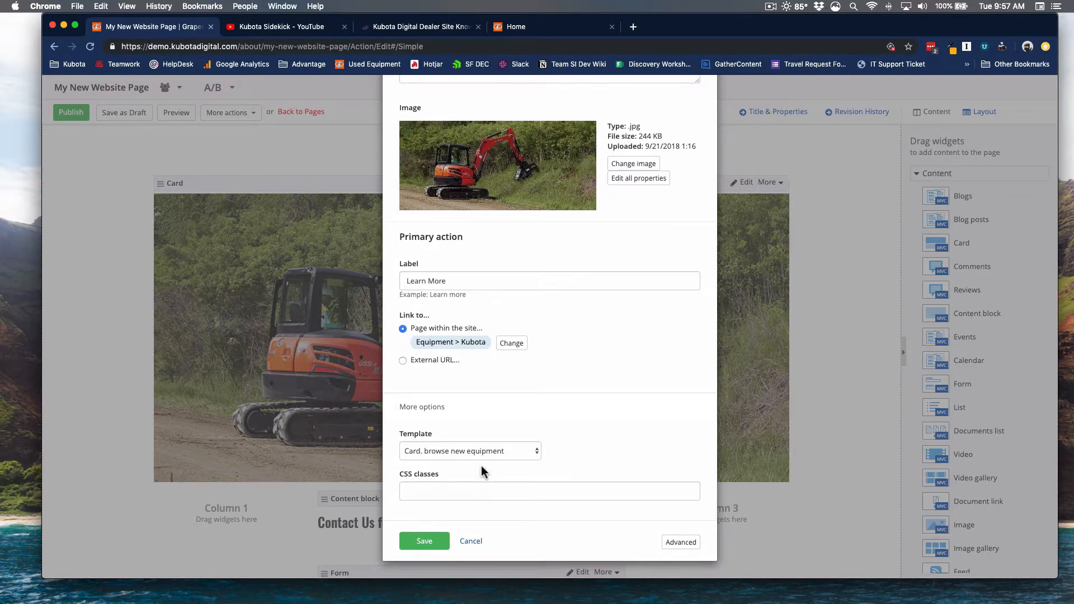
click(481, 454)
click(482, 472)
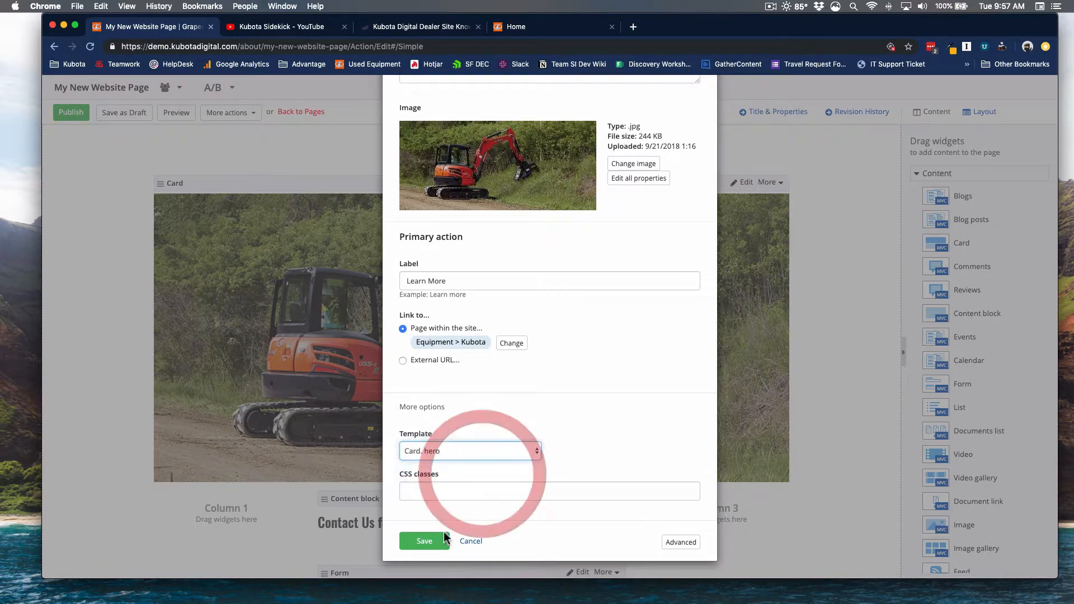
click(444, 540)
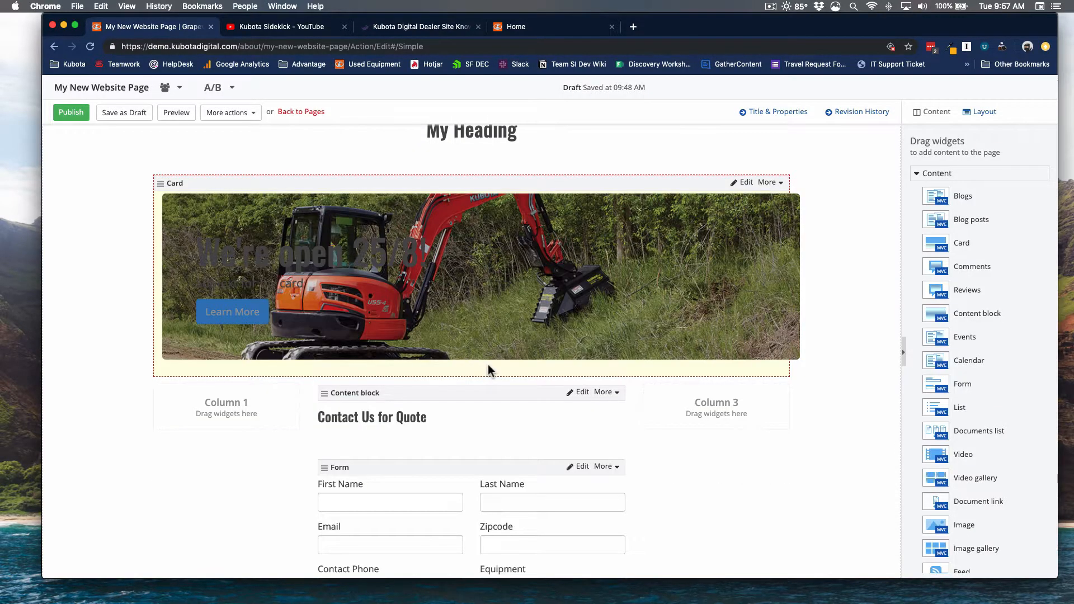
drag(364, 288, 199, 256)
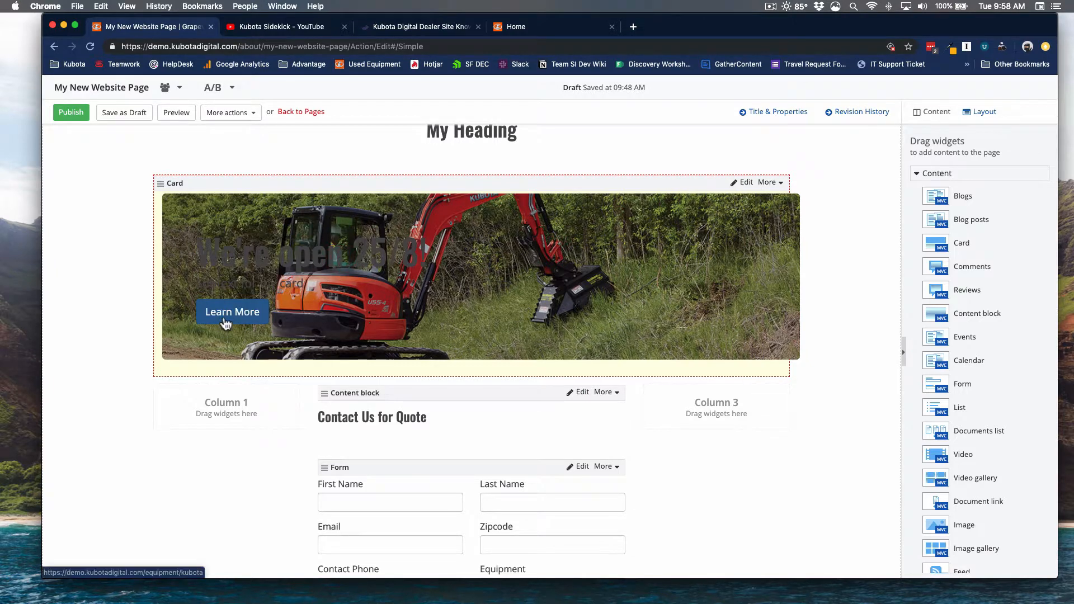
Switch the card widget to the template that places the image beside the heading, subtext and link, and save it
click(745, 182)
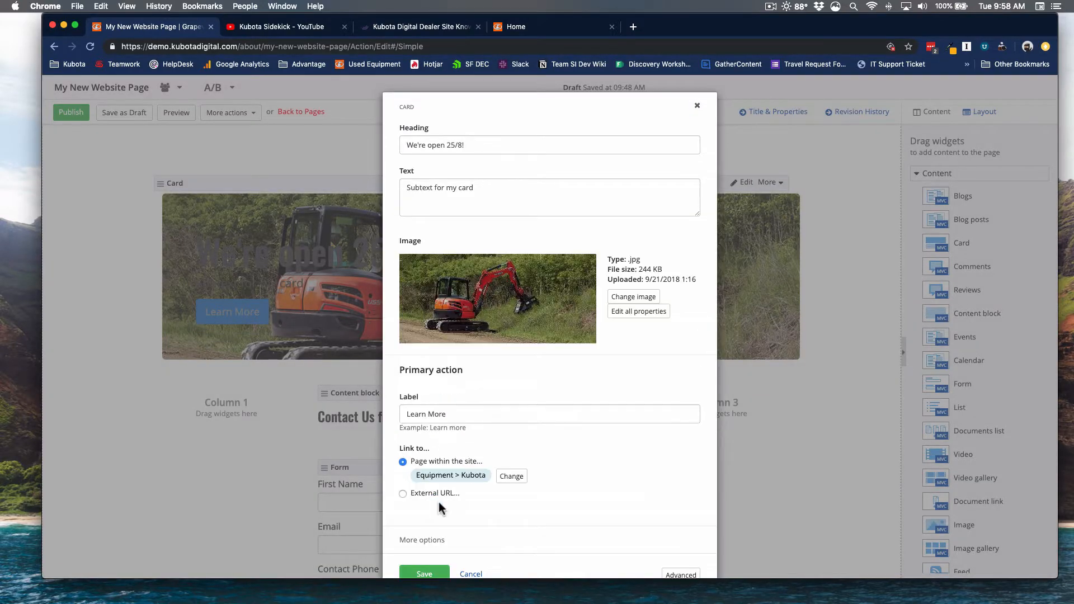
click(442, 509)
scroll(451, 508, down, 3)
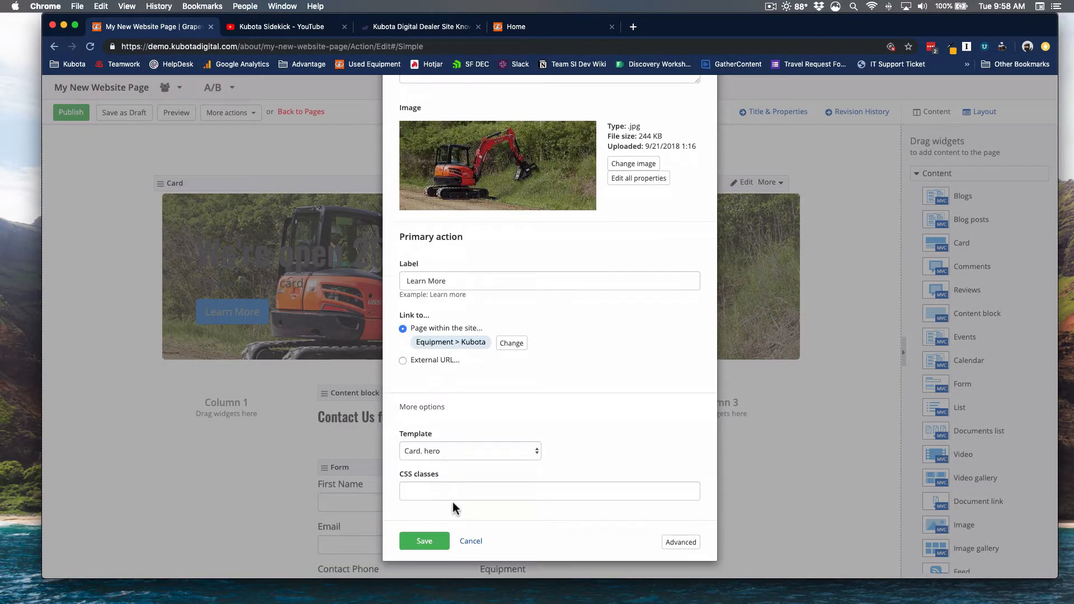
click(448, 452)
click(444, 456)
click(420, 543)
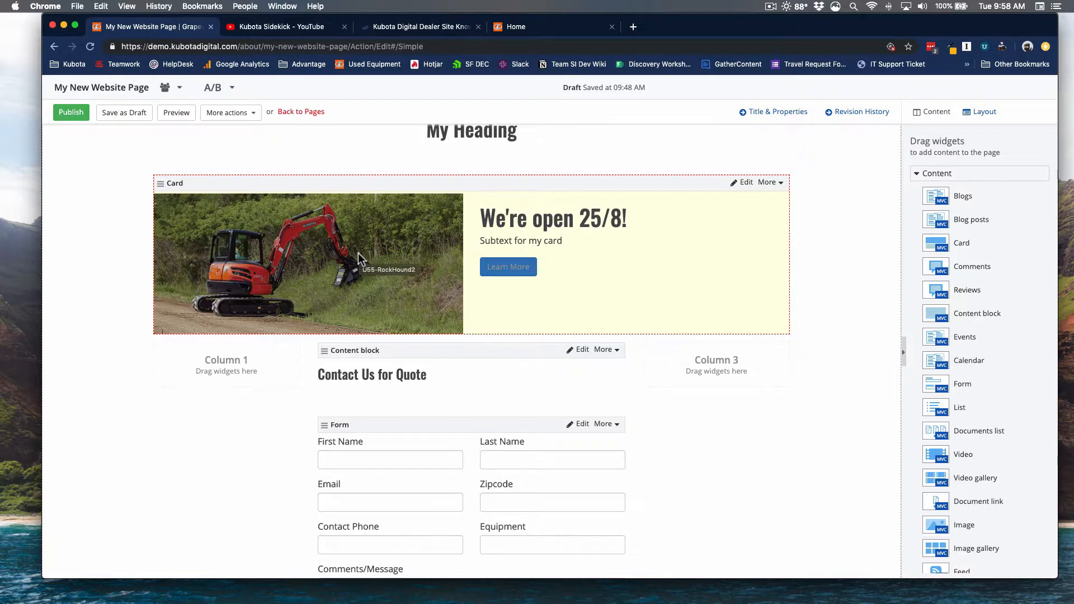
drag(567, 235, 564, 220)
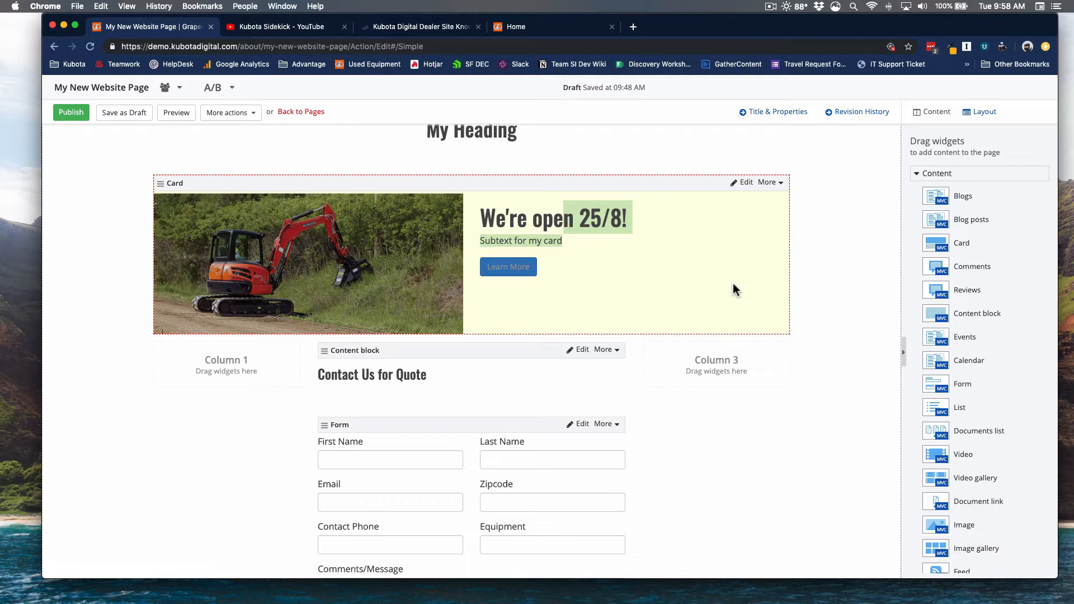
Delete the card widget from the page and look over the remaining quote form
click(769, 182)
click(752, 221)
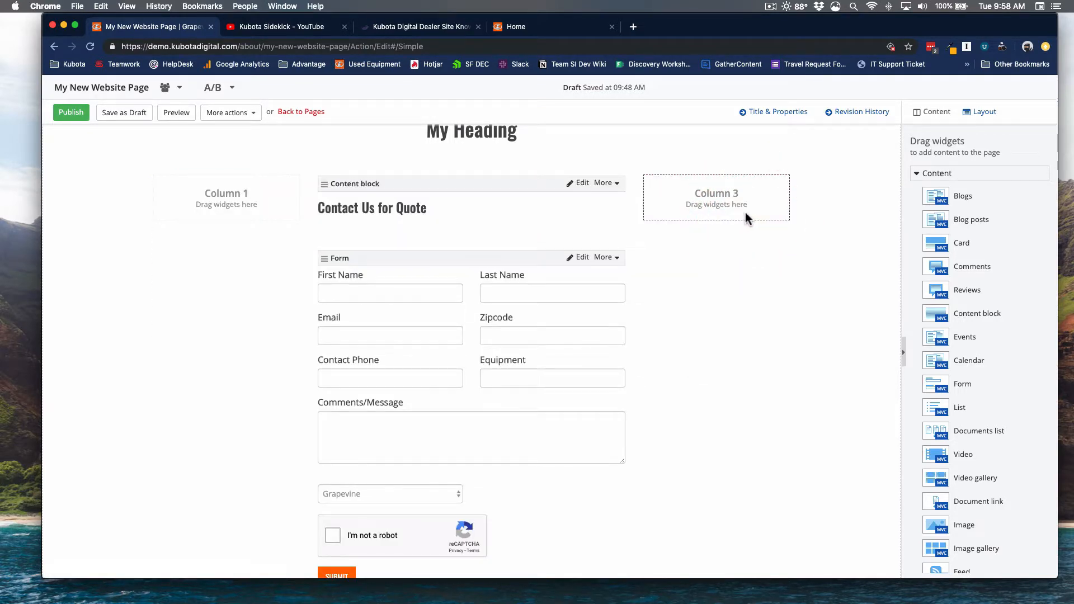
scroll(645, 270, down, 2)
scroll(646, 267, down, 5)
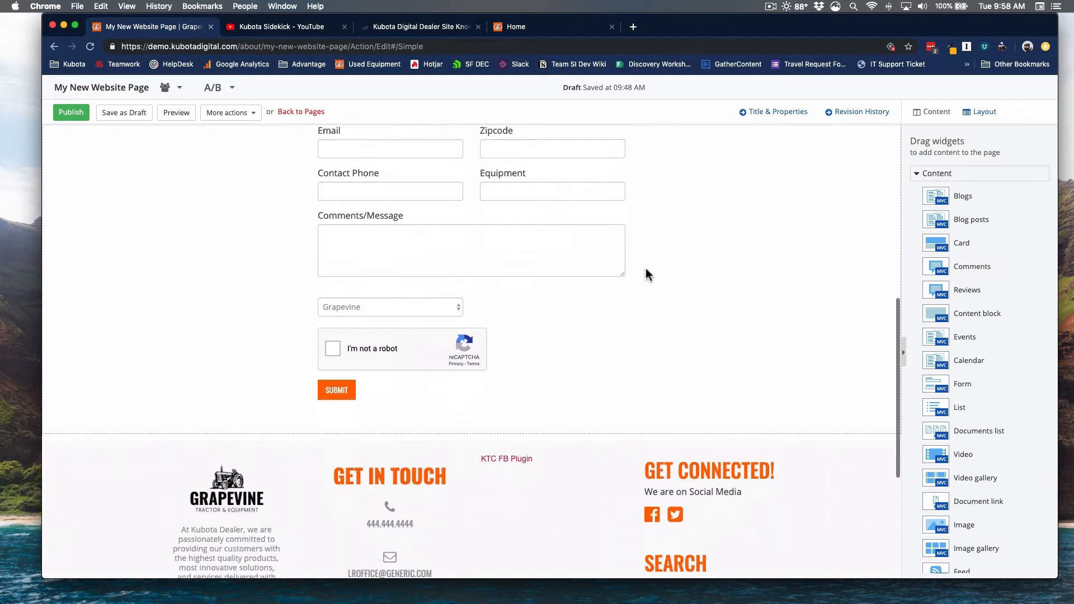
scroll(637, 270, up, 2)
scroll(636, 270, up, 6)
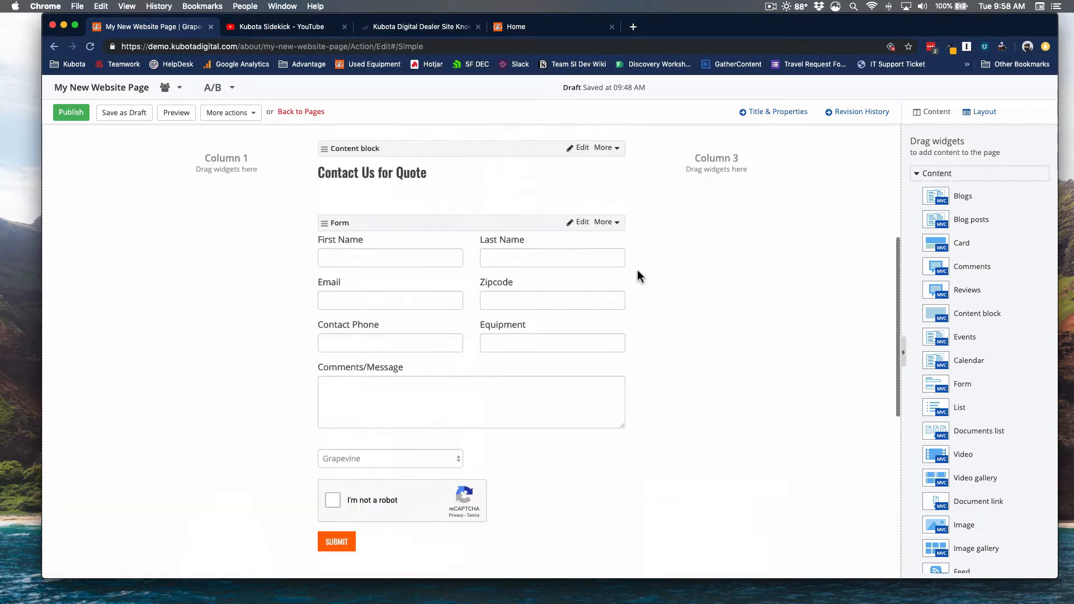
Add an Embed code widget below "My Heading" and move it into Column 1 beside the quote form
scroll(967, 231, down, 1)
scroll(967, 231, down, 6)
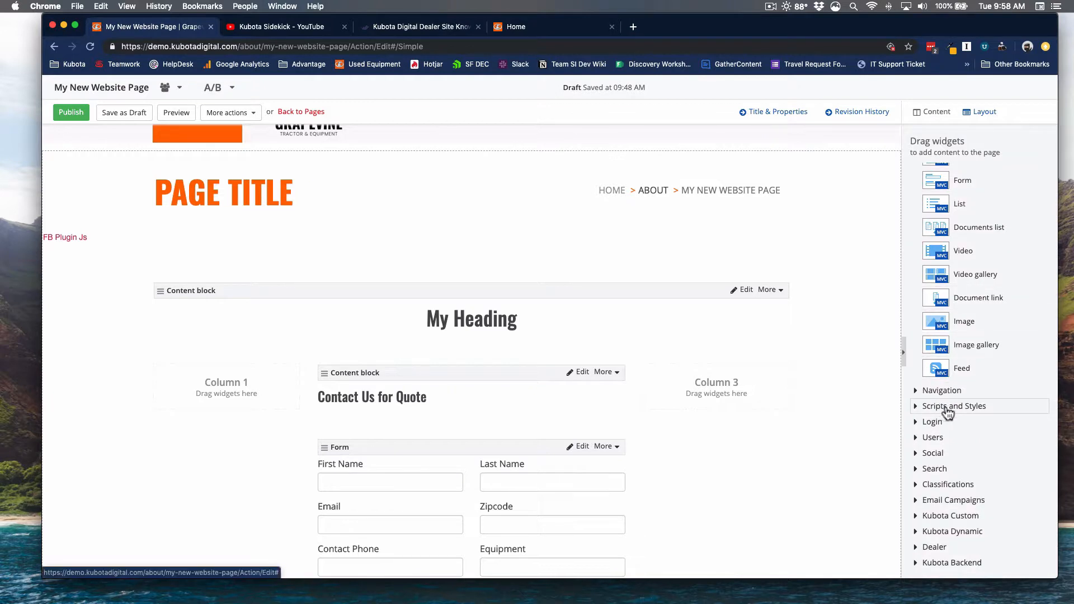
click(976, 408)
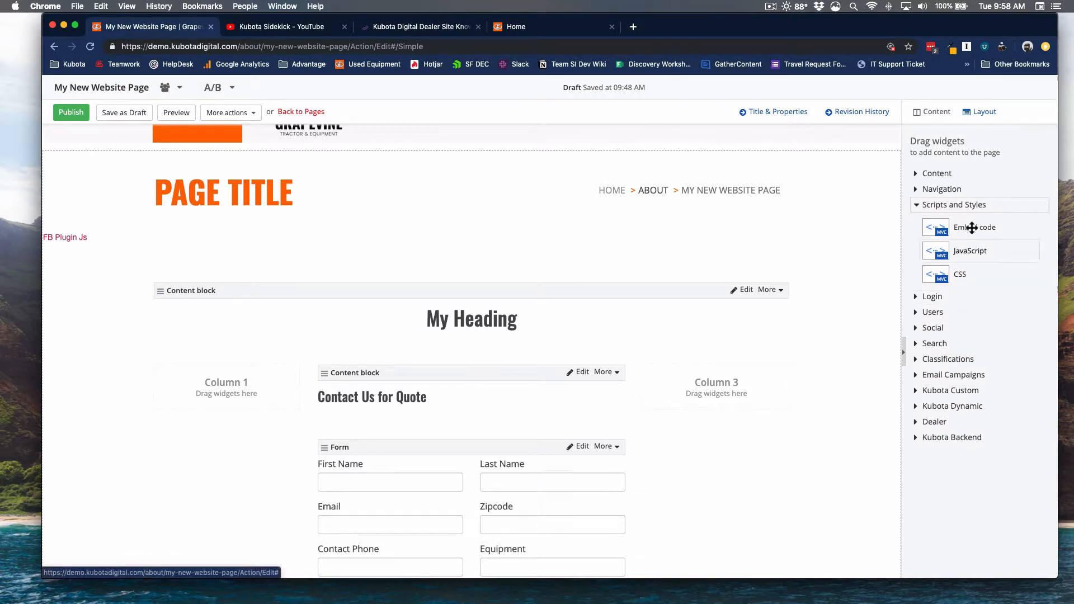
drag(945, 226, 454, 378)
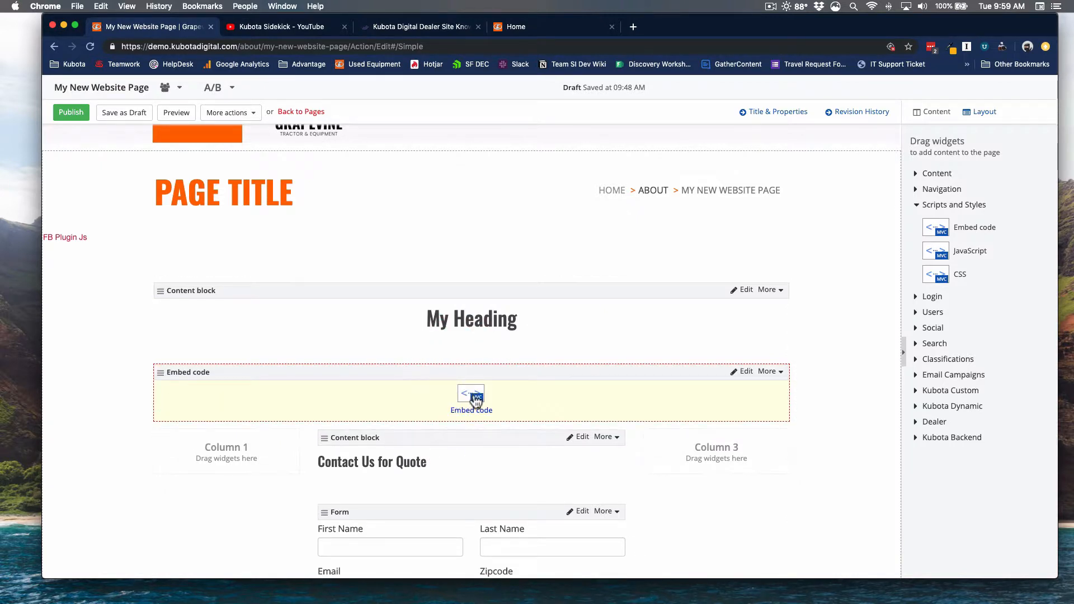
drag(463, 374, 257, 434)
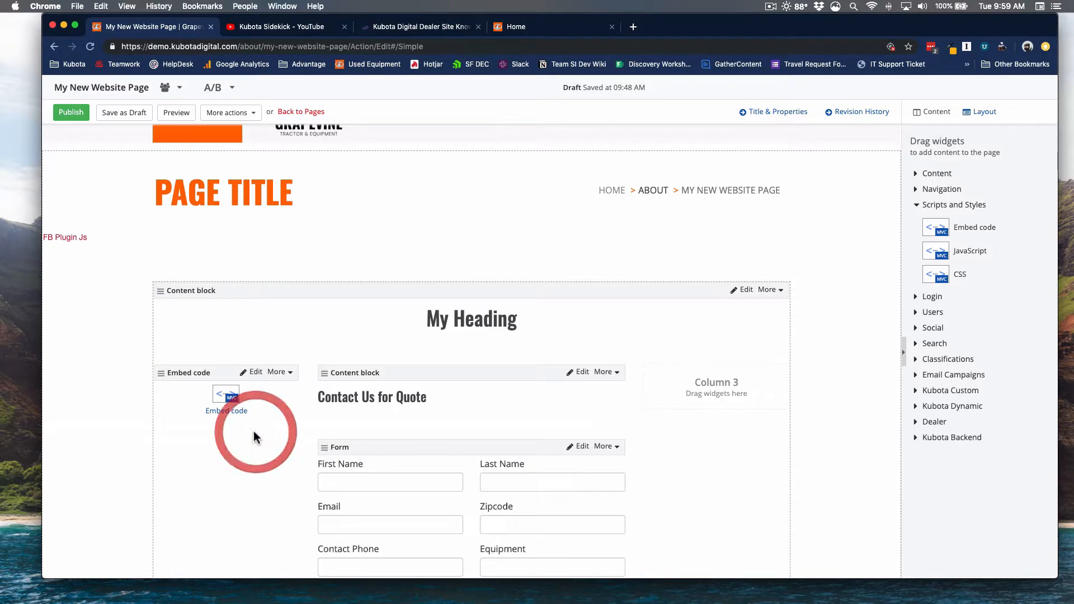
Open the Embed code widget's editor, switch to YouTube, and copy the embed code of the Kubota Sidekick video
click(225, 402)
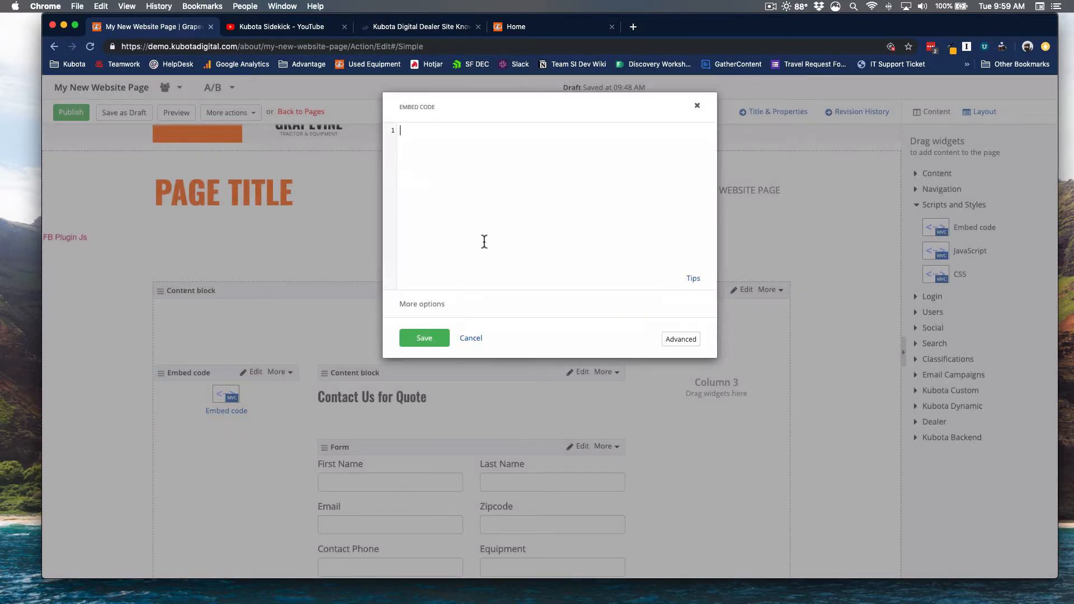
click(270, 26)
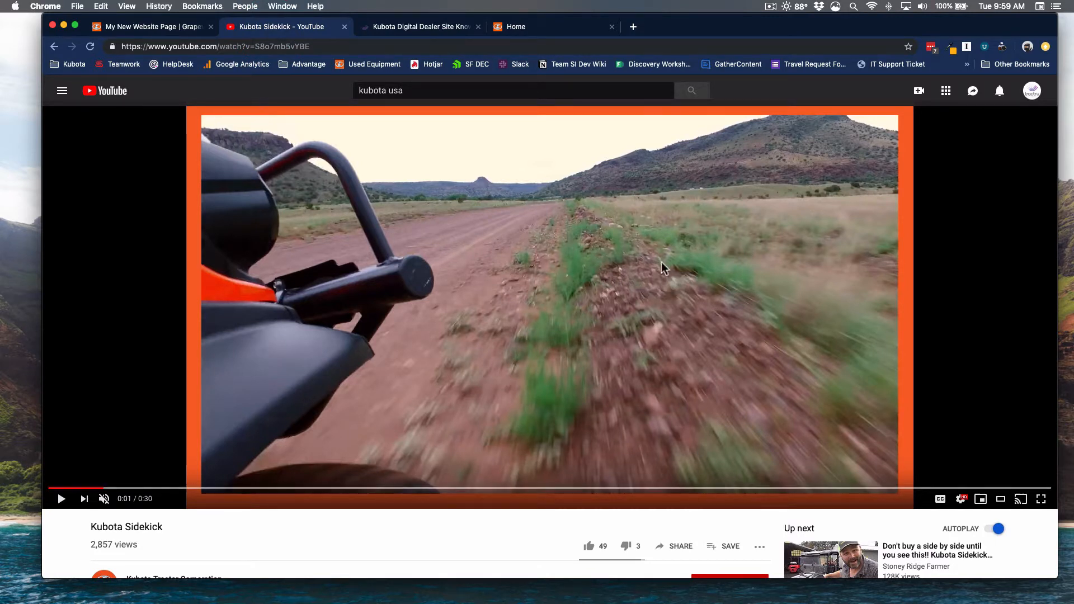
scroll(679, 309, down, 4)
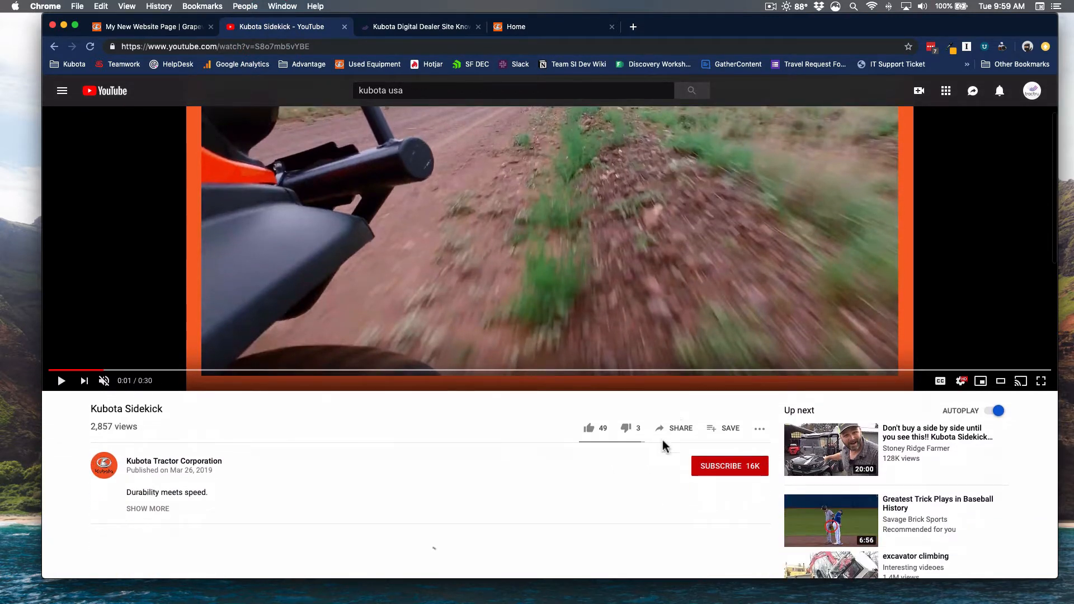
click(682, 431)
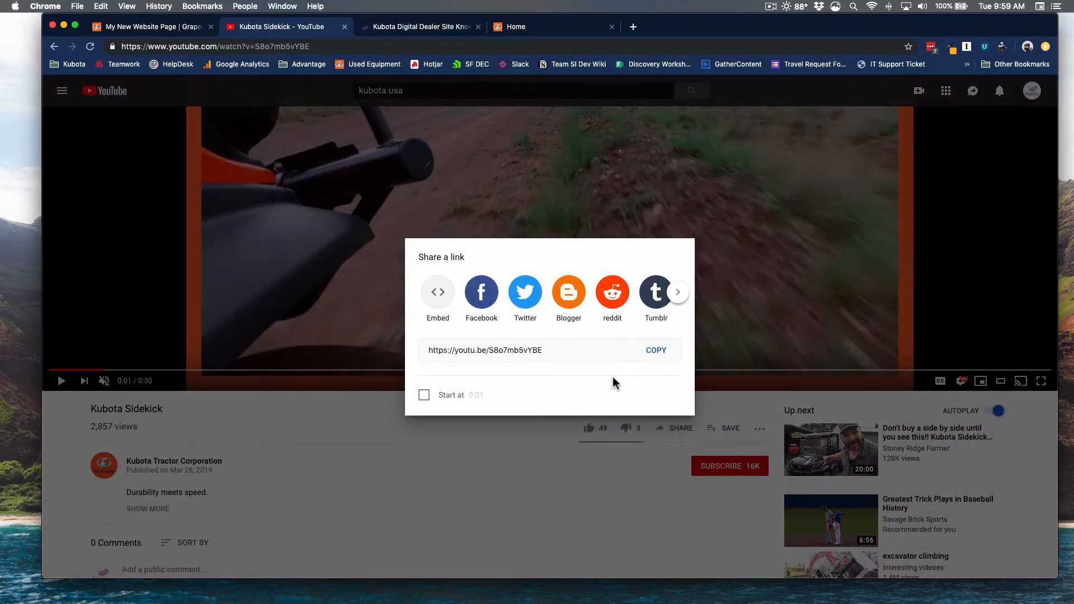
click(439, 292)
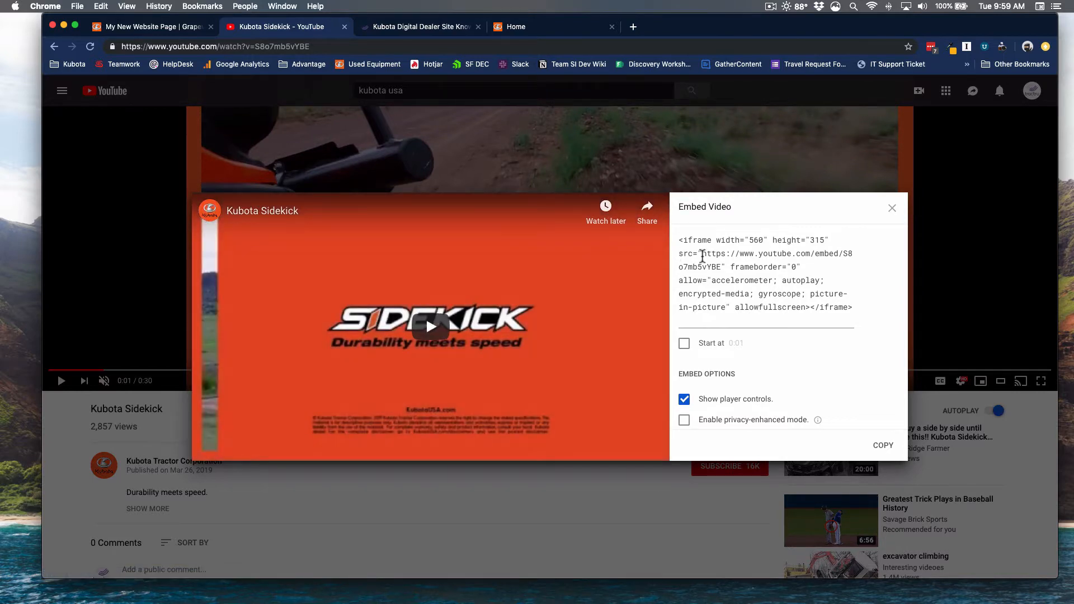
click(881, 446)
key(super+c)
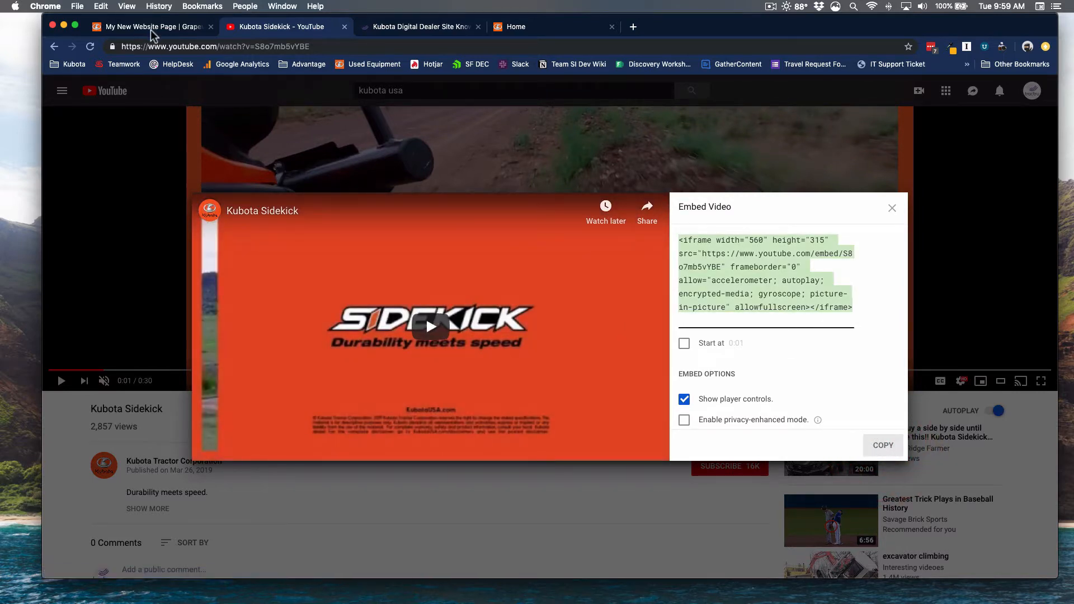
Back in the page editor, paste the iframe code into the Embed code widget, set its width to 100%, and save it
click(150, 28)
key(super+v)
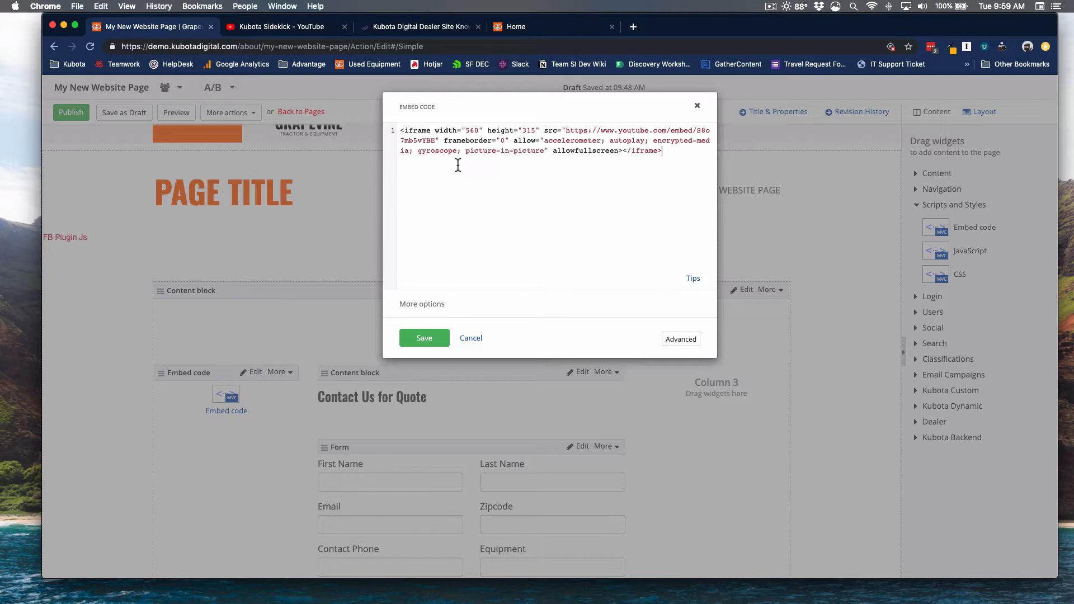
click(479, 130)
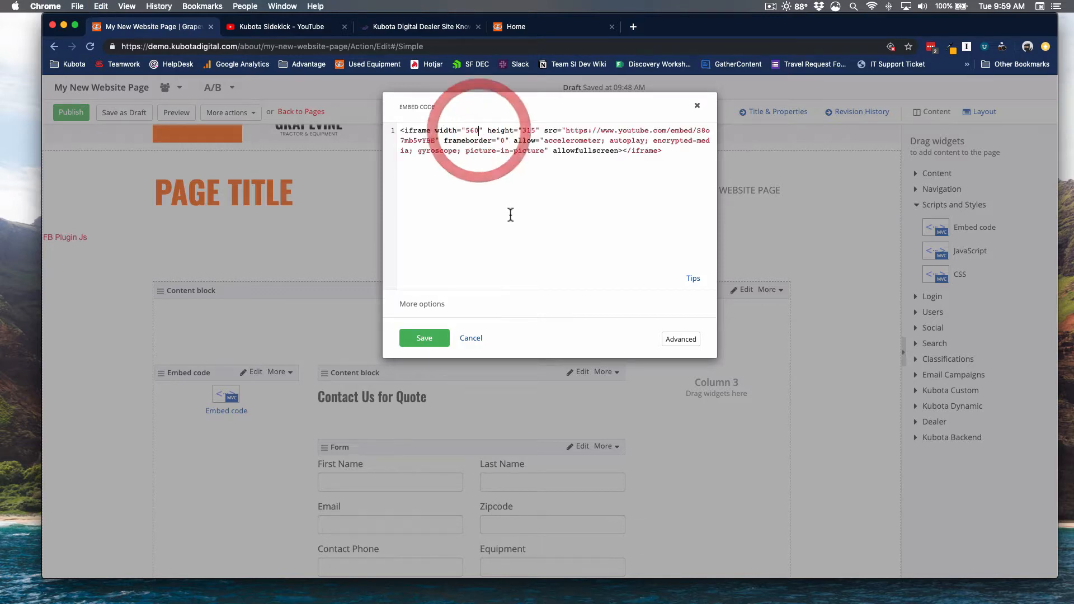
key(BackSpace)
key(BackSpace)
key(BackSpace)
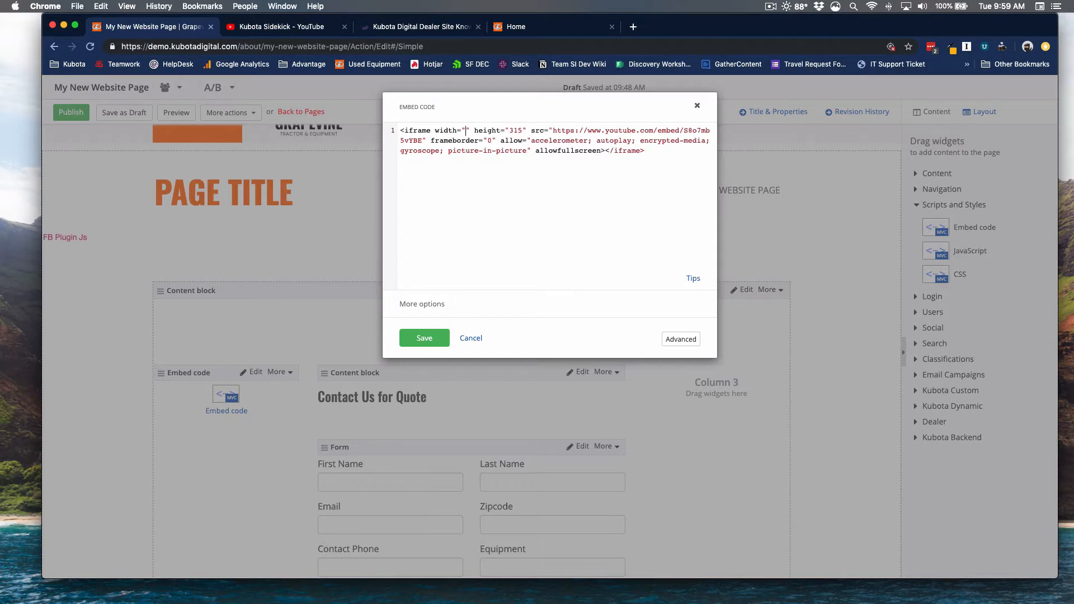
text(100%)
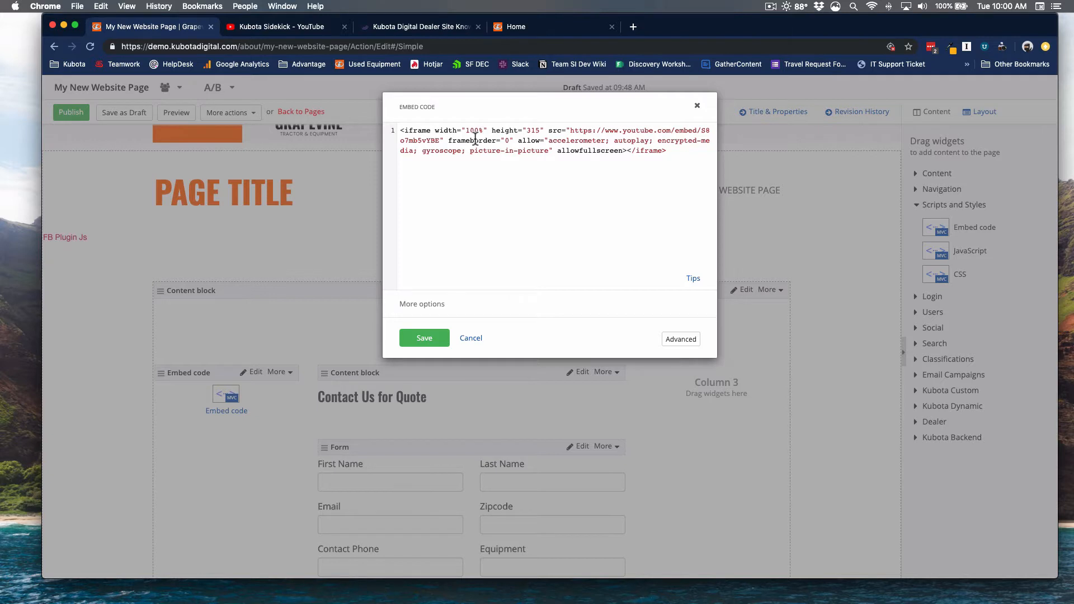
click(484, 131)
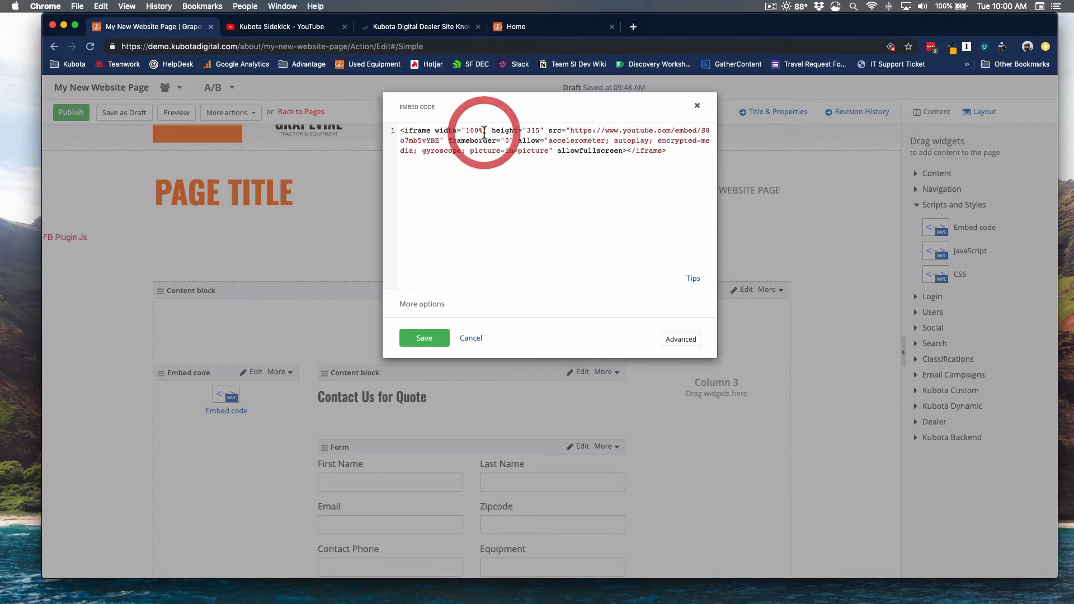
click(433, 341)
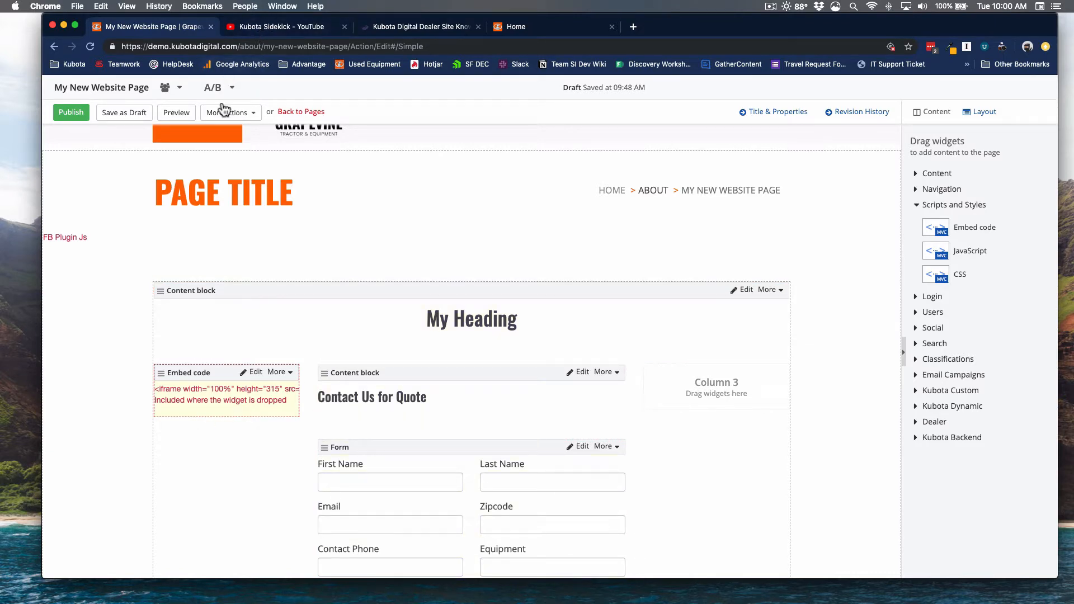
Preview the page, examine how the embedded video fits the narrow column beside the form, and close the preview
click(173, 113)
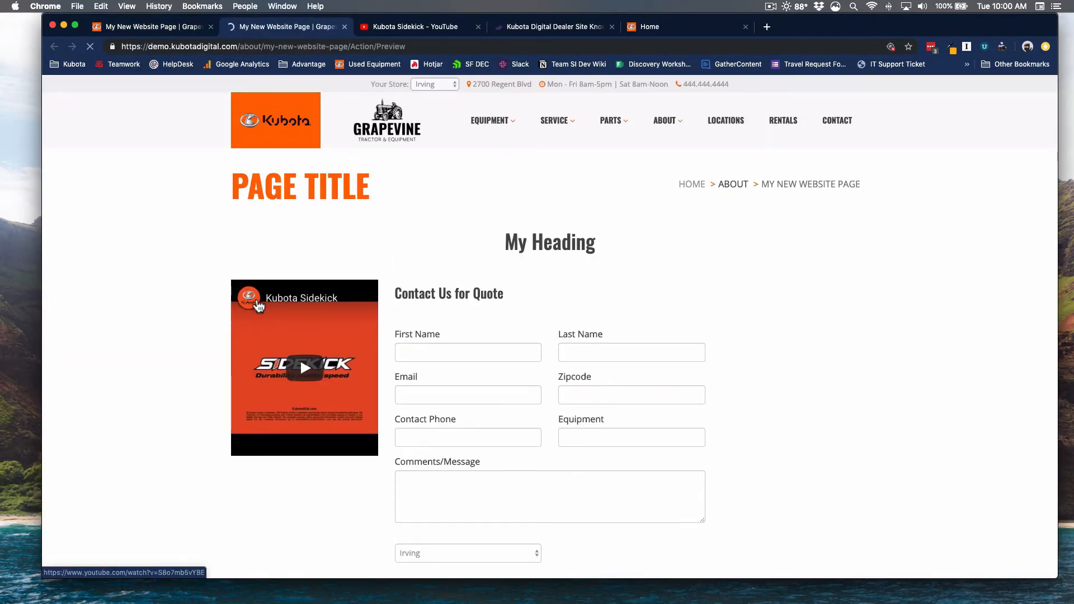
scroll(300, 380, down, 2)
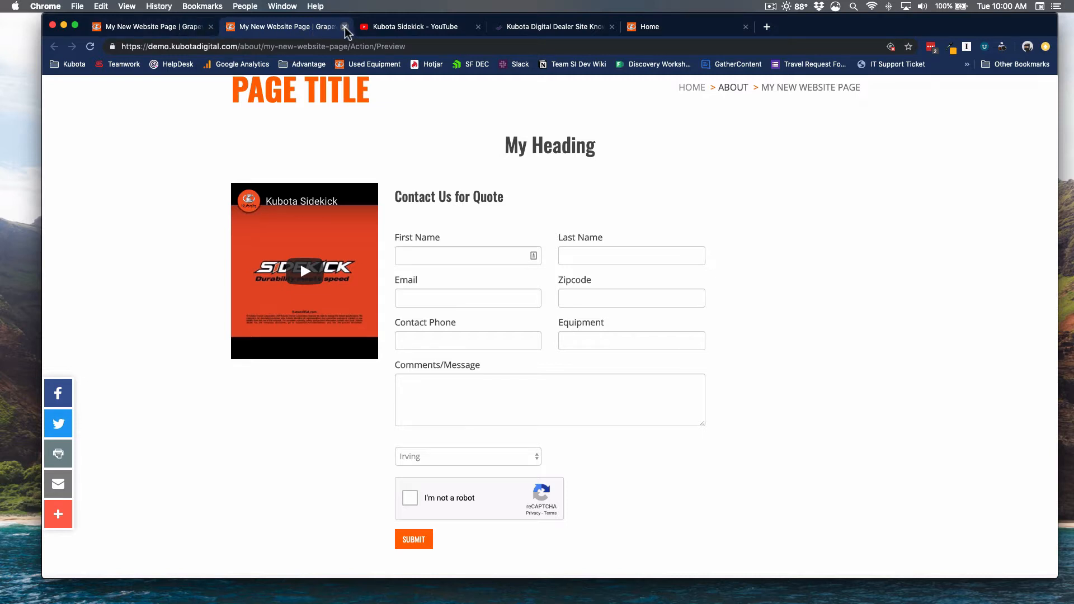
click(344, 27)
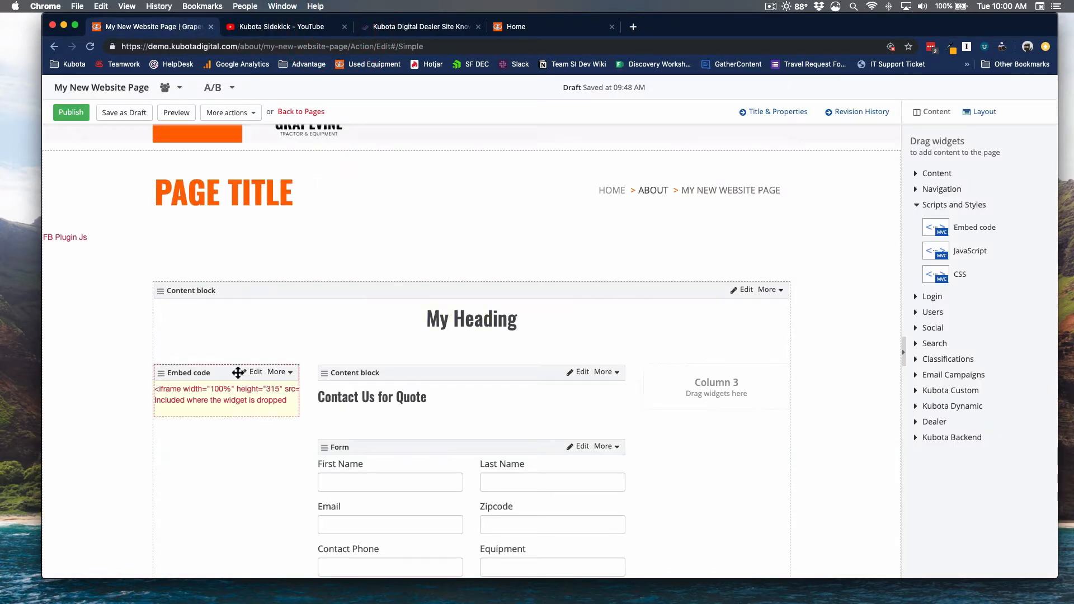
Move the Embed code widget into the middle column above "Contact Us for Quote", preview the wider video, and close the preview
drag(226, 373, 412, 411)
click(174, 113)
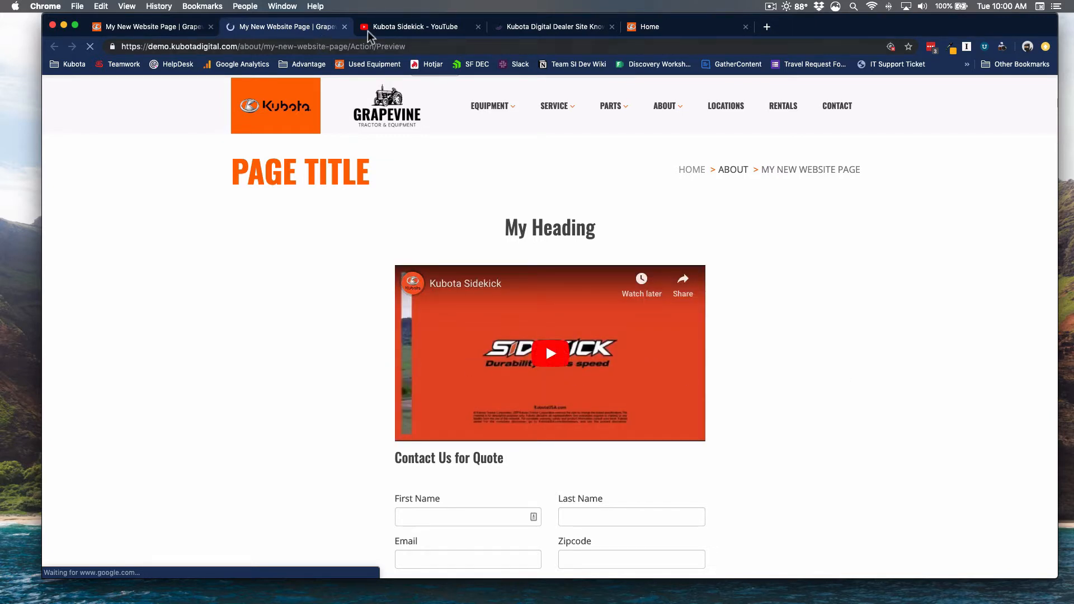
click(152, 26)
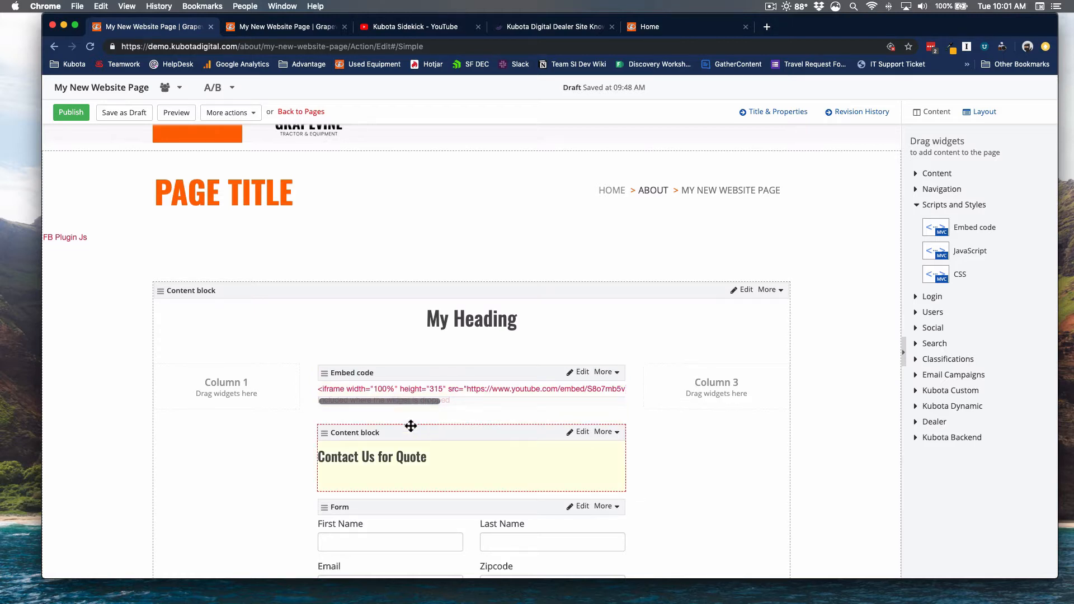
click(344, 26)
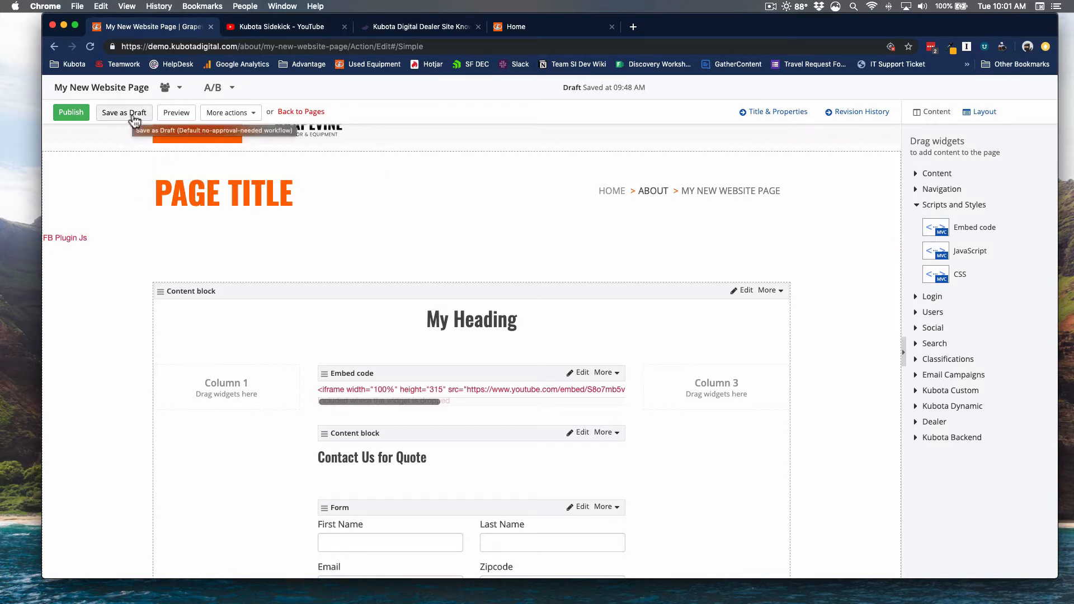
Publish My New Website Page and expand the About branch in the Pages list
click(82, 117)
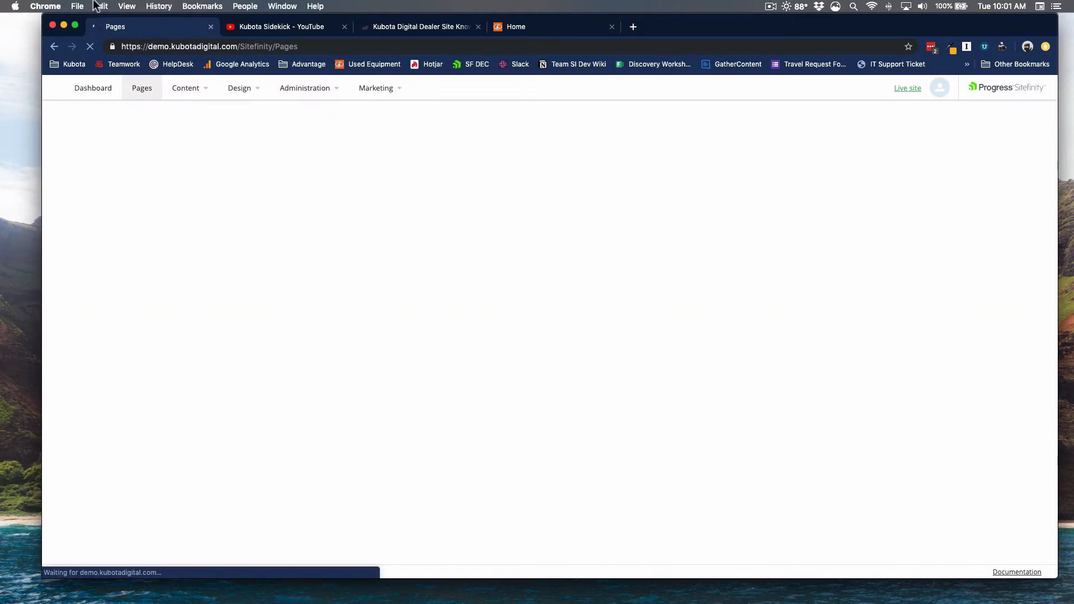
scroll(228, 235, down, 1)
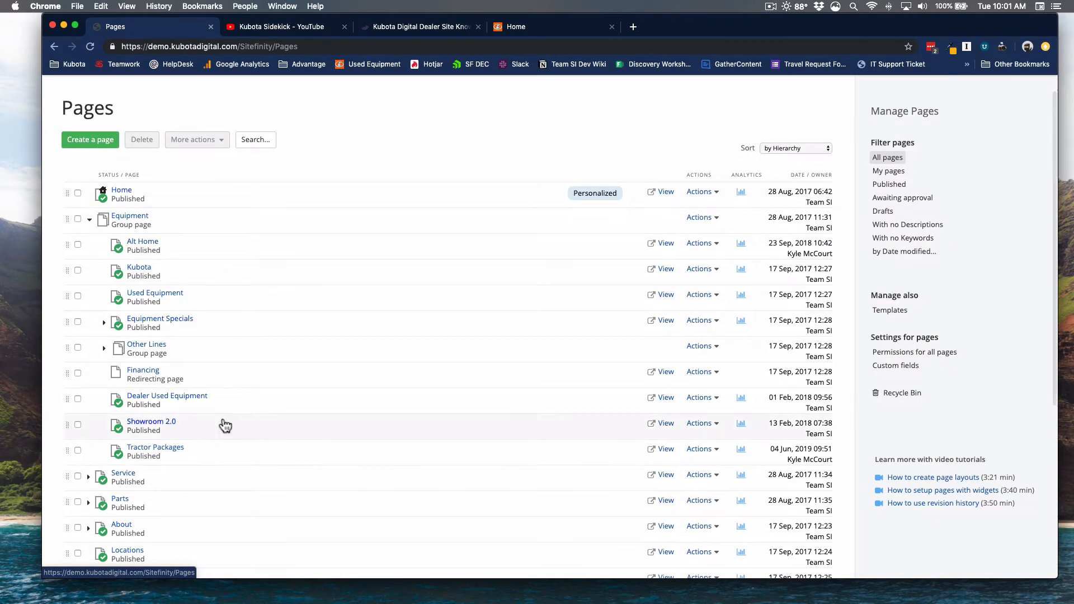
scroll(243, 428, down, 5)
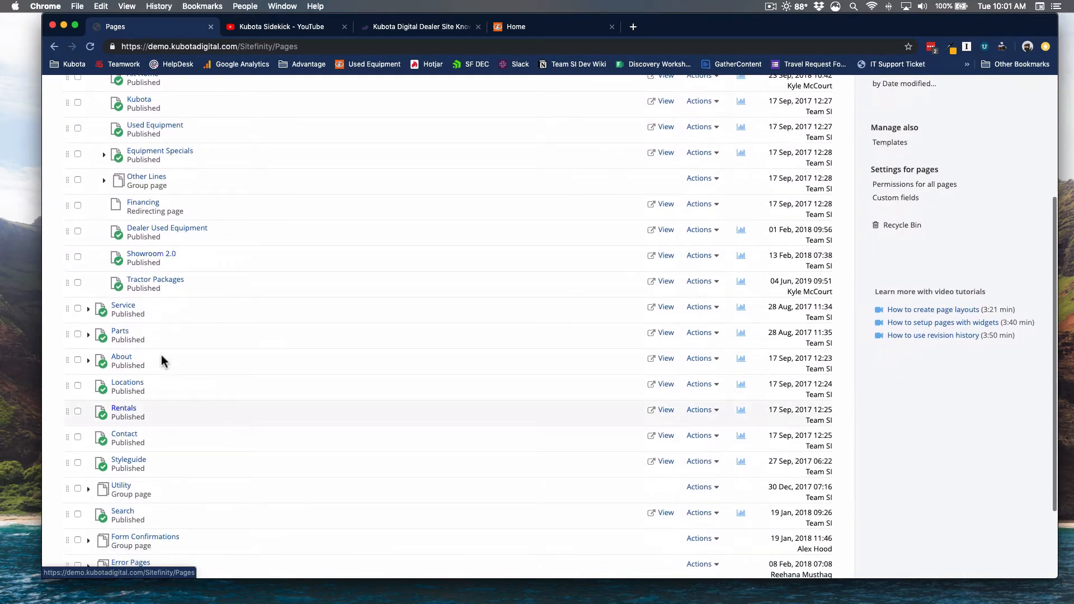
click(88, 361)
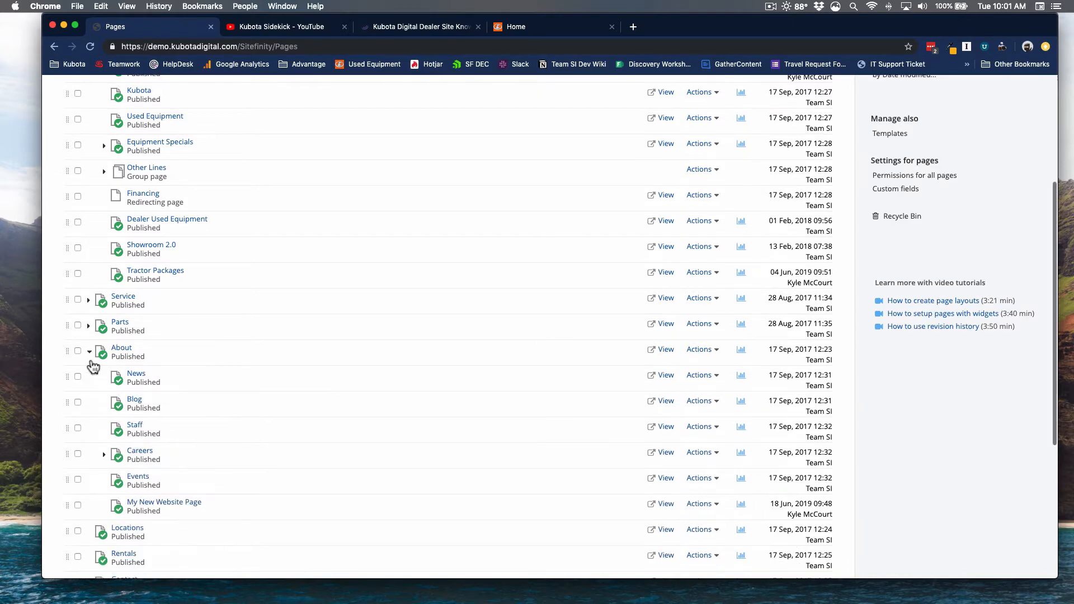
scroll(179, 378, down, 3)
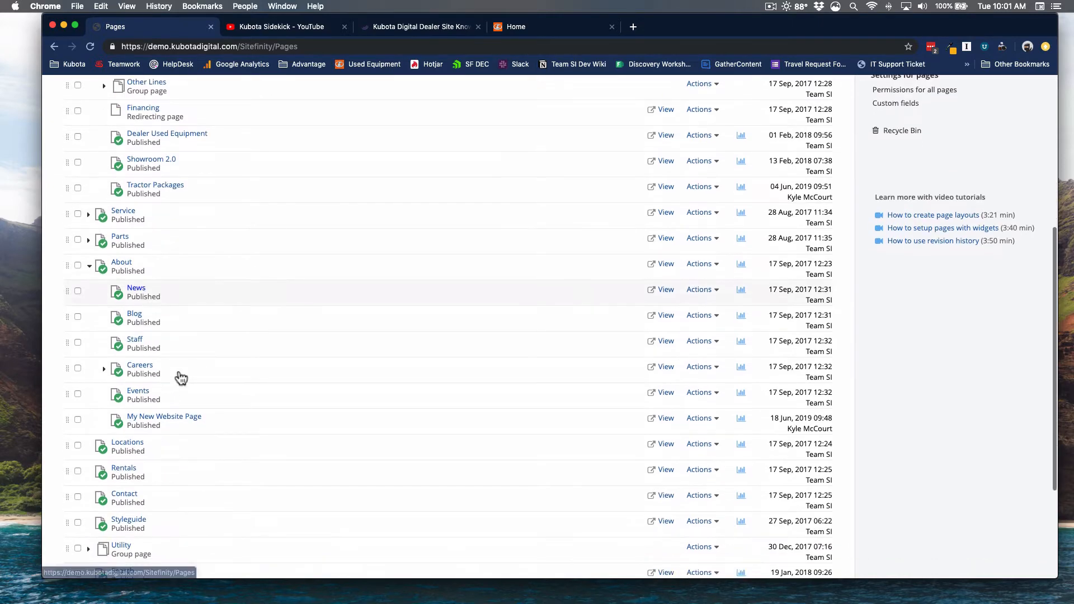
Select My New Website Page under About, collapse the Equipment branch, and unpublish the selected page
click(78, 419)
scroll(78, 419, up, 5)
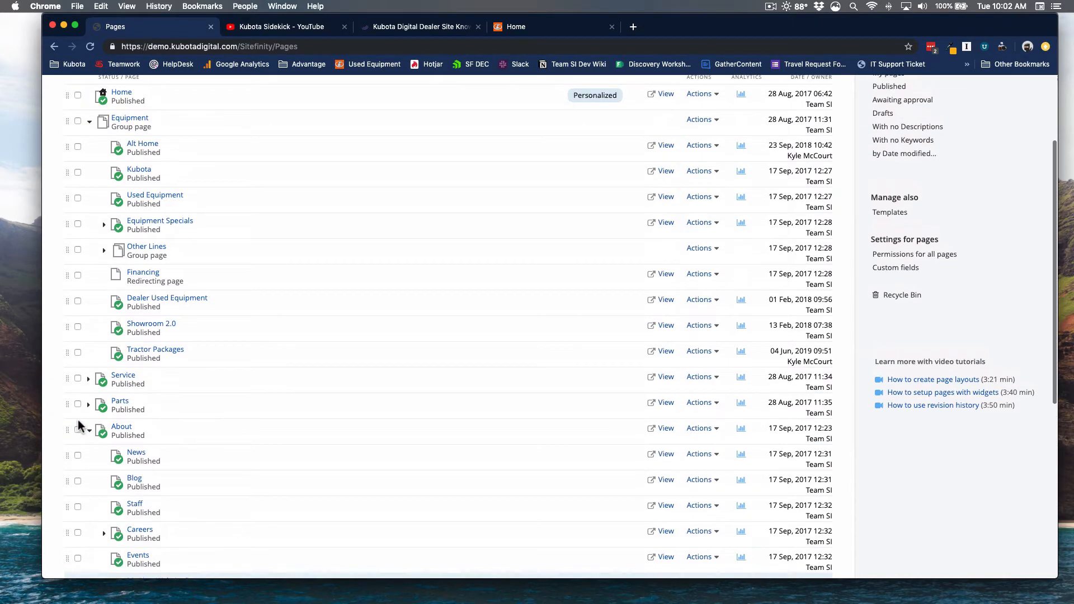
click(88, 122)
scroll(190, 186, up, 3)
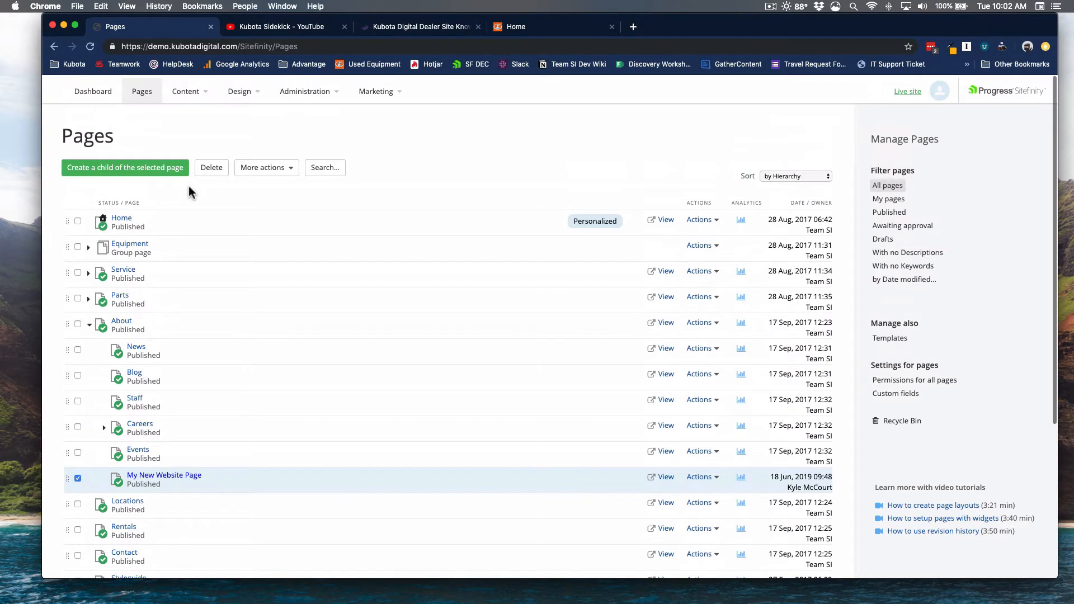
click(276, 175)
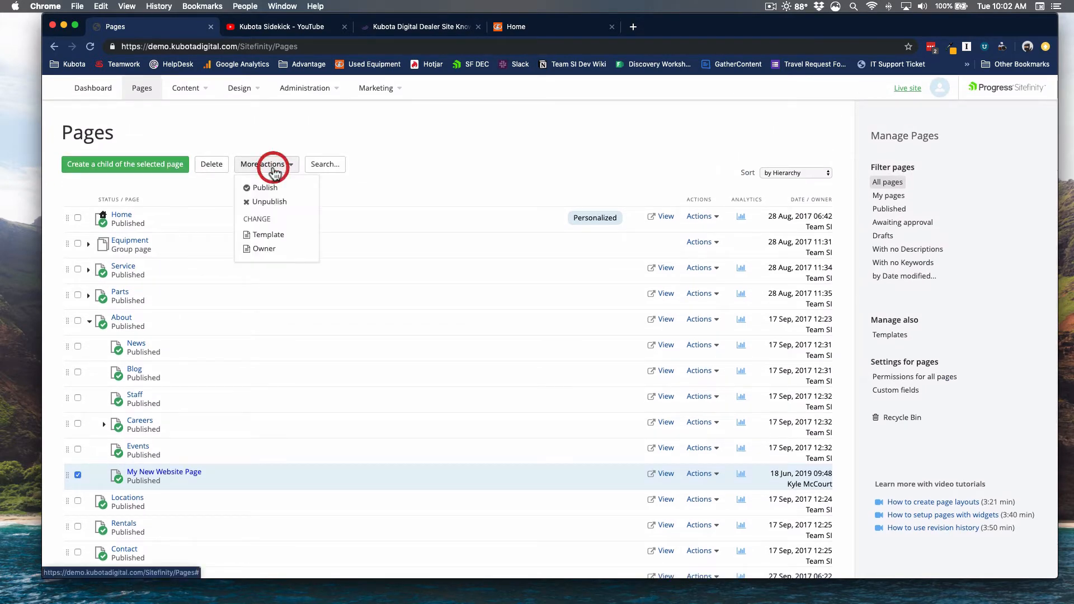
click(273, 205)
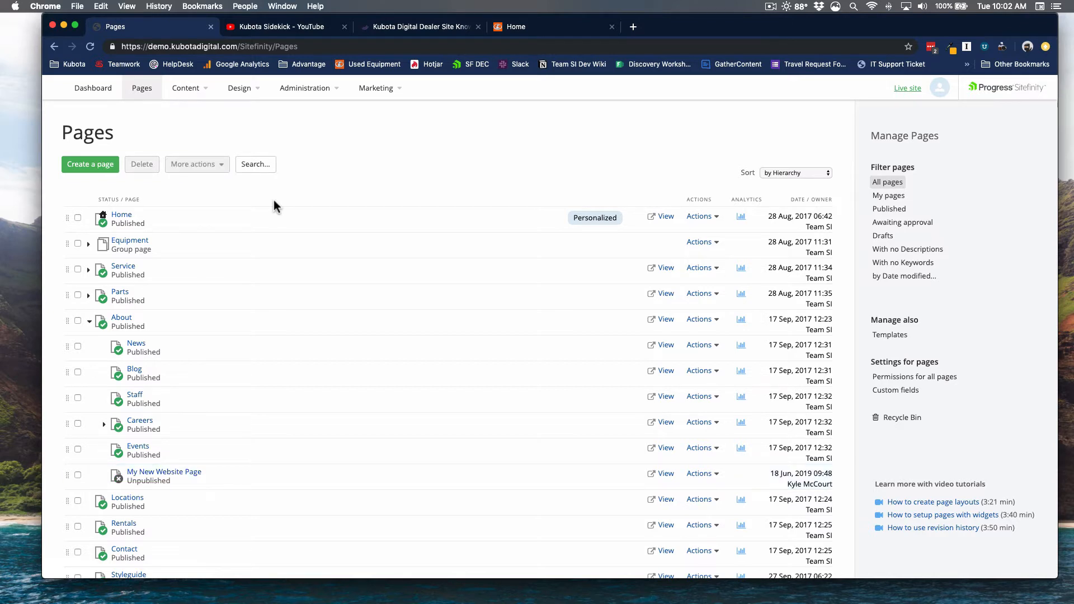
Open My New Website Page for editing, examine the options for publishing or unpublishing on a specific date, and cancel without changes
click(158, 474)
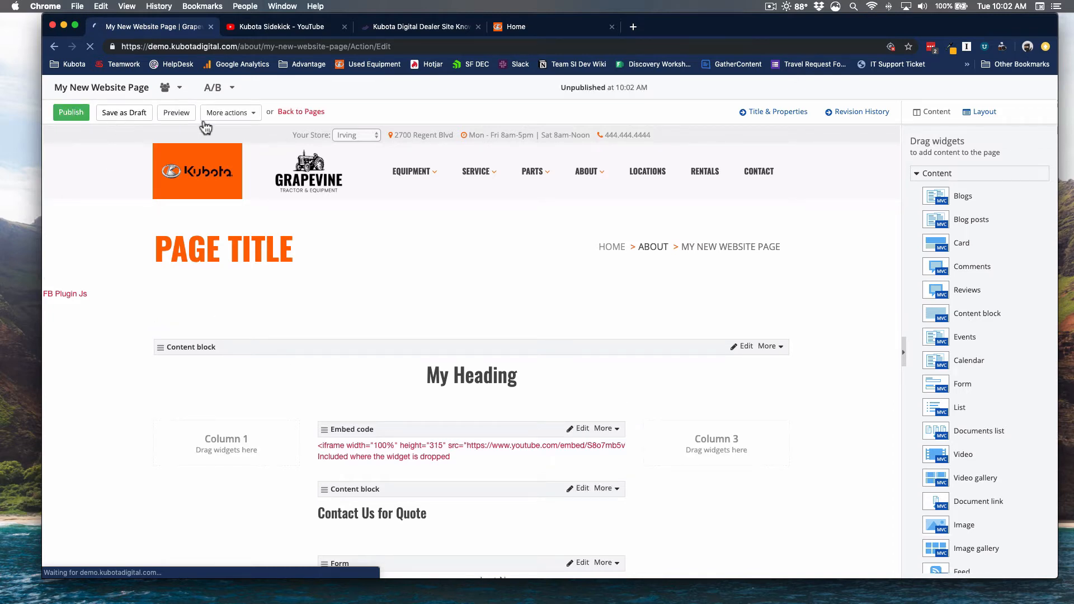
click(222, 117)
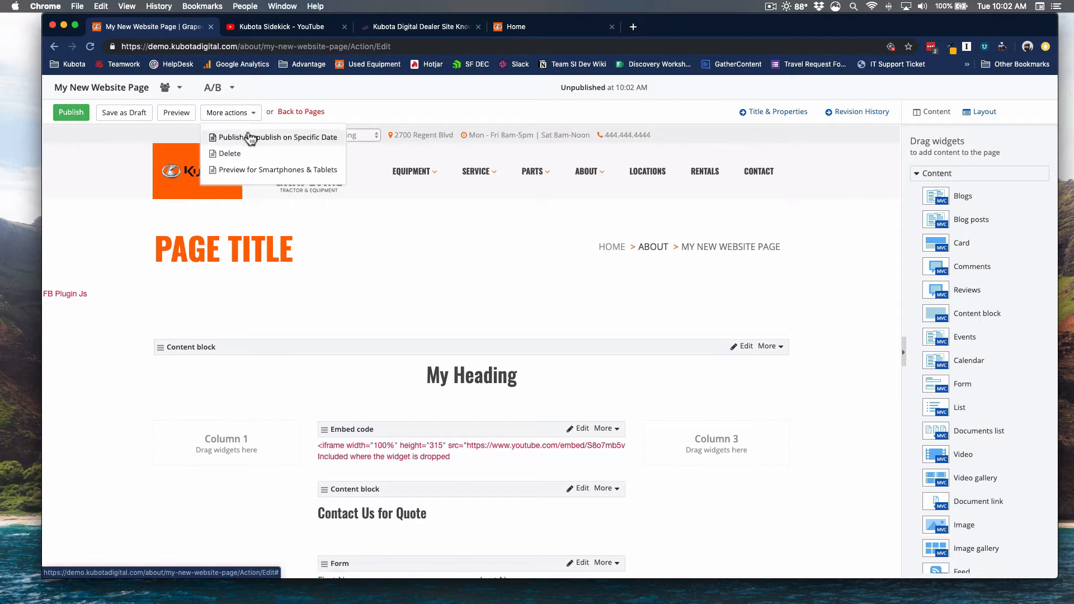
click(249, 140)
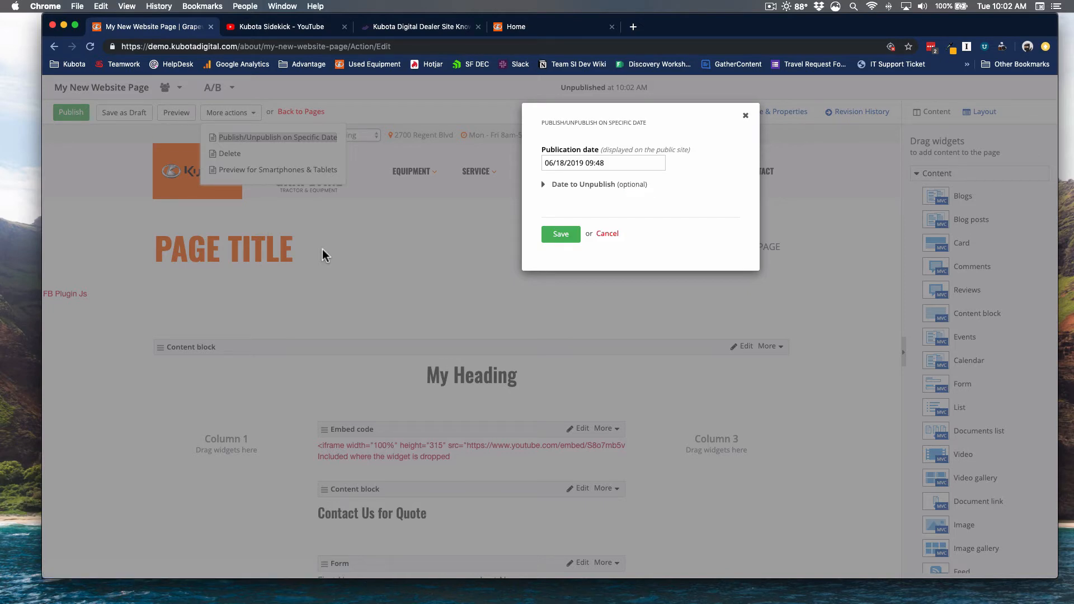
click(590, 164)
click(700, 200)
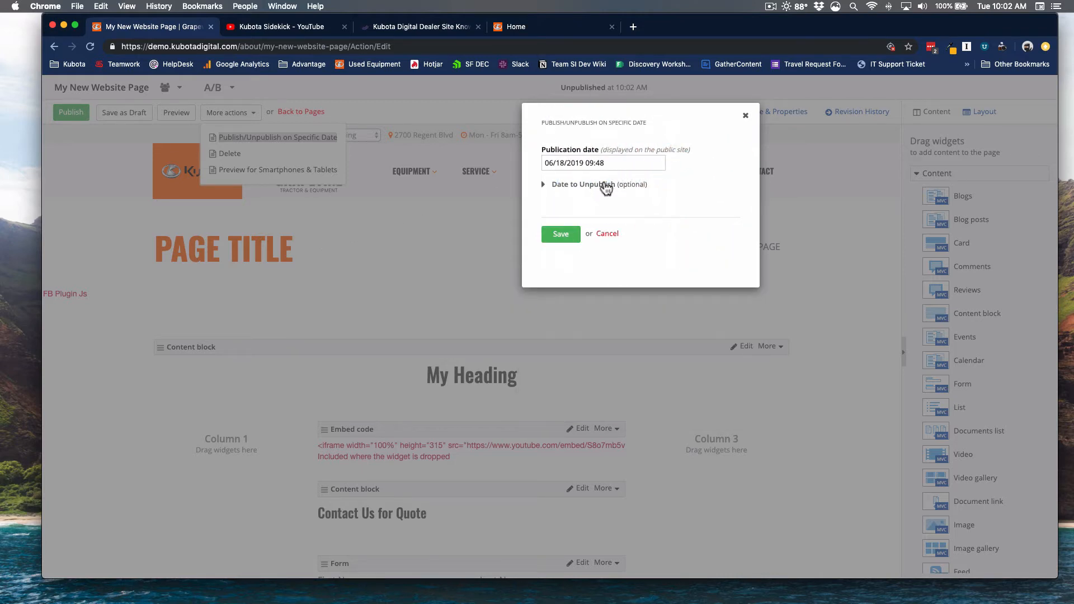
click(603, 185)
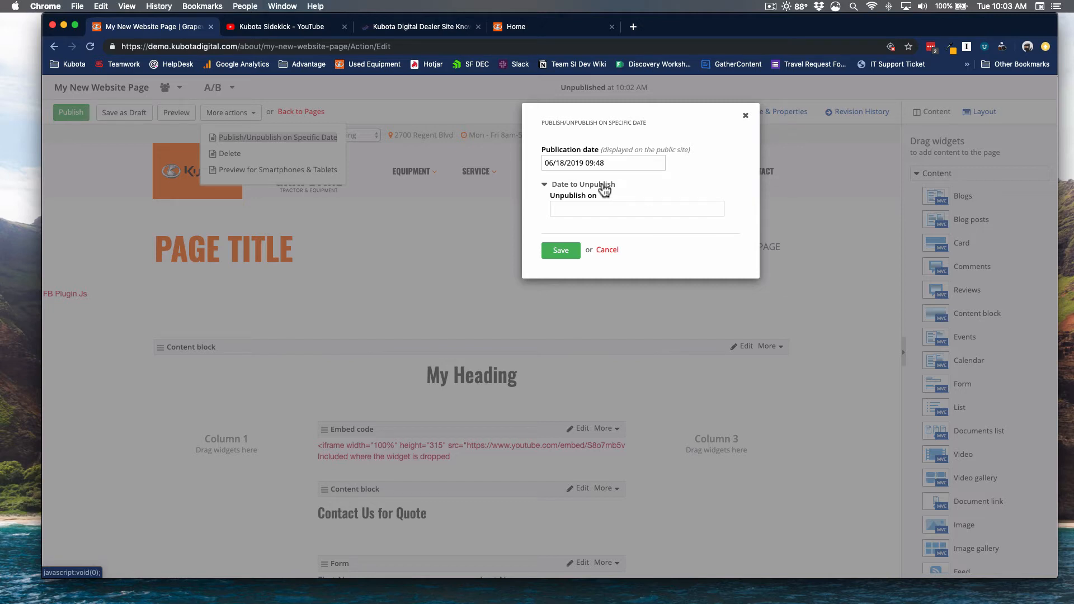
click(609, 250)
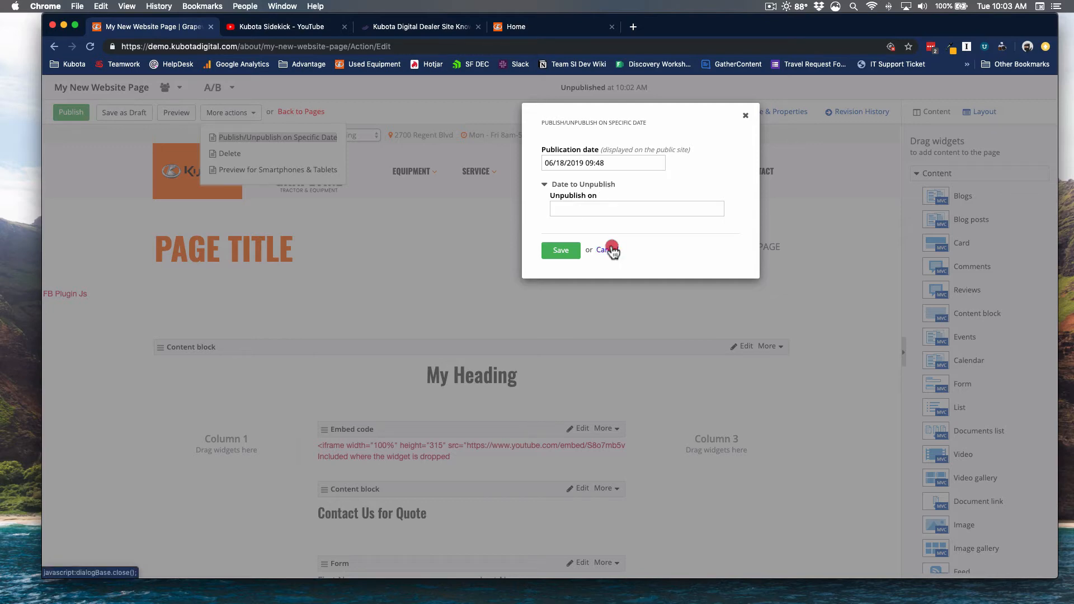
click(442, 97)
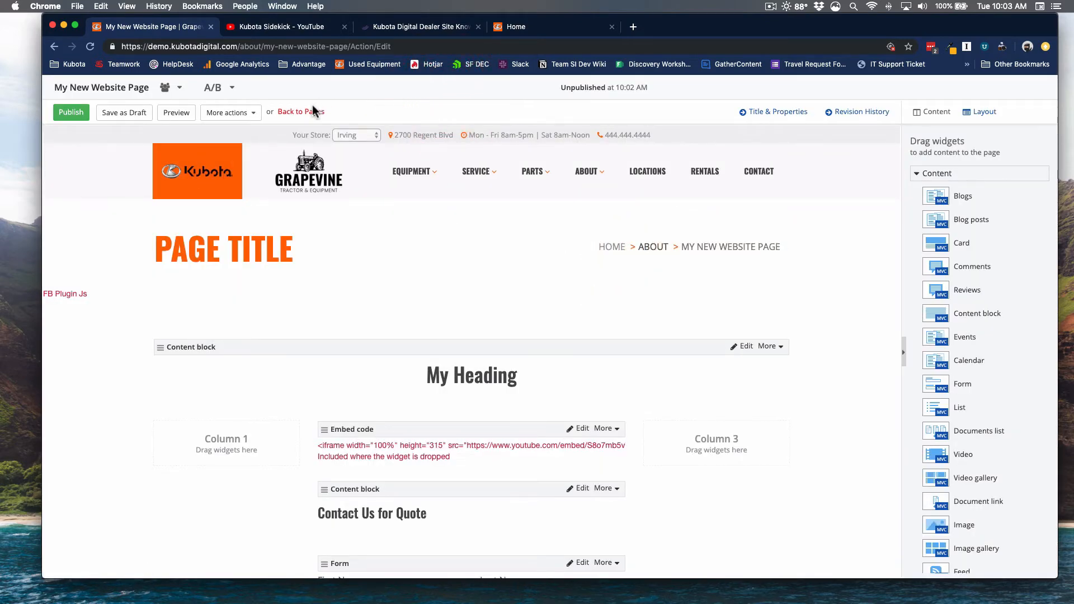
Return to the Pages list, open the live site in a separate tab, and examine the order of its main navigation
click(308, 110)
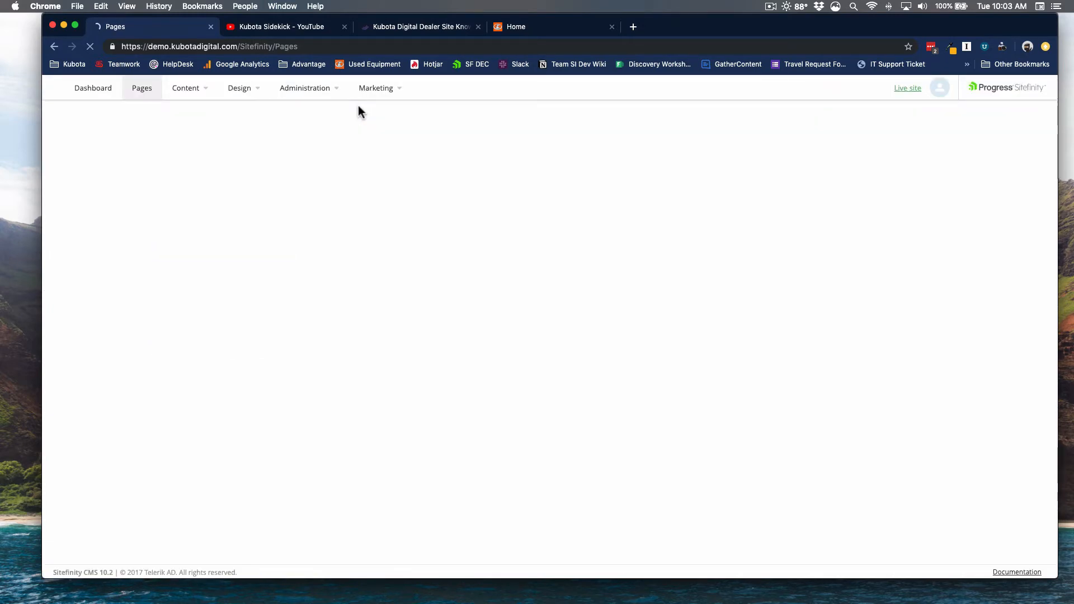
scroll(210, 233, down, 3)
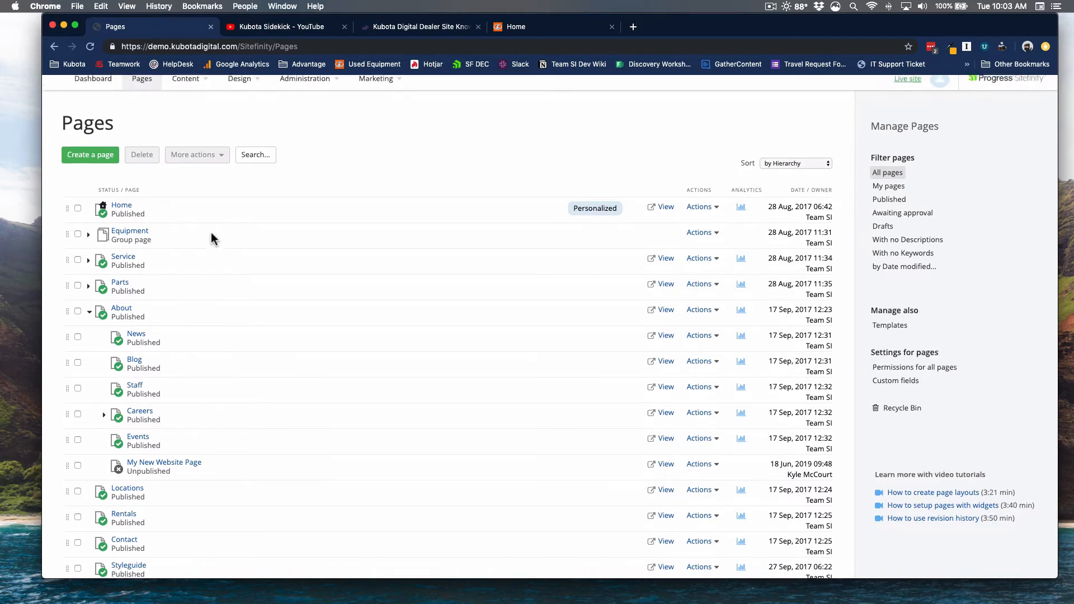
scroll(209, 291, up, 3)
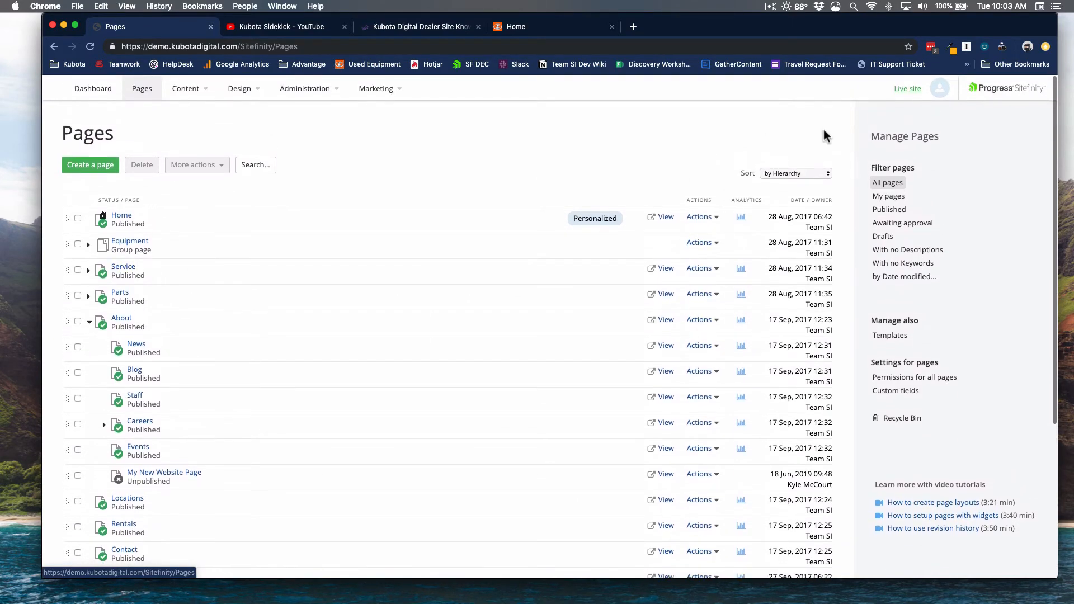
click(914, 94)
click(129, 27)
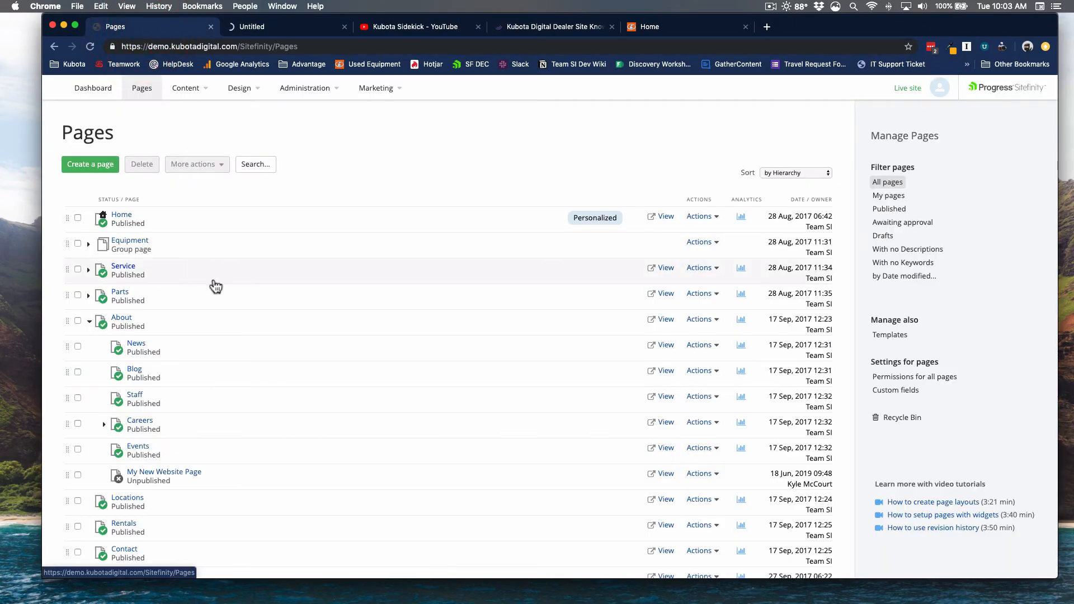
scroll(216, 286, down, 3)
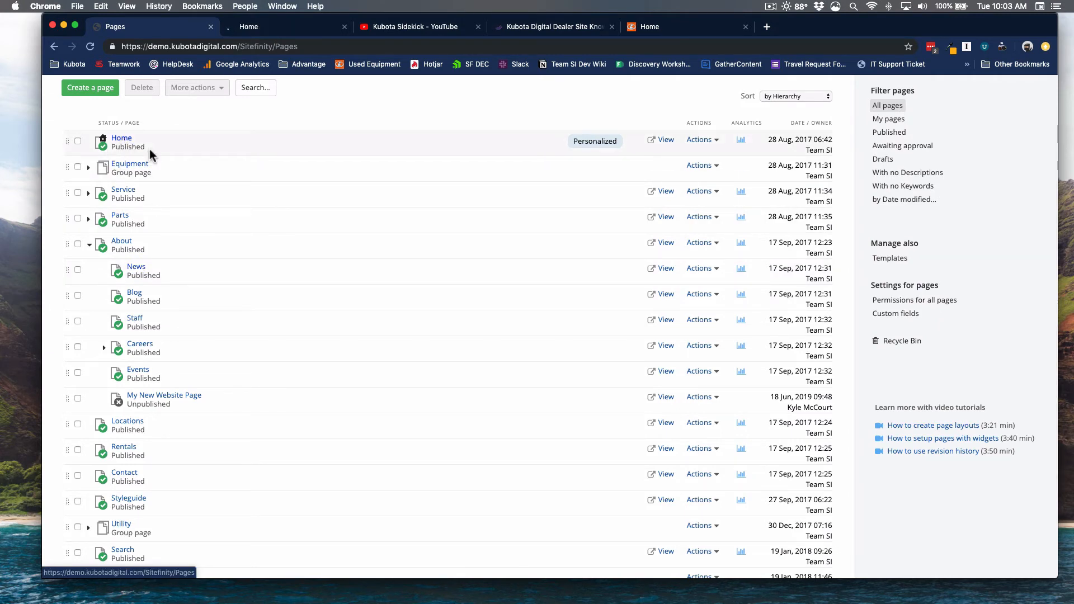
click(286, 26)
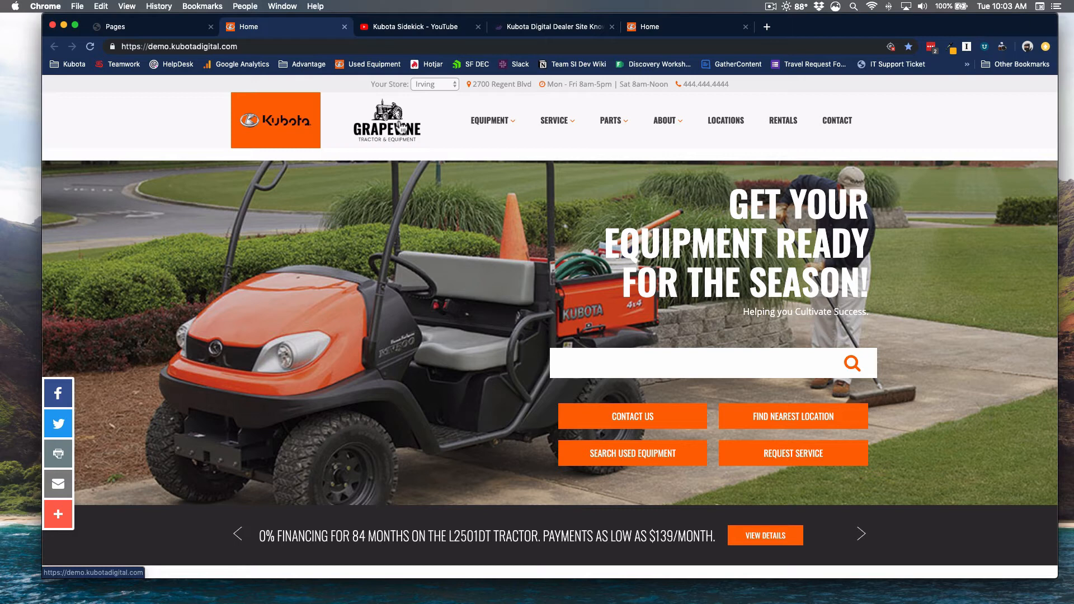
mouse_move(505, 129)
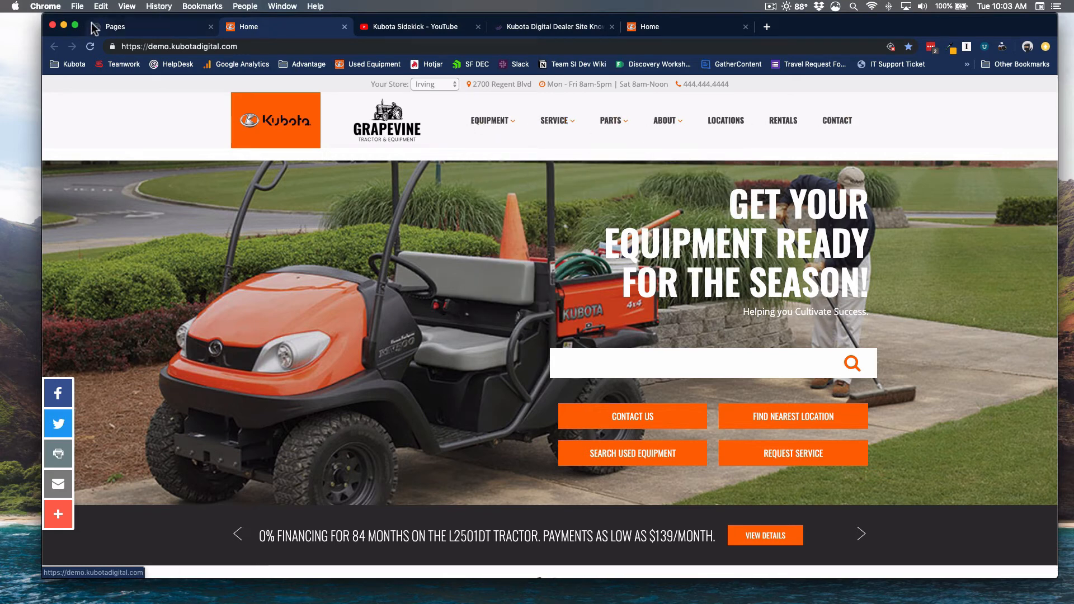
Back in the Pages list, collapse the About branch and move About directly below Home, above Equipment
click(125, 27)
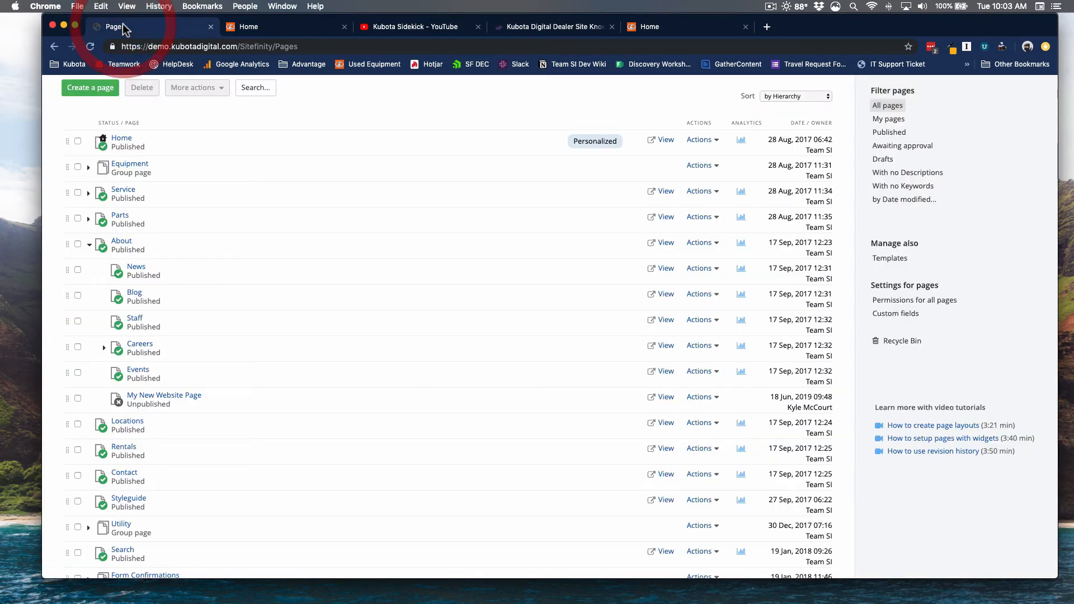
click(89, 246)
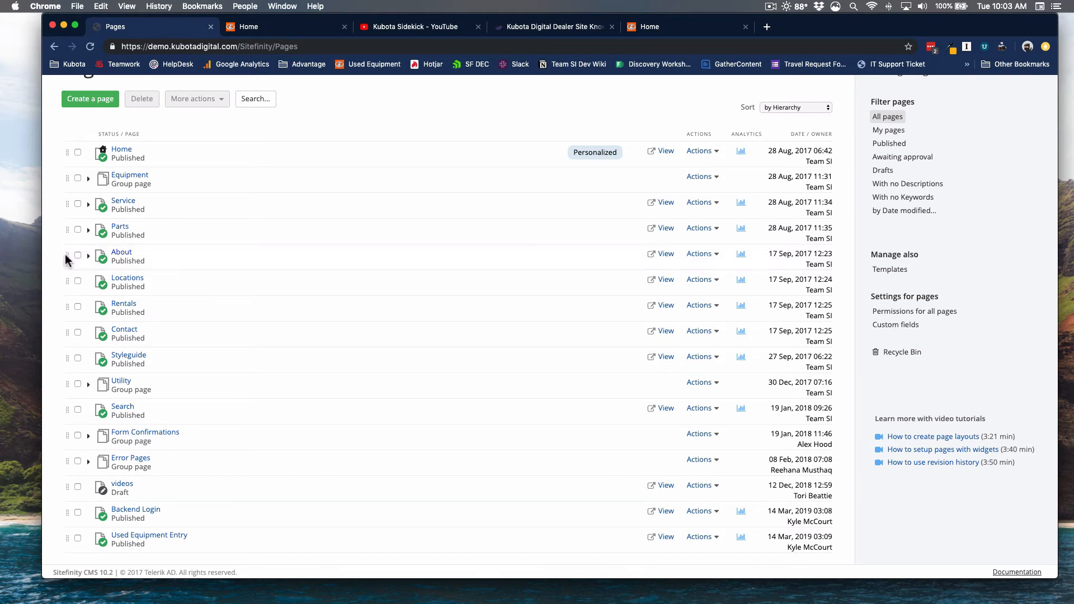
drag(66, 256, 66, 169)
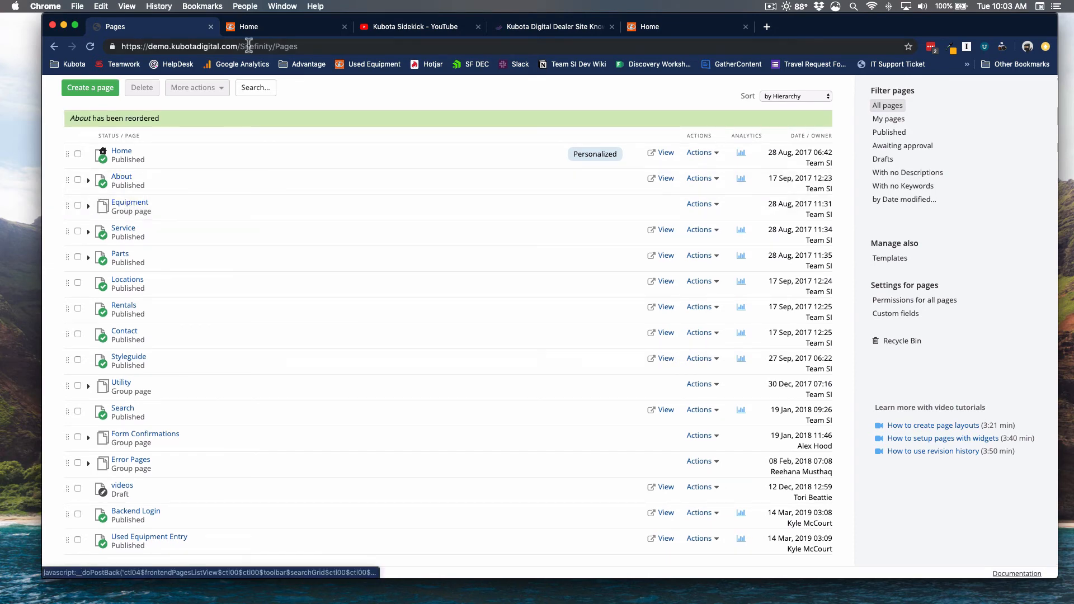
Reload the live home page, check the order of its navigation items, and return to the Pages list
click(267, 27)
click(90, 47)
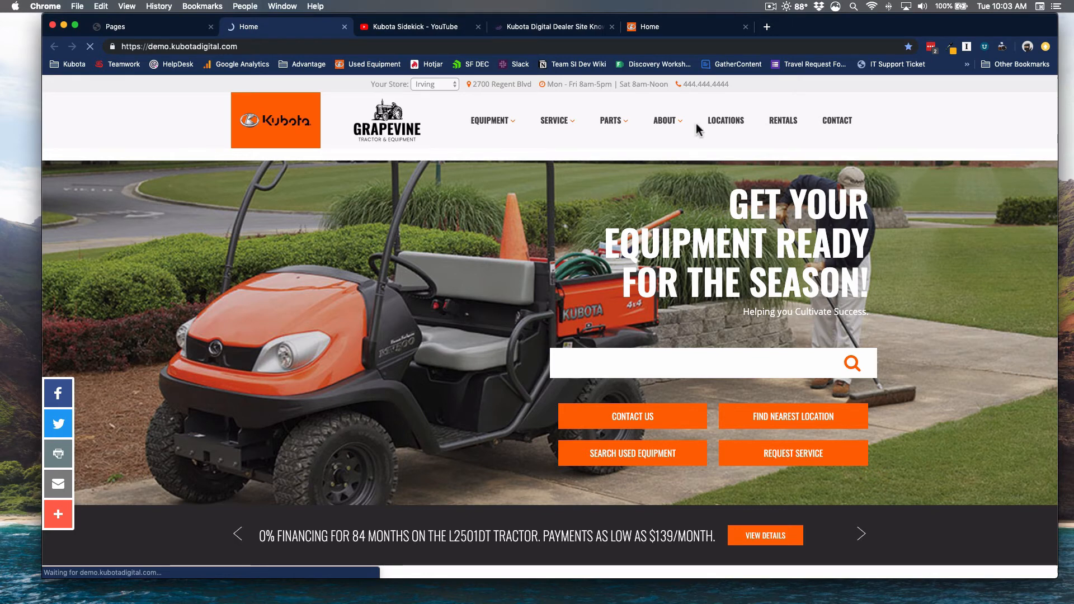
mouse_move(676, 125)
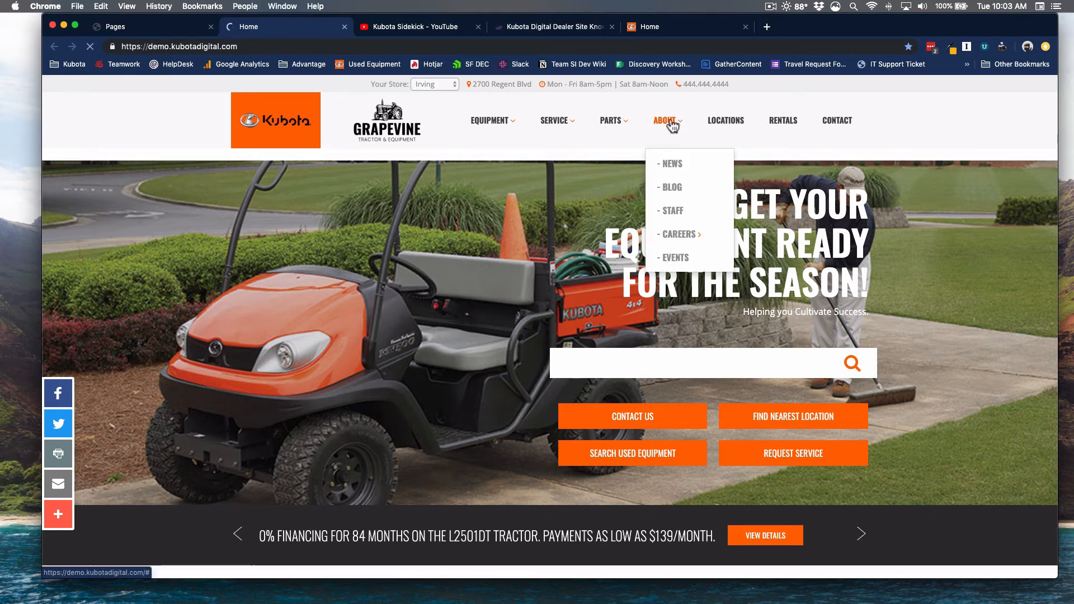
scroll(485, 120, down, 5)
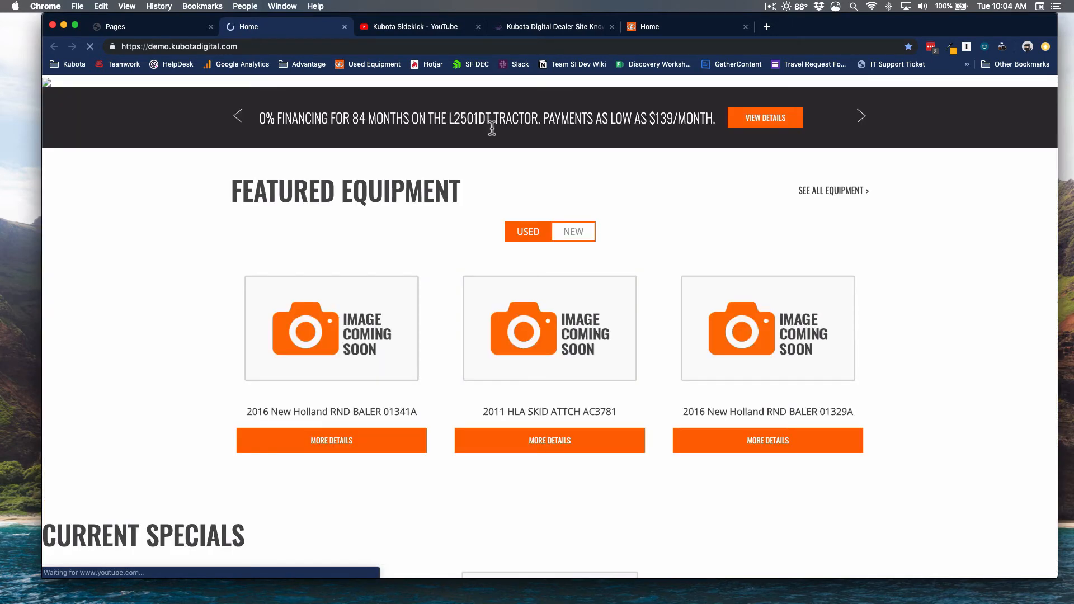
scroll(484, 120, up, 1)
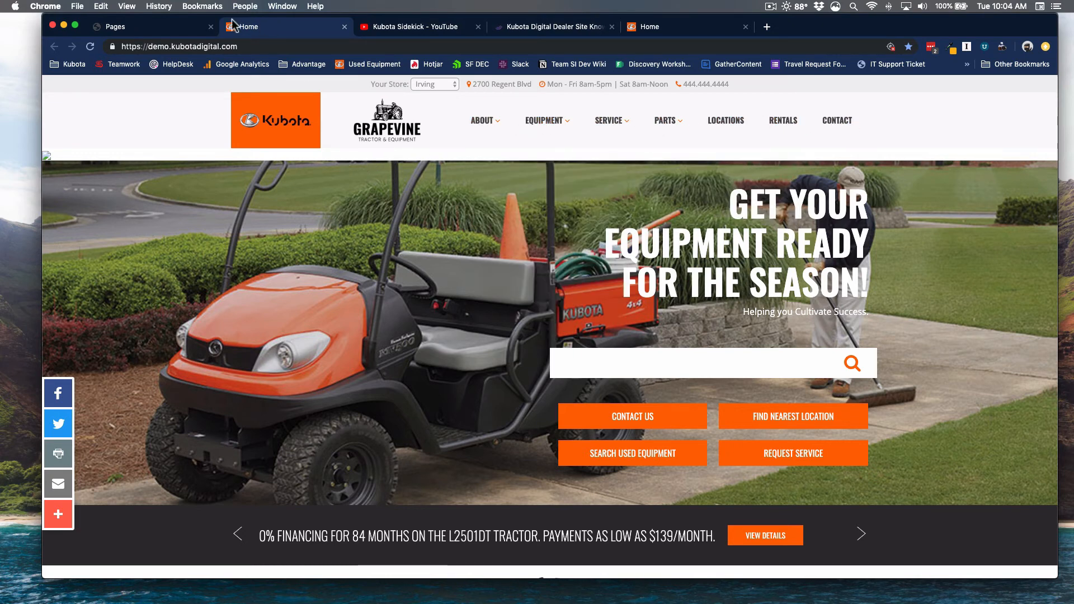
click(163, 27)
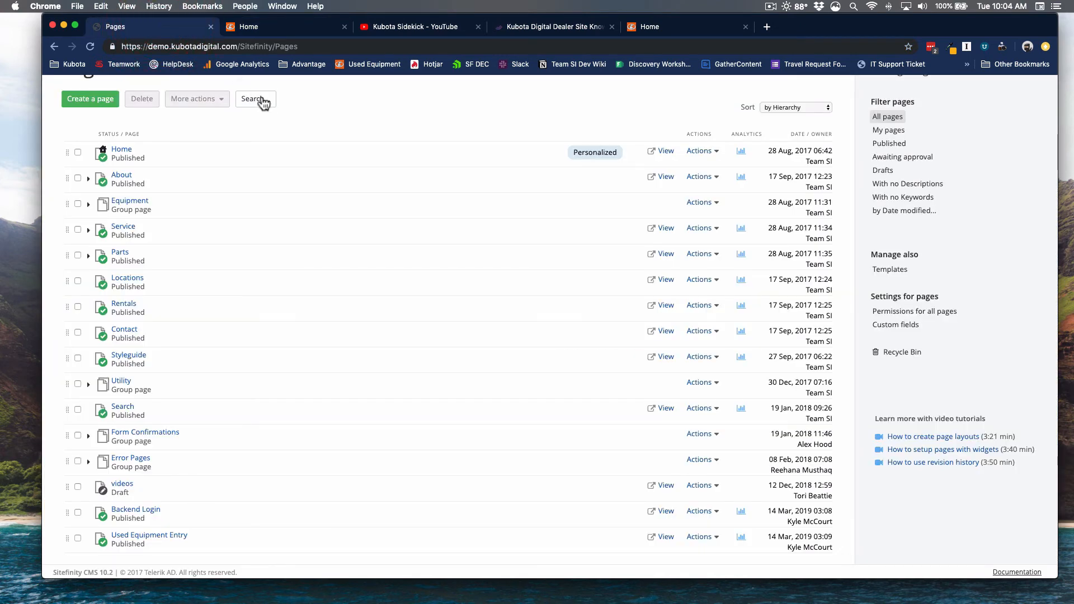
scroll(265, 106, up, 2)
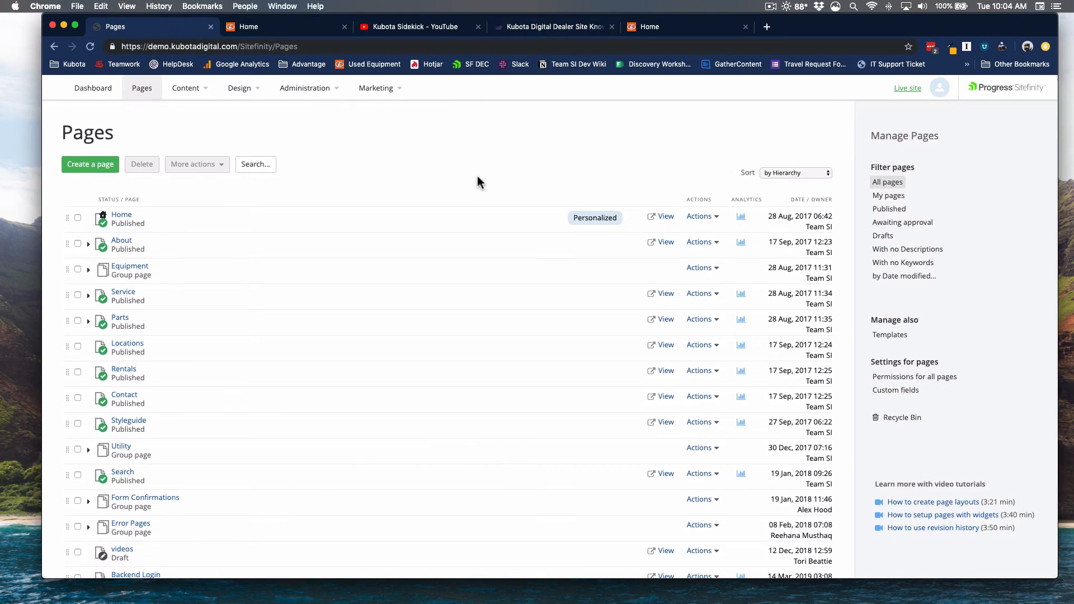
Switch to the Kubota Digital help site, search for "pages", and open the Create a Page article
click(527, 27)
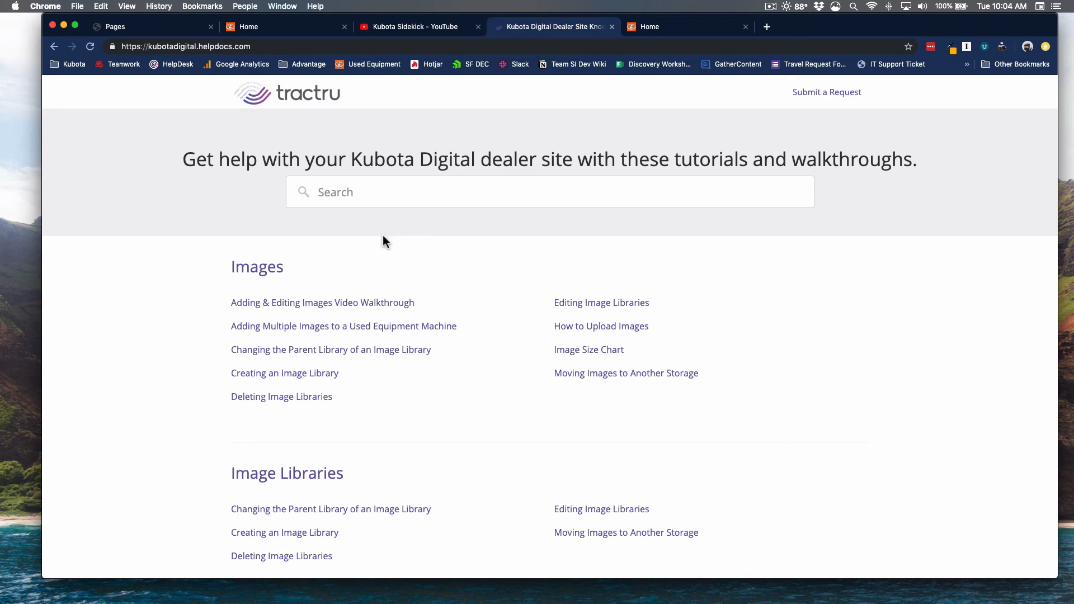
click(395, 199)
text(p)
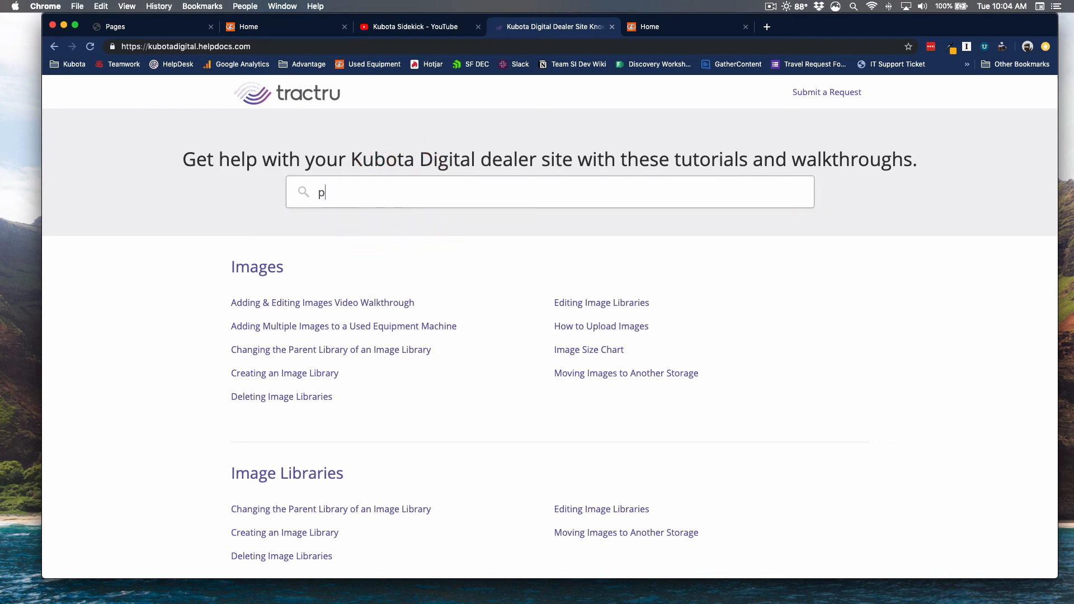
text(ages)
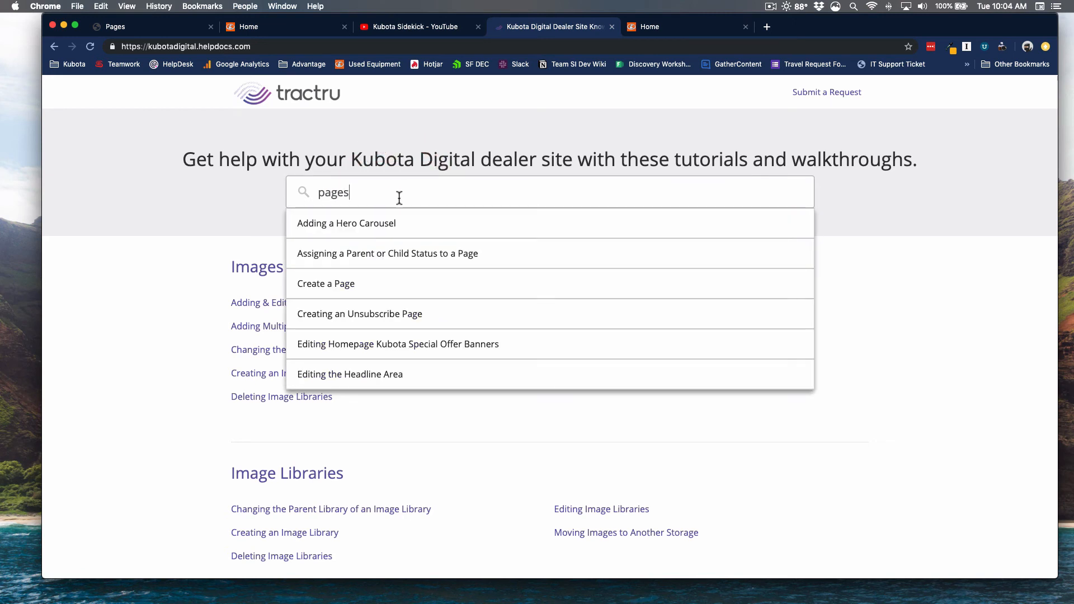
click(333, 289)
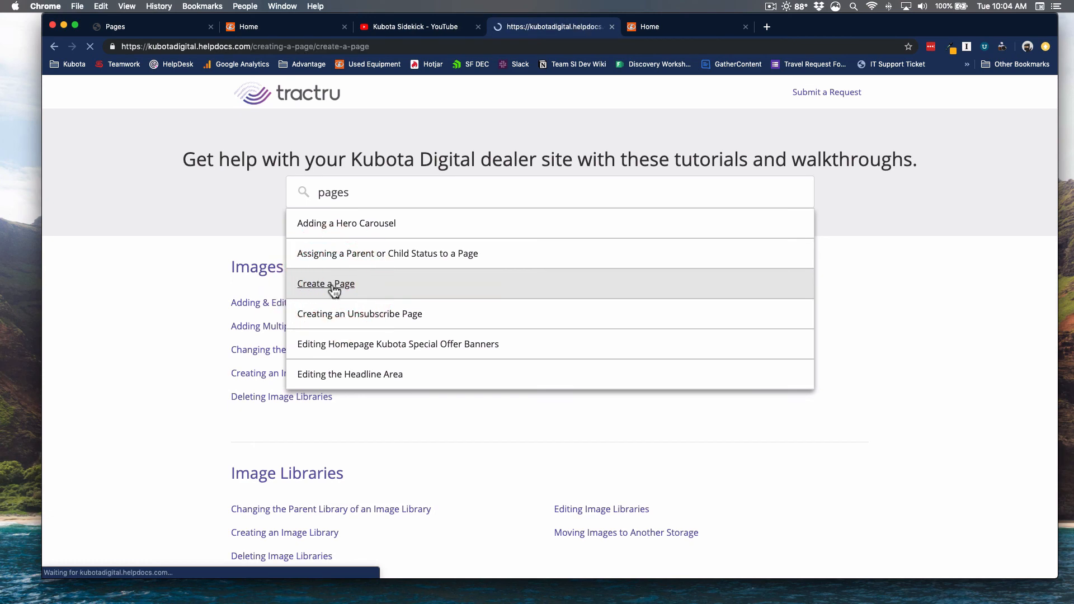
Read through the Create a Page article's steps, and switch back to the Sitefinity Pages list
scroll(361, 275, down, 2)
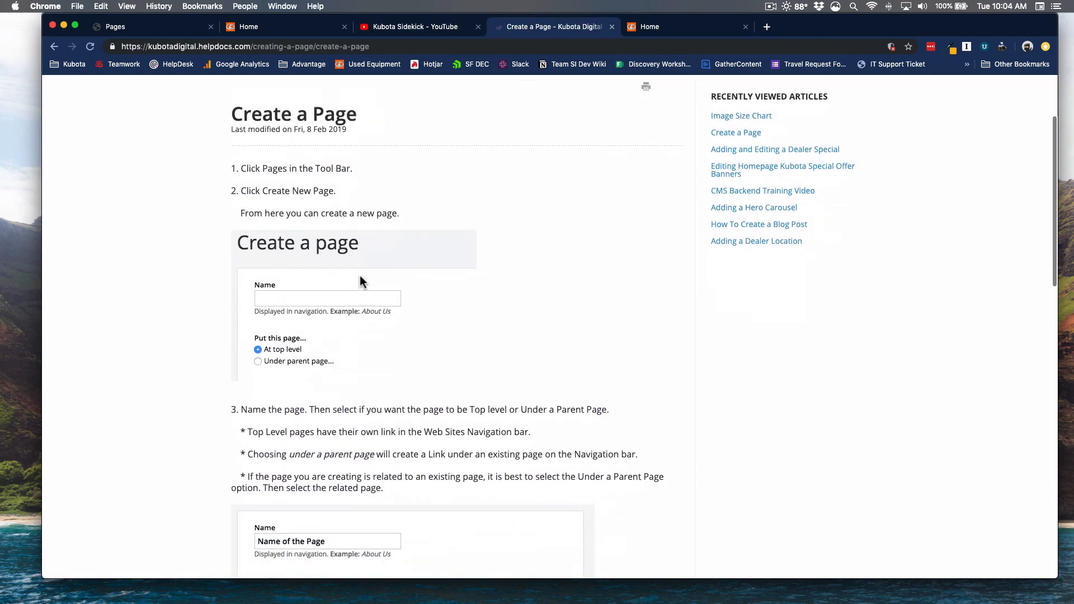
scroll(357, 276, down, 10)
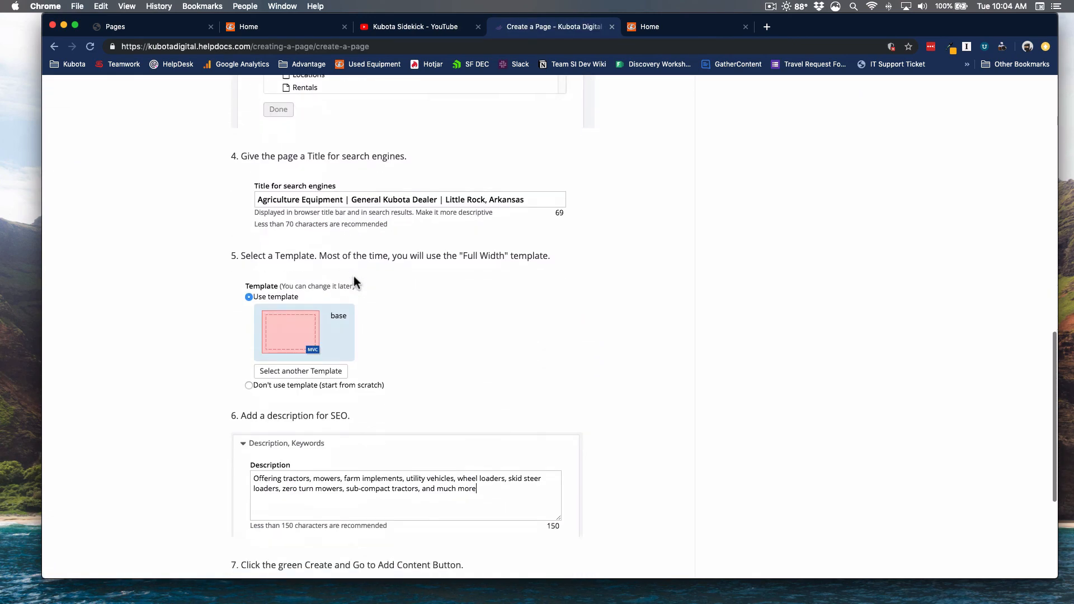
scroll(354, 276, down, 4)
scroll(355, 274, up, 20)
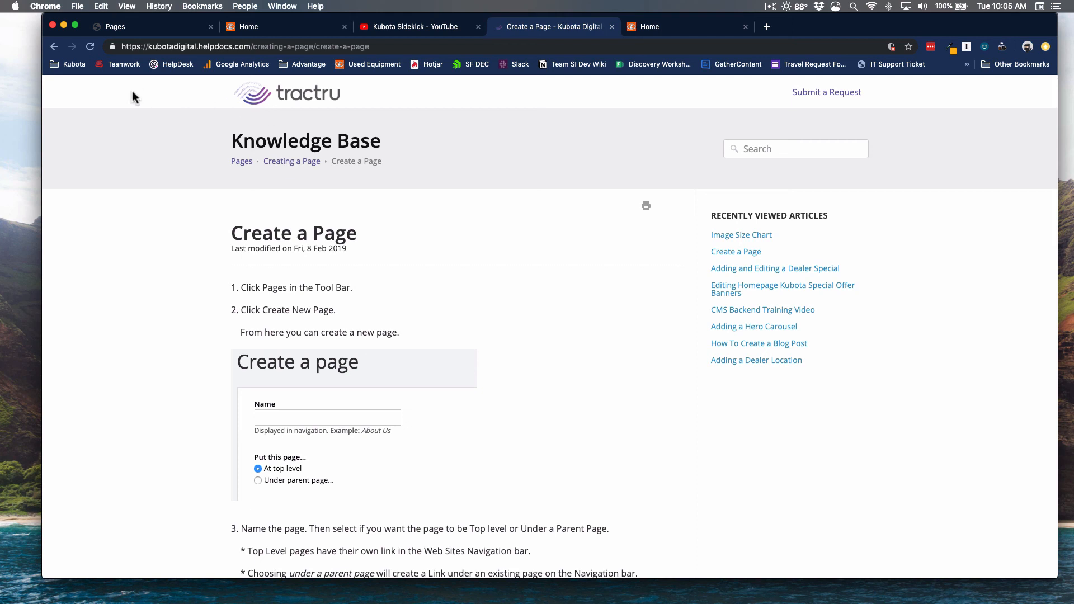
click(163, 30)
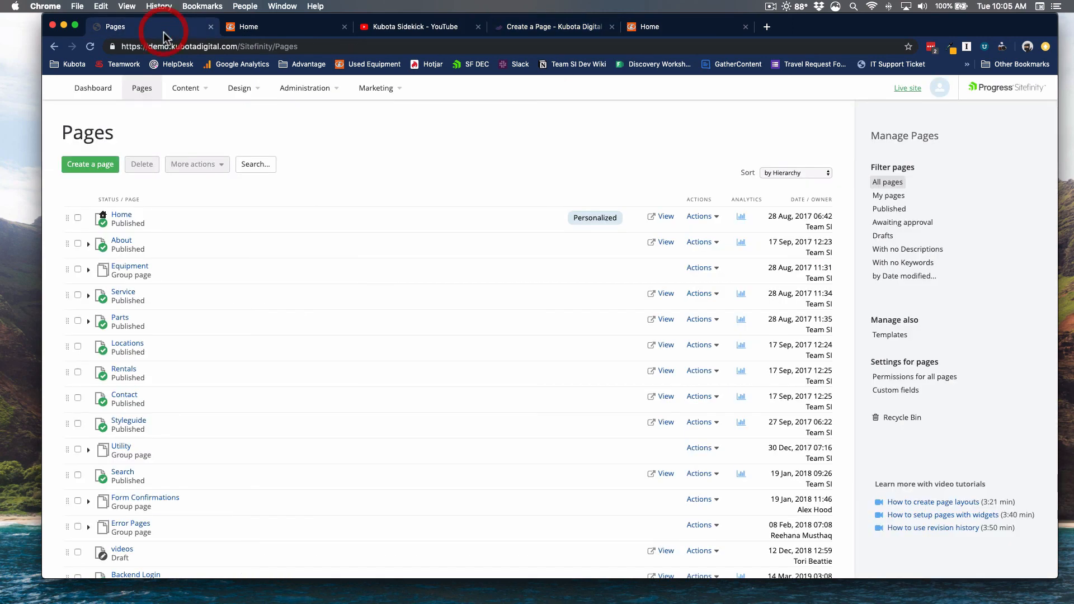